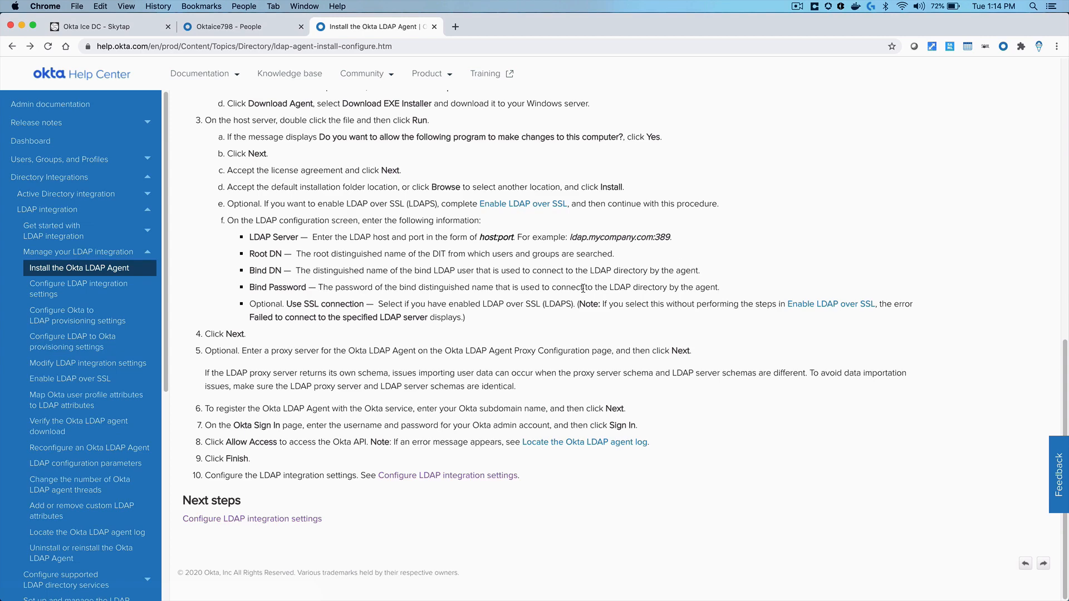
Move from the Okta People page to the Skytap remote Windows Server desktop
scroll(373, 330, "up", 7)
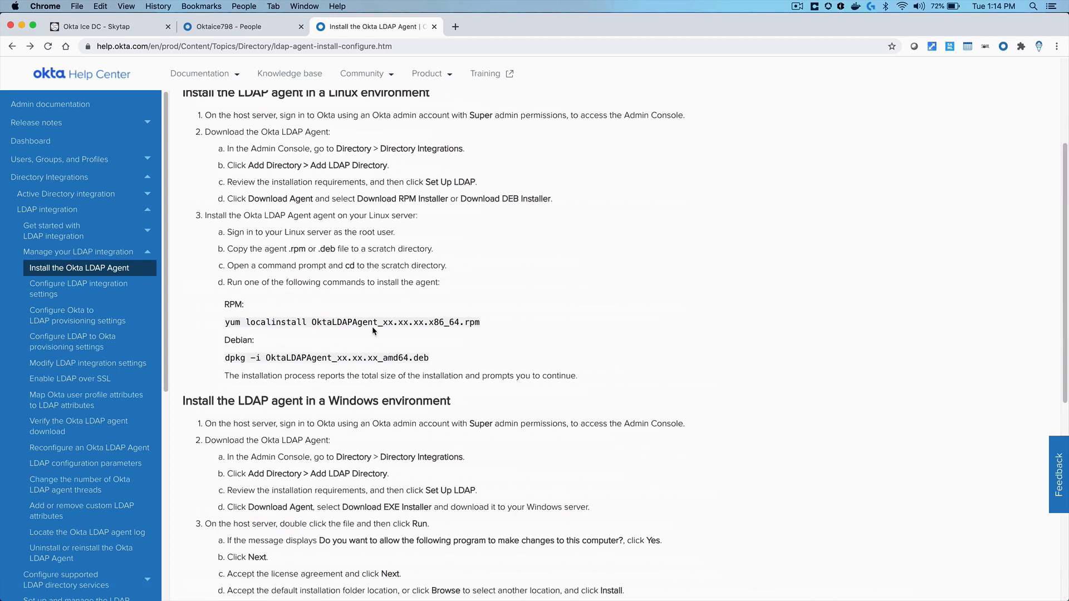
scroll(372, 326, "up", 3)
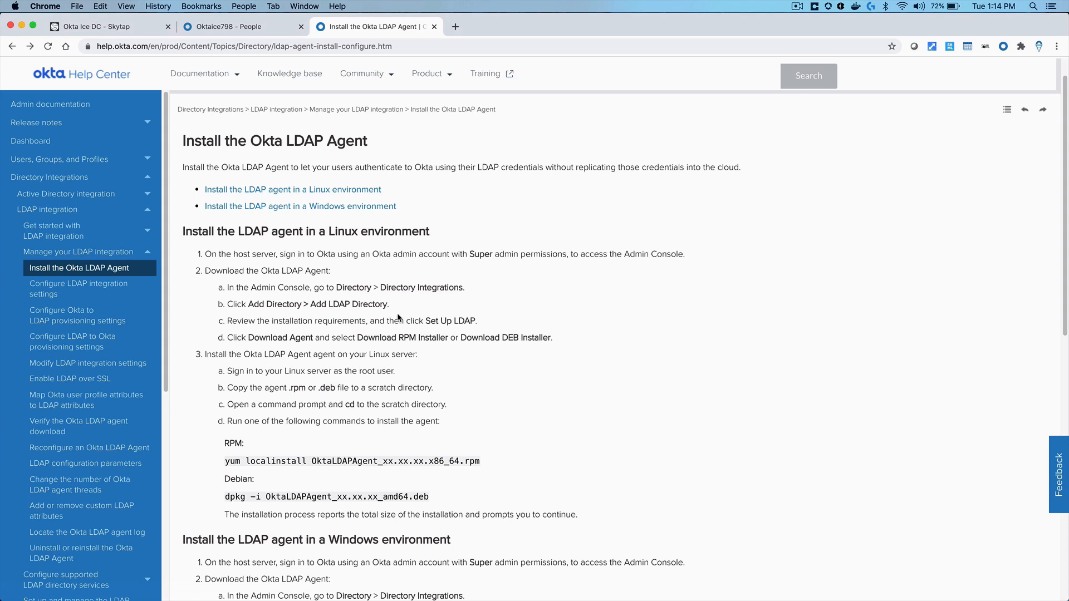
left_click(249, 28)
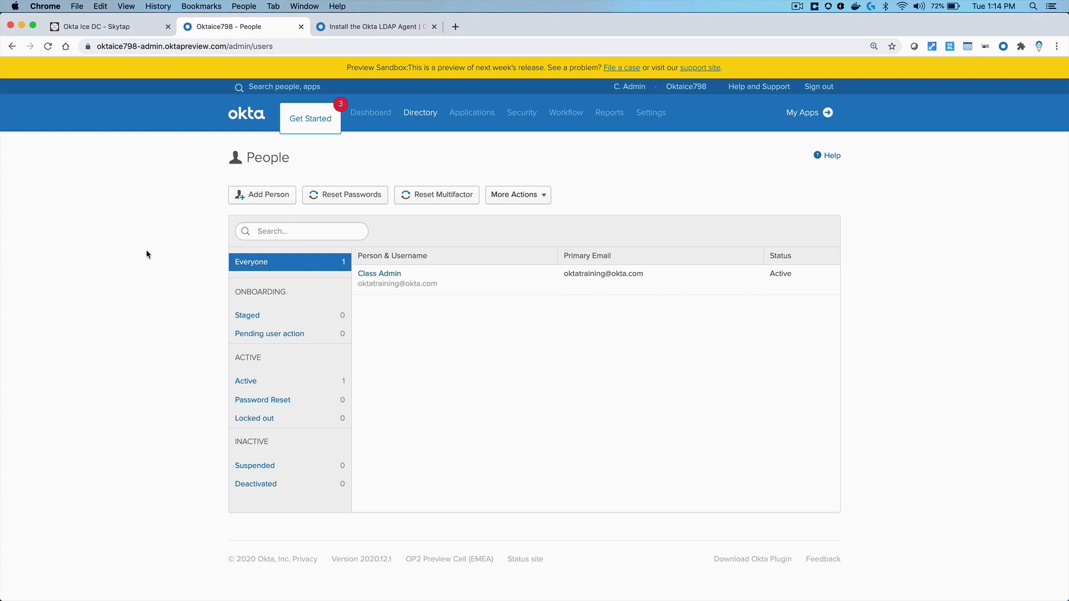
left_click(114, 26)
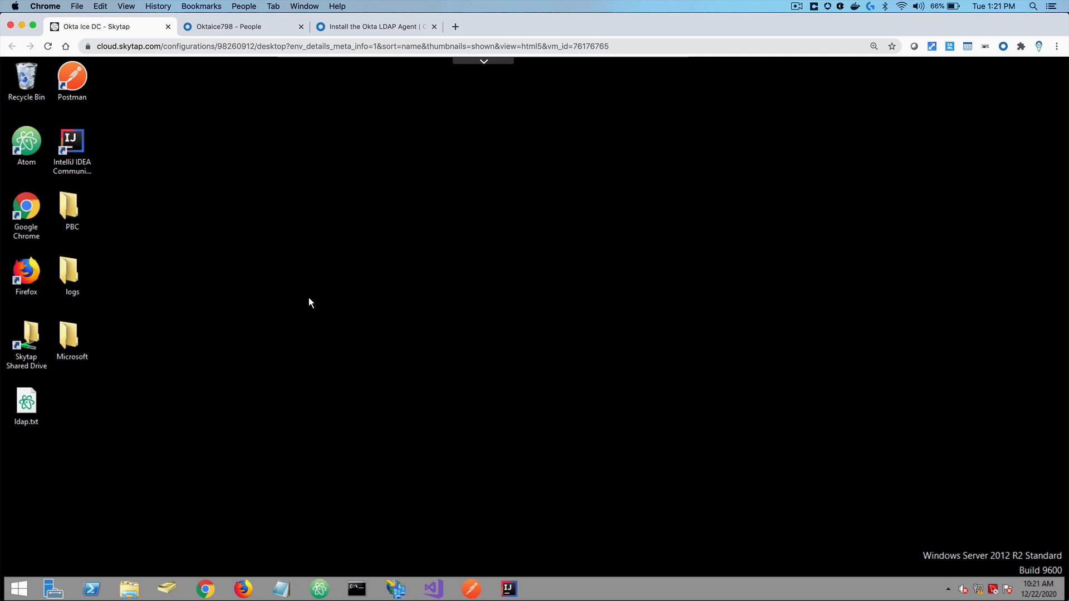
Launch Active Directory Users and Computers and expand the oktaice.local domain
left_click(168, 589)
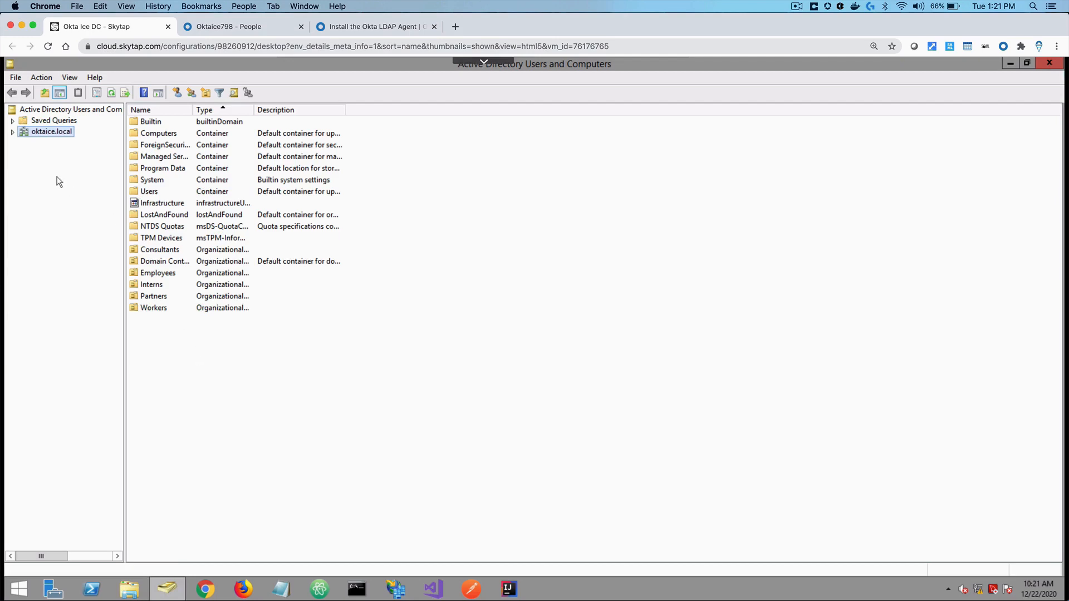
left_click(12, 131)
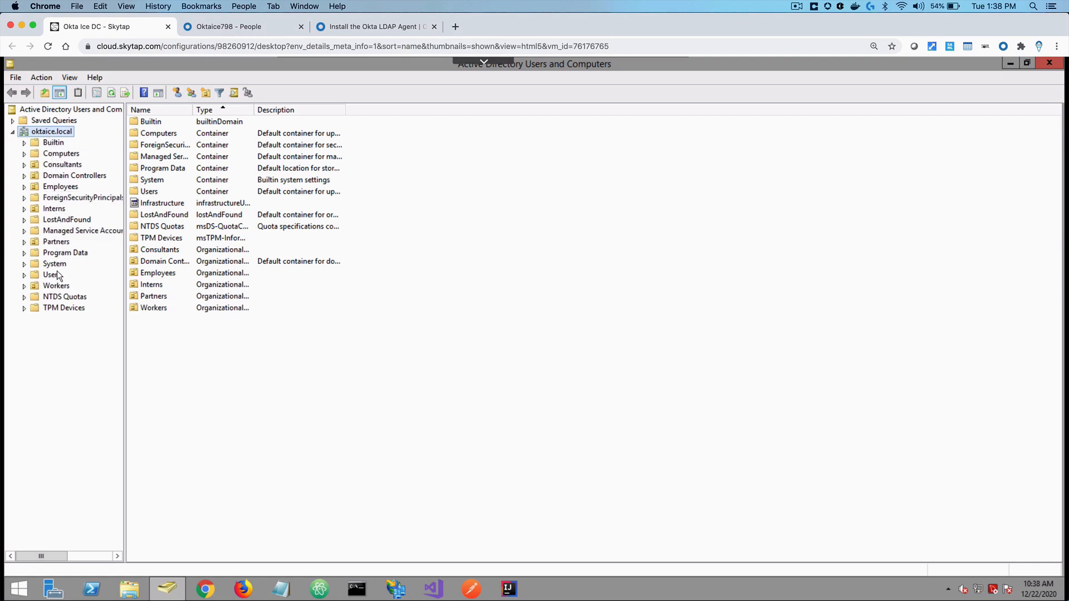
List the Employees OU contents and open one user's Properties dialog
left_click(59, 187)
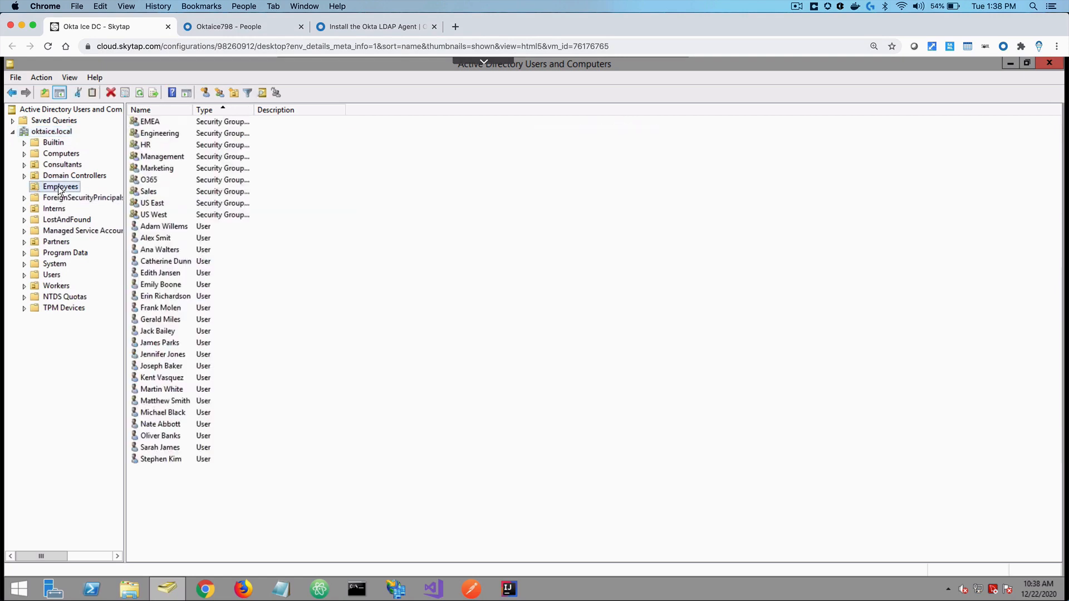
double_click(168, 354)
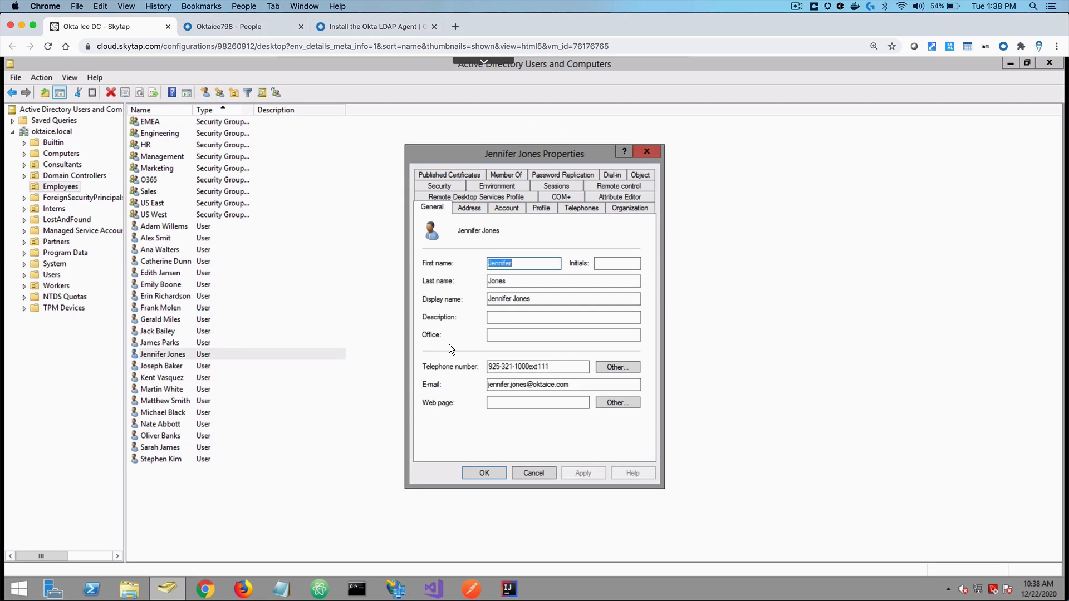
Read the user's distinguishedName (OU=Employees,DC=oktaice,DC=local) in Attribute Editor, then close Properties
left_click(618, 197)
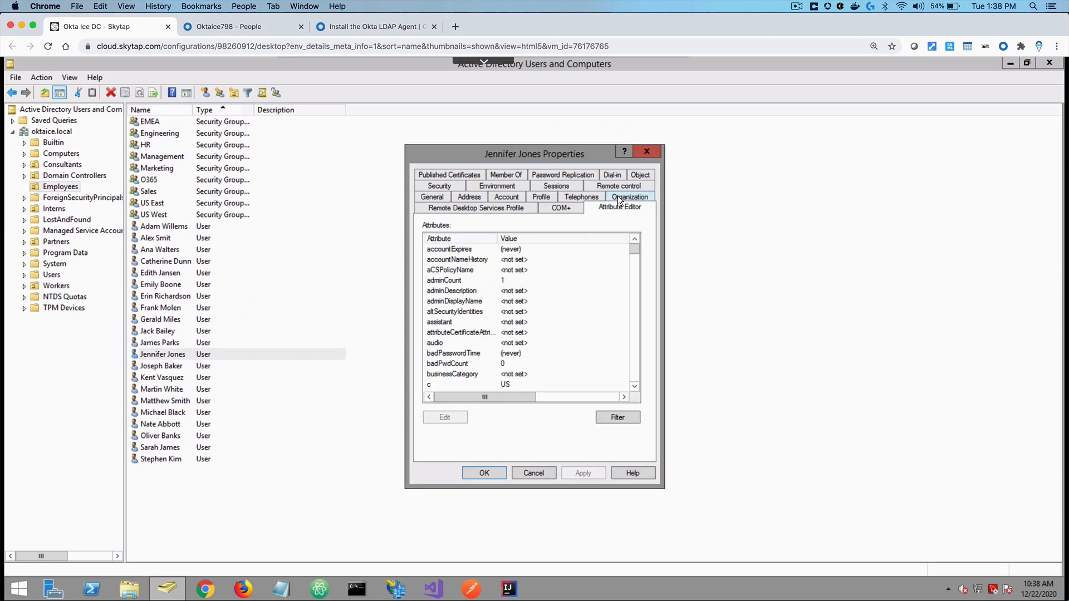
left_click(445, 294)
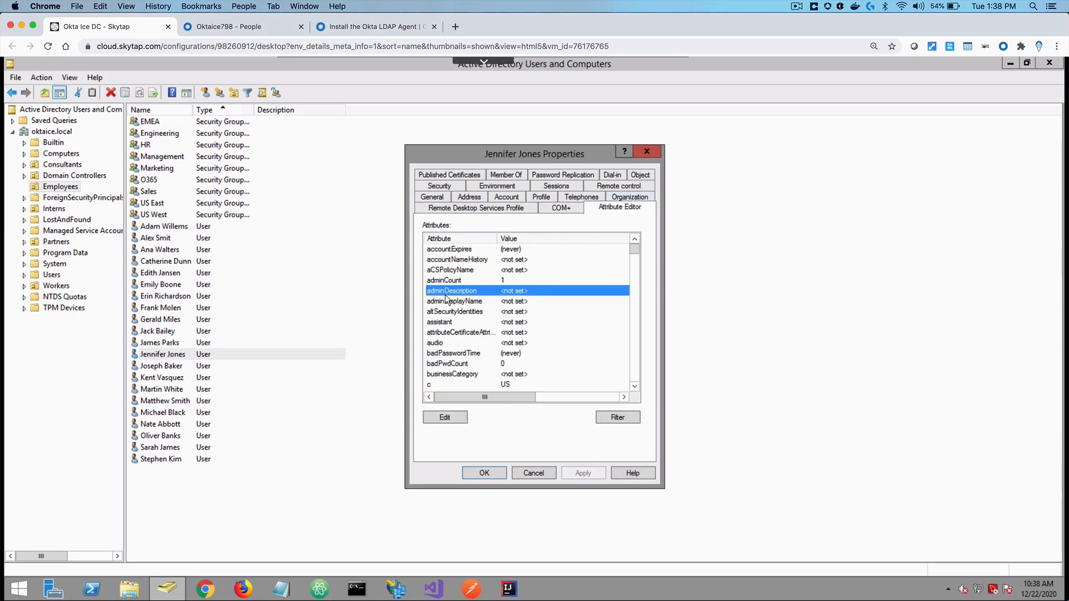
key("d")
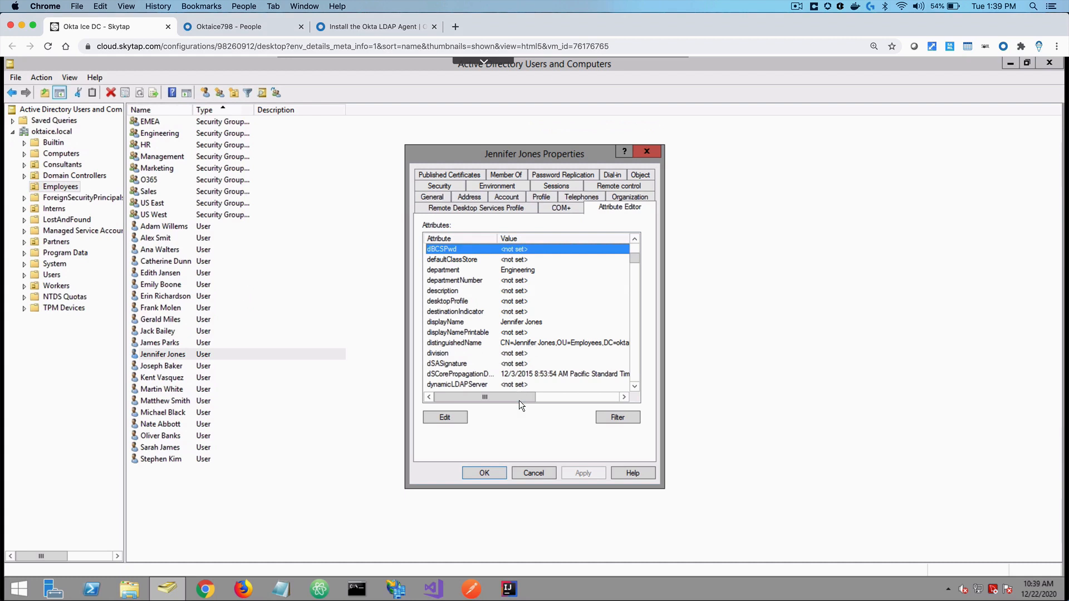
left_click_drag(519, 399, 560, 396)
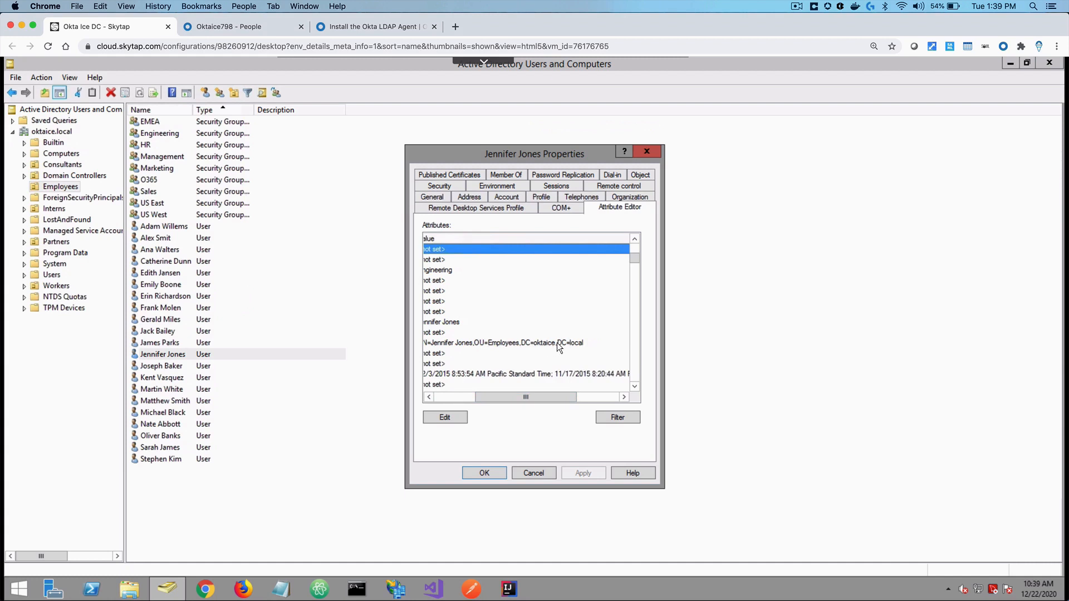
left_click(459, 396)
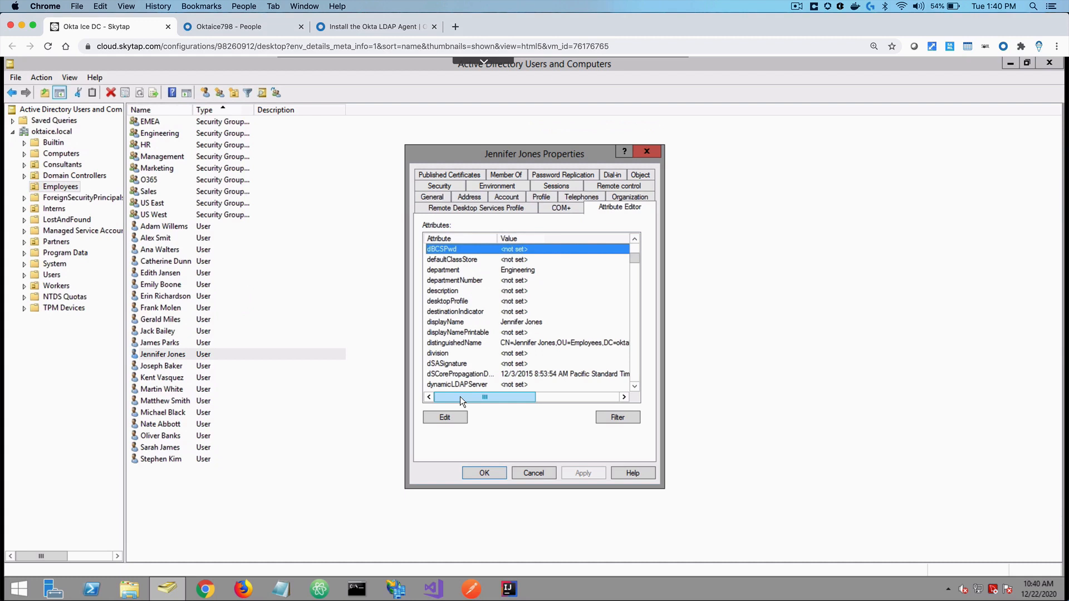
left_click(647, 155)
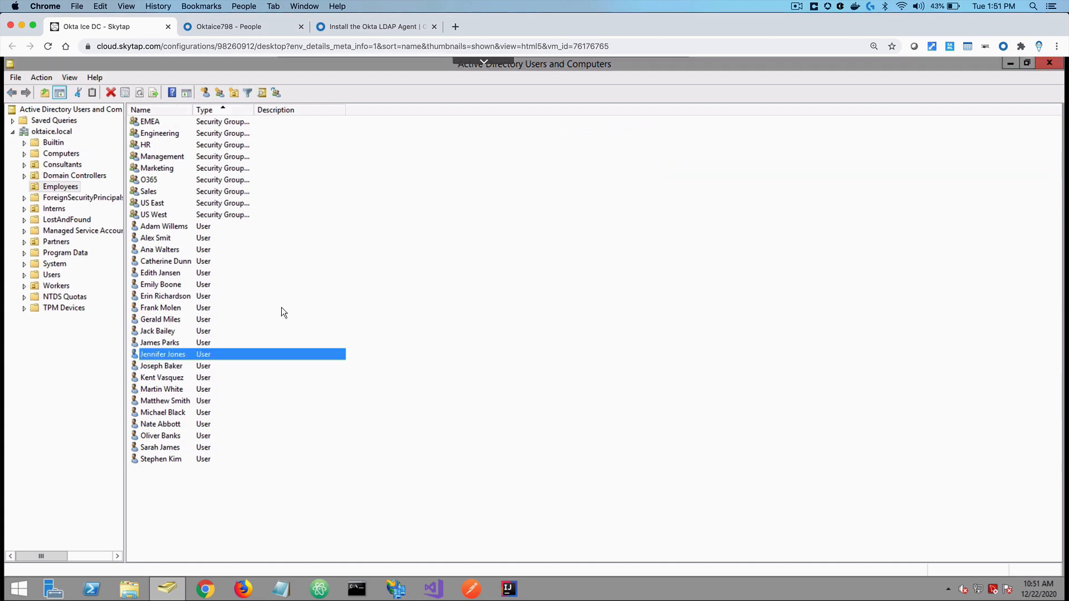
Select the built-in Users container to list its default groups and accounts
left_click(52, 275)
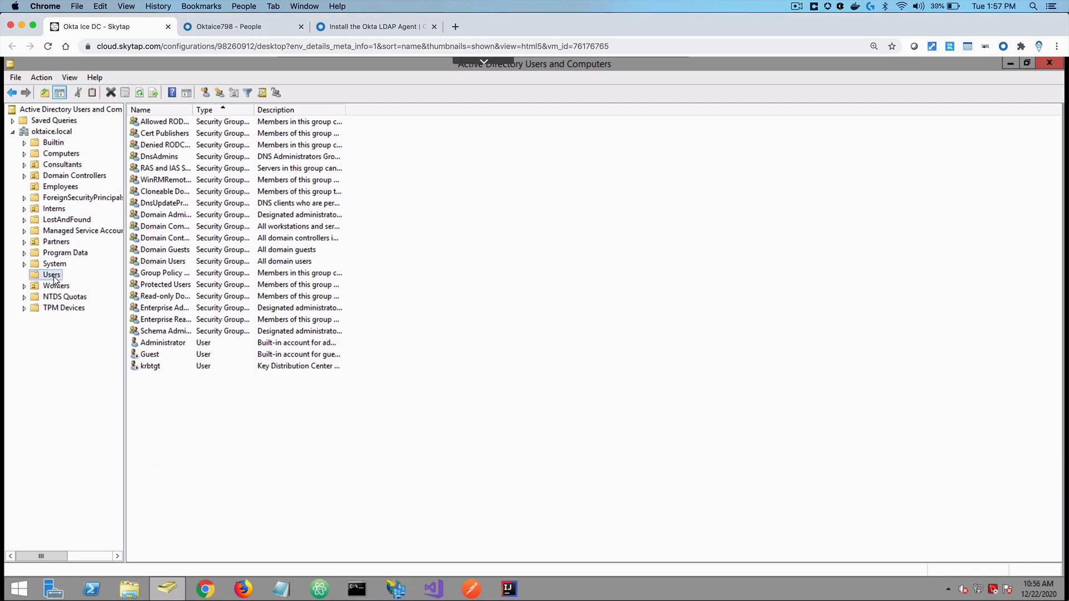
Start a new user in Users named ldap service with logon name ldapservice
right_click(54, 276)
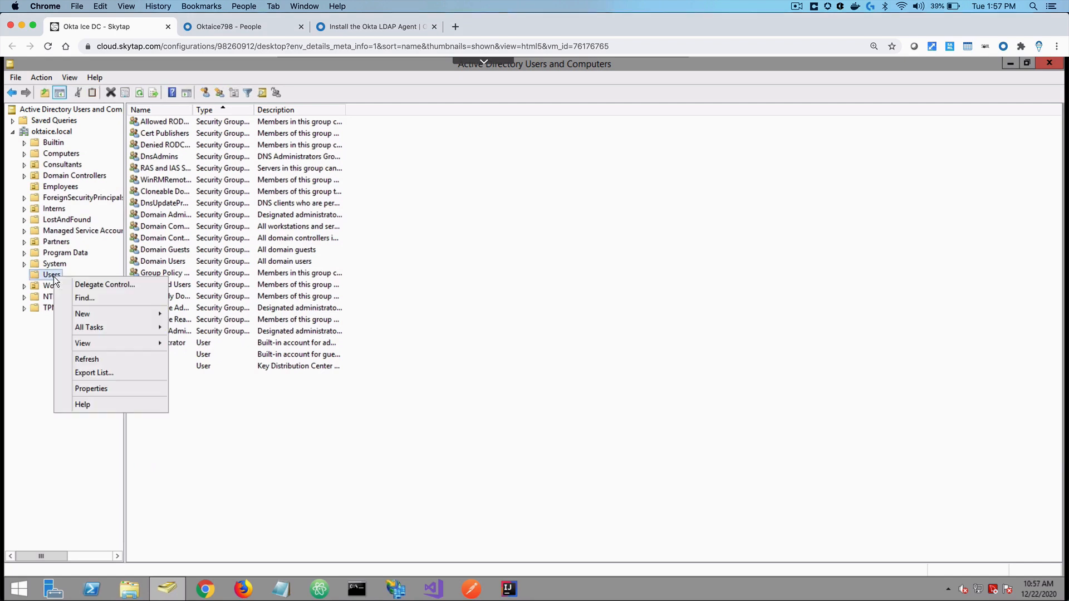
mouse_move(113, 317)
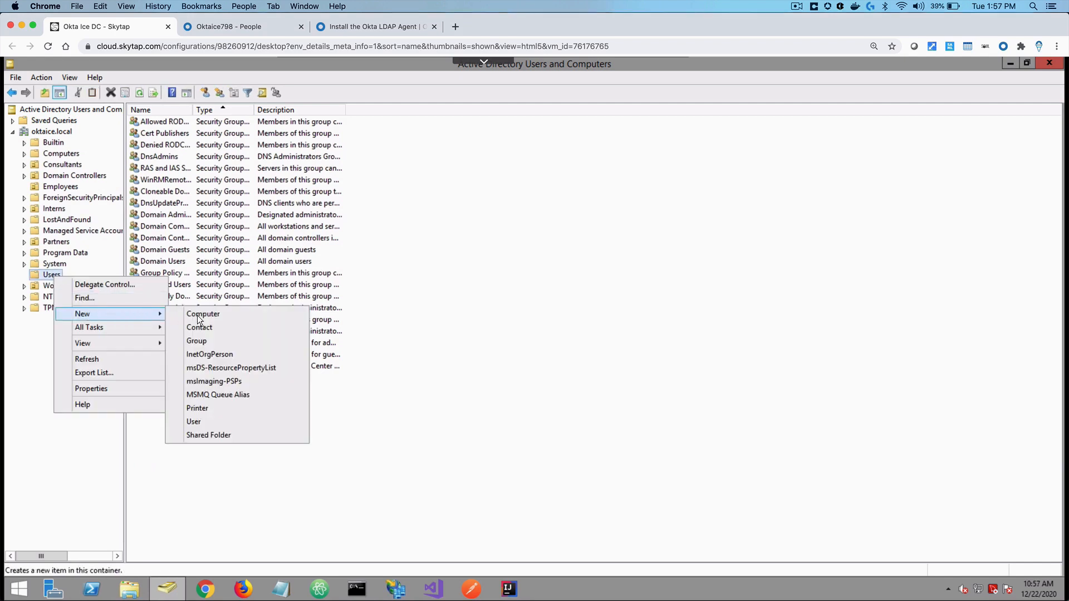
left_click(199, 421)
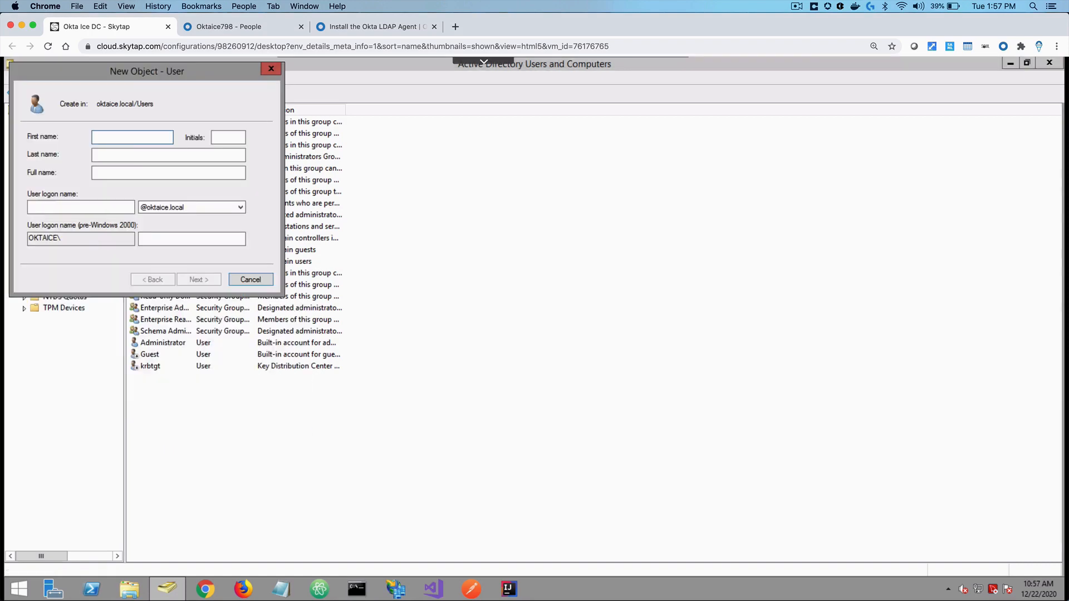
type("ldap")
key("Tab")
type("service")
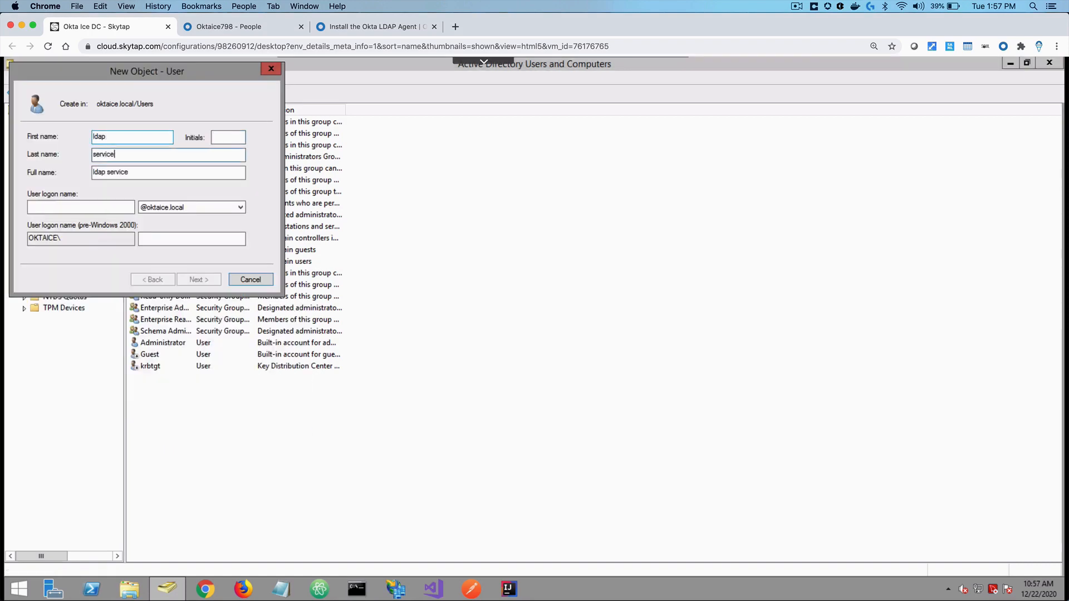
key("Tab")
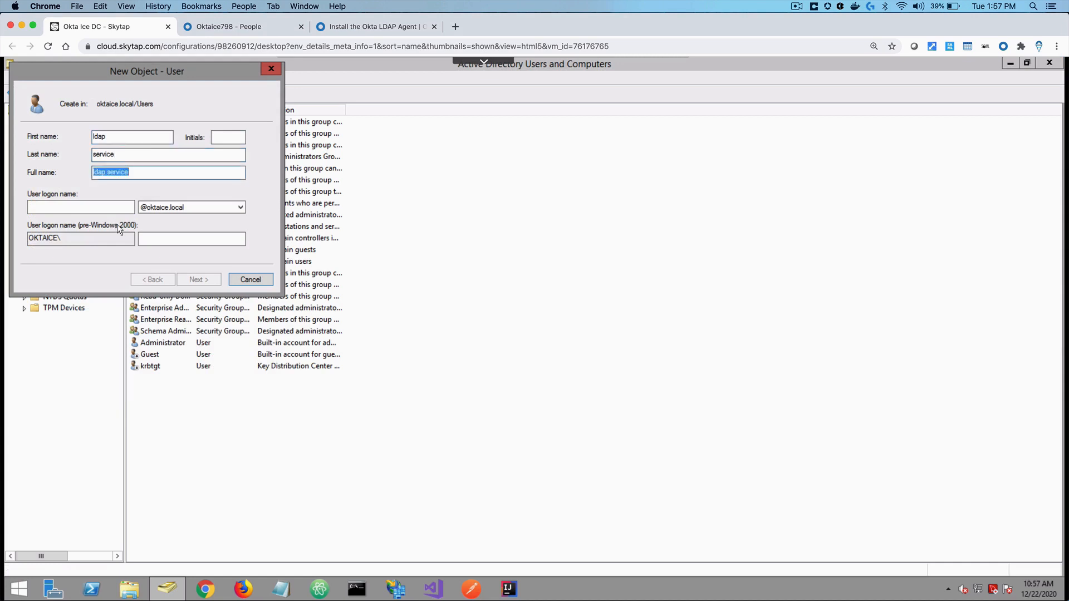
left_click(119, 210)
type("lda")
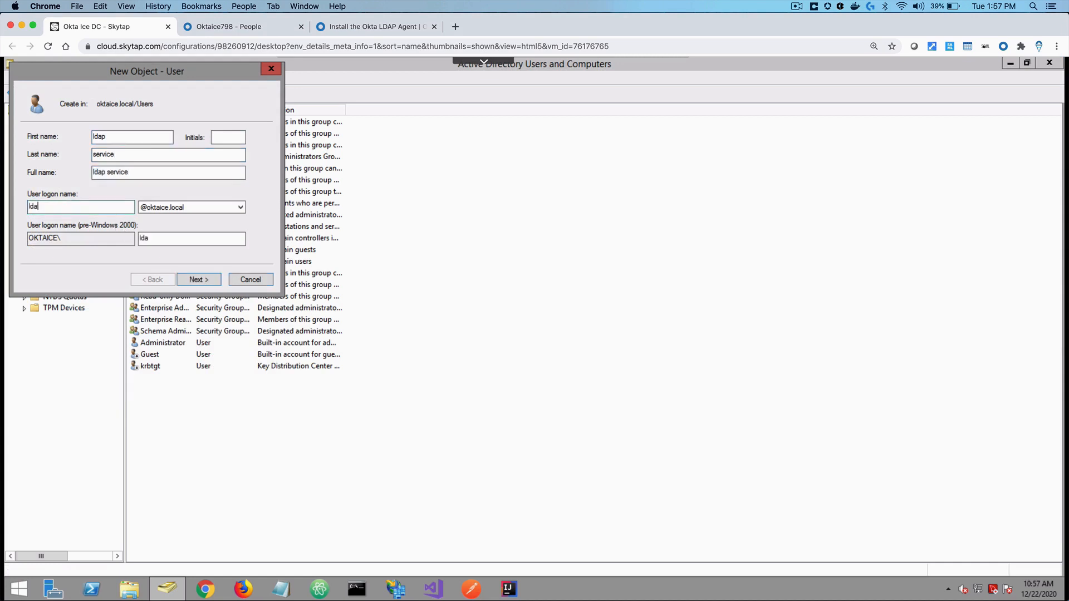
type("pservice")
Set its password as unchangeable and never-expiring, with no change required at next logon, and finish
left_click(209, 280)
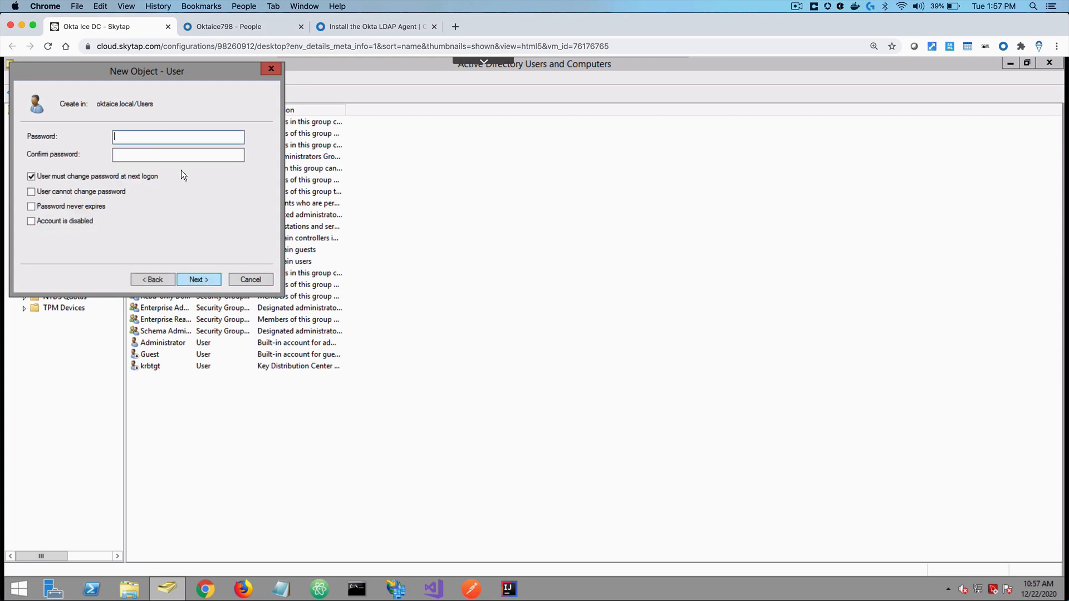
type("************")
key("Tab")
type("************")
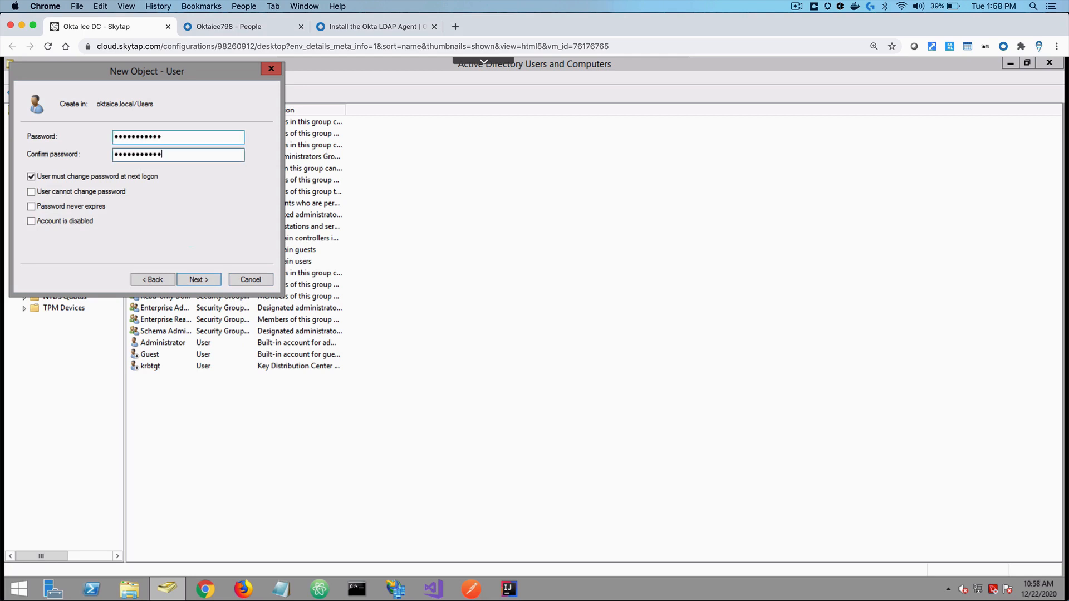
left_click(31, 177)
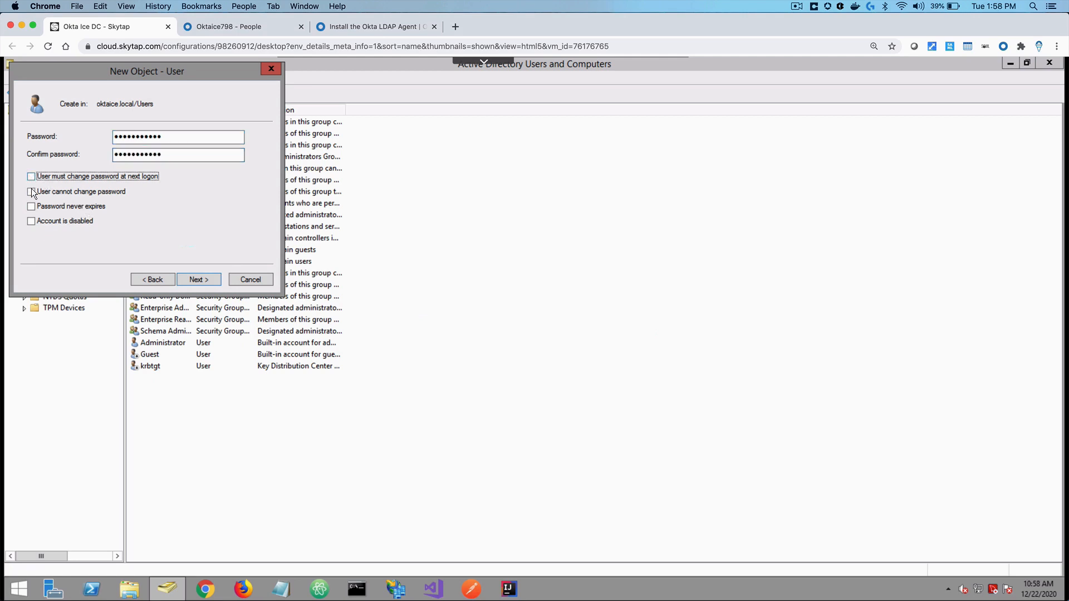
left_click(31, 191)
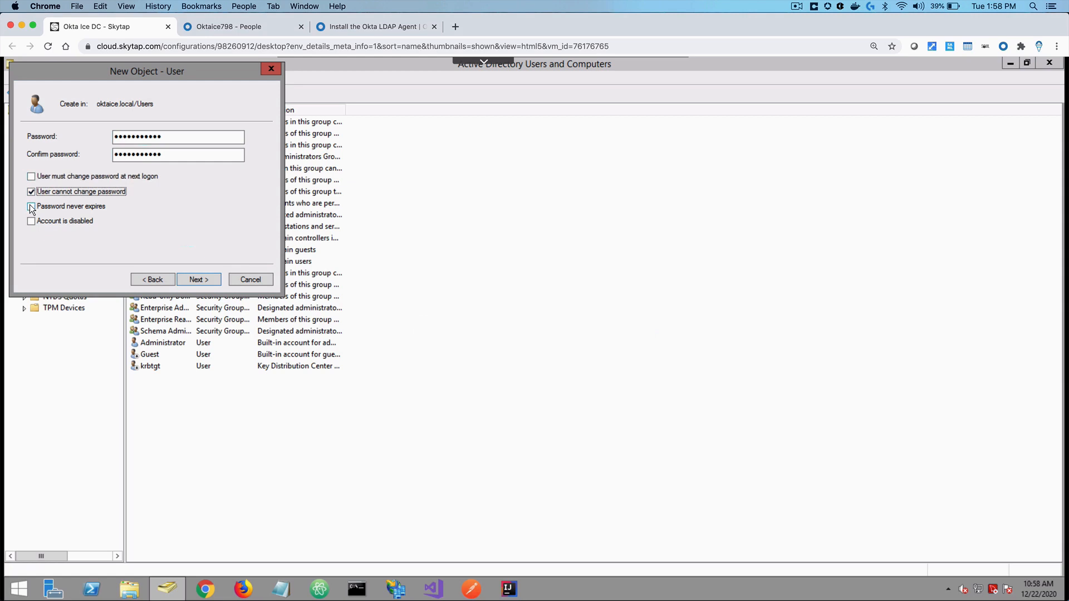
left_click(29, 206)
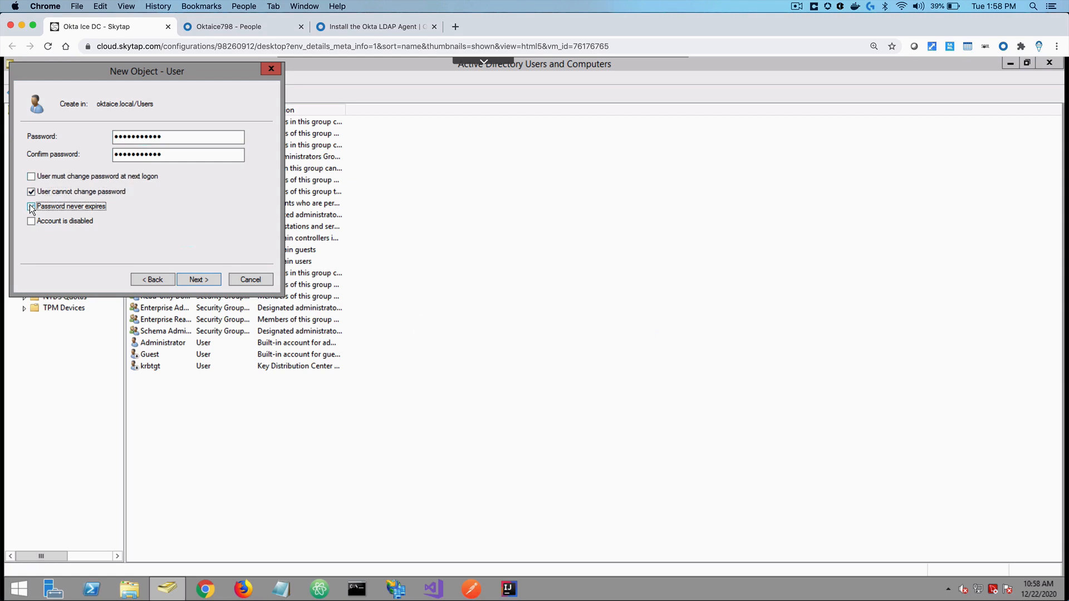
left_click(201, 278)
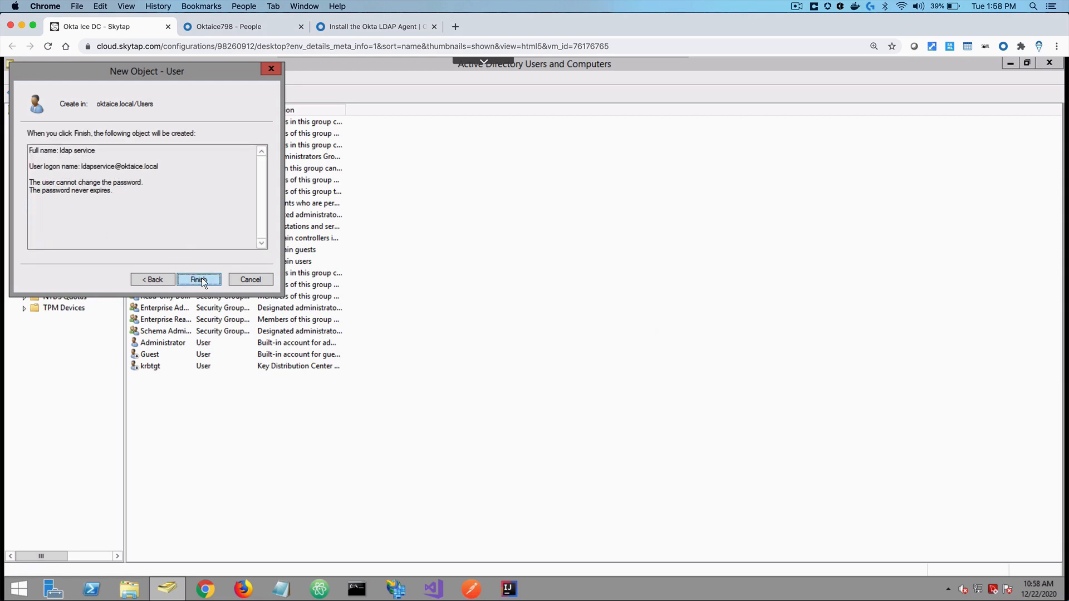
left_click(199, 279)
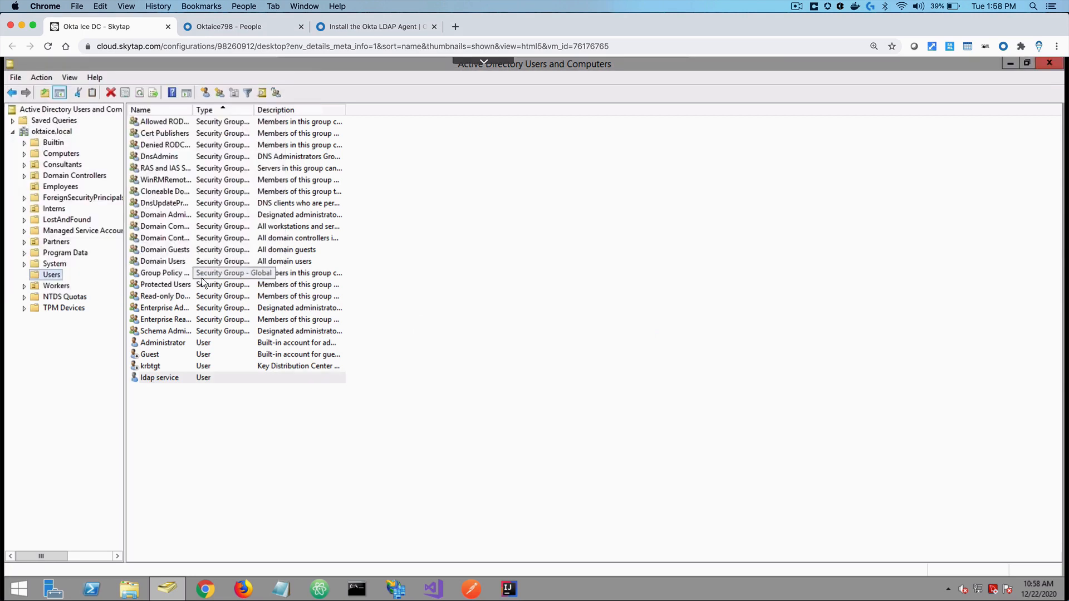
Open ldap service's properties, confirm its only group is Domain Users, and close it
double_click(161, 378)
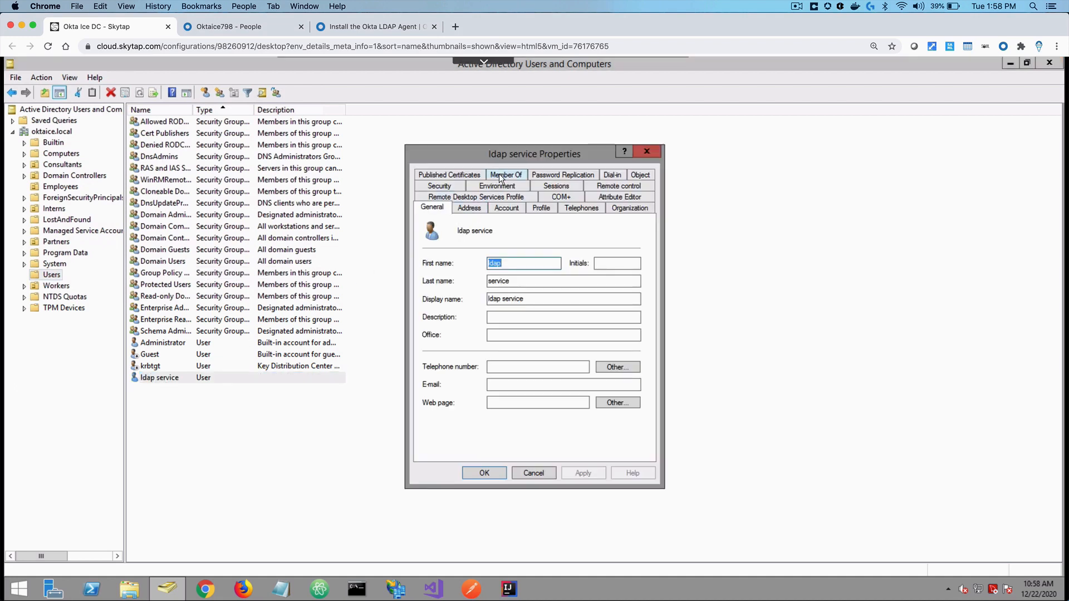
left_click(499, 175)
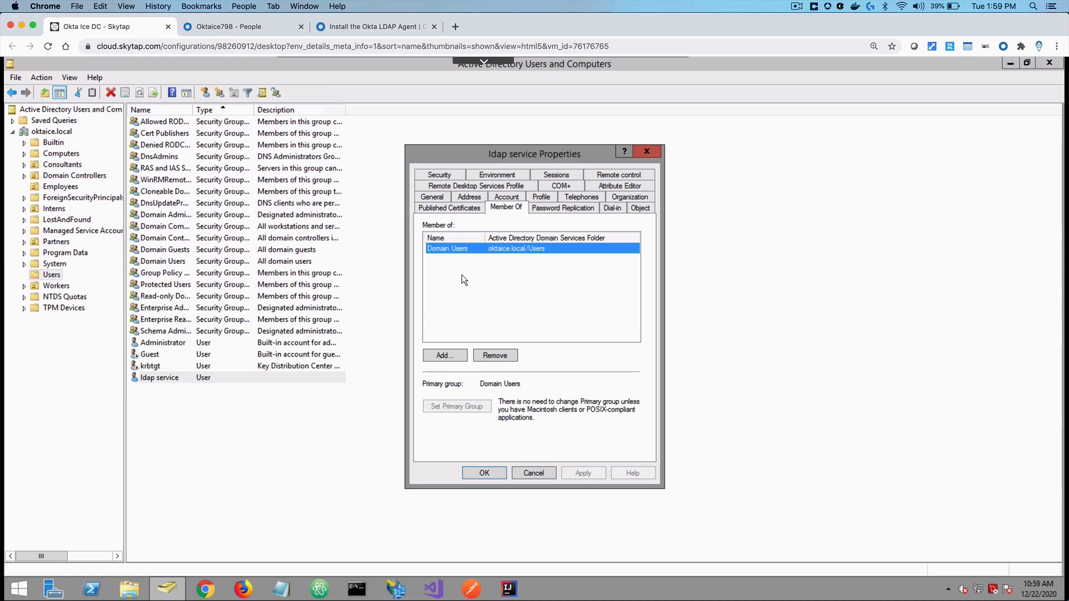
left_click(646, 152)
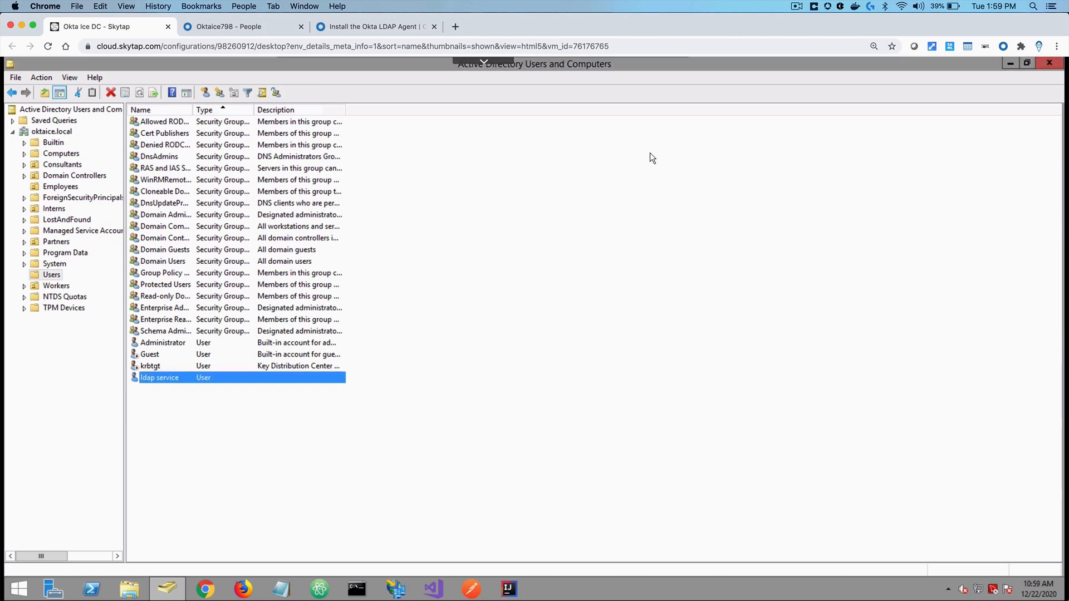
Add a person with first name ldap, last name service, and the service account's username
left_click(241, 30)
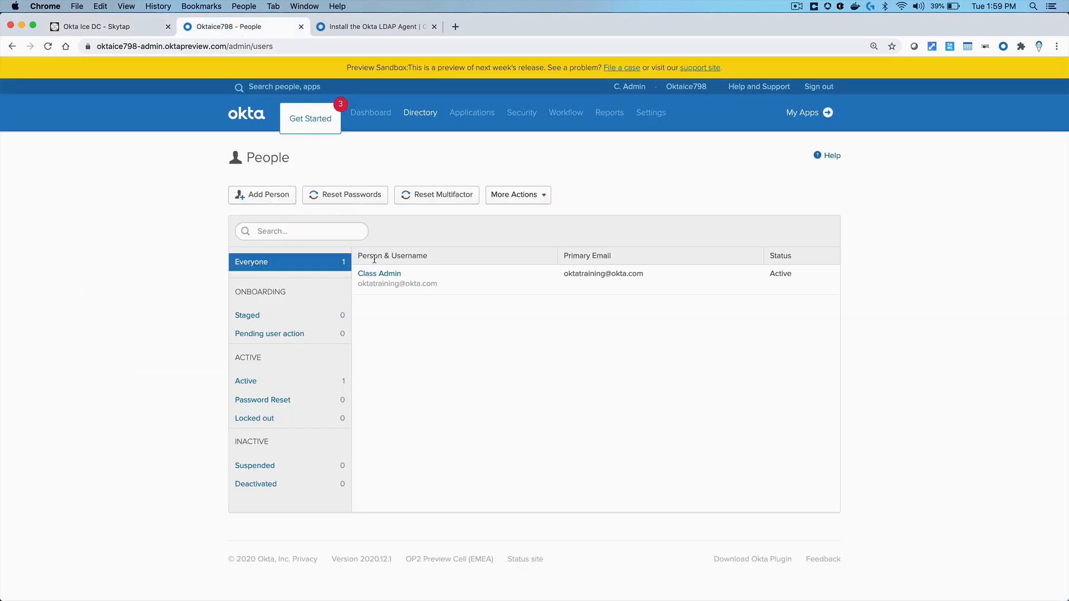
mouse_move(421, 137)
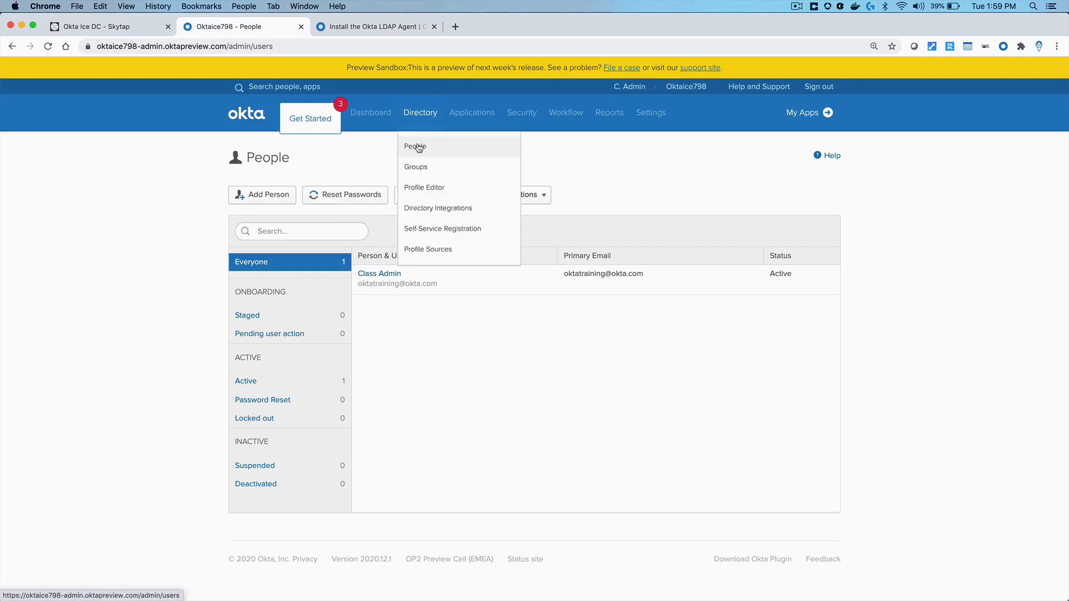
left_click(280, 198)
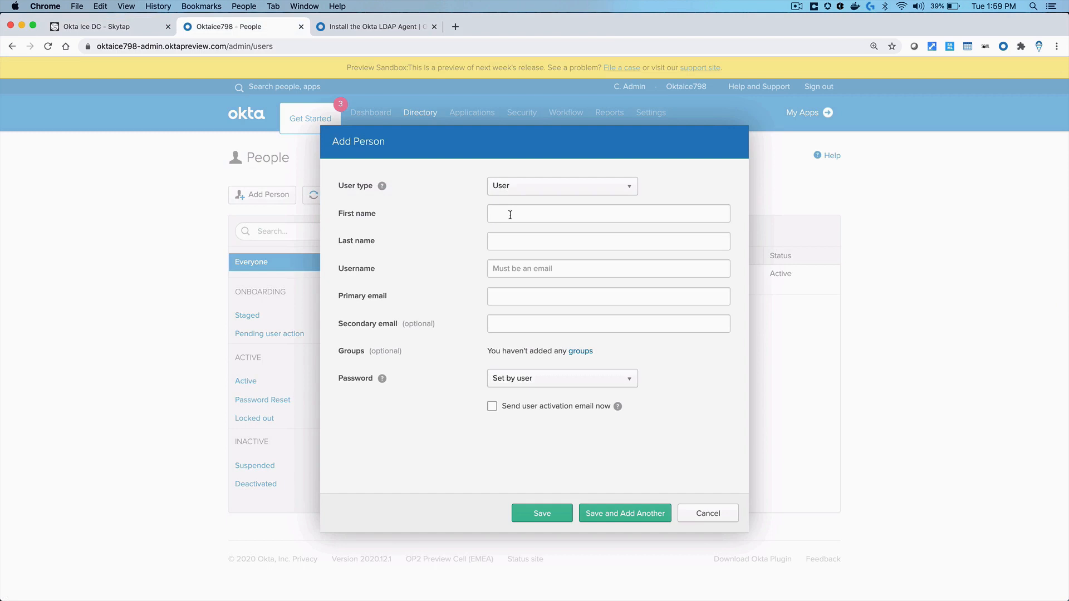
type("ldap")
key("Tab")
type("service")
key("Tab")
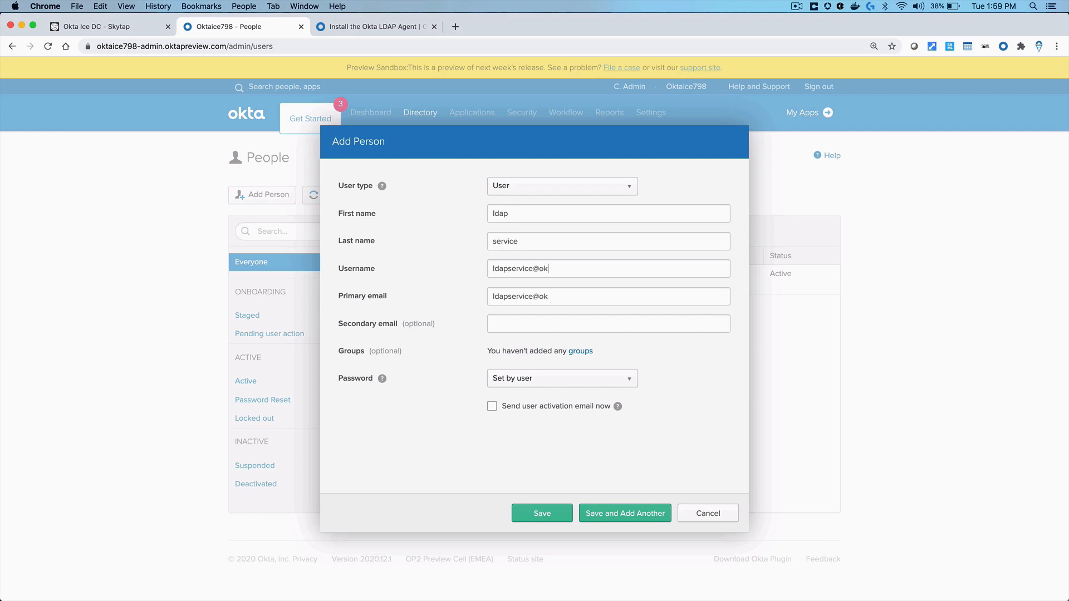
key("Tab")
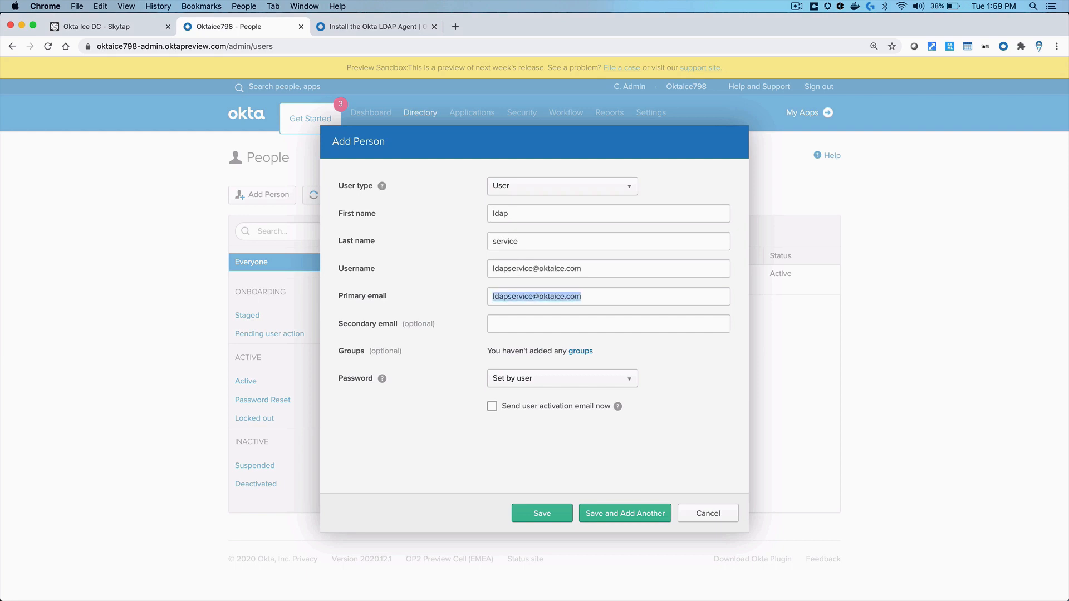
key("Tab")
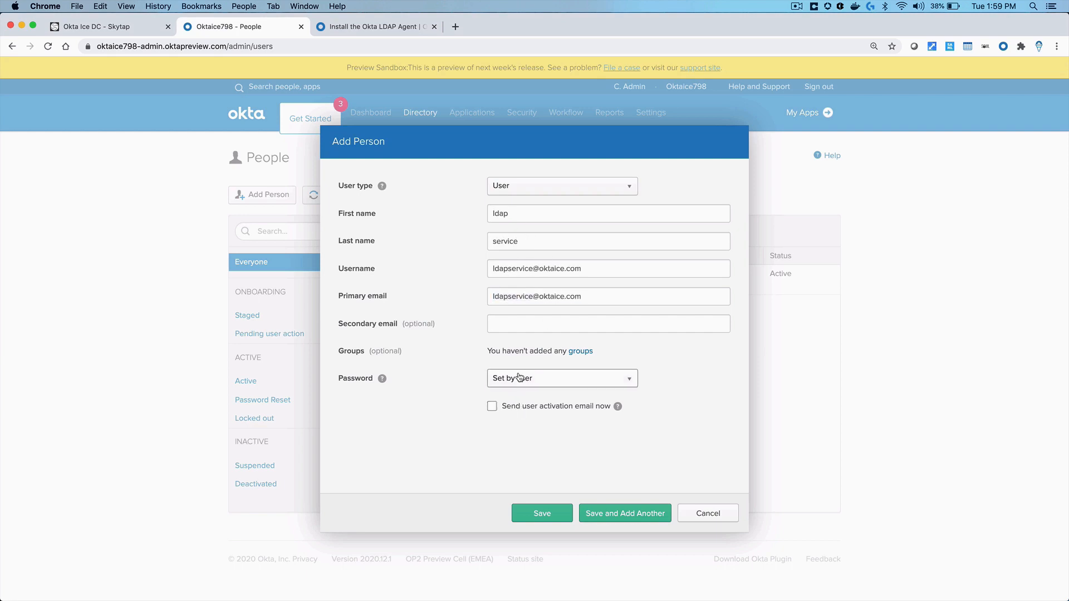
Set the password as Set by admin, enter it, save, and reload the People list
left_click(520, 381)
left_click(515, 414)
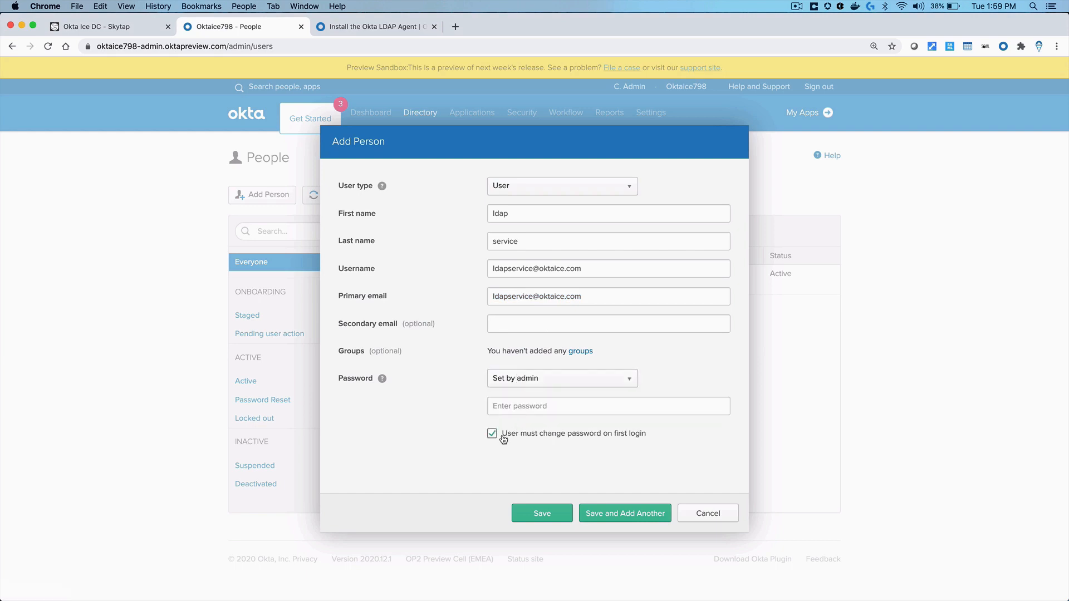
left_click(516, 410)
type("••••••")
type("••")
left_click(542, 513)
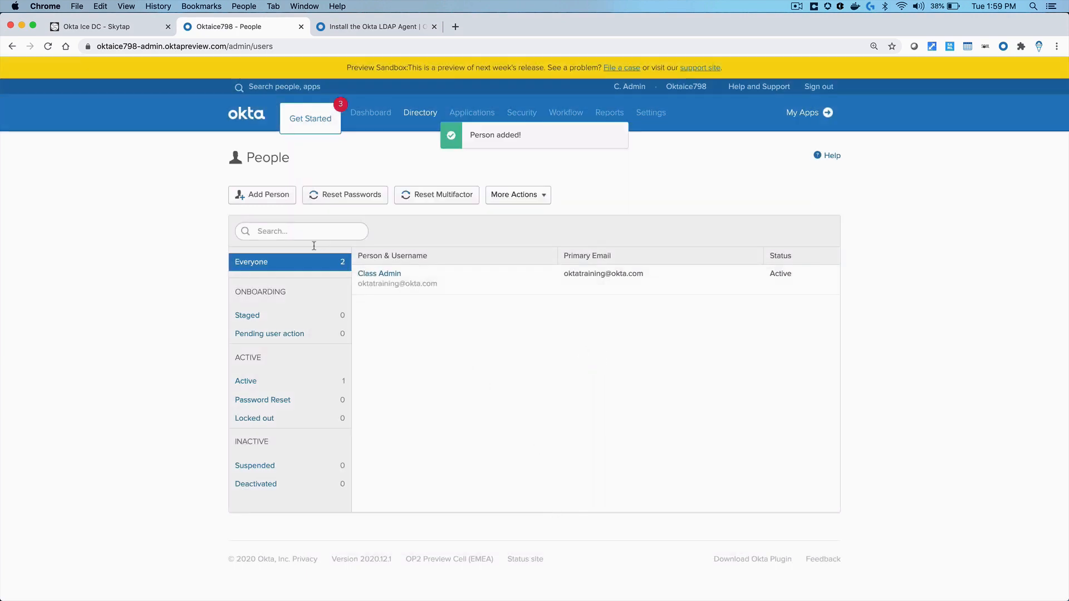
right_click(397, 313)
left_click(419, 337)
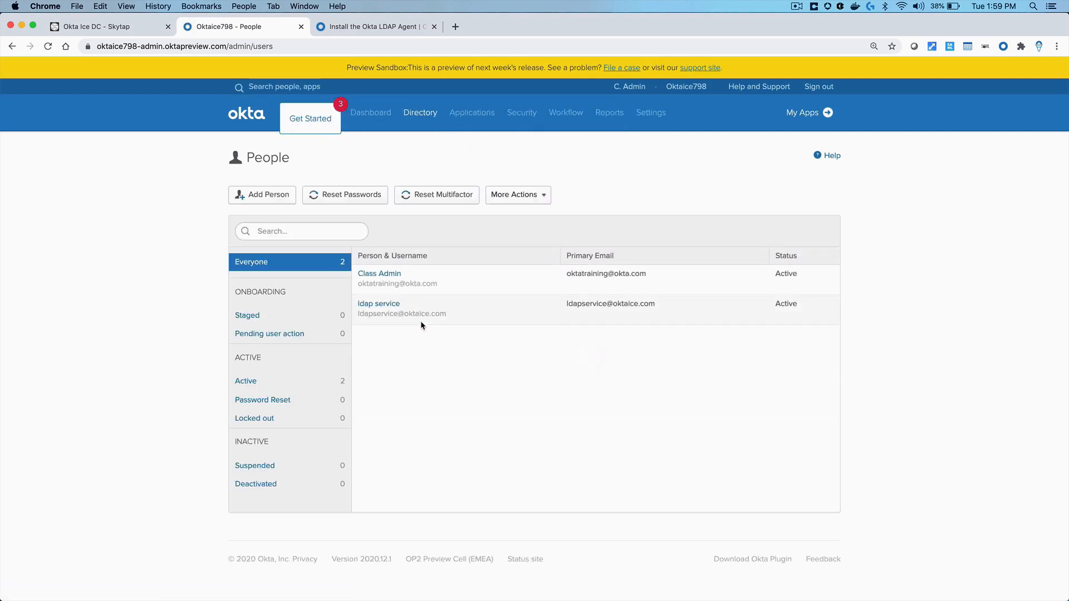
mouse_move(526, 107)
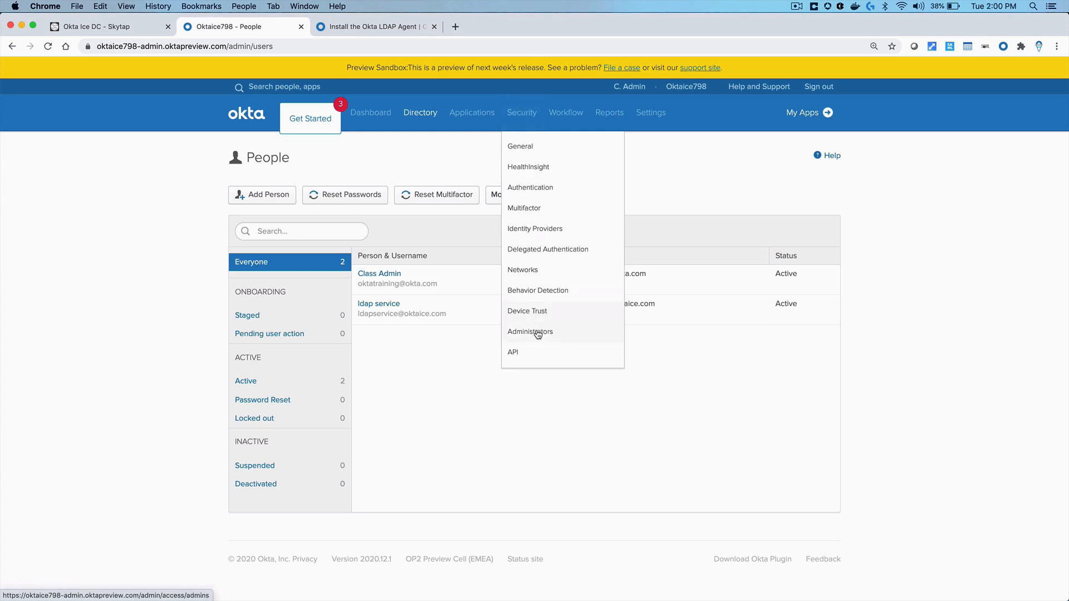
Grant ldap service the Super Administrator role, then return to the domain controller desktop
left_click(537, 333)
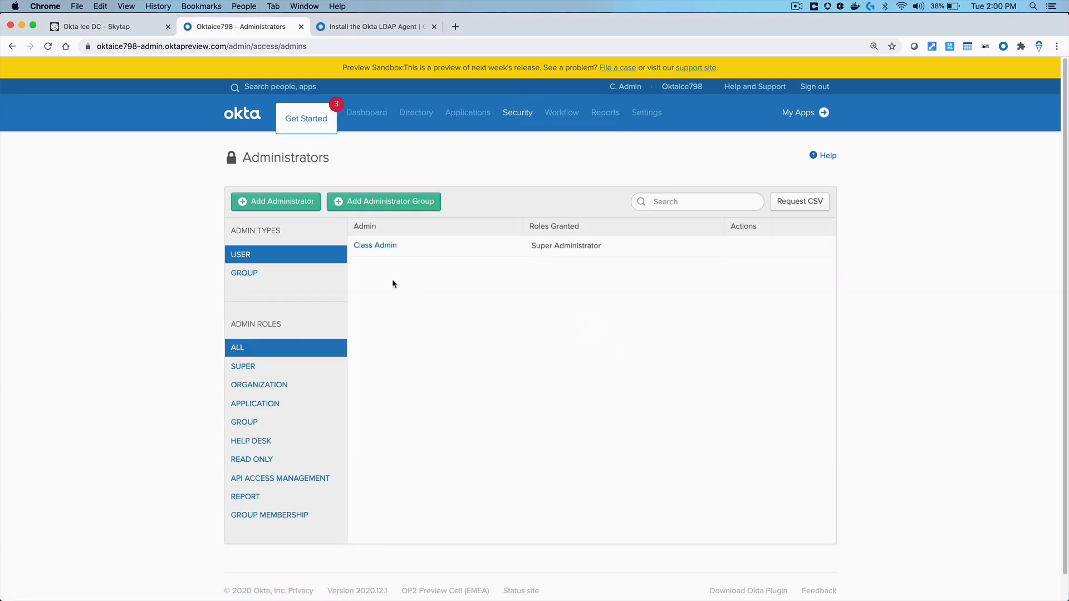
left_click(300, 210)
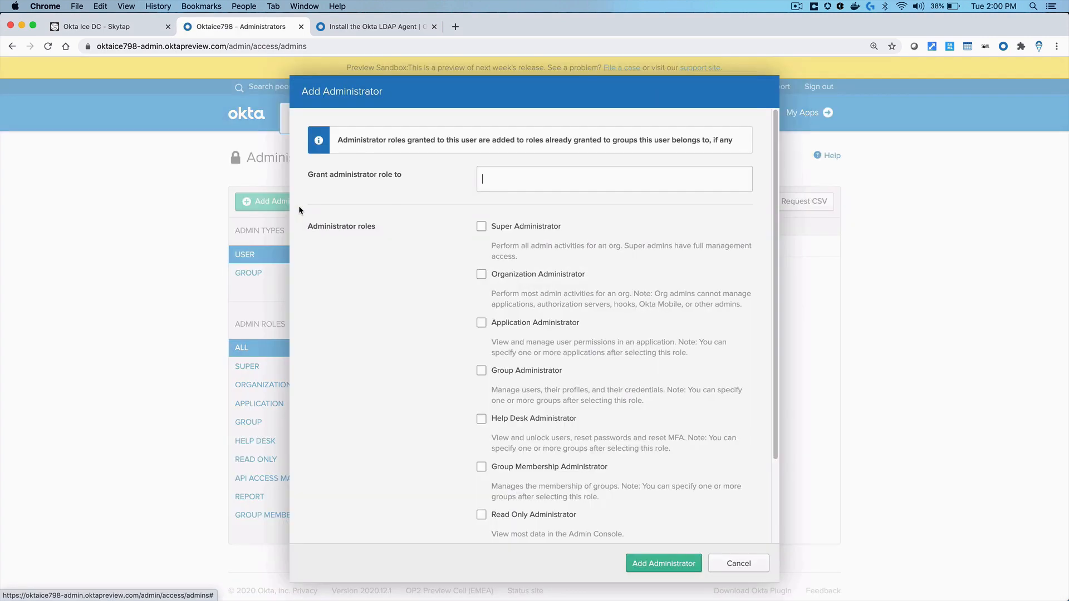
left_click(483, 182)
type("ld")
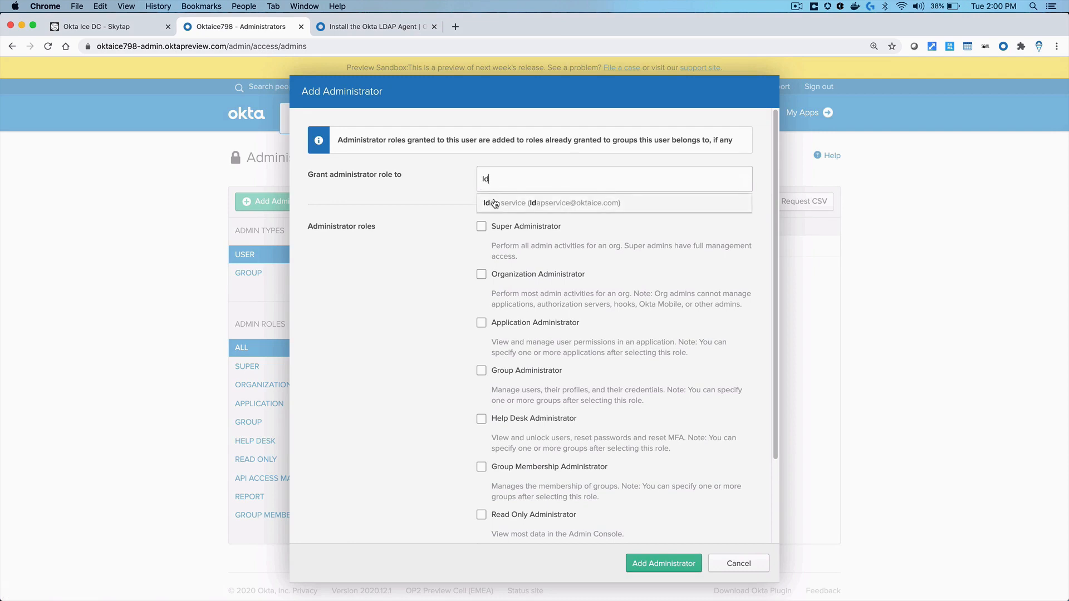
left_click(494, 204)
left_click(482, 227)
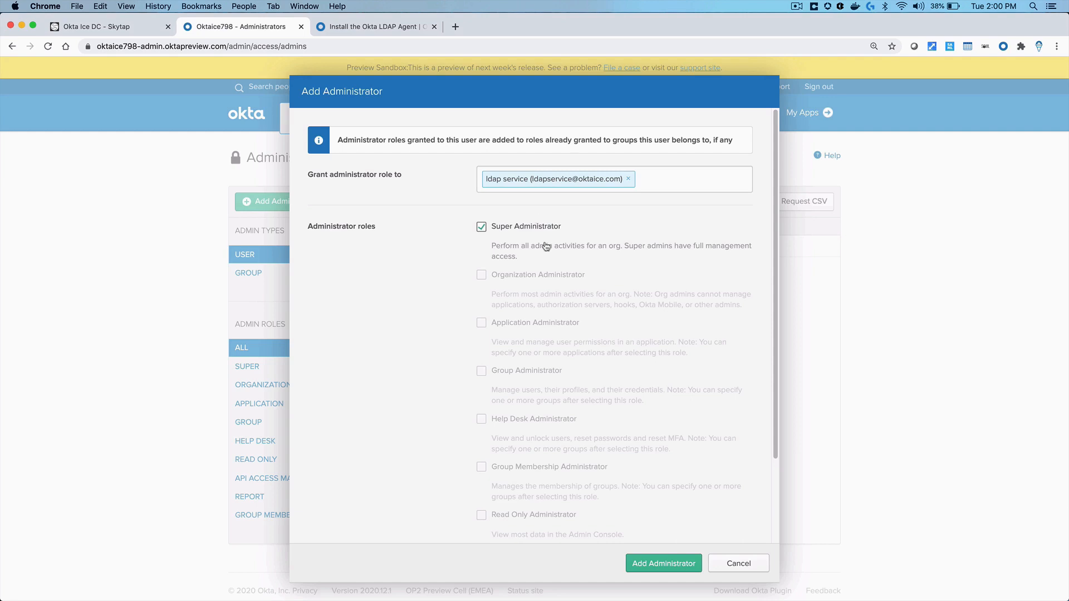
left_click(654, 565)
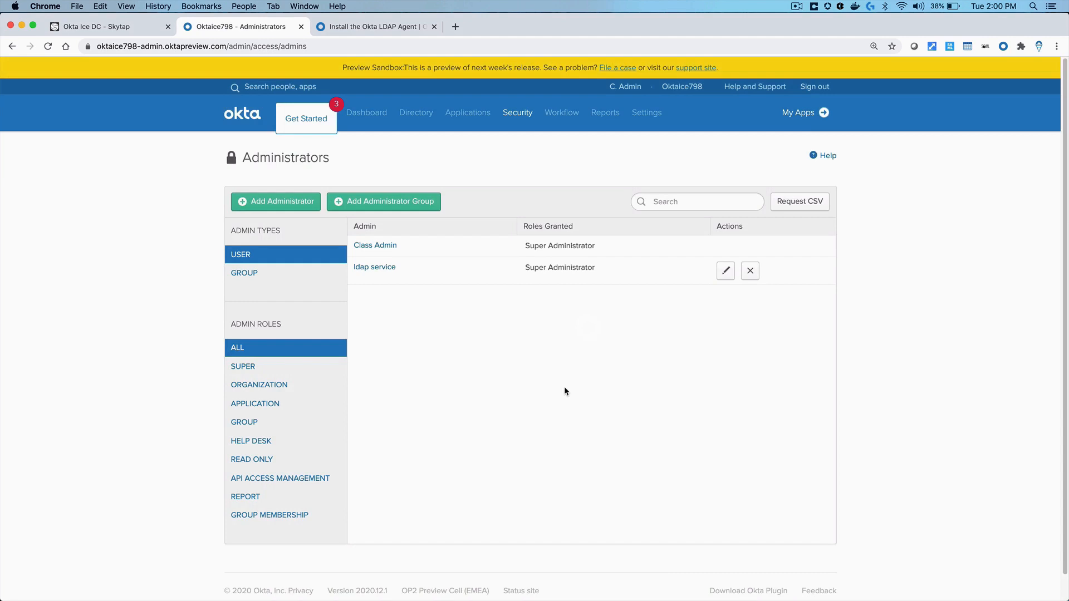
left_click(122, 28)
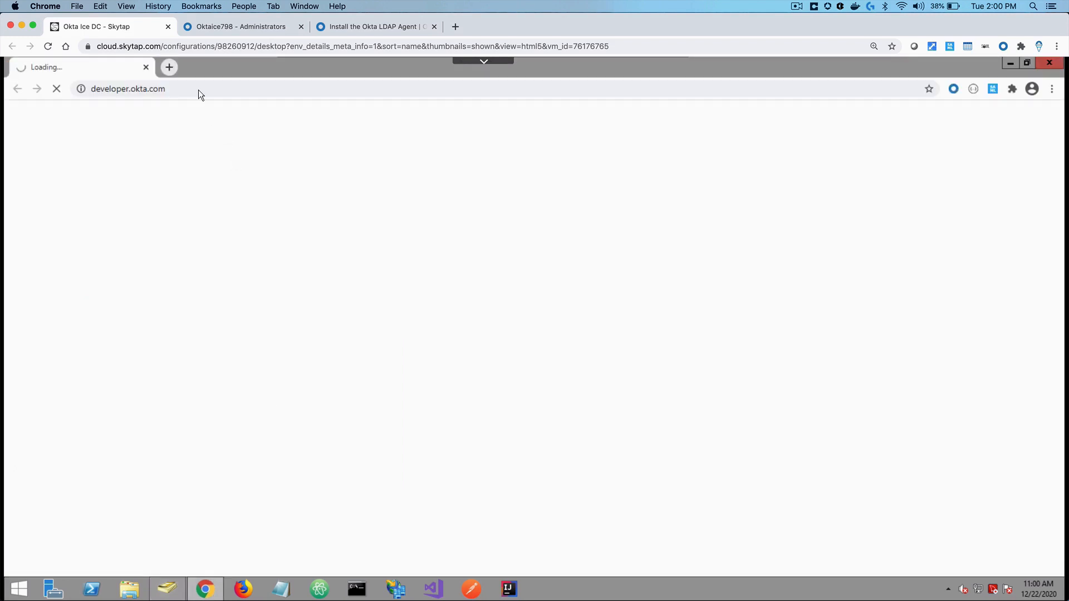
Open oktaice798.oktapreview.com in the server's Chrome and sign in with the admin credentials
left_click(196, 88)
type("oktai")
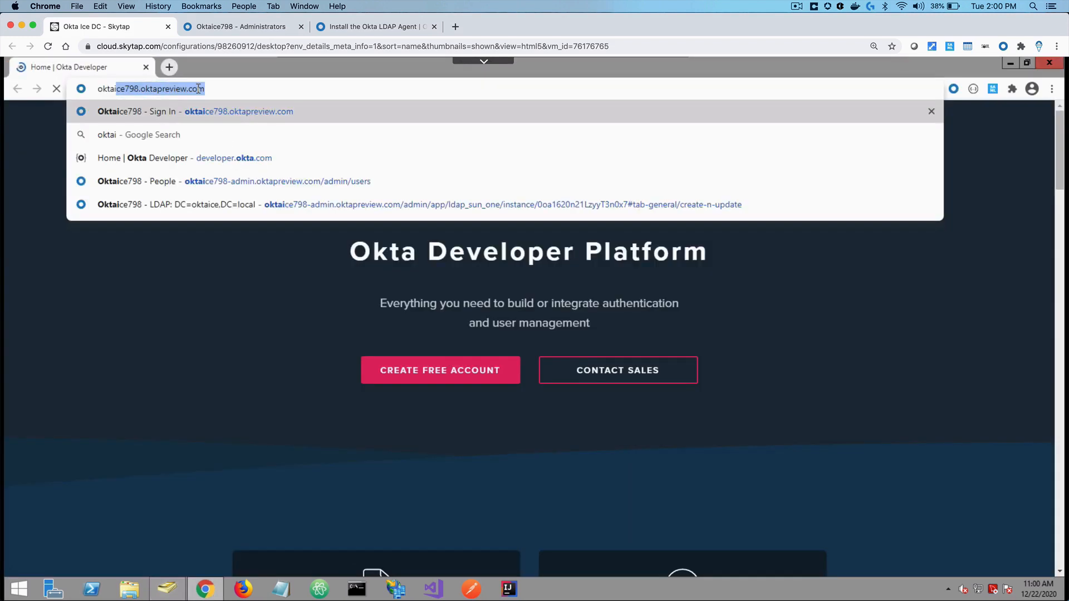
type("ce")
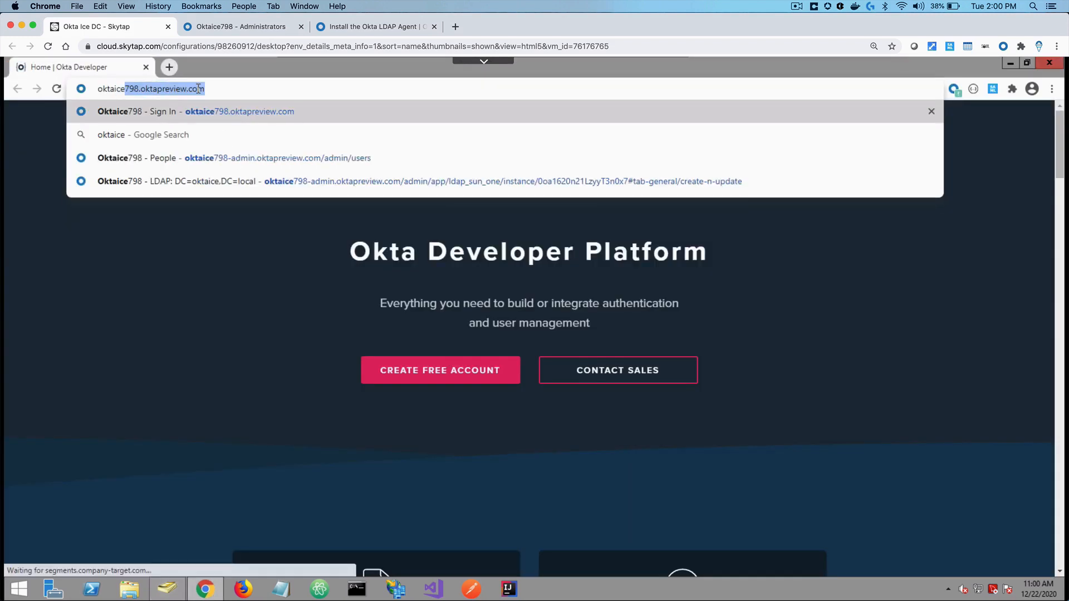
key("Return")
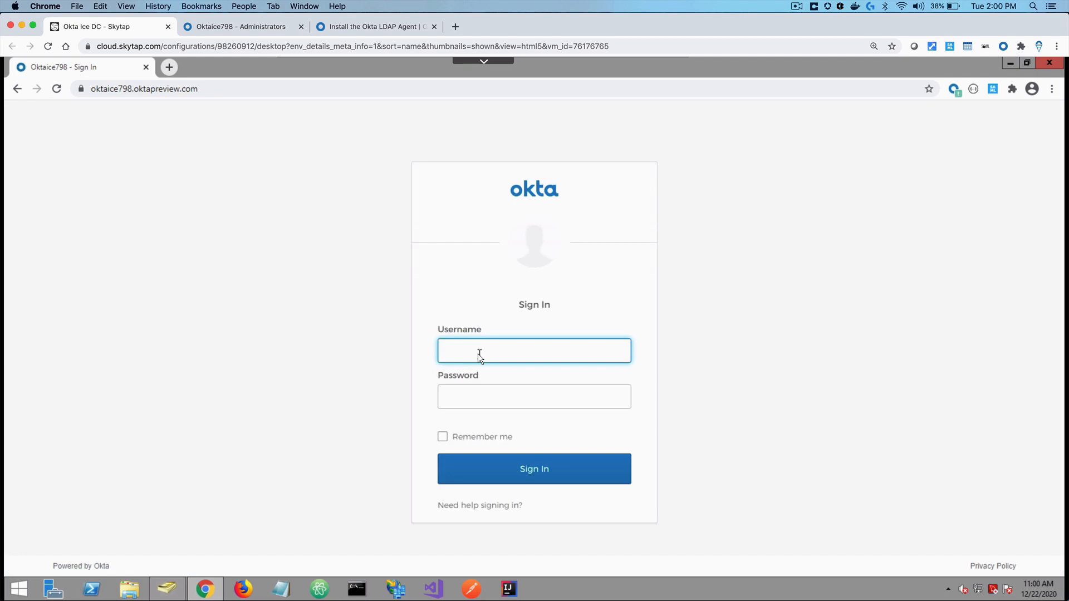
type("oktatraining")
key("Tab")
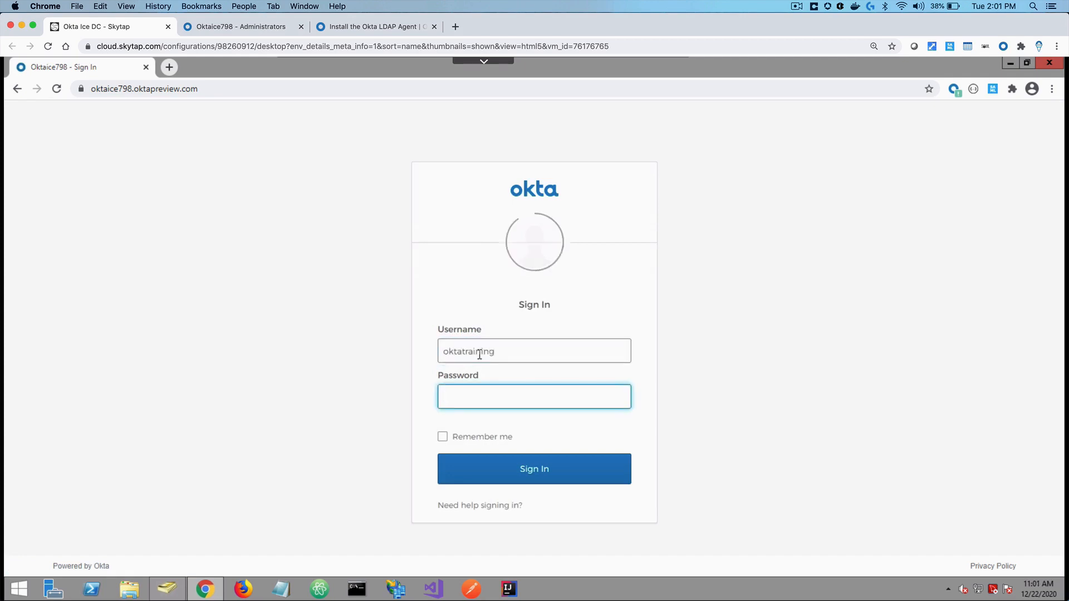
type("••••••••")
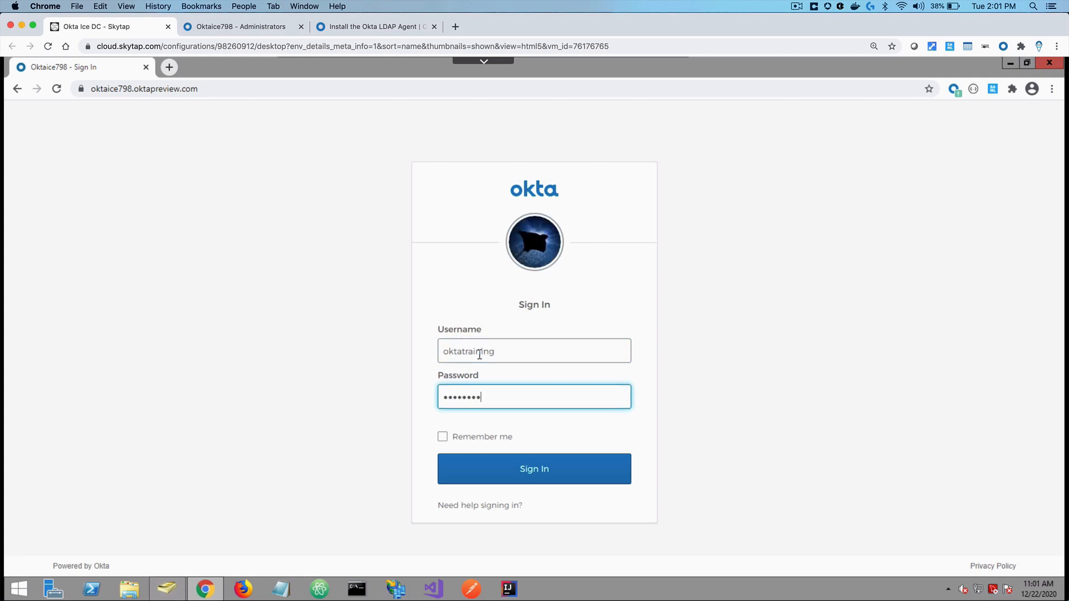
type("•••")
key("Return")
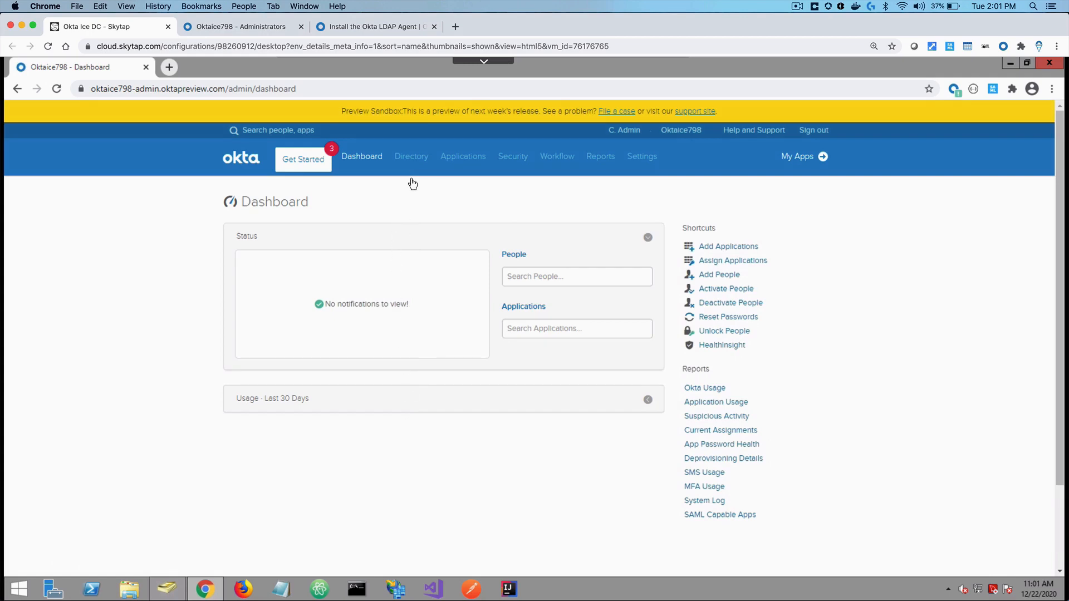
Go to Directory Integrations and choose Add LDAP Directory
mouse_move(416, 165)
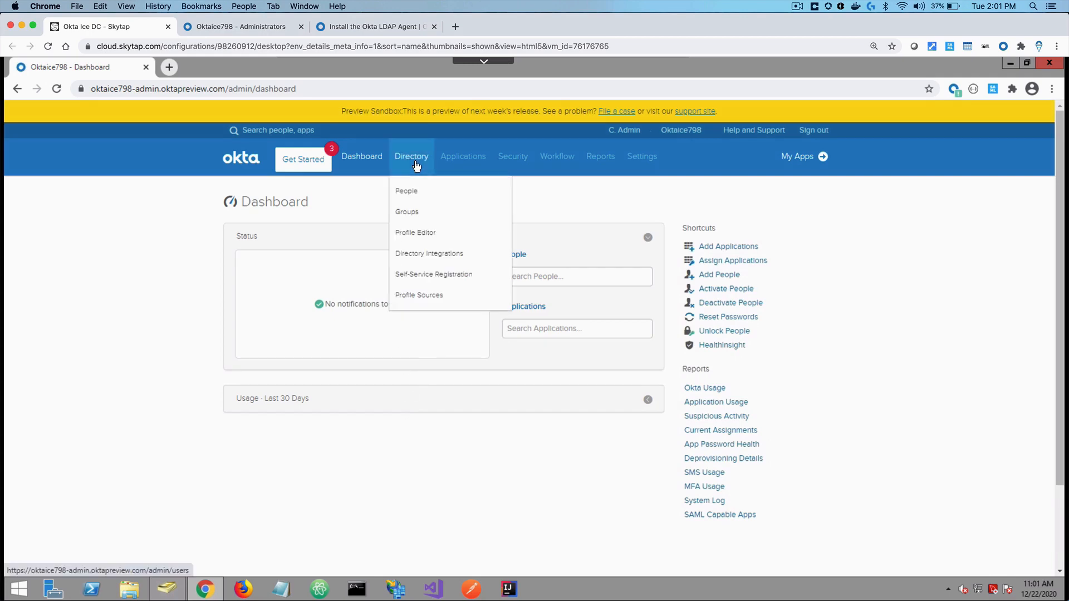
left_click(426, 257)
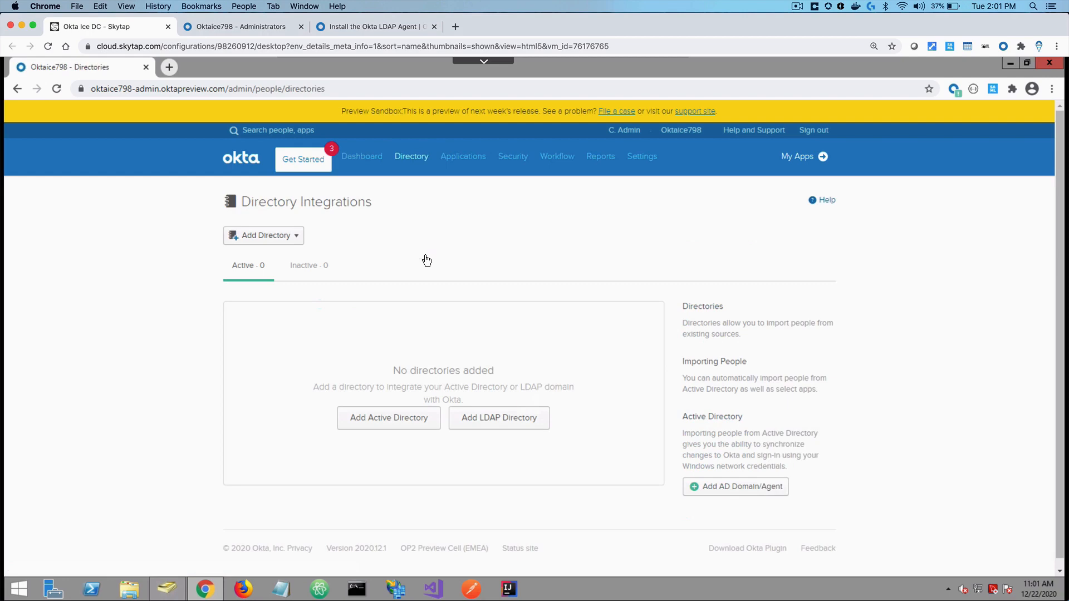
left_click(494, 419)
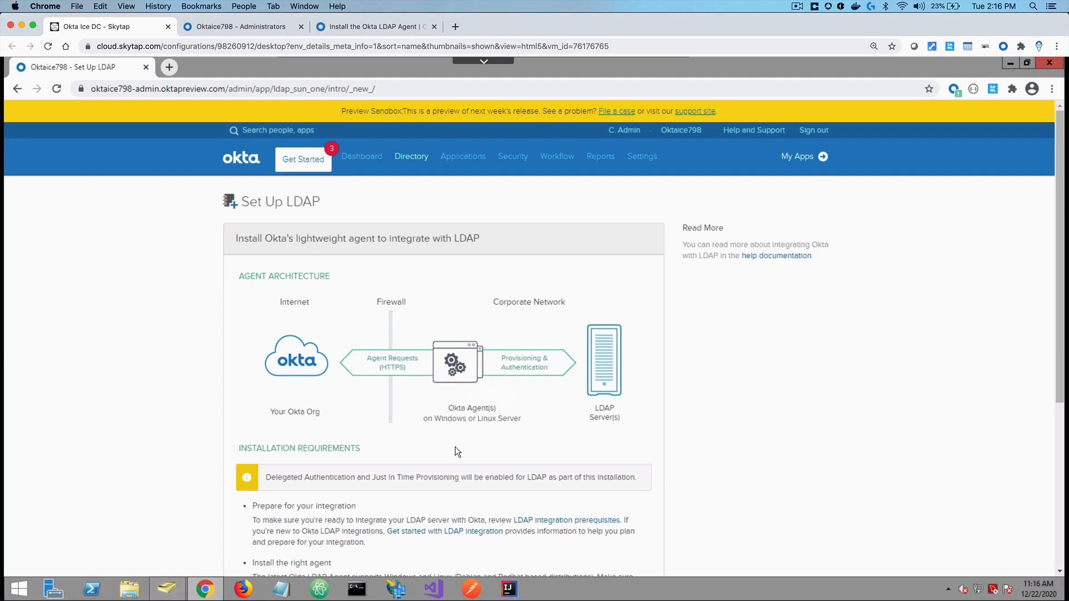
Read past the delegated authentication notice and launch the Set Up LDAP wizard
triple_click(349, 479)
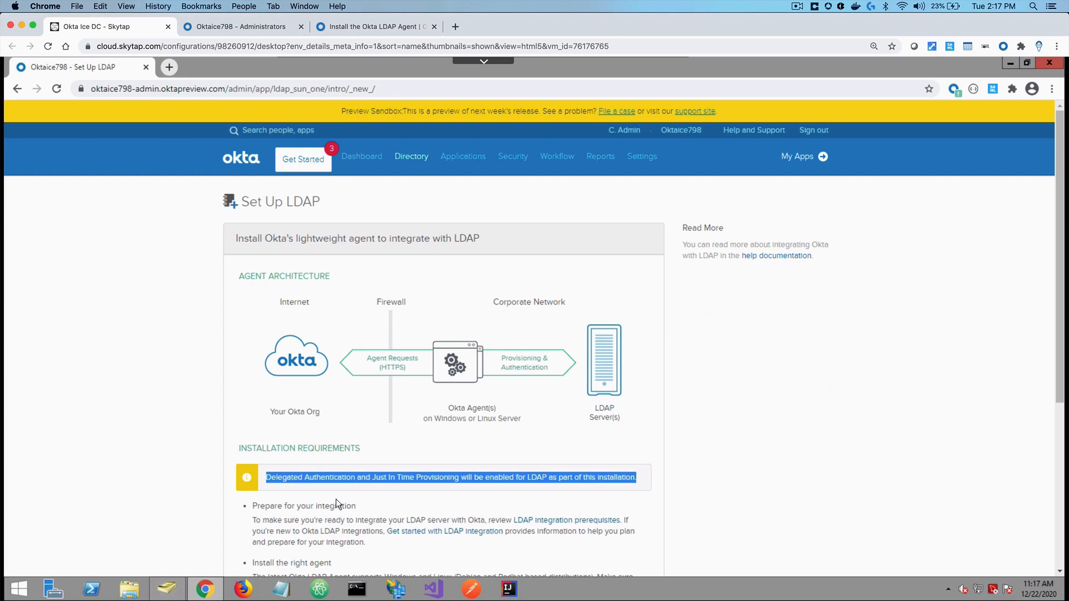
left_click(340, 498)
scroll(340, 499, "down", 5)
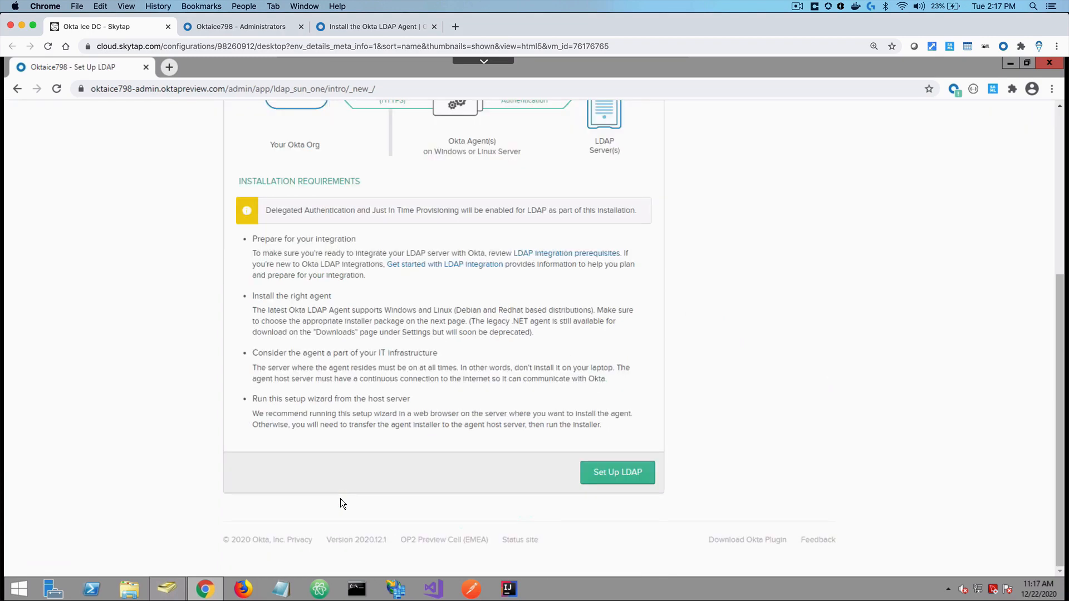
left_click(605, 478)
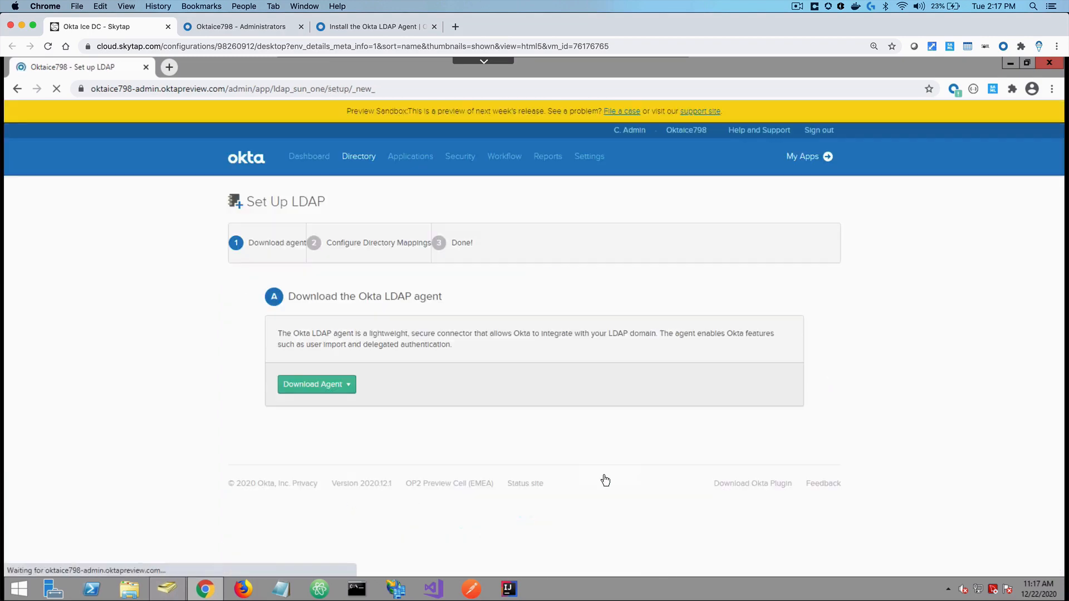
Download the agent's Windows EXE installer, OktaLDAPAgent-05.06.06_x64.exe, and open its download options
left_click(320, 385)
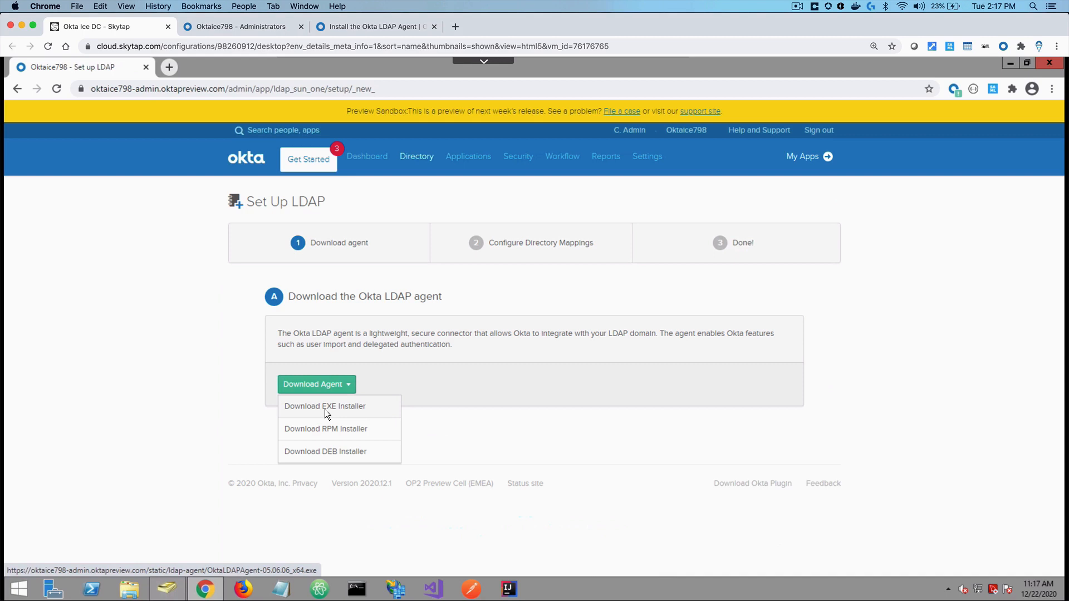
left_click(335, 408)
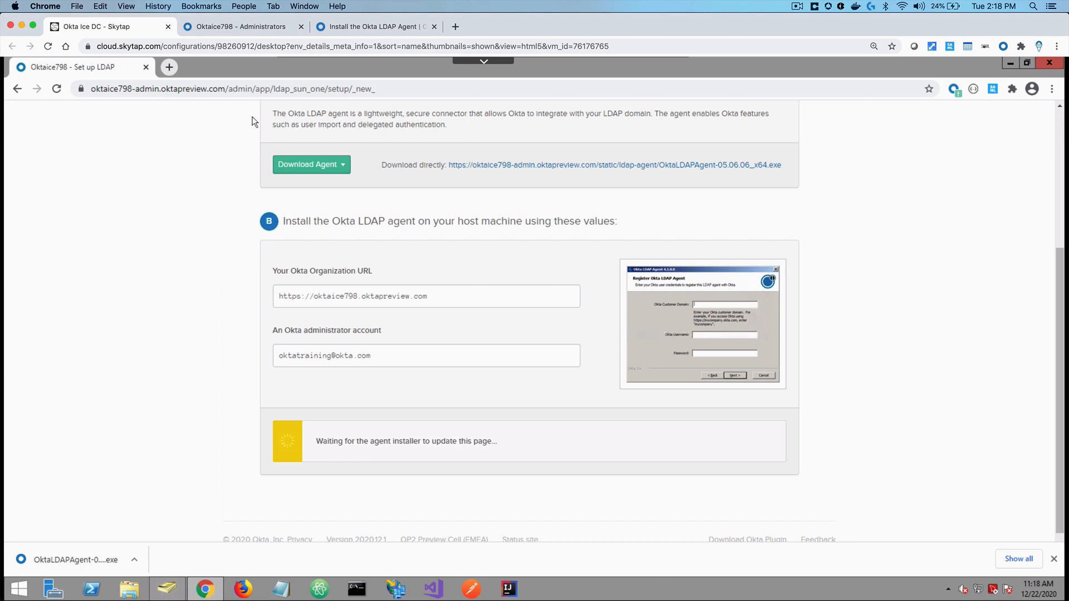
left_click(251, 28)
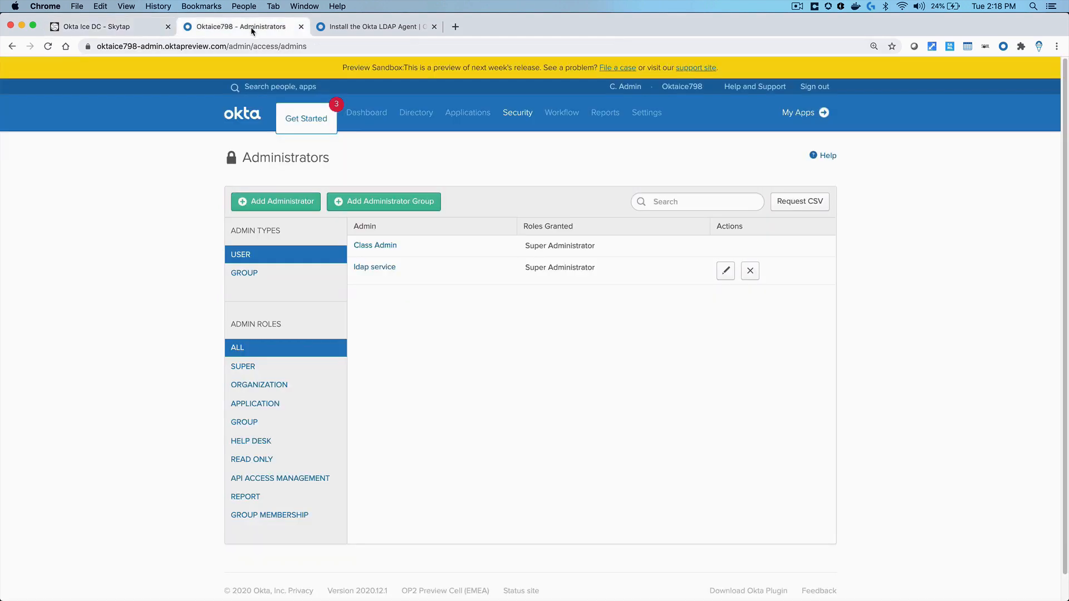
left_click(122, 28)
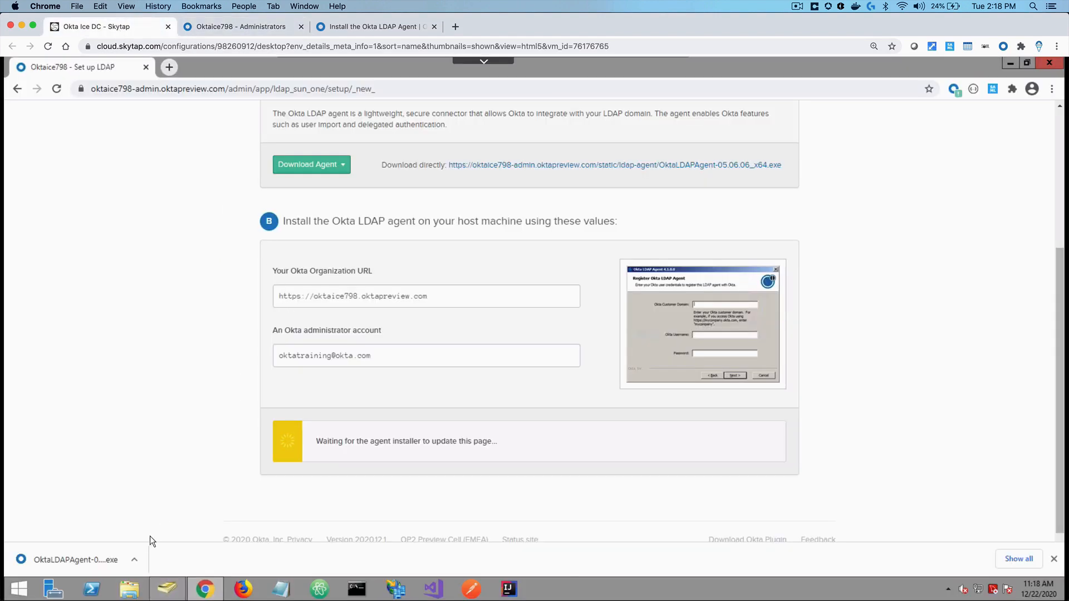
left_click(135, 560)
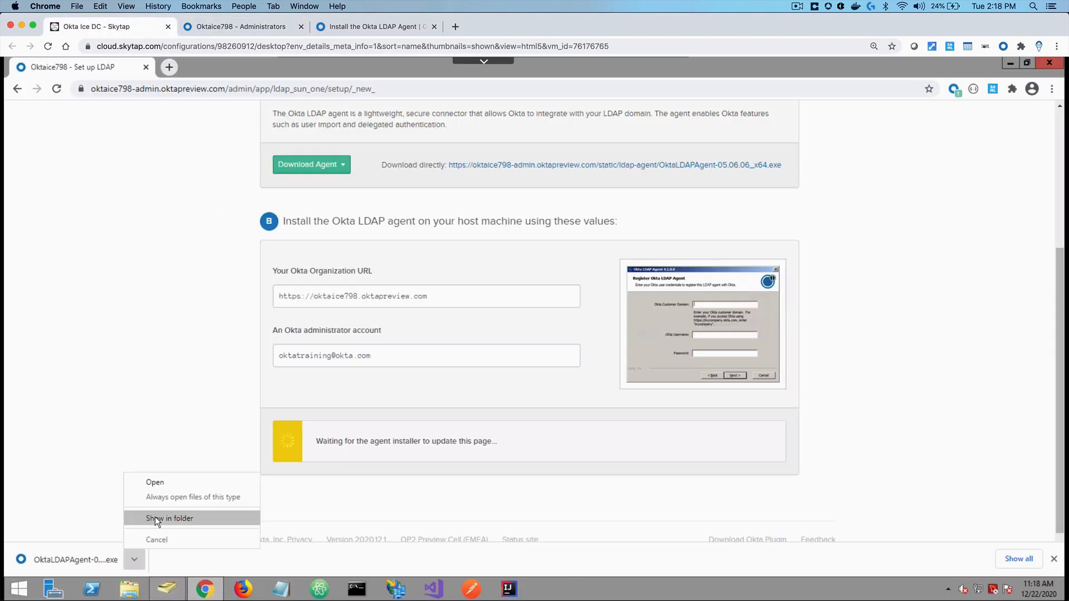
Run OktaLDAPAgent-05.06.06_x64.exe from its folder, accept the license, and install to the default folder
left_click(154, 517)
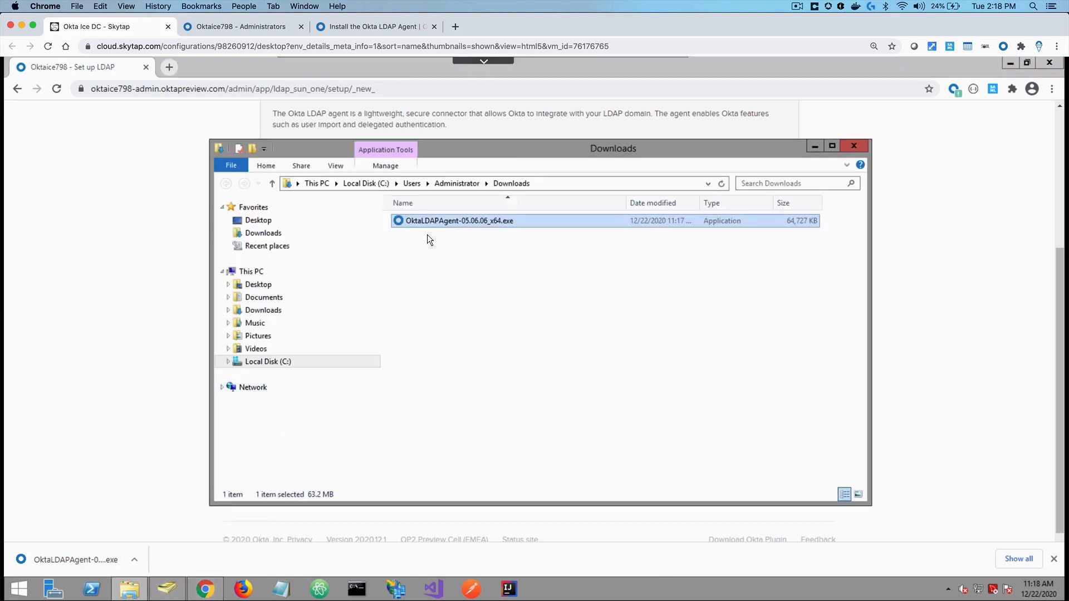
right_click(428, 226)
left_click(450, 245)
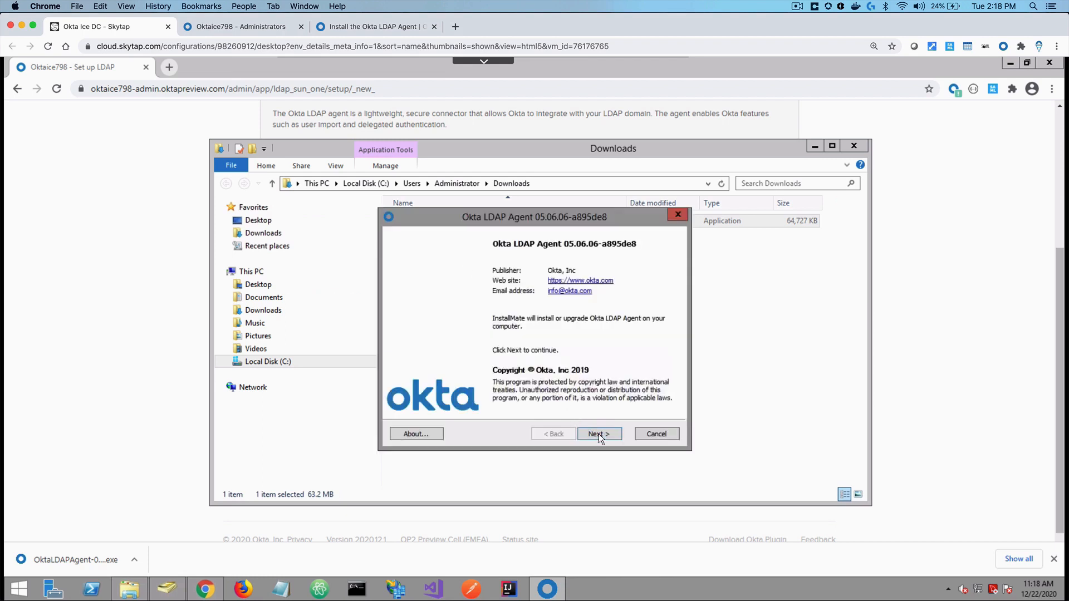
left_click(599, 434)
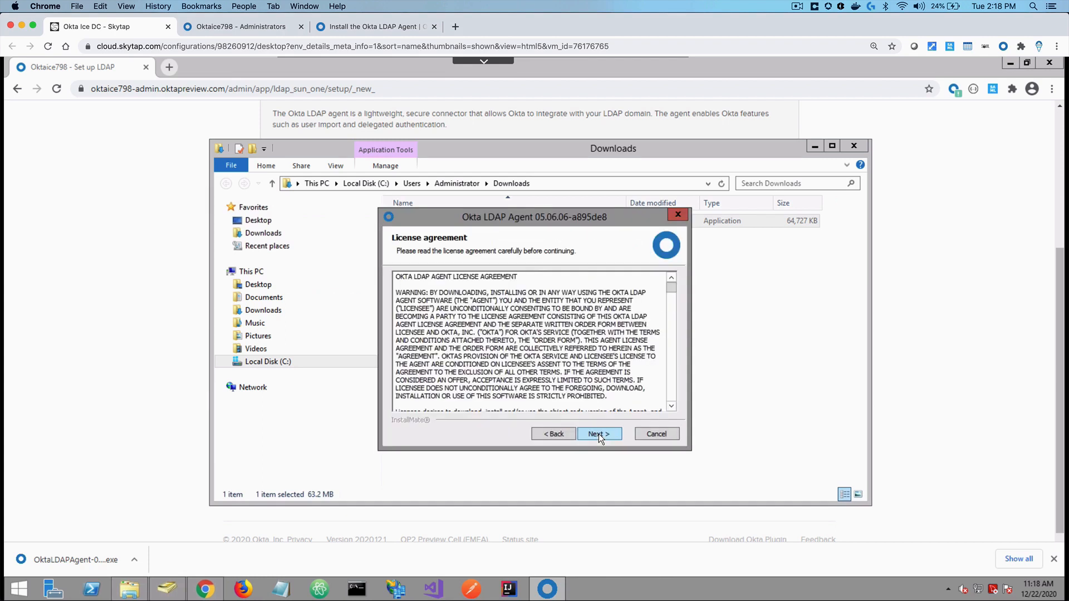
left_click(599, 433)
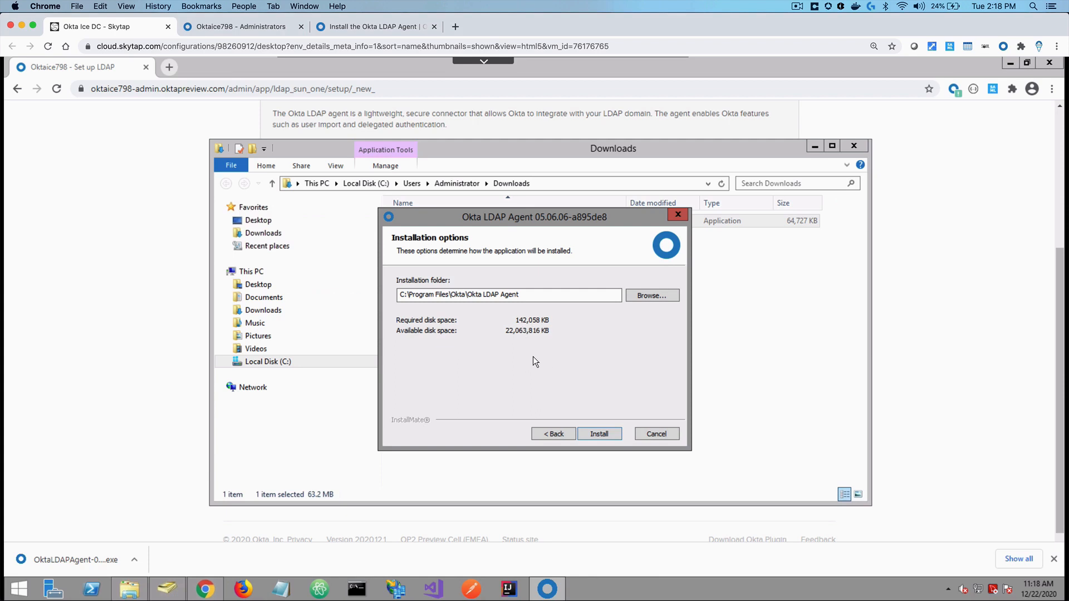
left_click(605, 434)
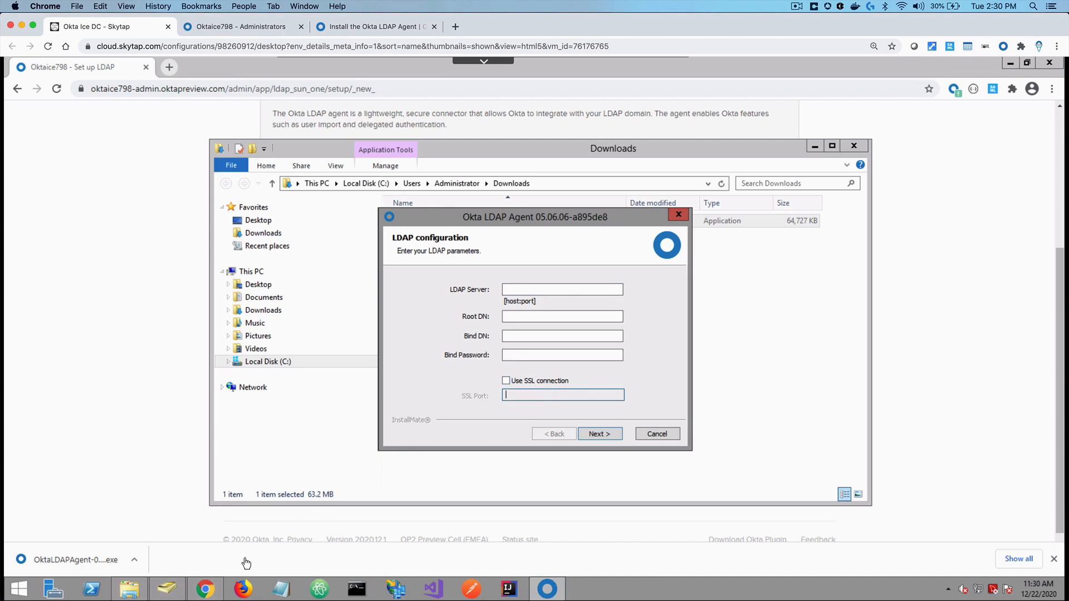
Run hostname in Command Prompt to get the server name 2012r2std, then return to the installer
left_click(167, 590)
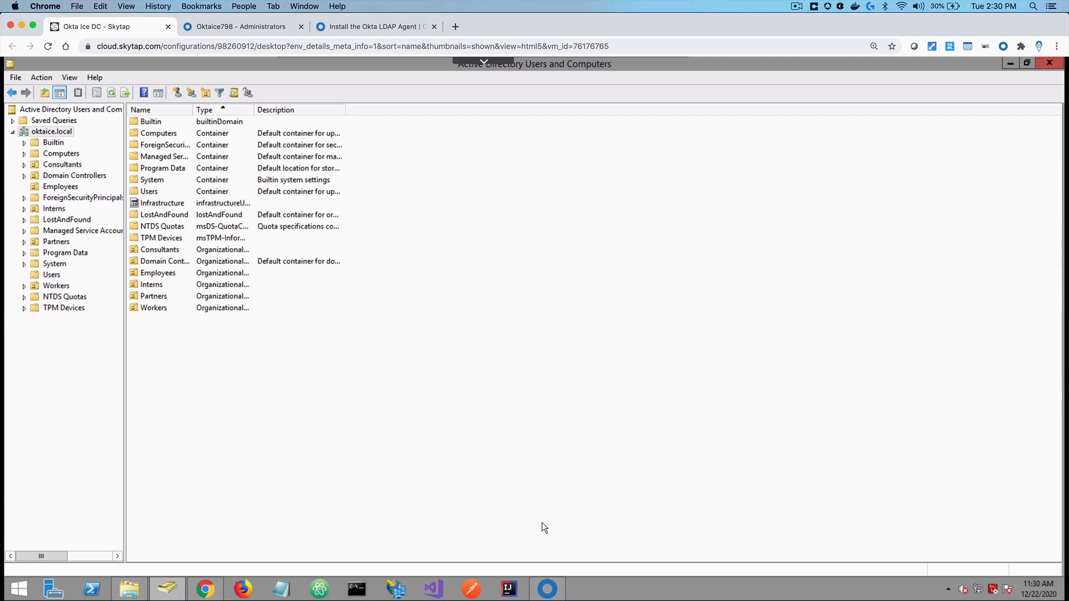
left_click(546, 589)
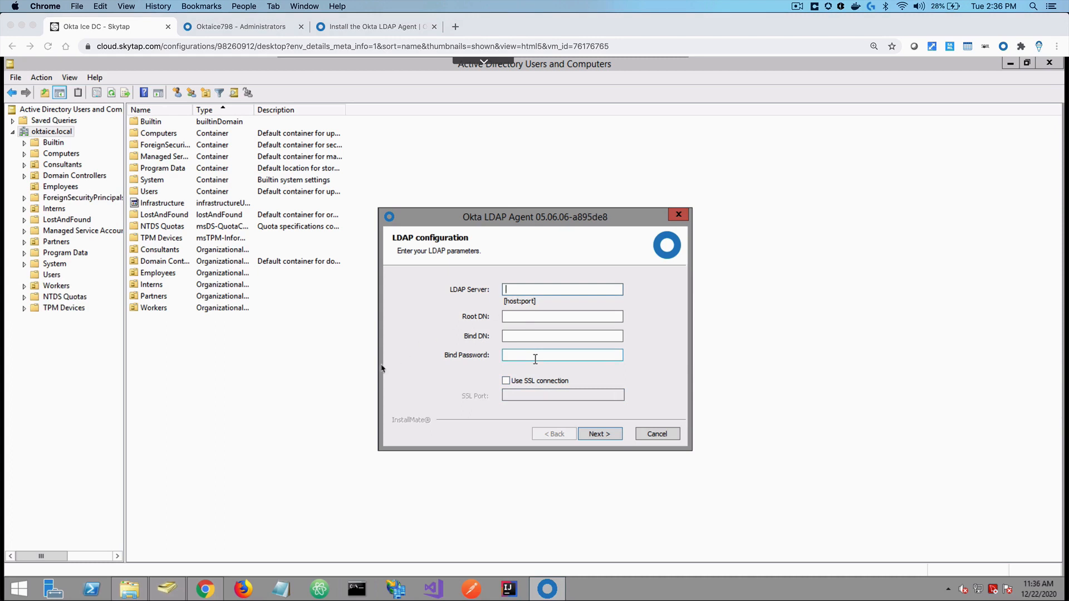
left_click(357, 599)
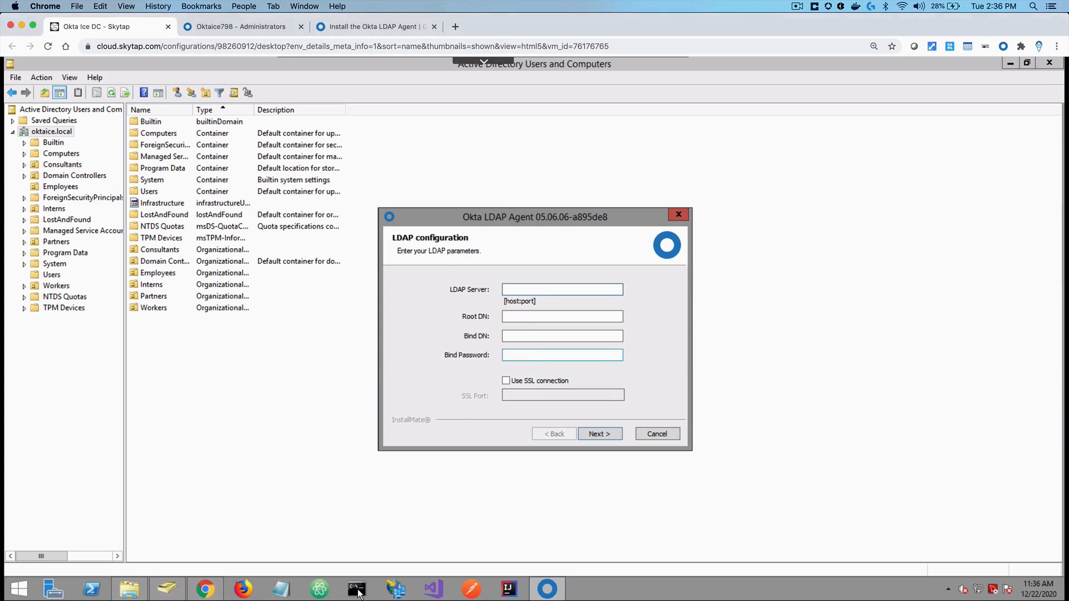
left_click(358, 598)
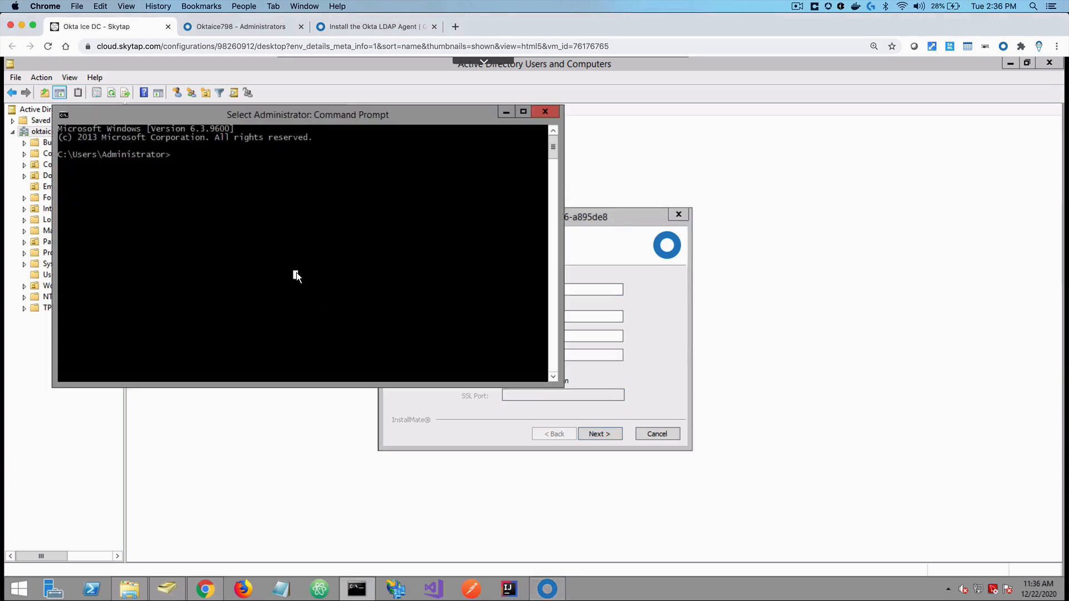
type("hostname")
key("Return")
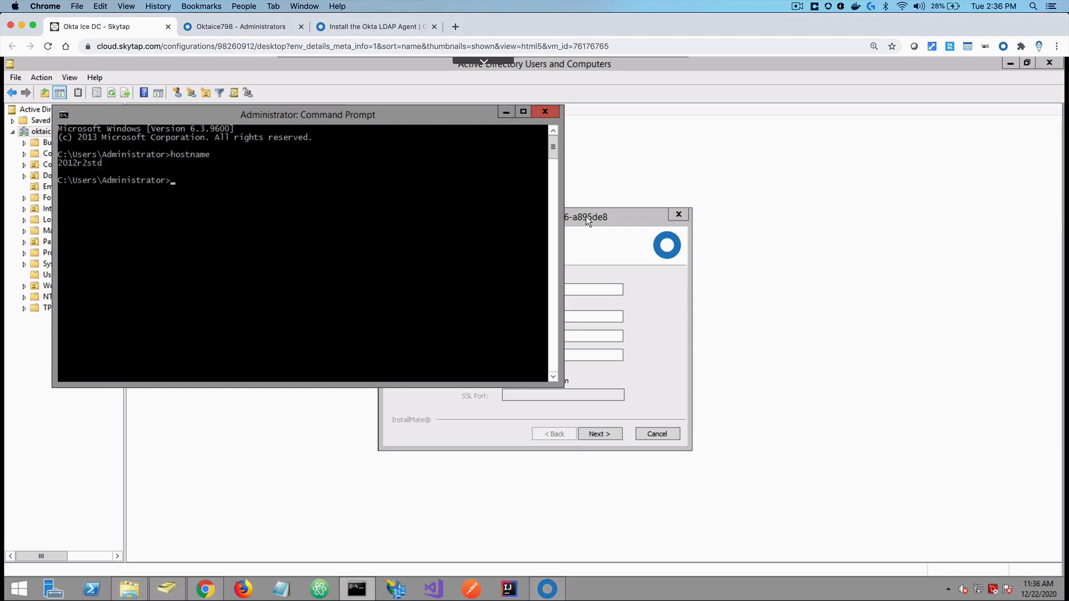
left_click(600, 217)
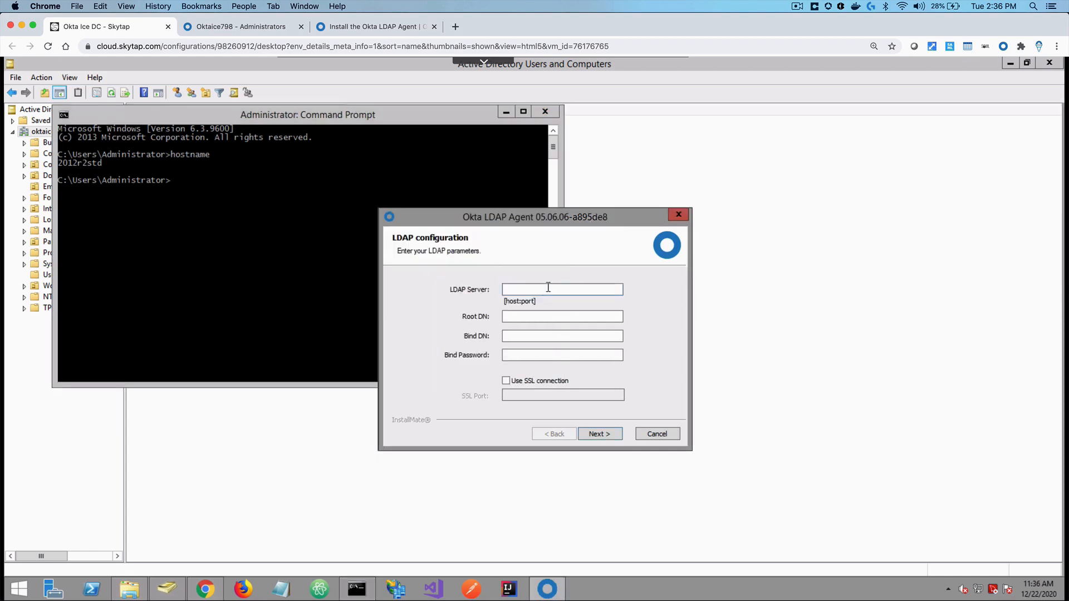
Enter LDAP server 2012r2std.oktaice.local:389 and Root DN DC=oktaice,DC=local, then list AD's Users container
type("2012r2std.oktaice.local:389")
key("Tab")
type("DC=")
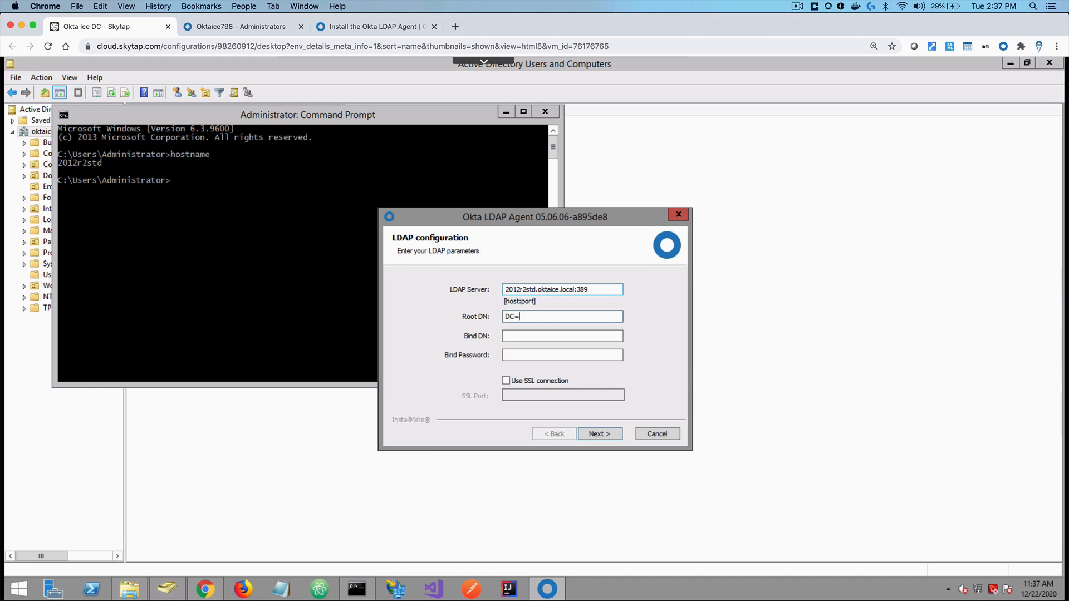
type("oktaice,DC=local")
key("Tab")
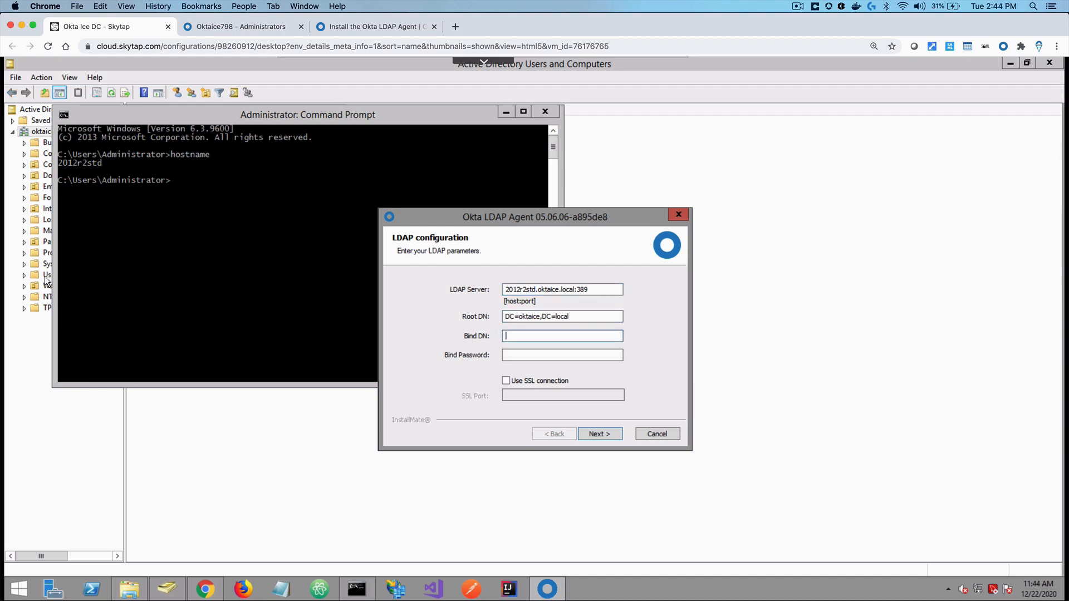
left_click(49, 276)
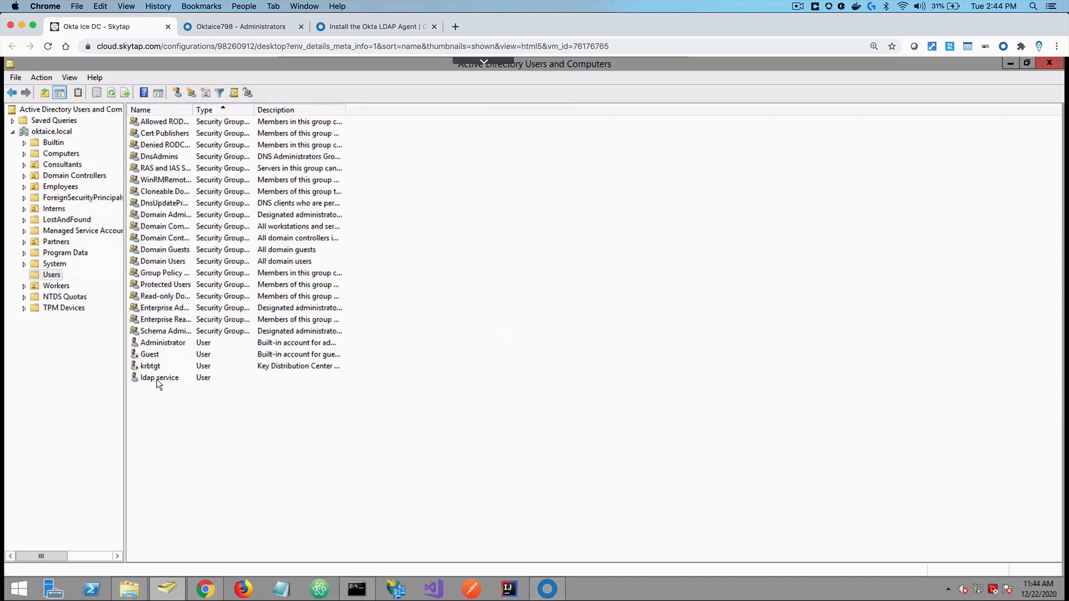
Copy the ldap service account's pre-Windows 2000 logon name, ldapservice, from its Account properties
double_click(156, 377)
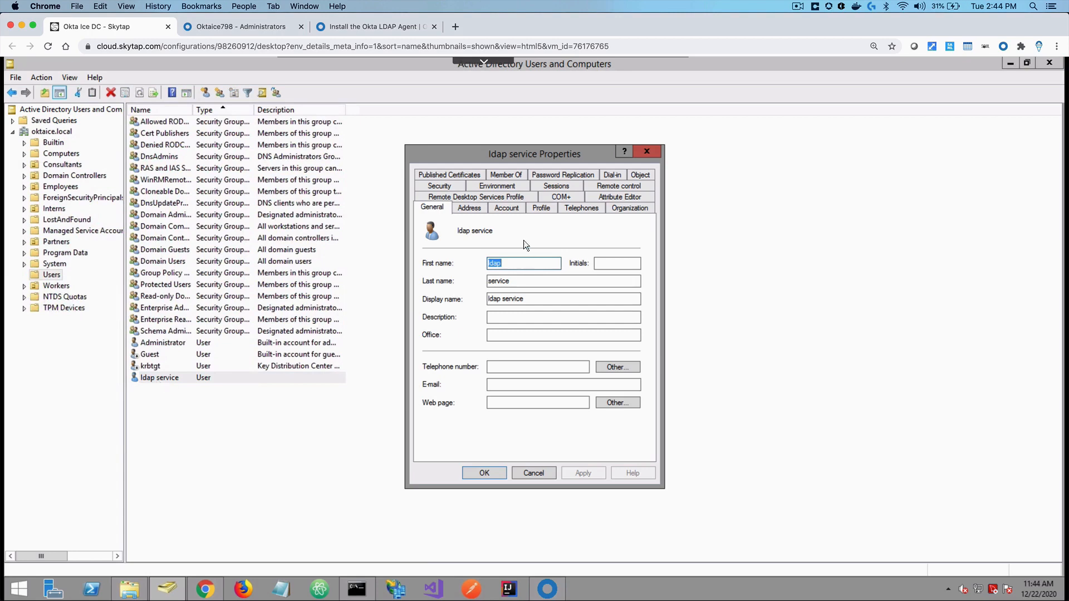
left_click(510, 207)
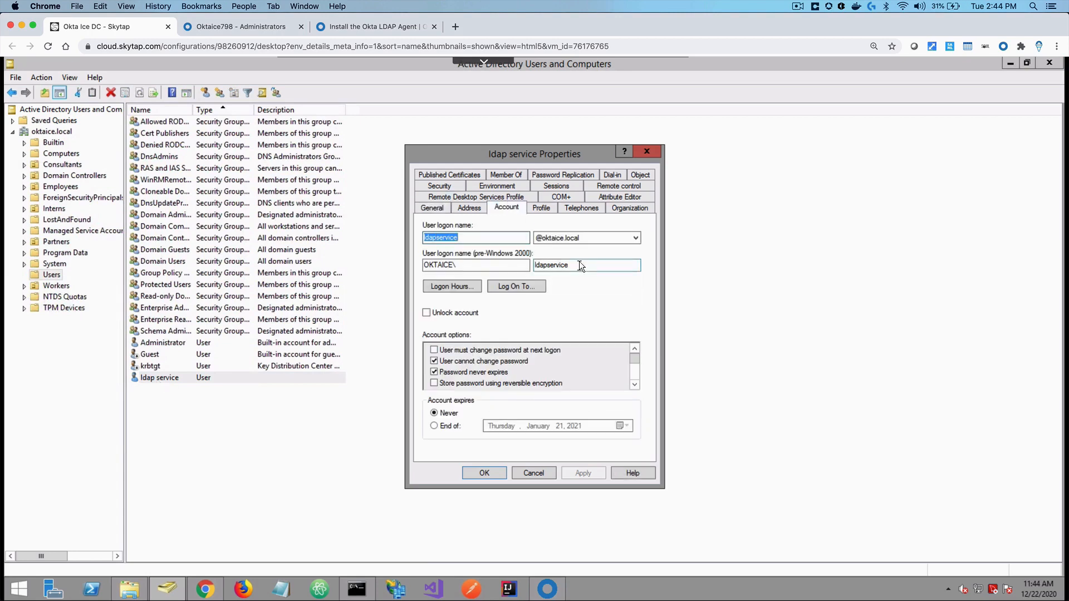
left_click(579, 264)
double_click(573, 264)
key("super+c")
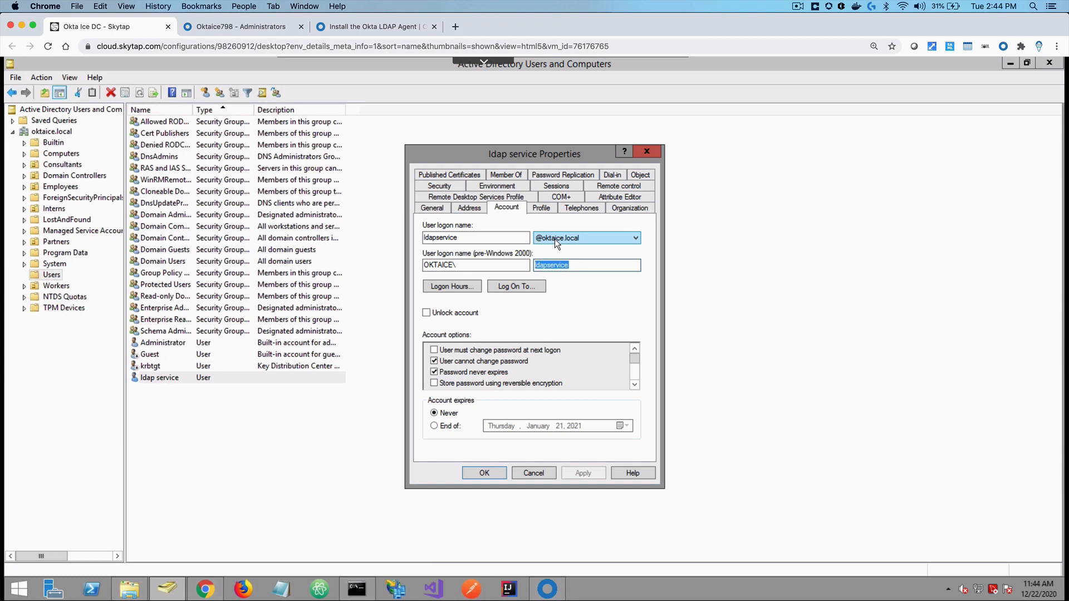
left_click(547, 589)
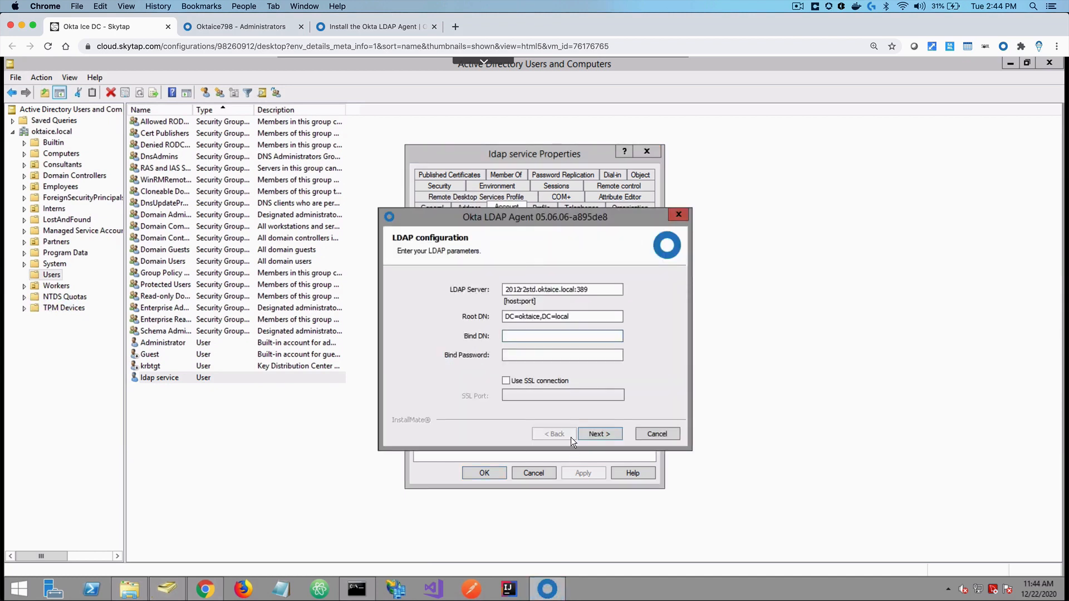
right_click(526, 338)
left_click(558, 389)
type("@oktaice.local")
key("Tab")
type("***********")
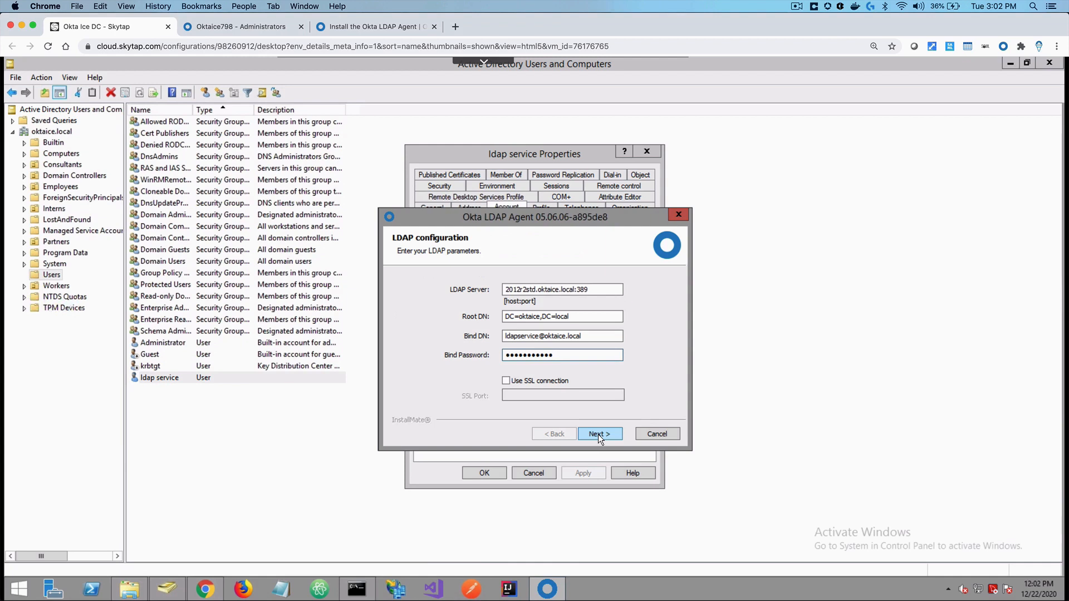
left_click(597, 434)
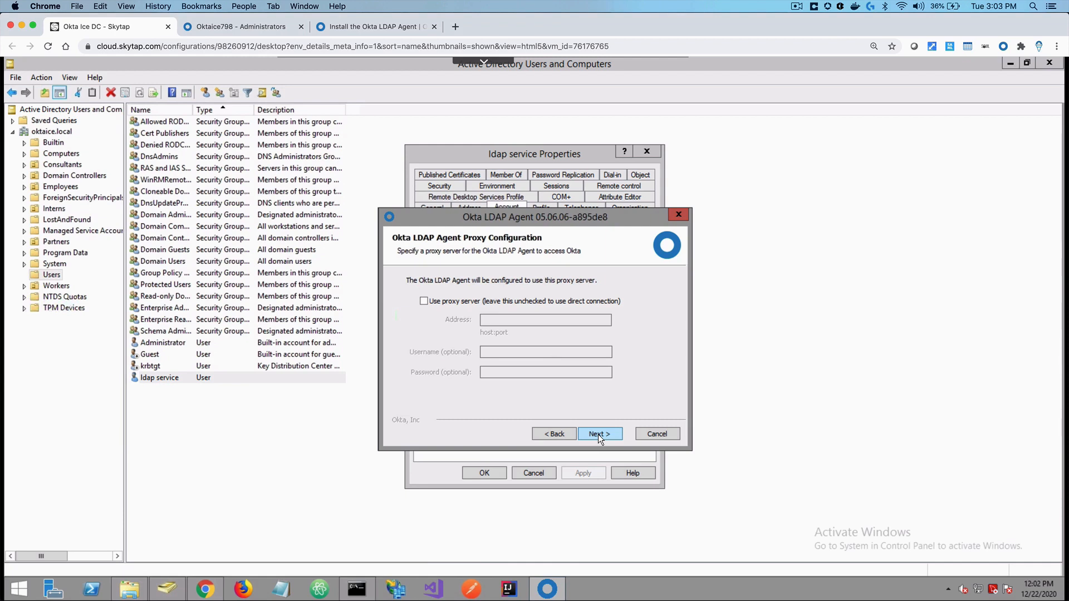
left_click(599, 434)
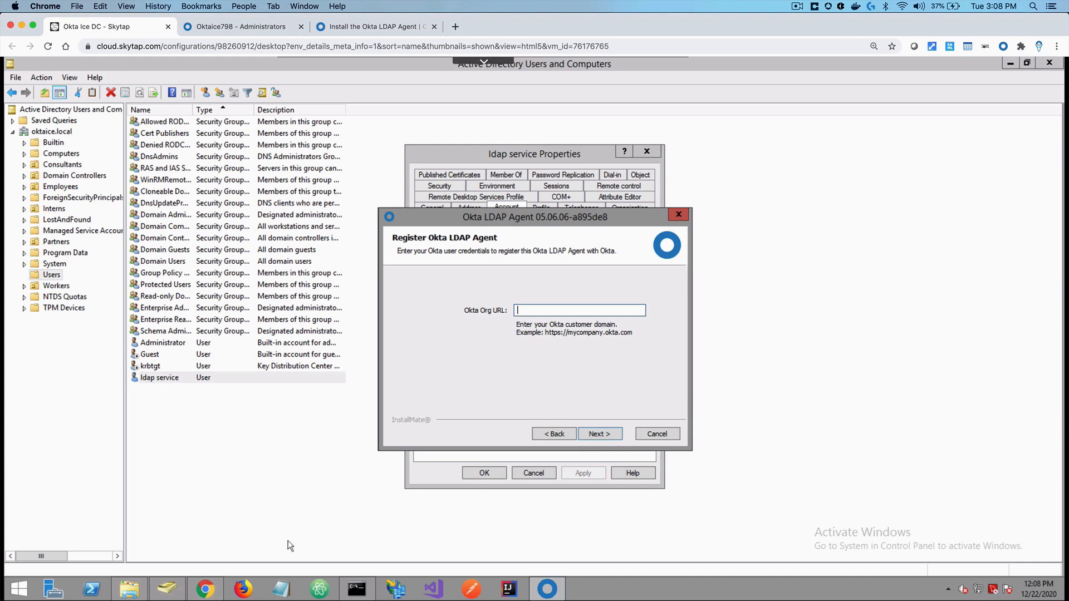
Copy the Organization URL from the Okta setup page into the installer's Okta Org URL field and continue
left_click(205, 588)
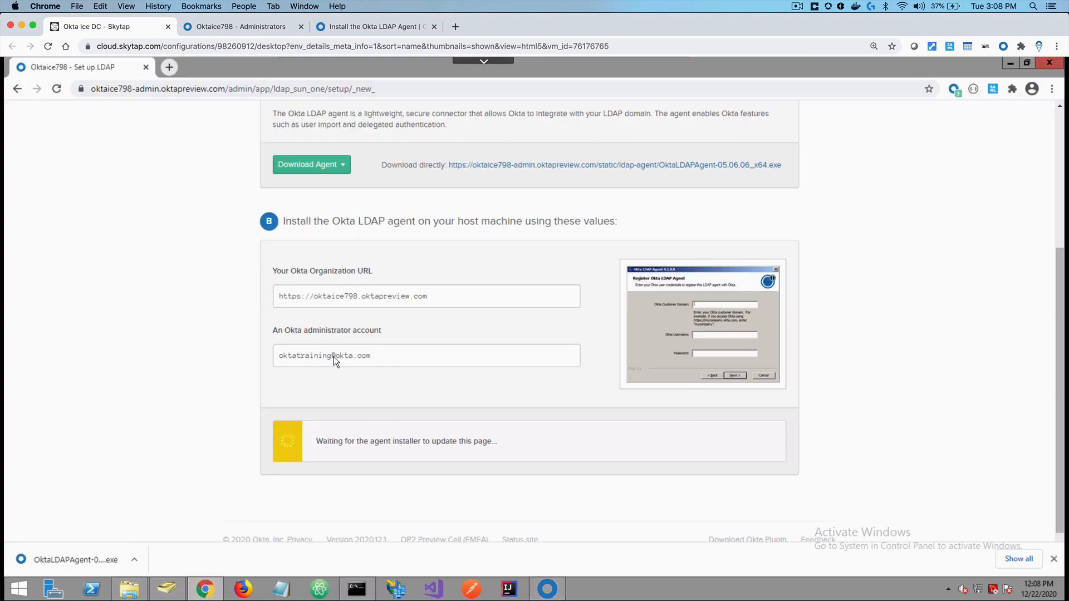
left_click(345, 295)
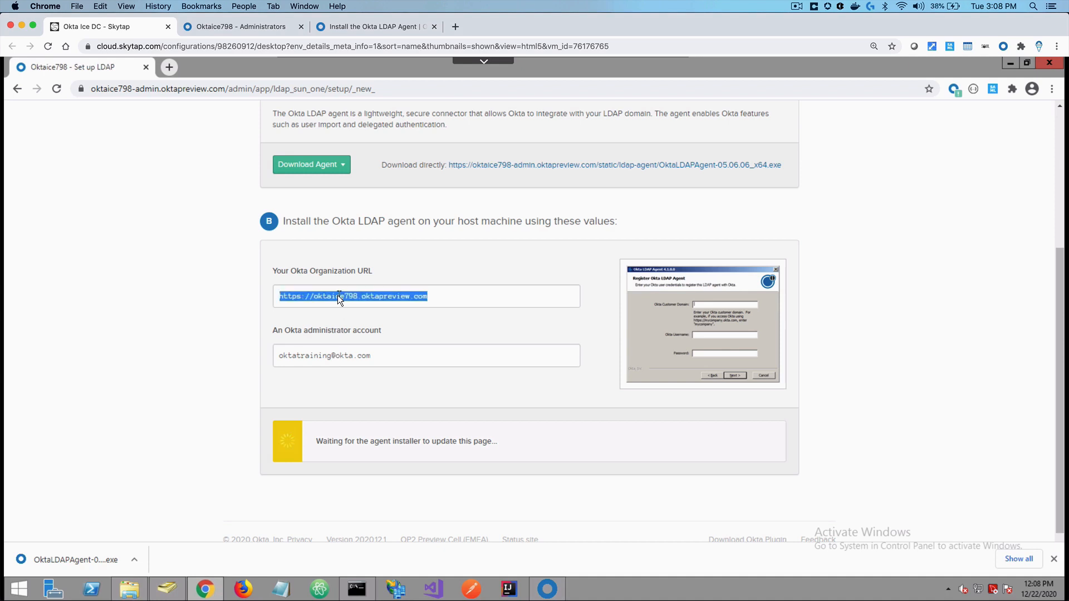
right_click(337, 295)
left_click(359, 306)
left_click(548, 589)
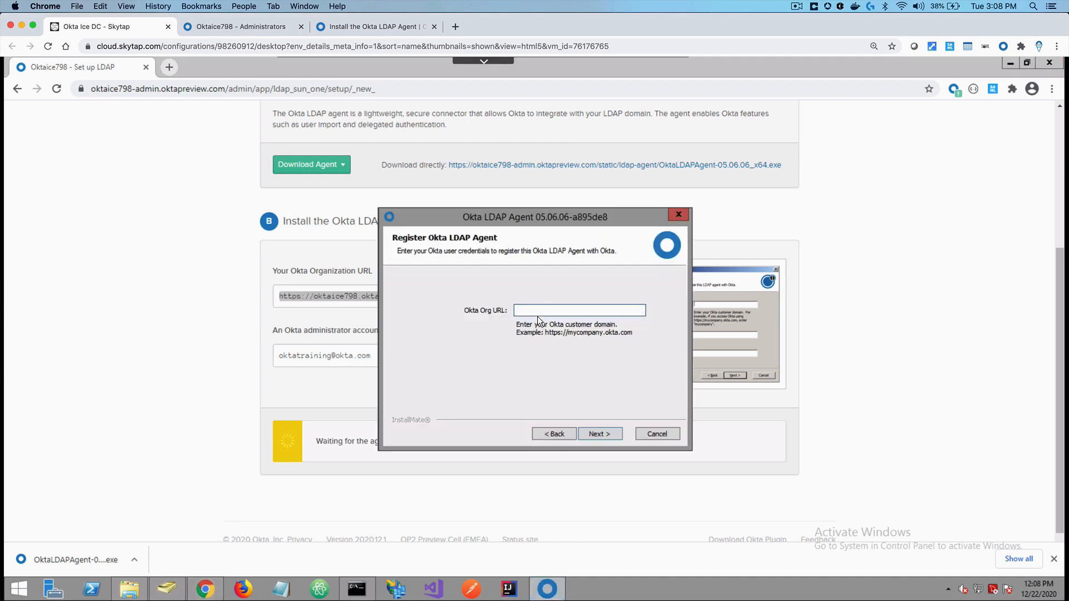
right_click(536, 310)
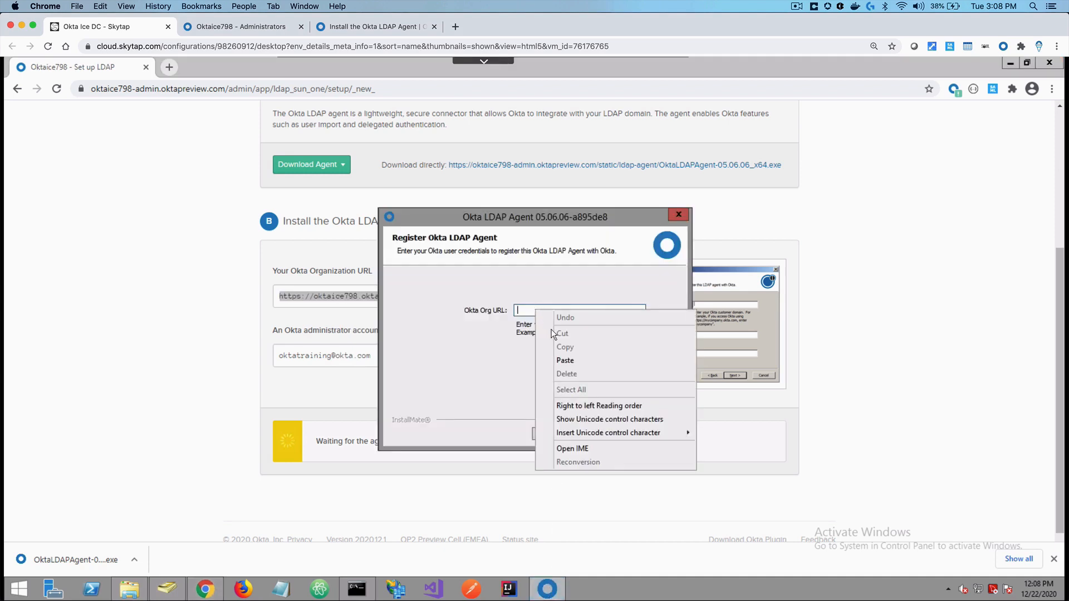
left_click(565, 360)
left_click(601, 433)
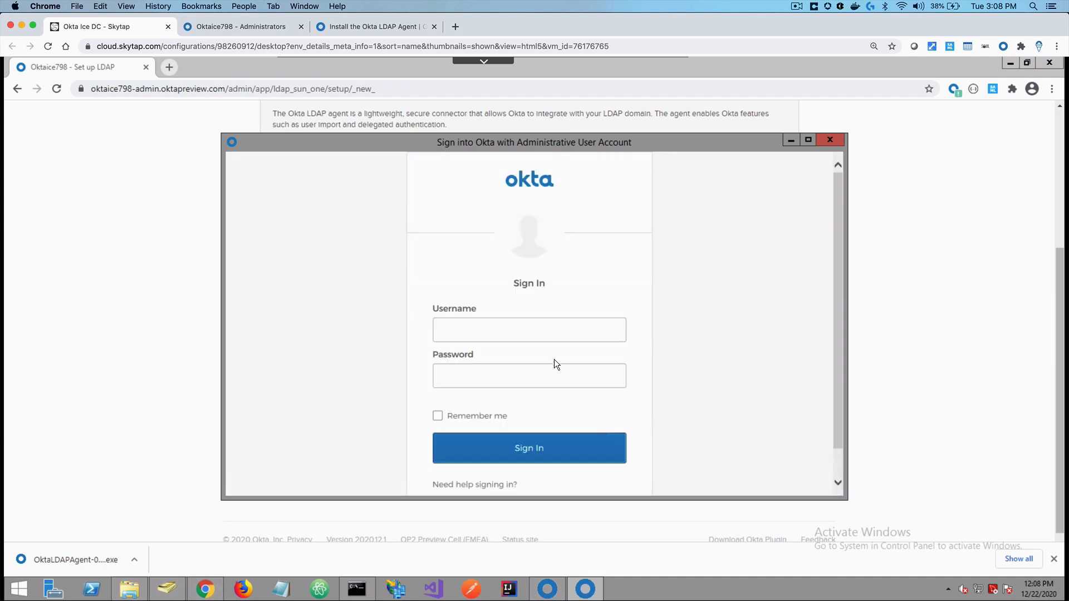
Sign in with the LDAP service account's username and password, then enter a forgot-password answer
left_click(542, 336)
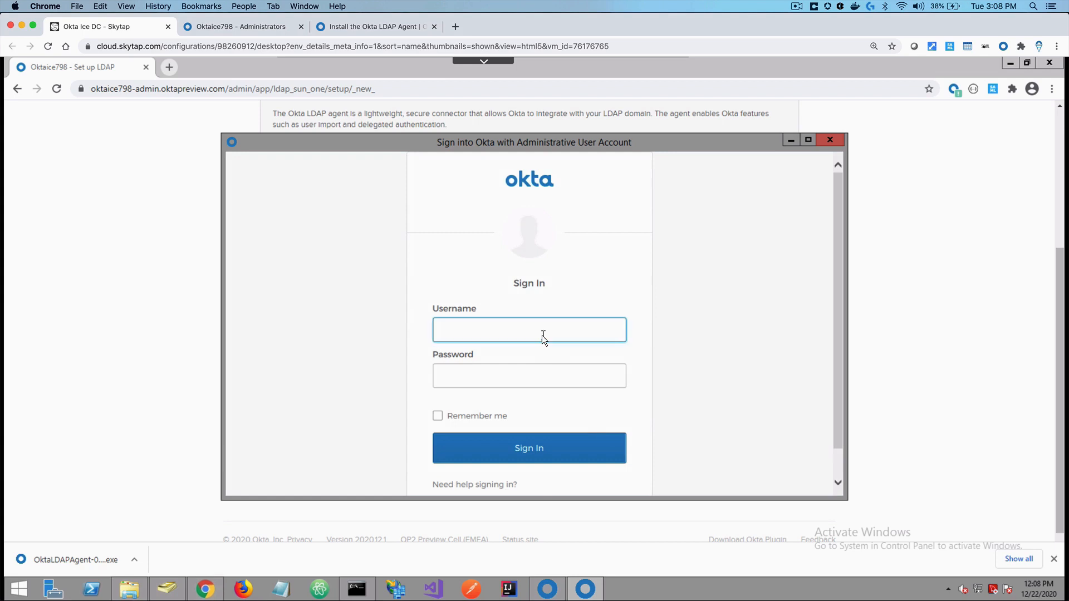
key("Tab")
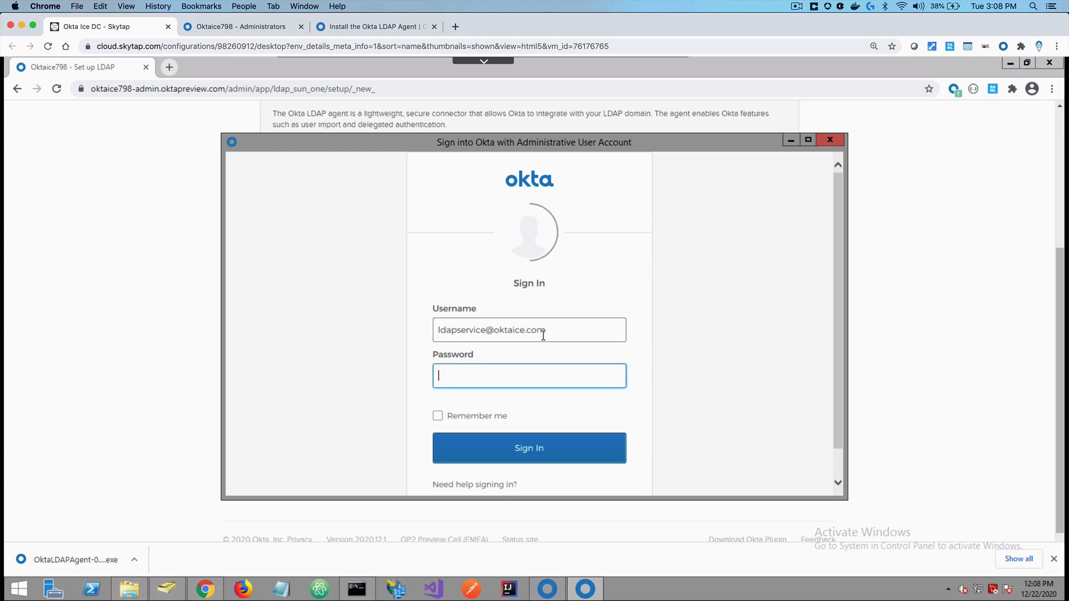
type("•••••••••••")
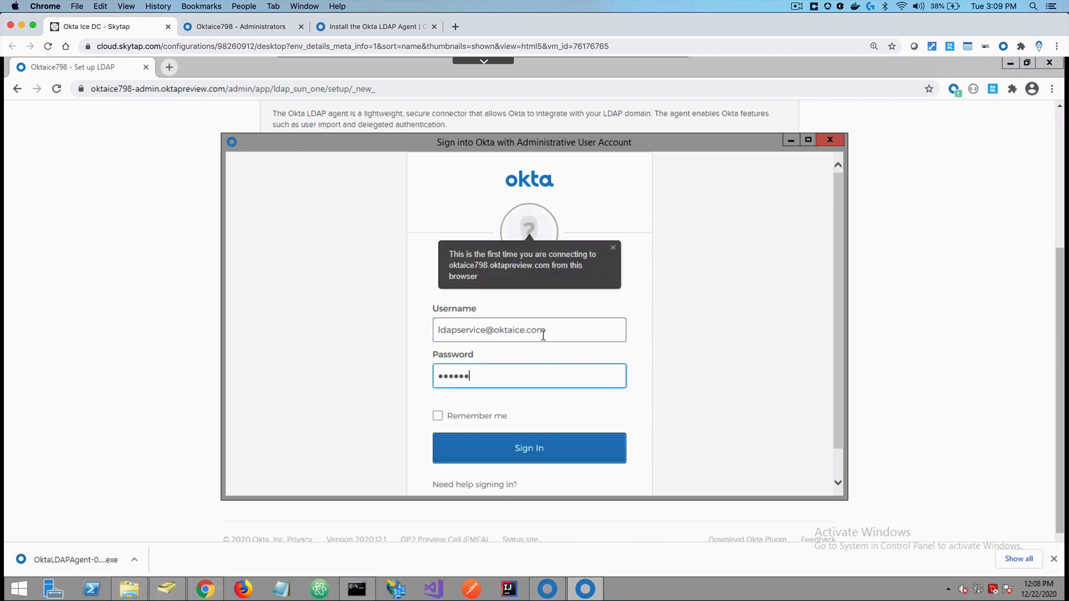
key("Return")
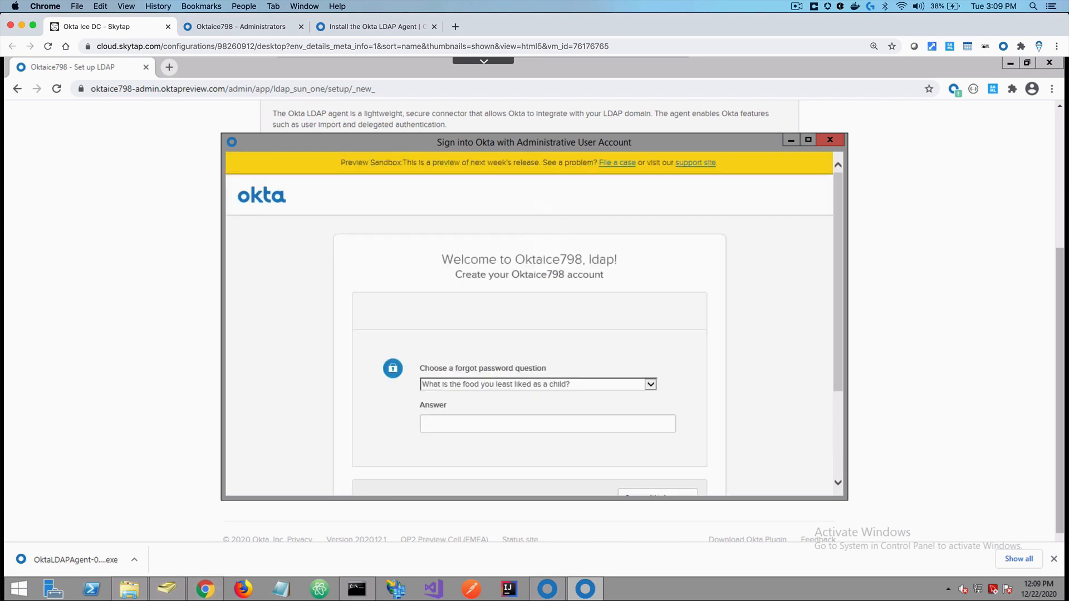
left_click(558, 426)
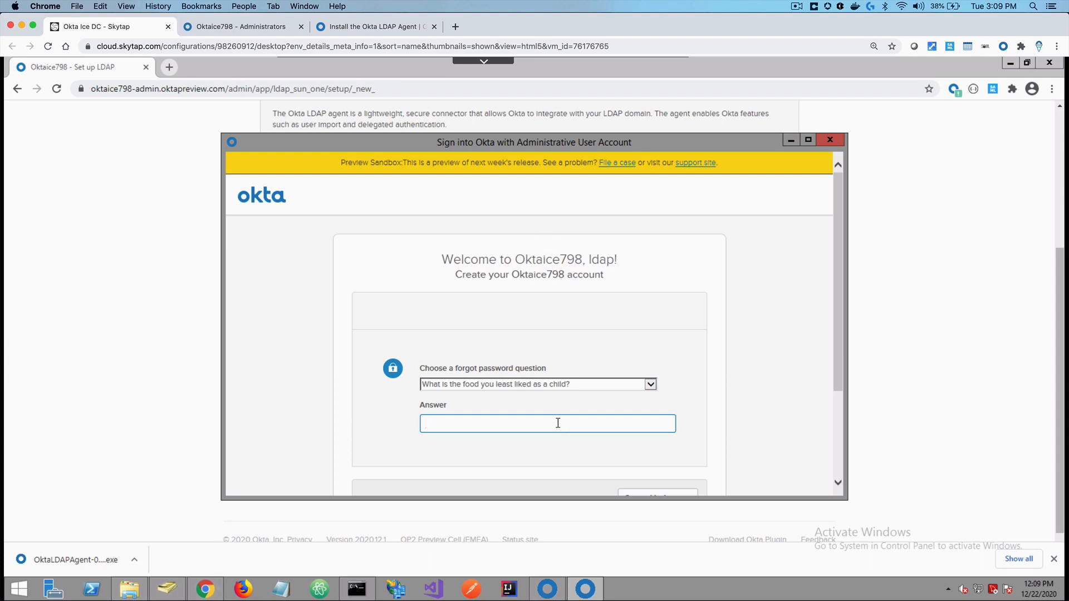
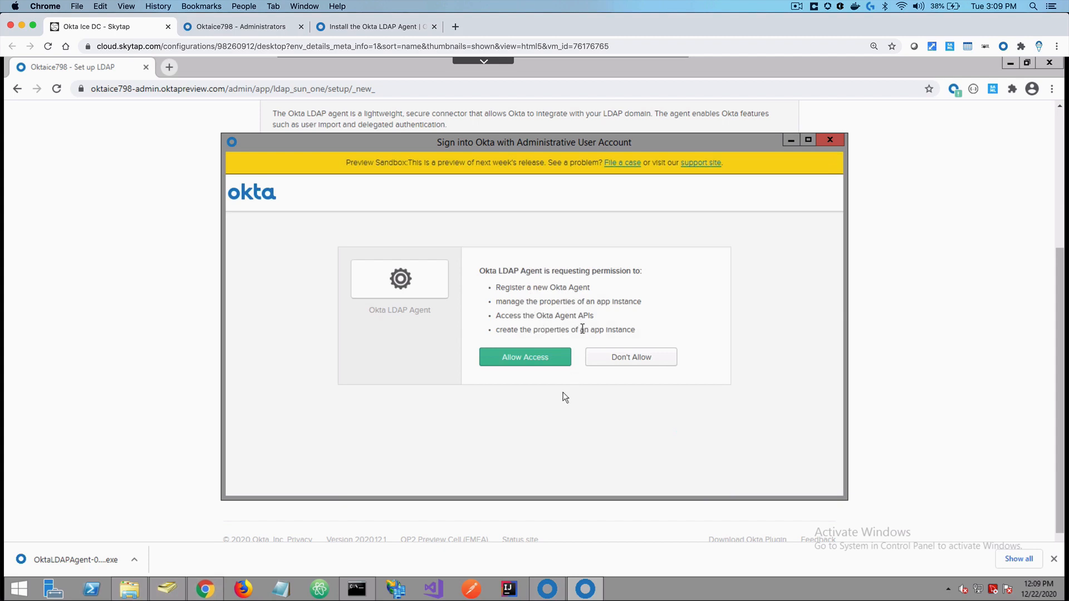
Grant the Okta LDAP Agent its permissions and finish the installation so the agent starts
left_click(529, 360)
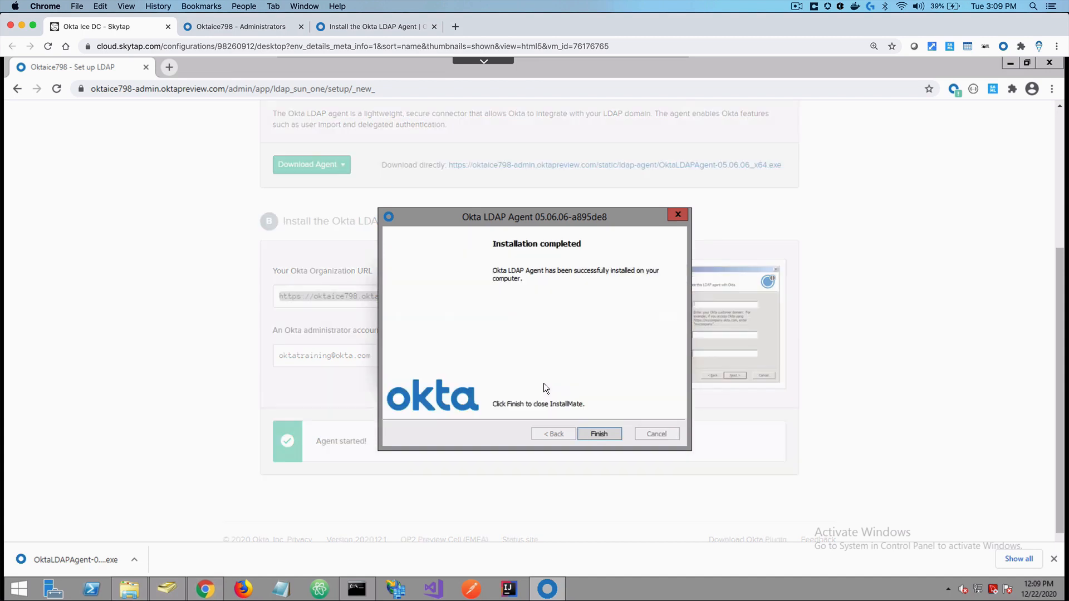
left_click(597, 434)
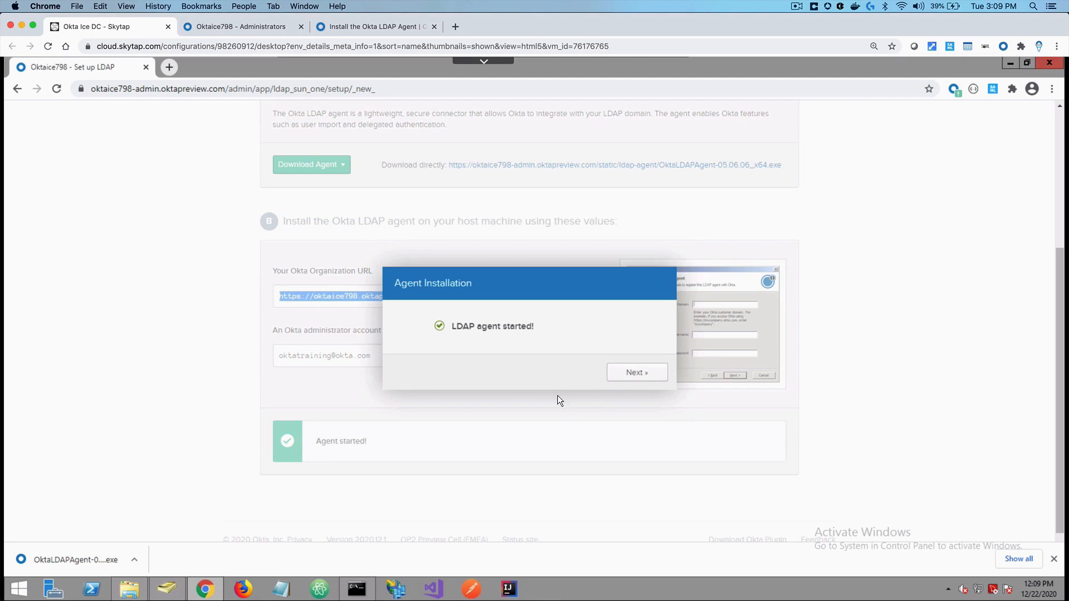
left_click(257, 26)
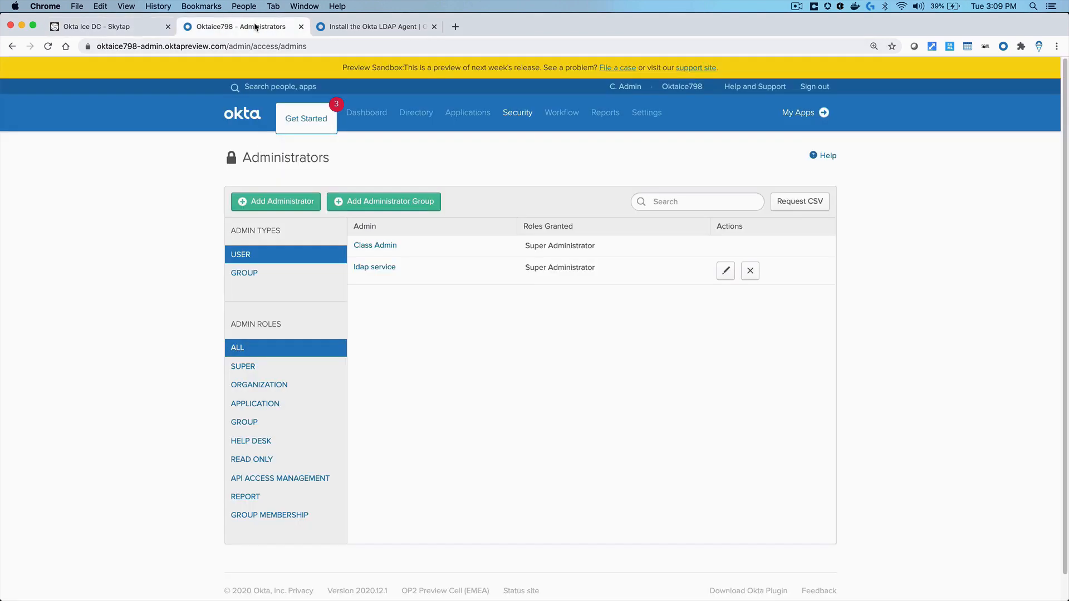
Open the LDAP entry under Directory Integrations to reach the Configure Directory Mappings step
mouse_move(418, 111)
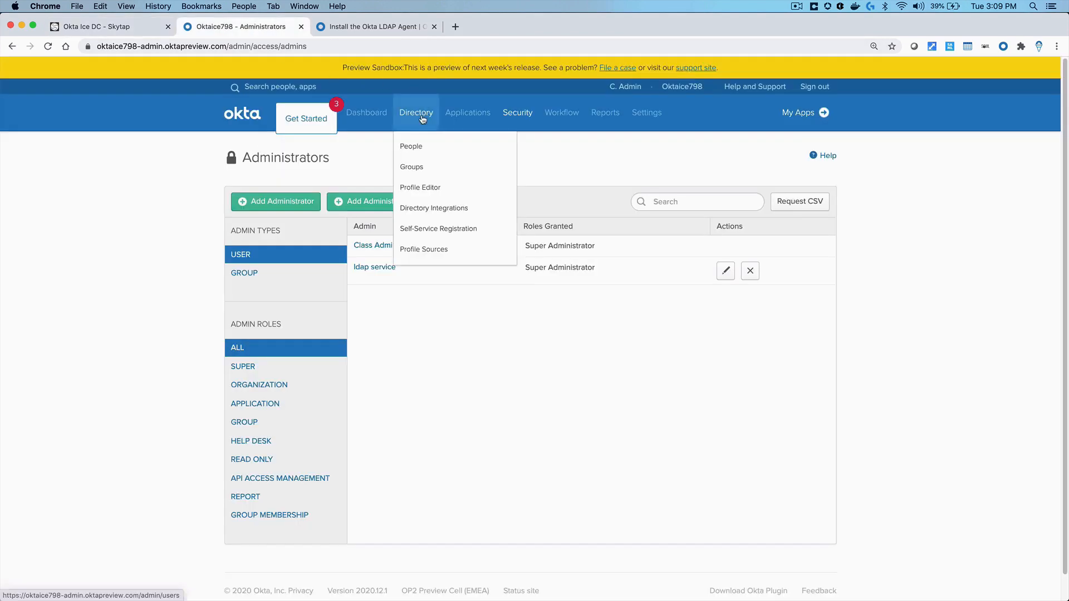
left_click(418, 208)
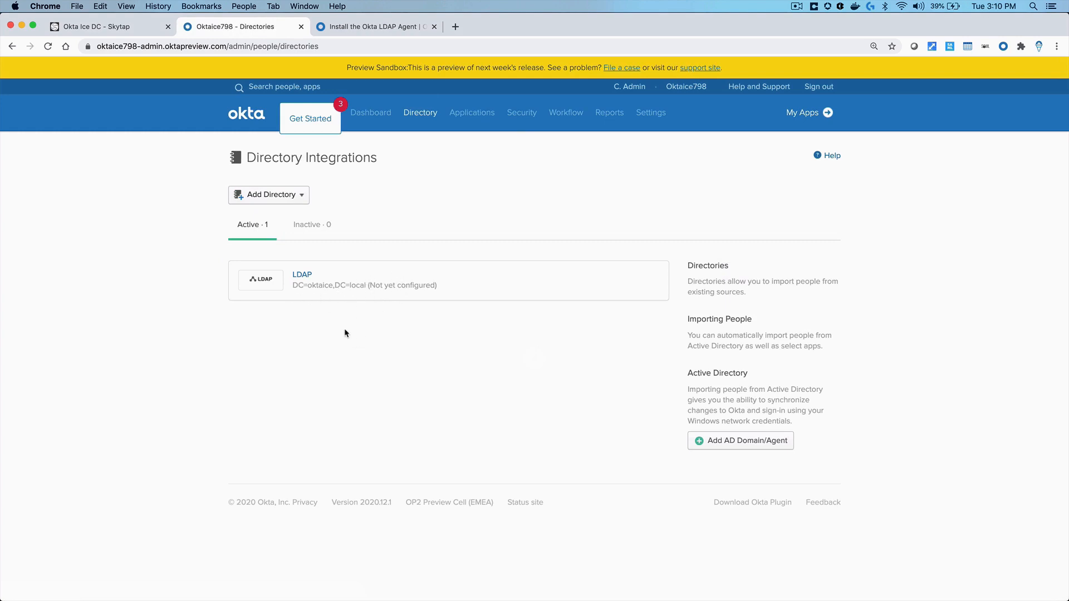
left_click(303, 277)
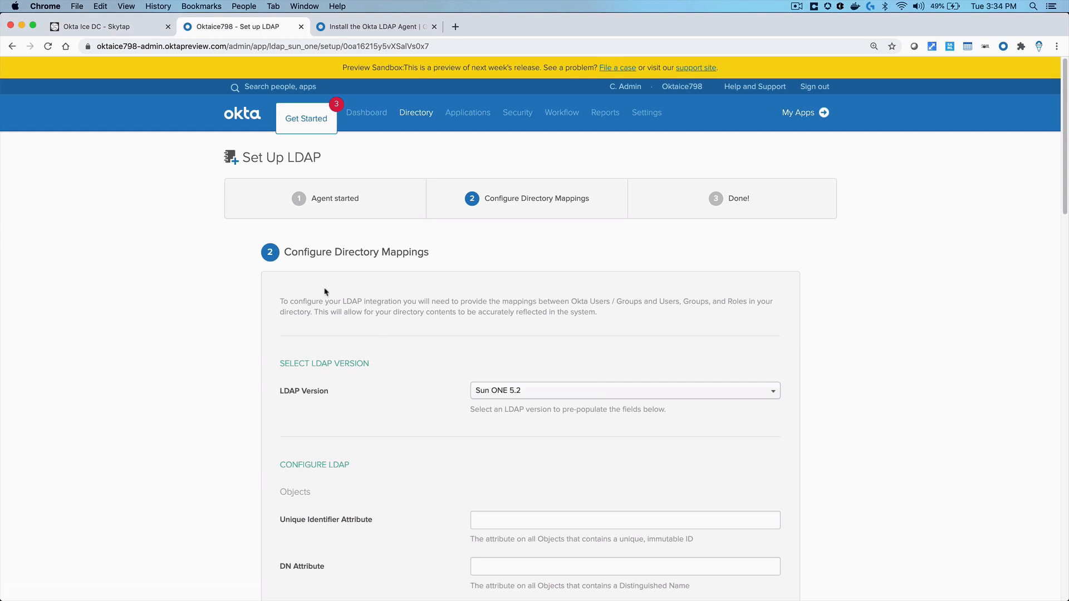
Check the Okta LDAP Agent API token's Jan 21, 2021 expiry under Security > API Tokens
left_click_drag(284, 251, 433, 254)
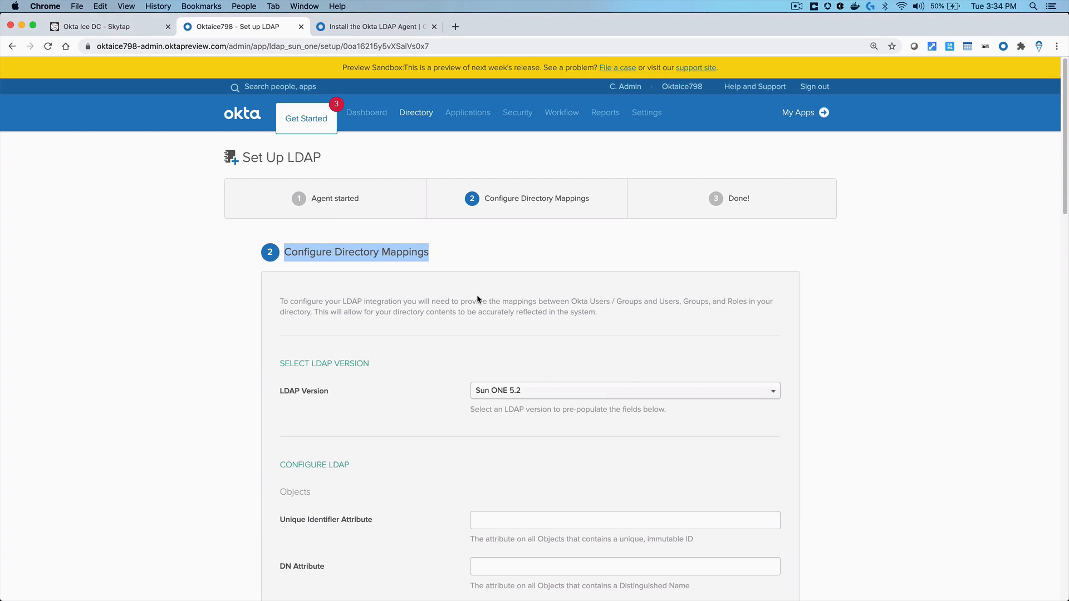
mouse_move(518, 114)
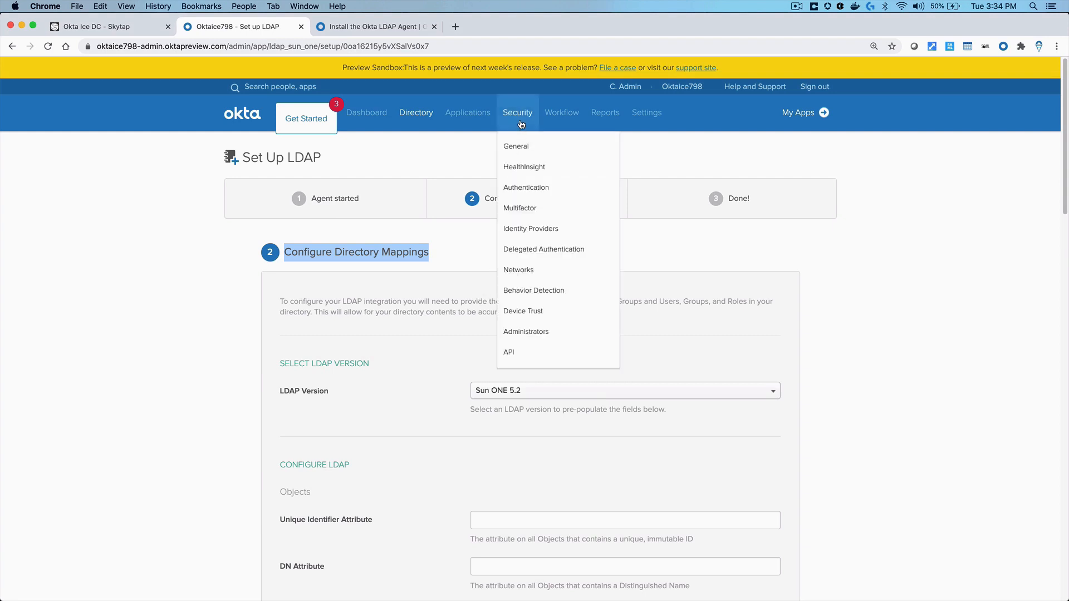
left_click(516, 357)
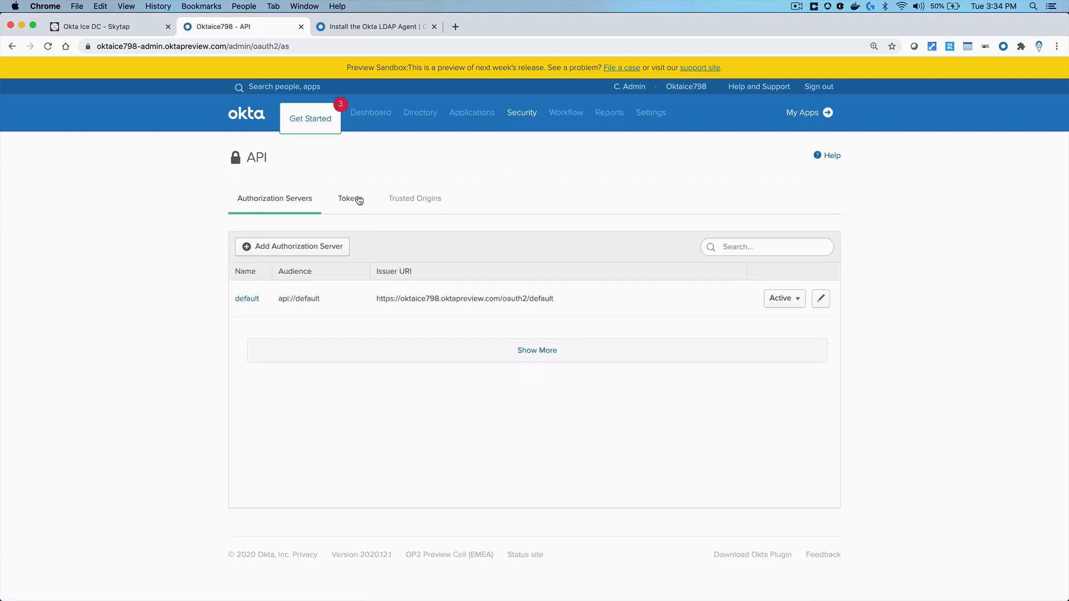
left_click(352, 199)
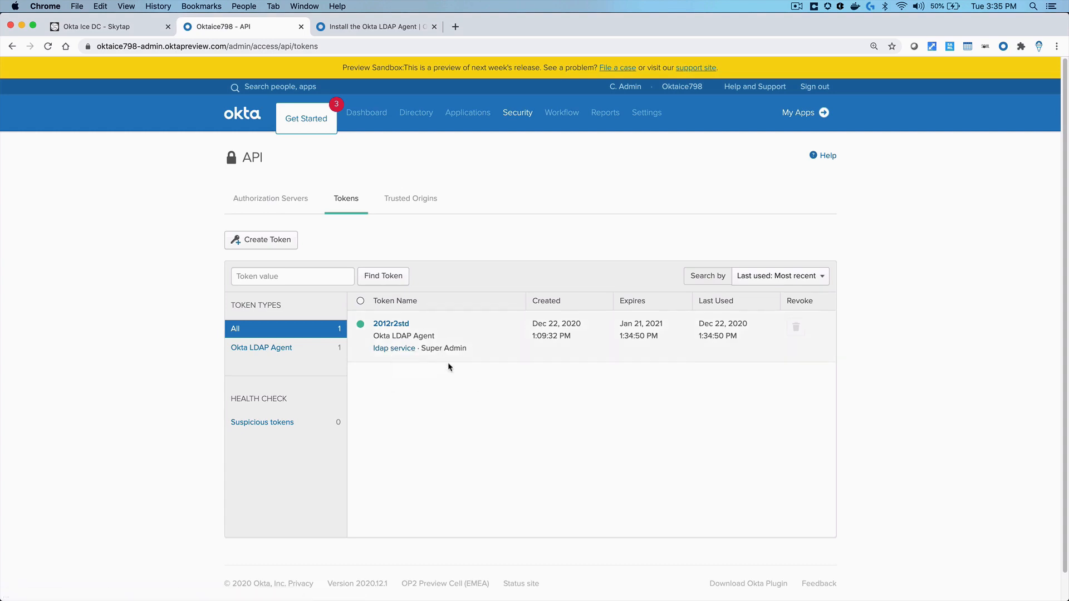
left_click_drag(655, 339, 619, 321)
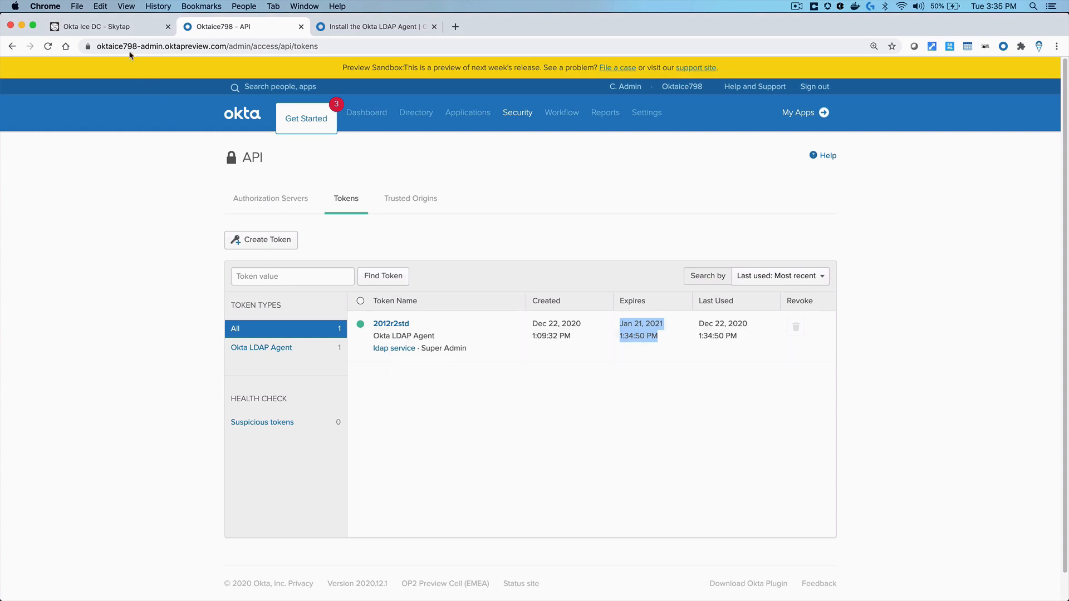
left_click(127, 29)
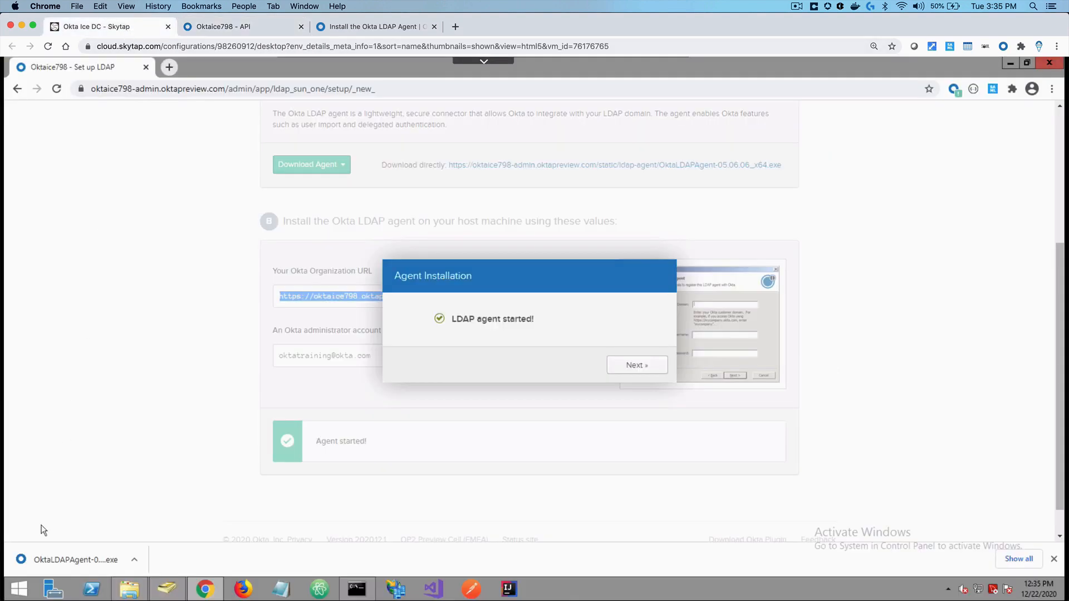
Open the Windows Services console by searching for 'services'
left_click(21, 594)
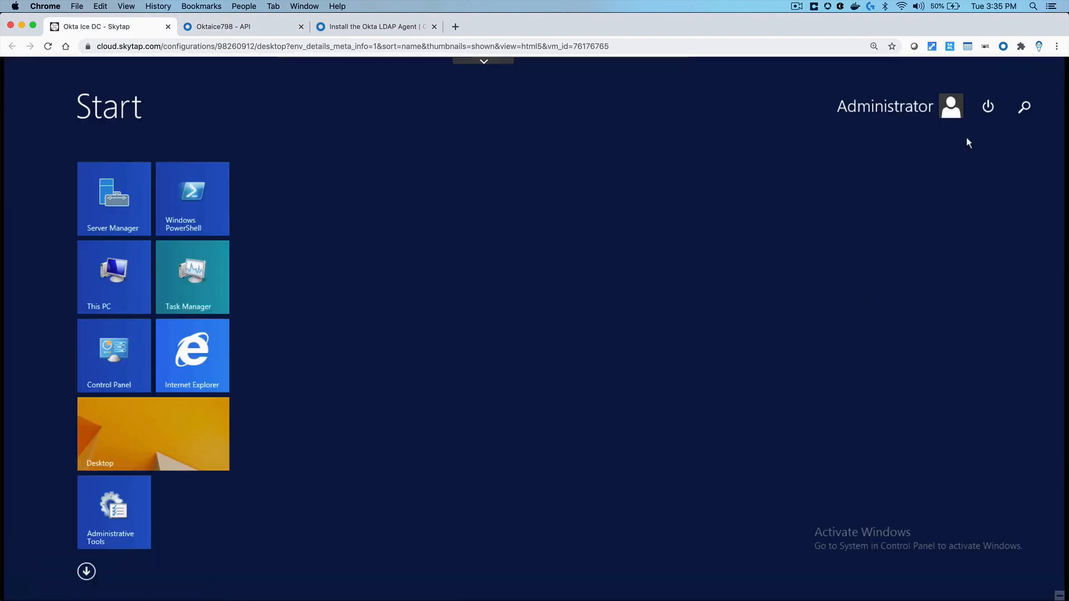
left_click(1024, 107)
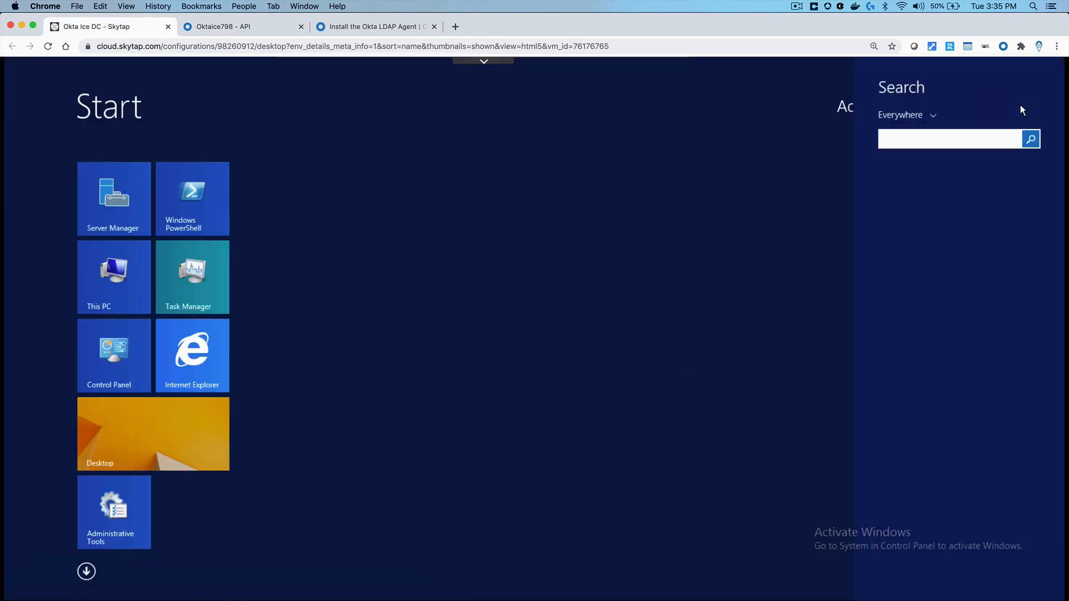
type("servi")
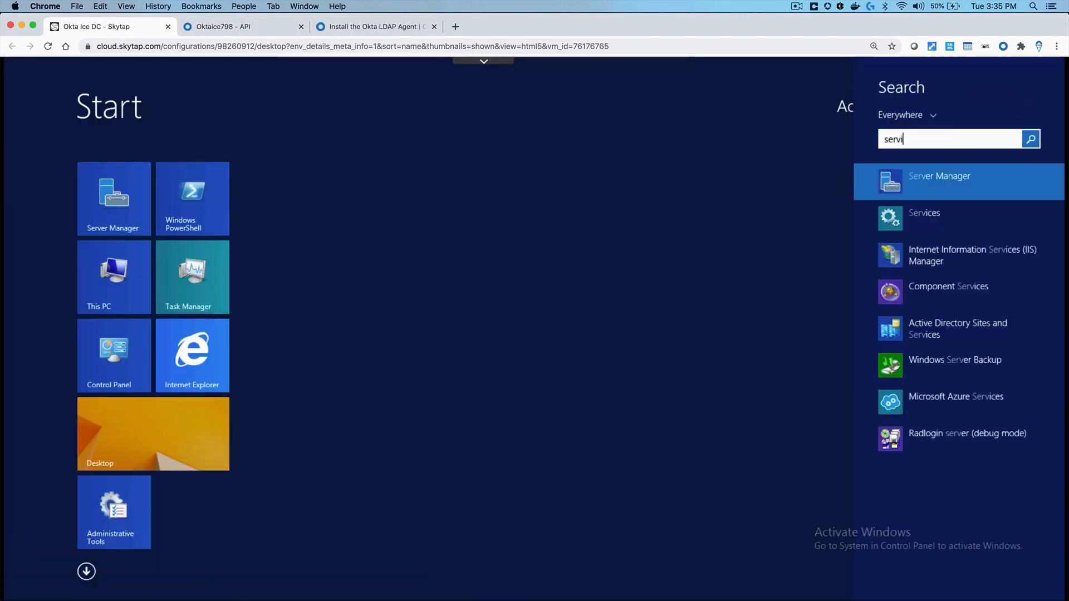
type("ces")
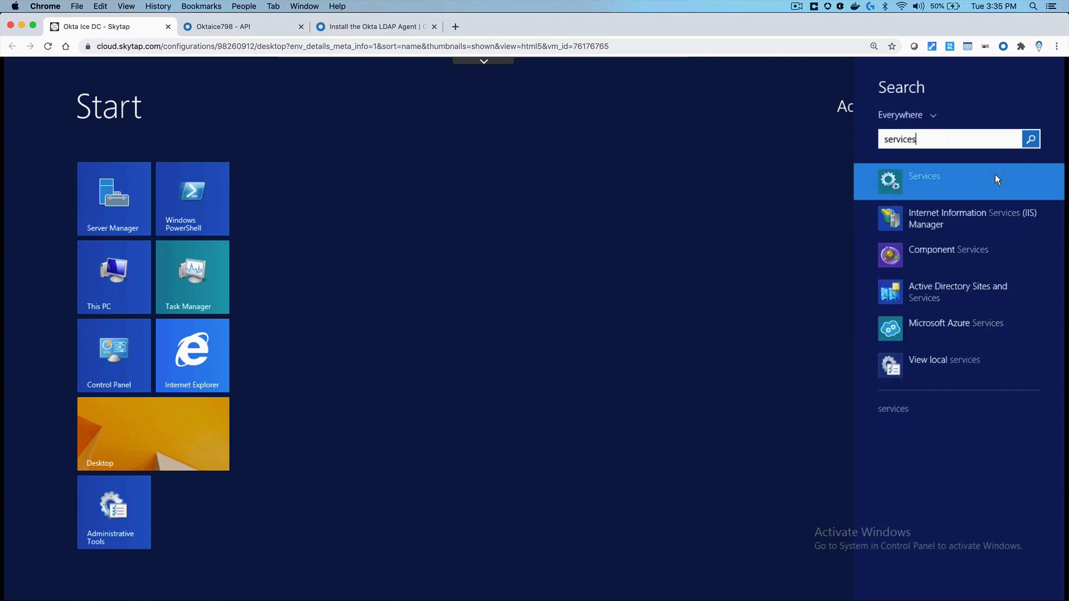
left_click(995, 174)
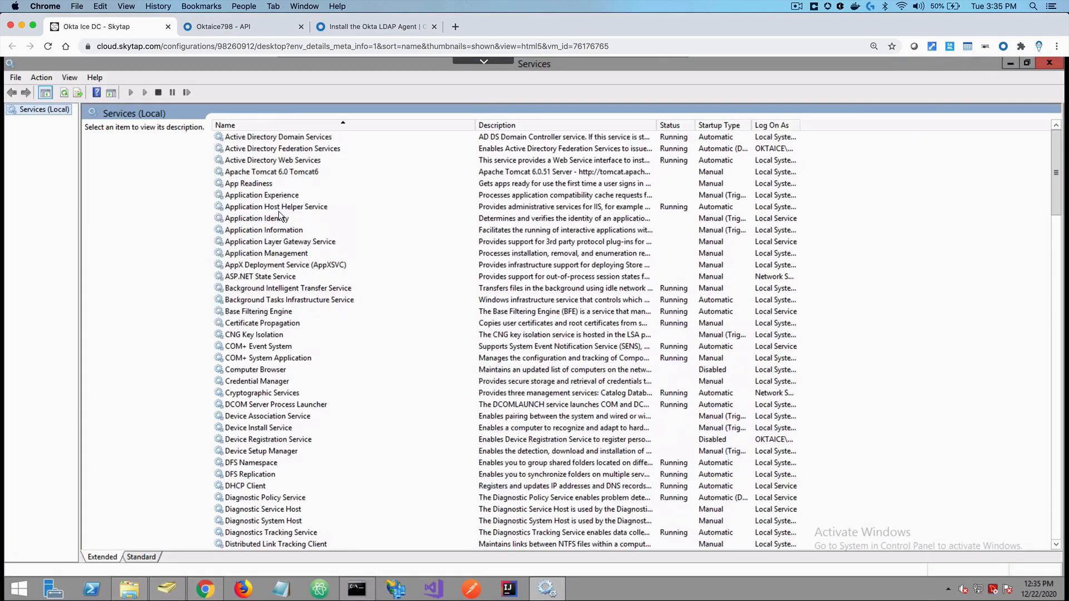
Review the Okta LDAP Agent service's log-on settings and close its properties with OK
left_click(278, 211)
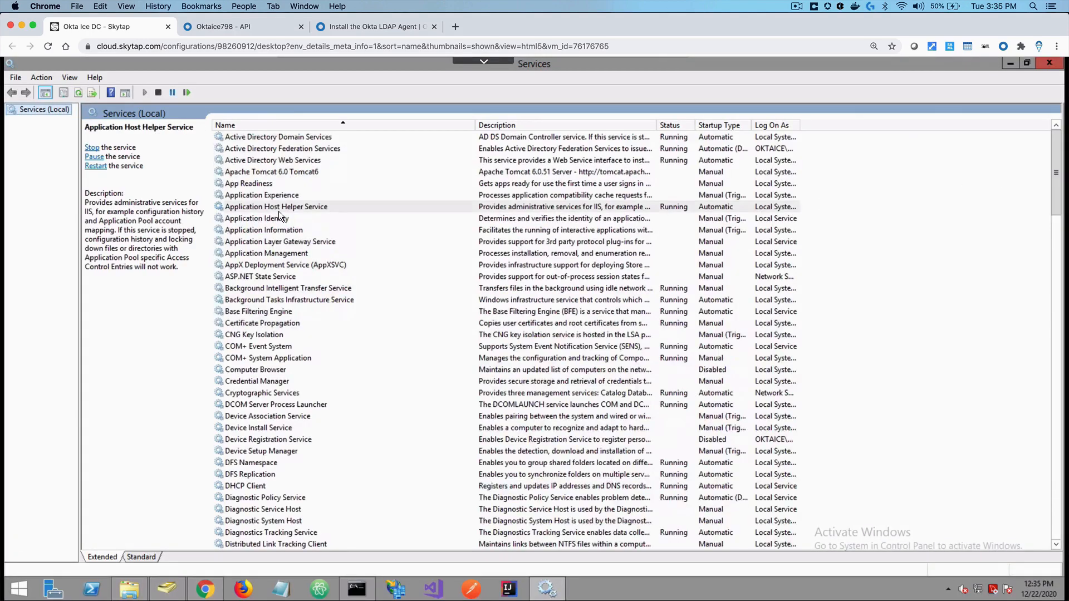
key("o")
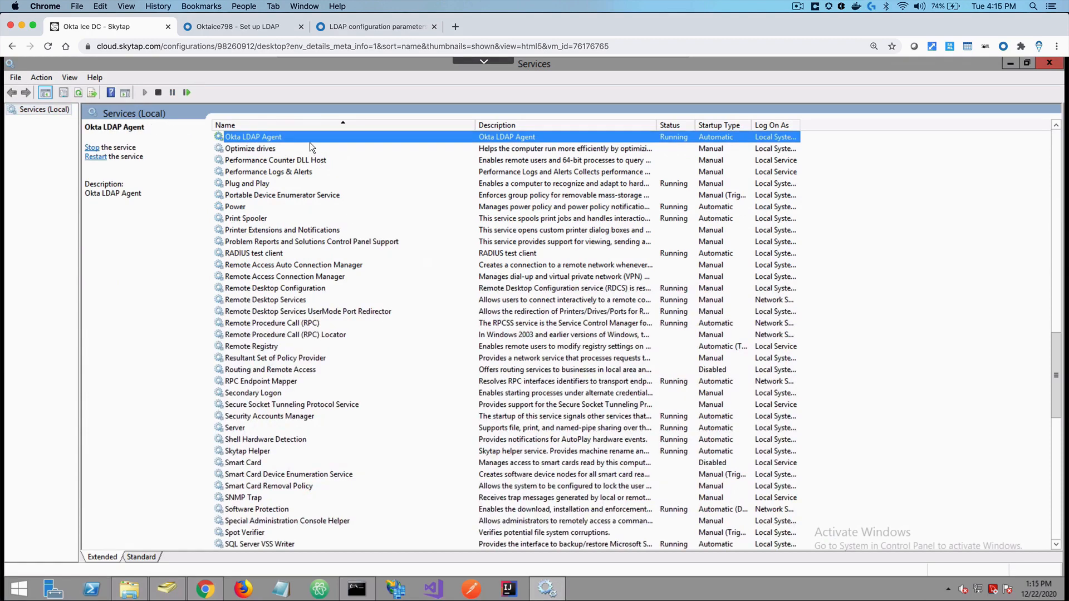
double_click(308, 137)
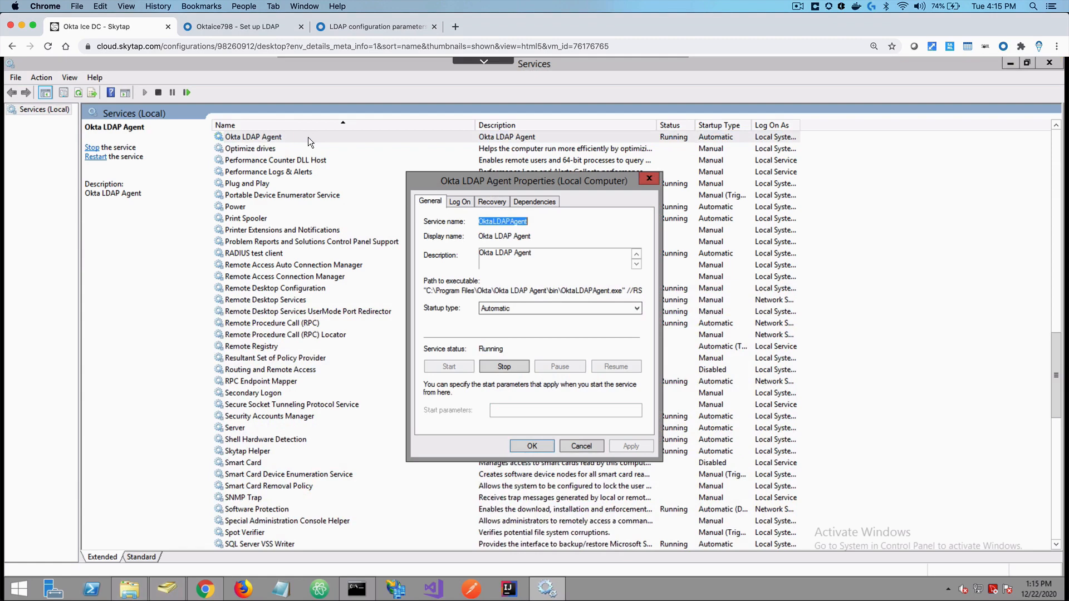
left_click(459, 202)
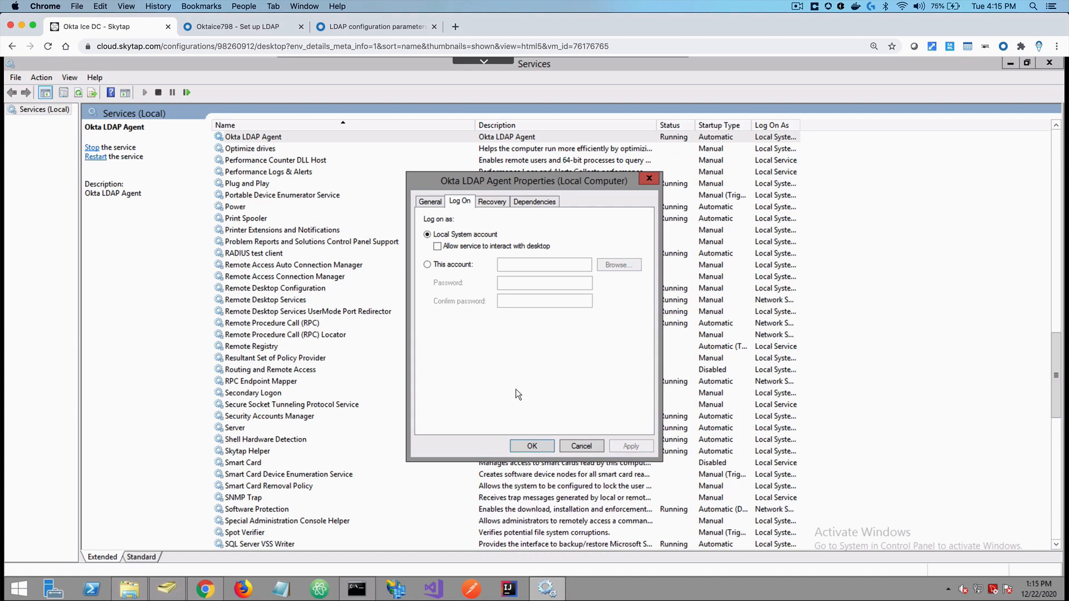
left_click(530, 448)
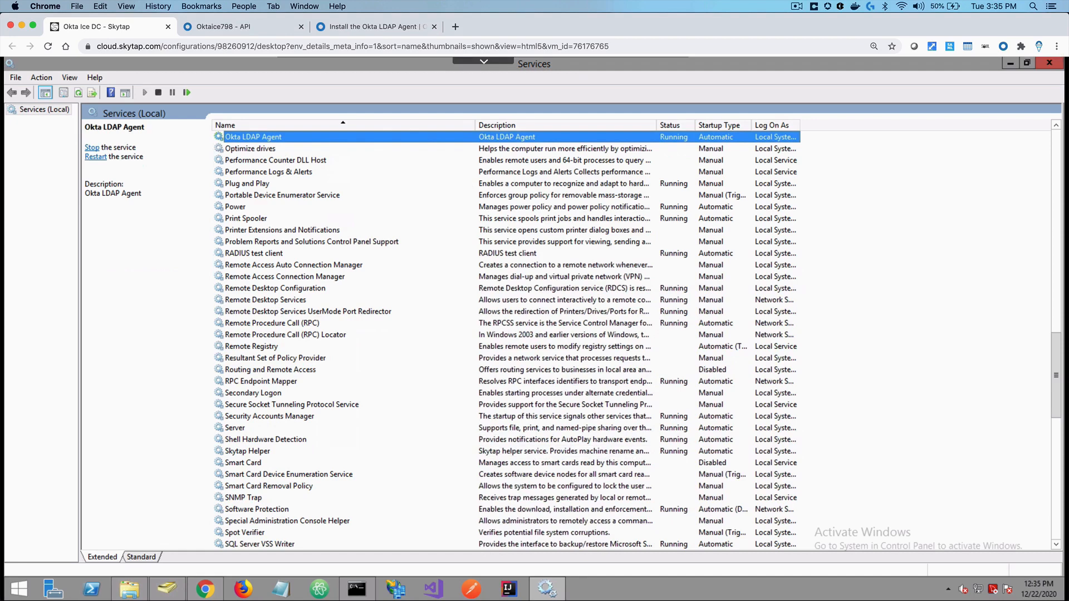
Open the LDAP configuration parameters article from the Reconfigure an Okta LDAP Agent help page
left_click(357, 27)
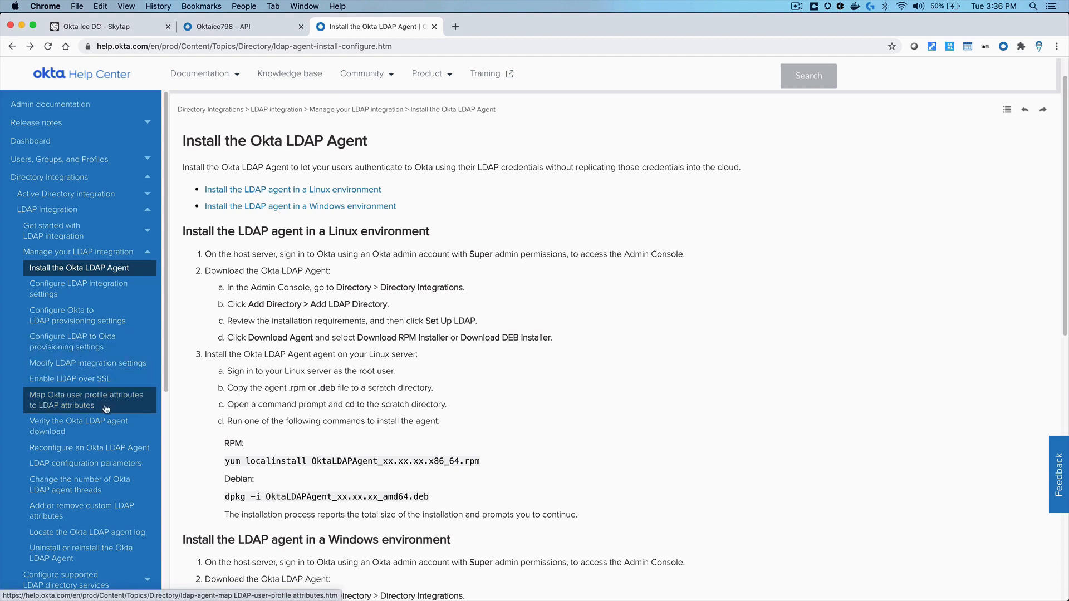
left_click(104, 449)
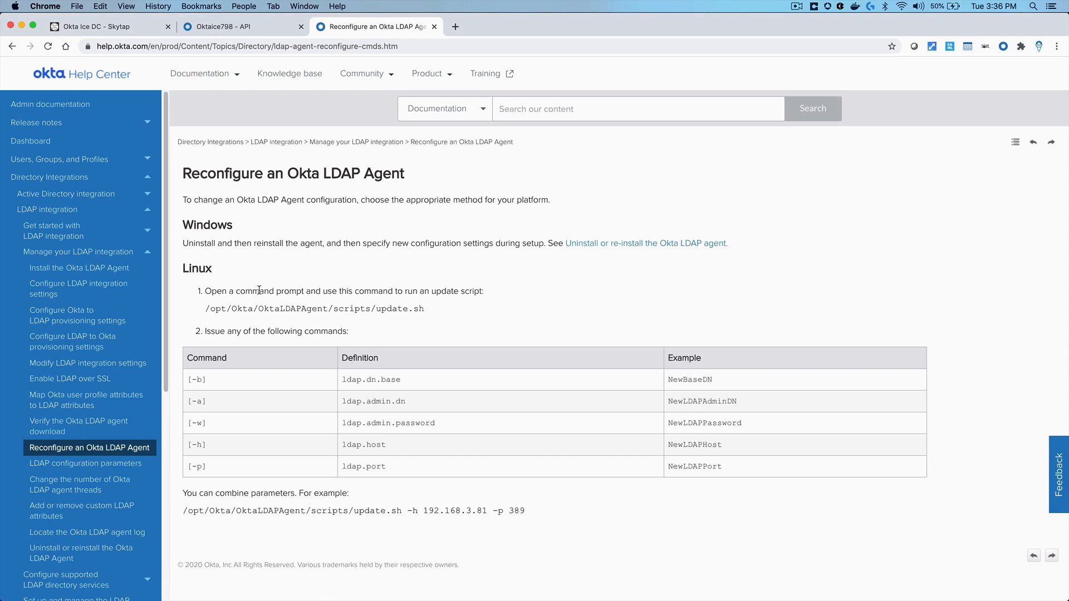
left_click(125, 464)
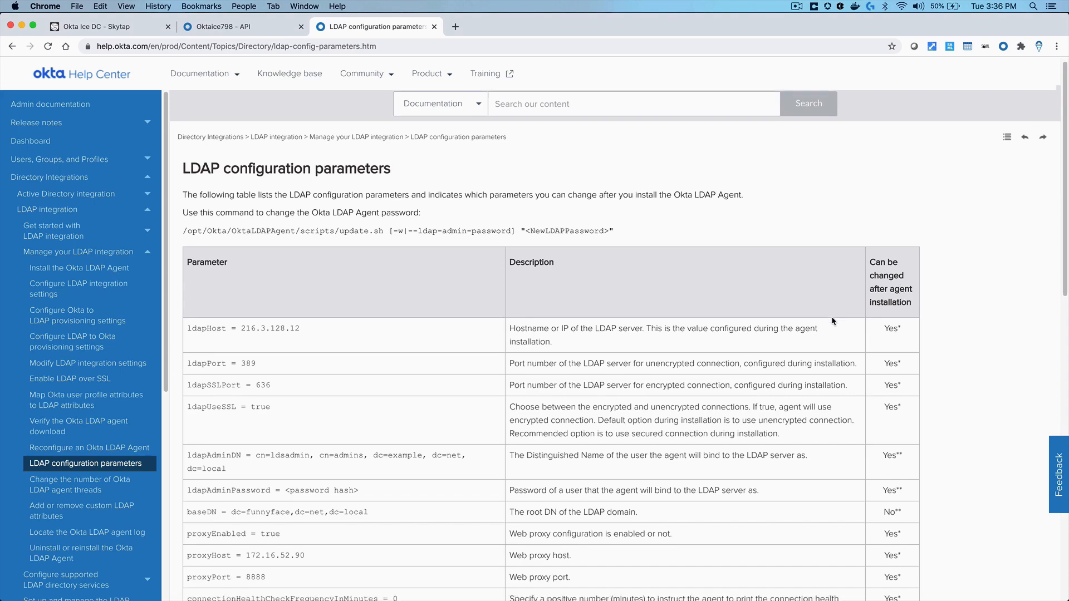
Scroll the parameters table, highlighting ldapAdminPassword, then return to the API tokens page
scroll(832, 317, "down", 1)
scroll(833, 321, "down", 8)
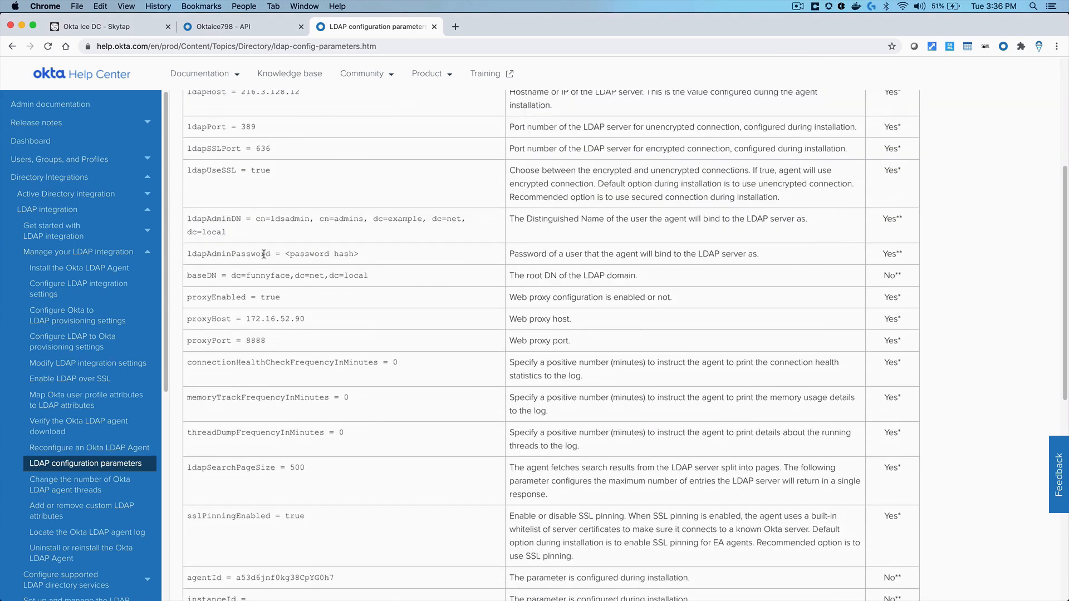
left_click_drag(271, 254, 186, 250)
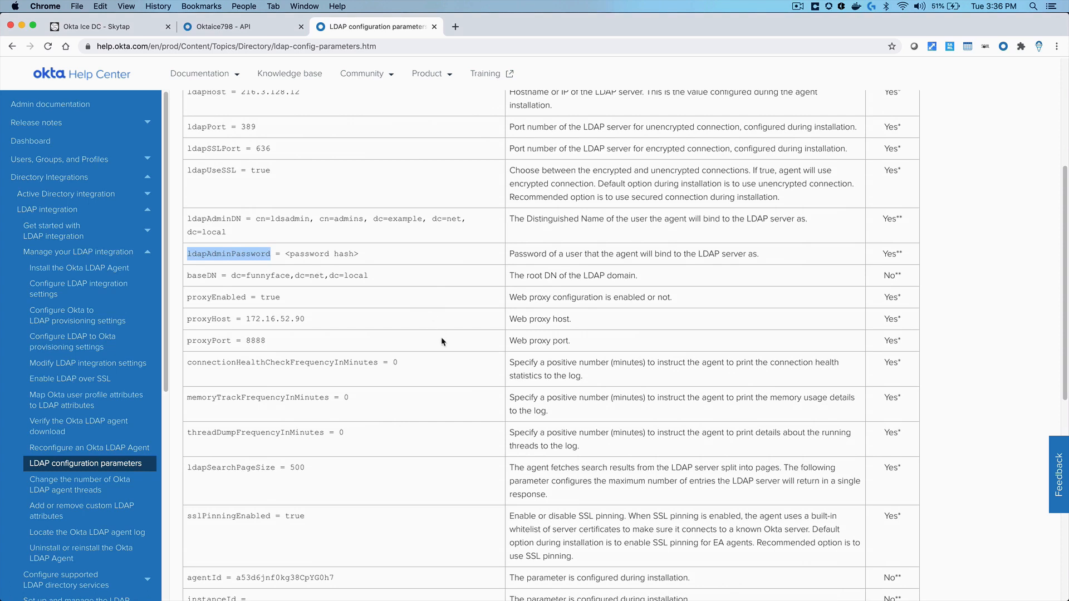
scroll(448, 350, "down", 5)
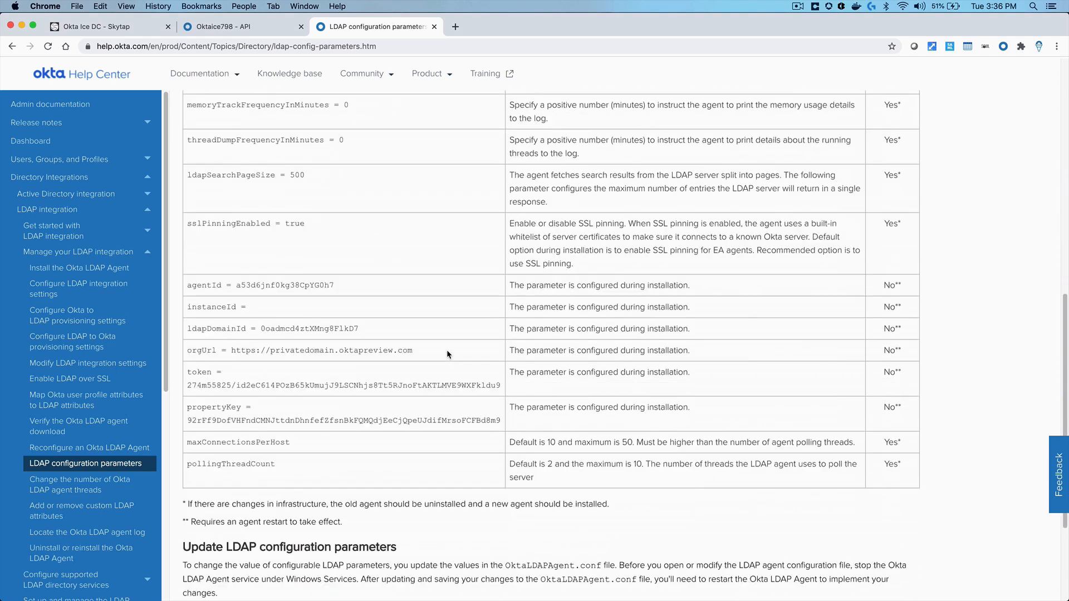
left_click(241, 27)
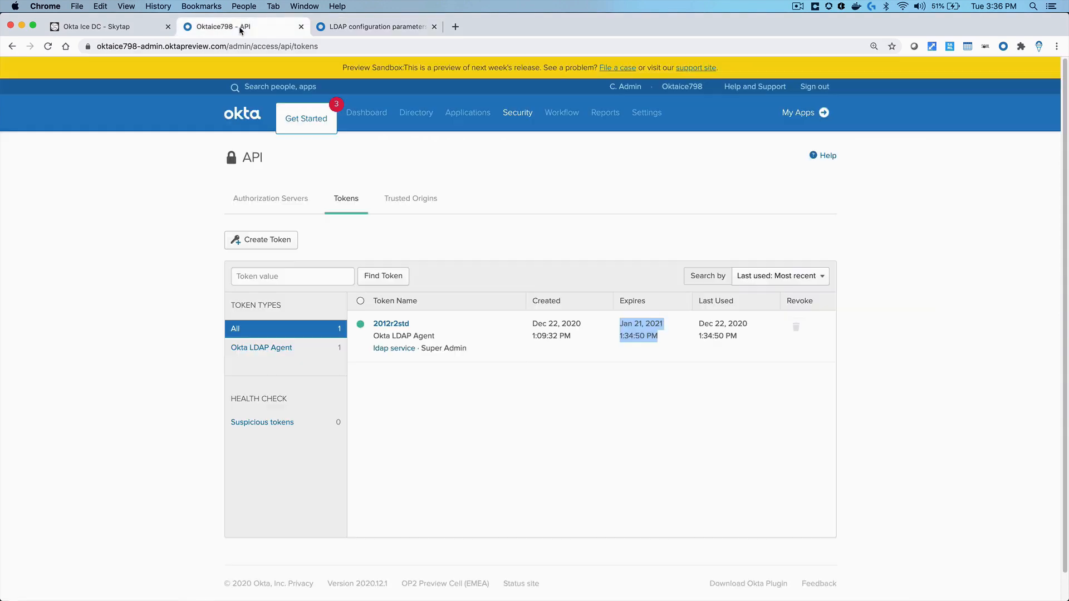
Reopen the LDAP entry from Directory Integrations and expand the LDAP Version dropdown
mouse_move(415, 113)
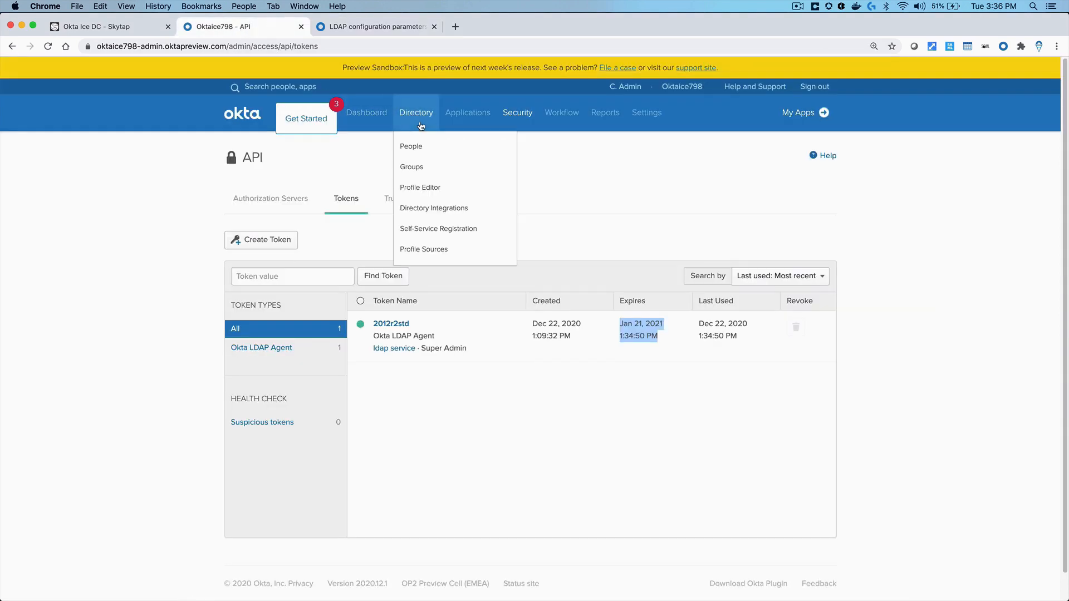
left_click(426, 209)
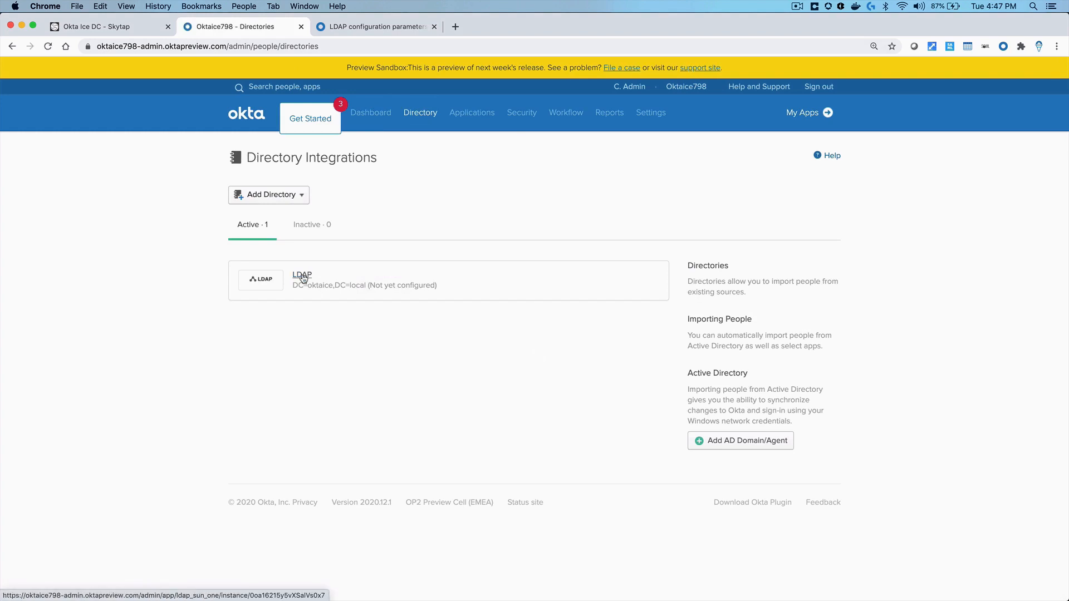
left_click(302, 277)
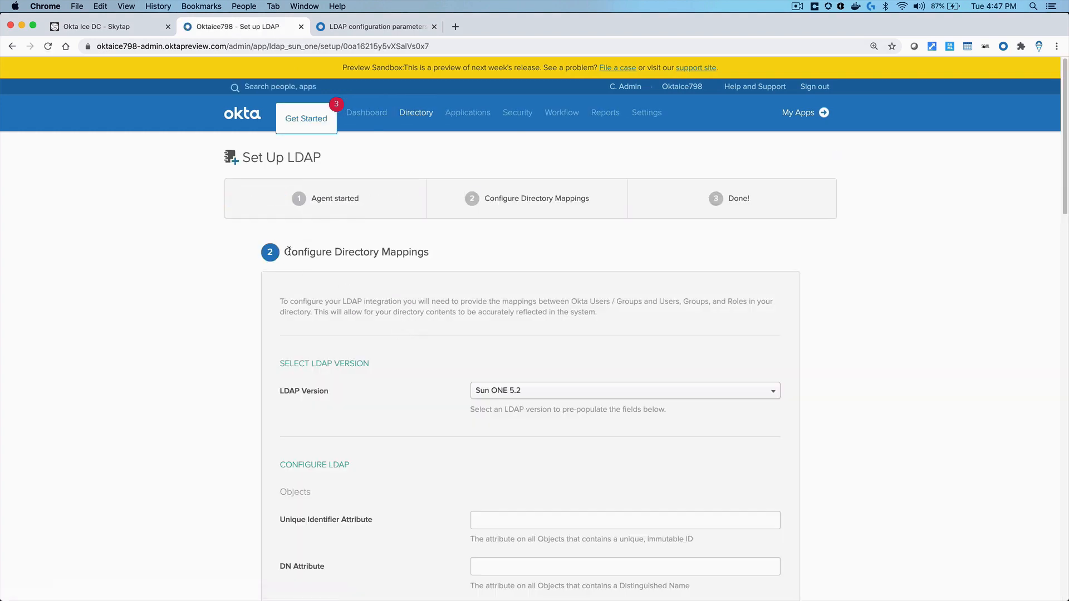
left_click_drag(289, 251, 452, 256)
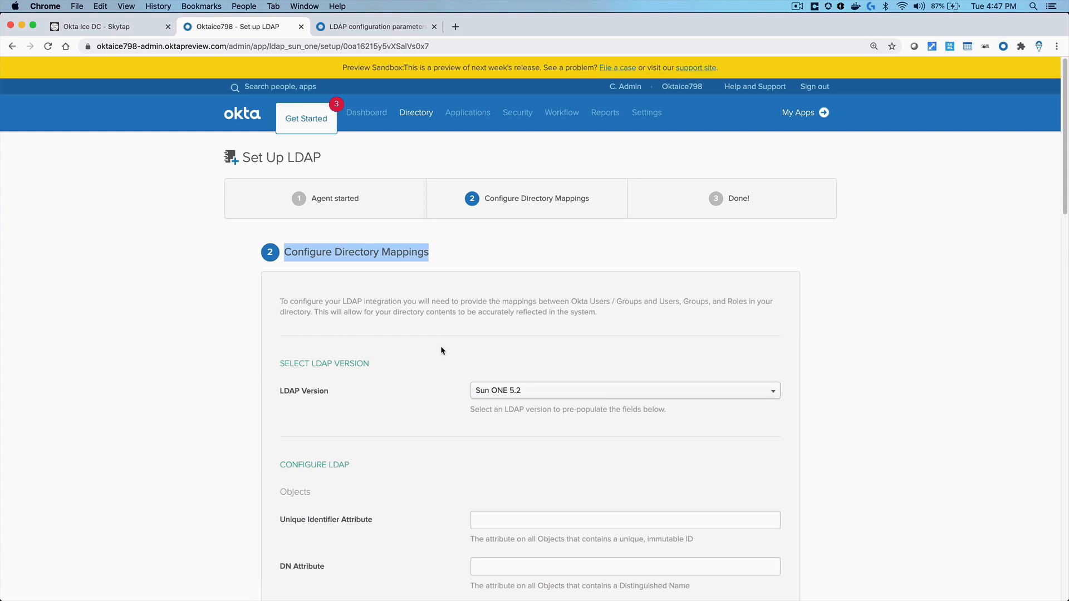
scroll(441, 349, "down", 5)
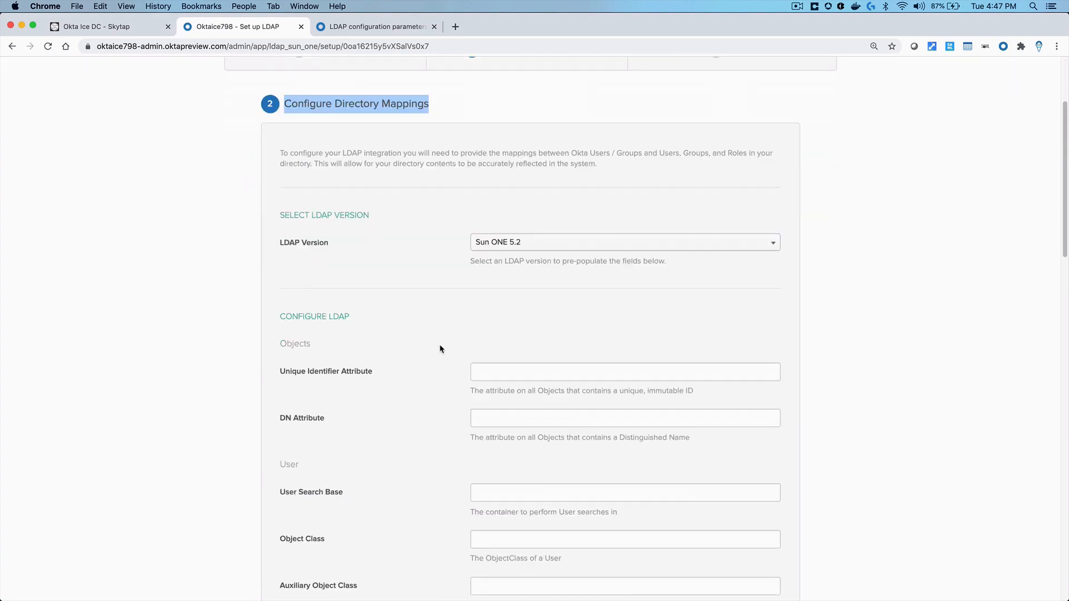
triple_click(315, 243)
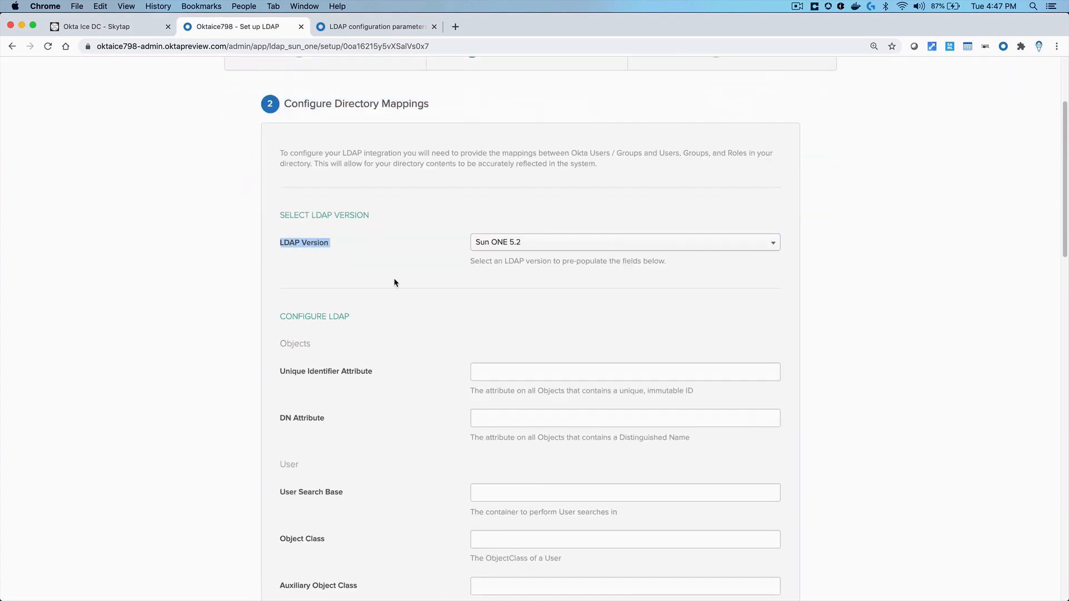
left_click(587, 244)
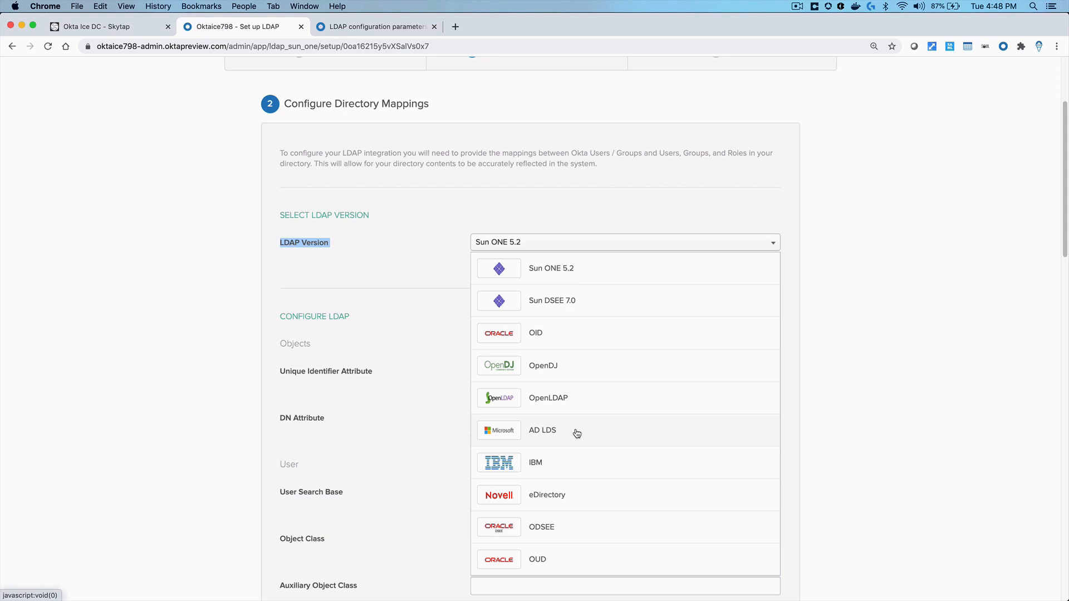
Choose AD LDS as the LDAP Version, prefilling distinguishedname and identityperson
left_click(577, 433)
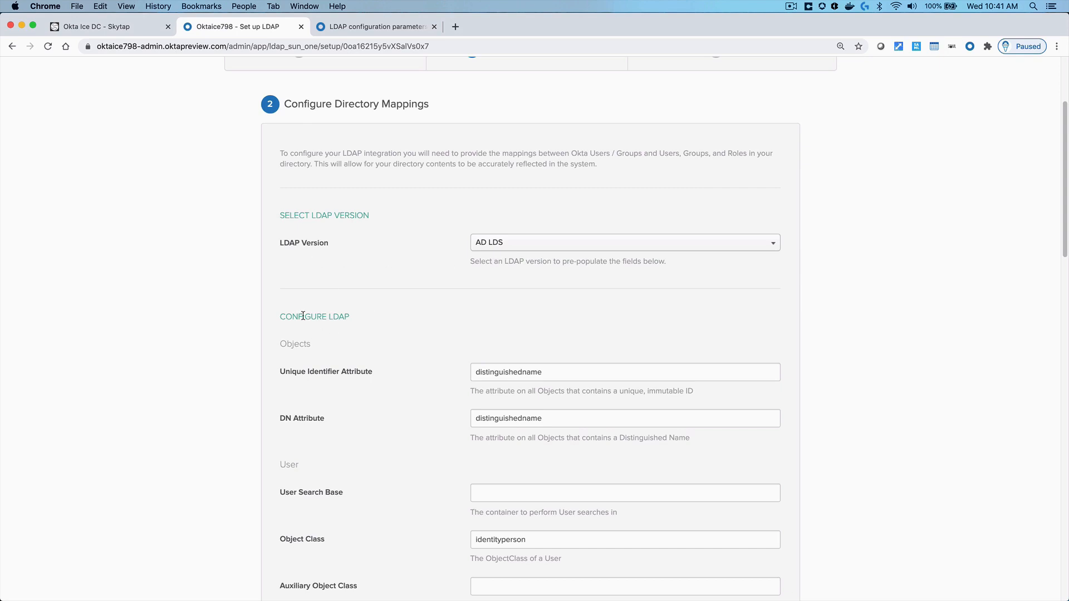
left_click_drag(278, 316, 351, 345)
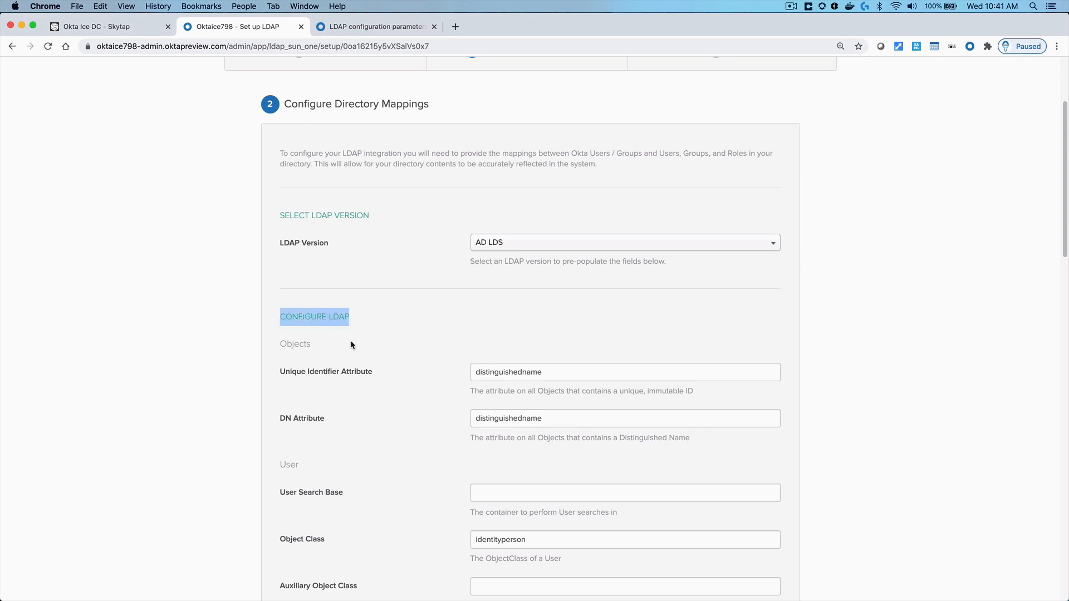
triple_click(291, 372)
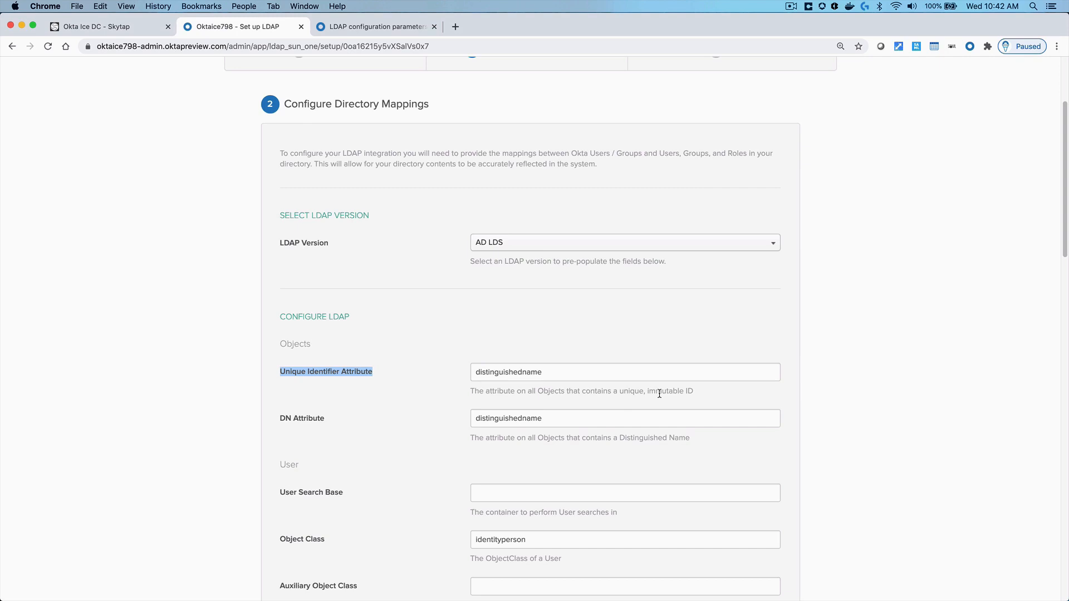
left_click(434, 412)
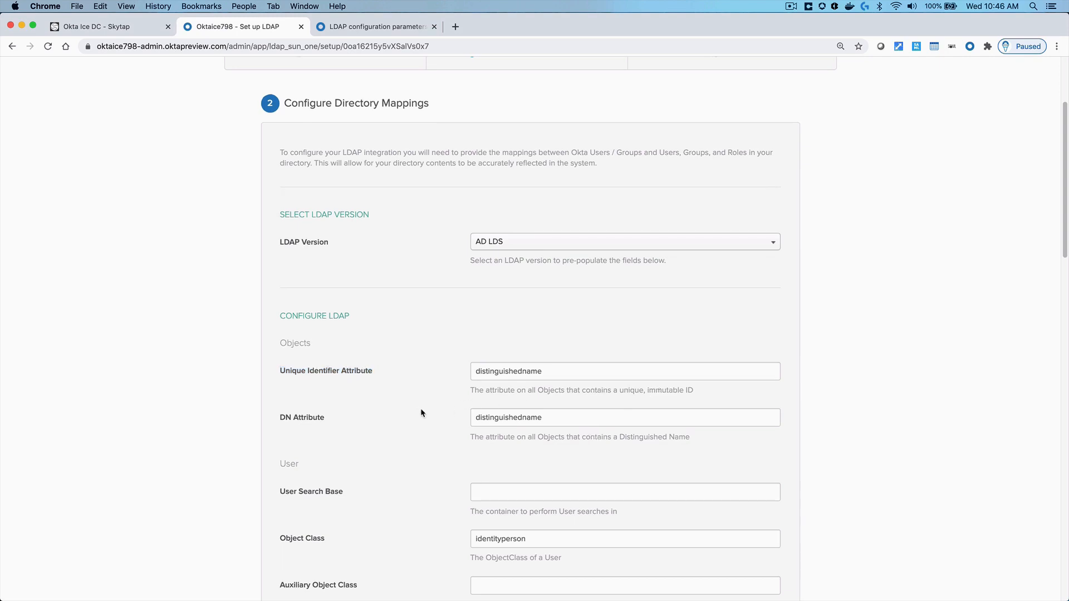
double_click(294, 462)
left_click(485, 491)
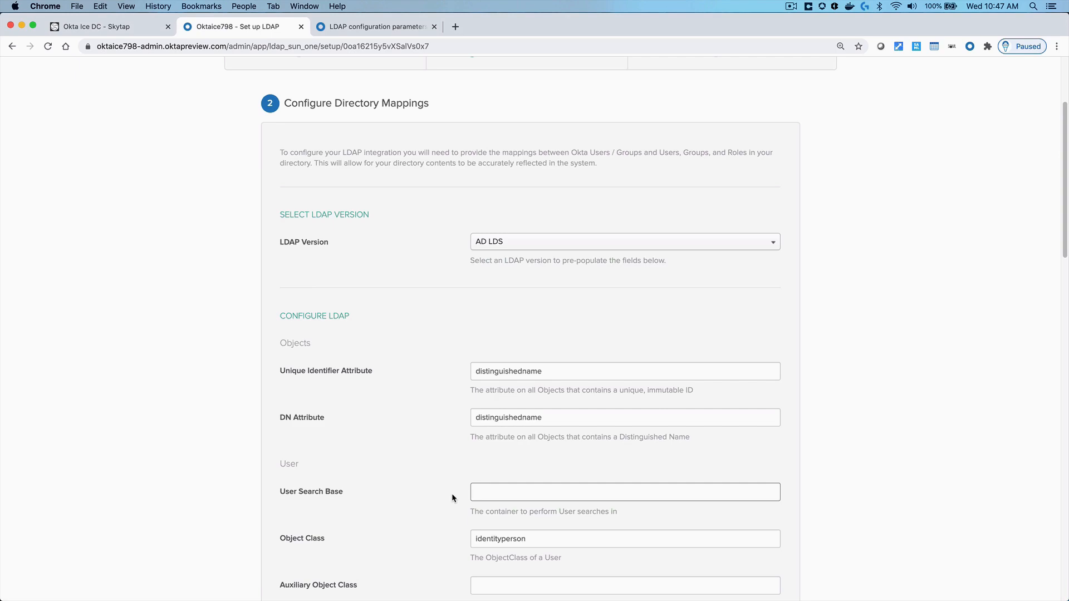
left_click(127, 30)
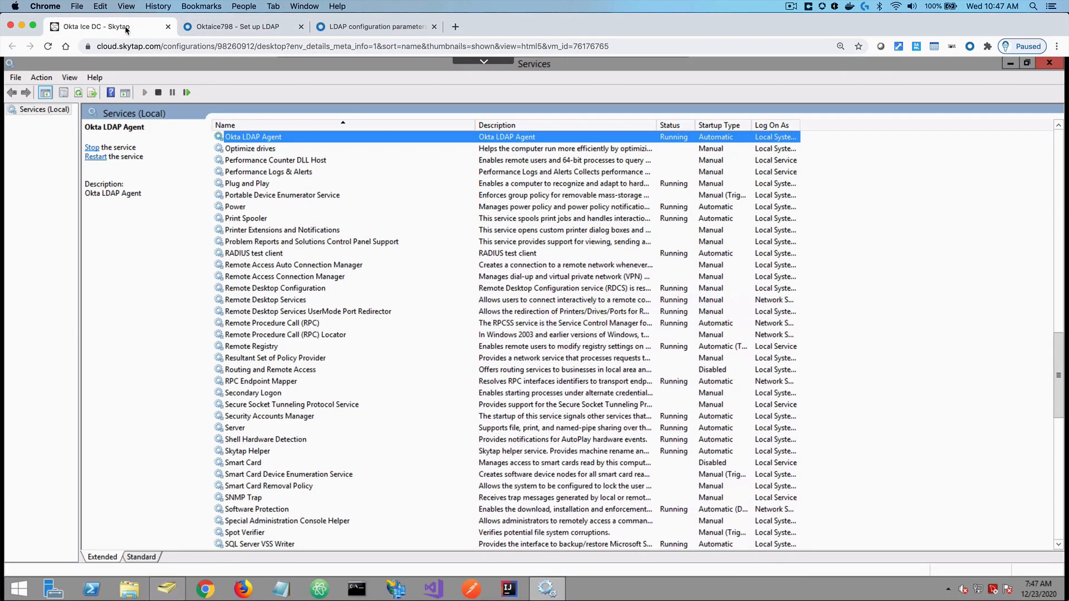
left_click(1010, 64)
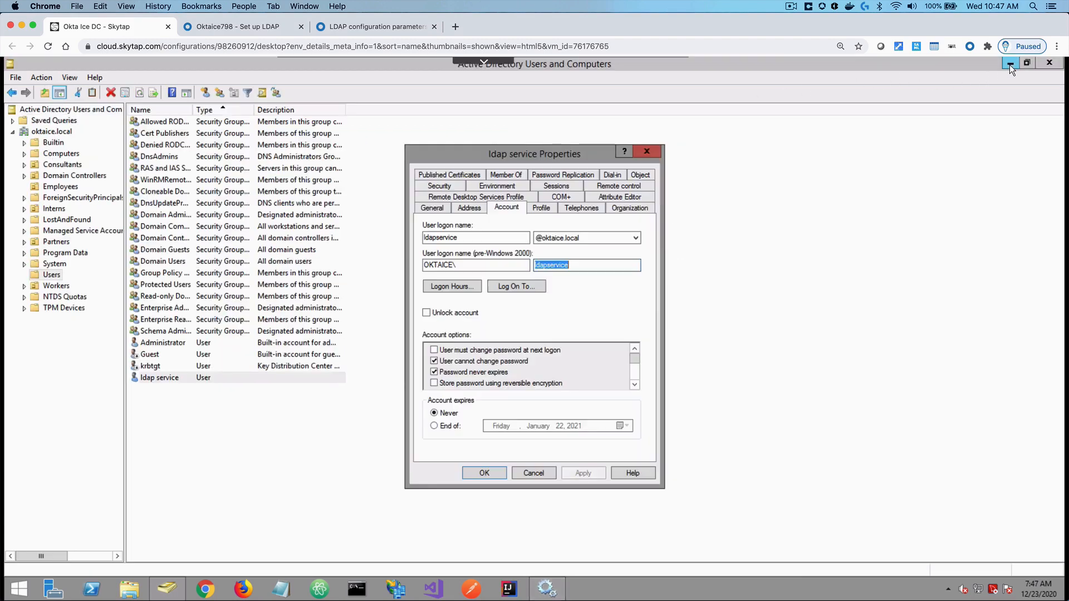
left_click(646, 150)
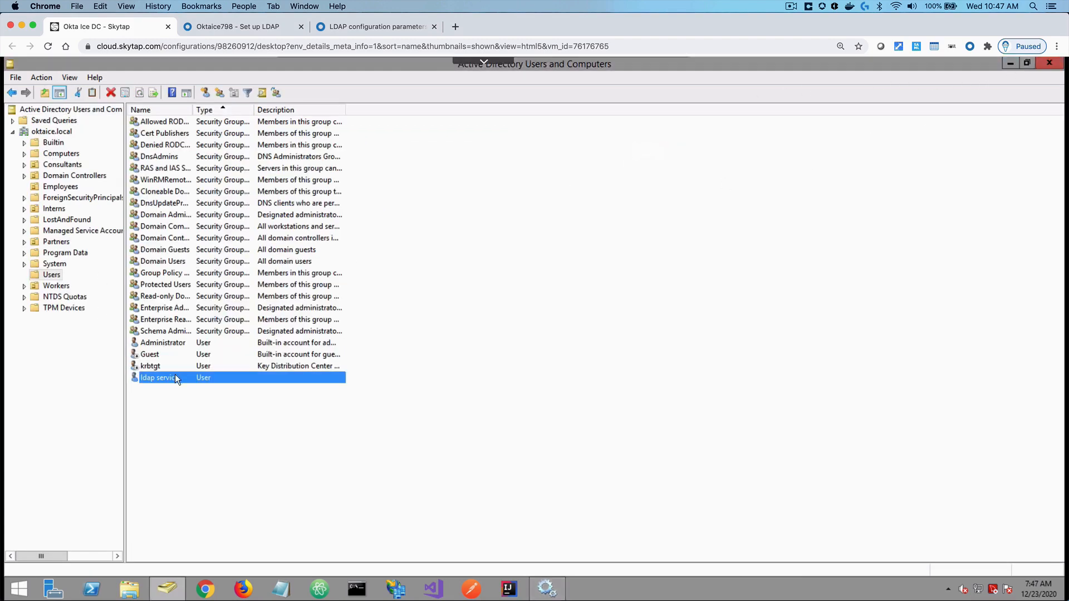
left_click(54, 187)
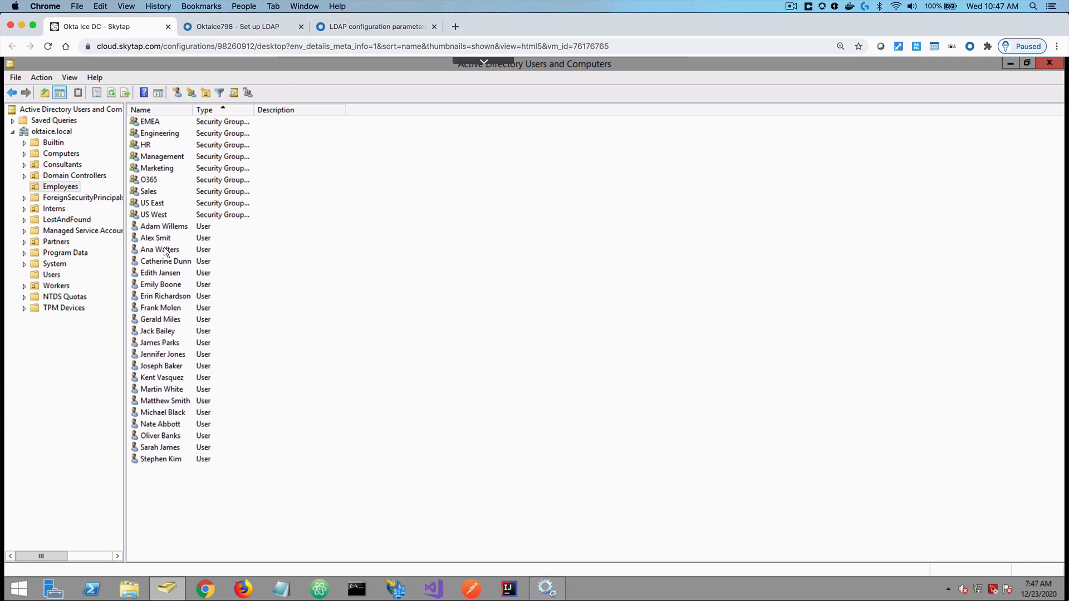
left_click(245, 27)
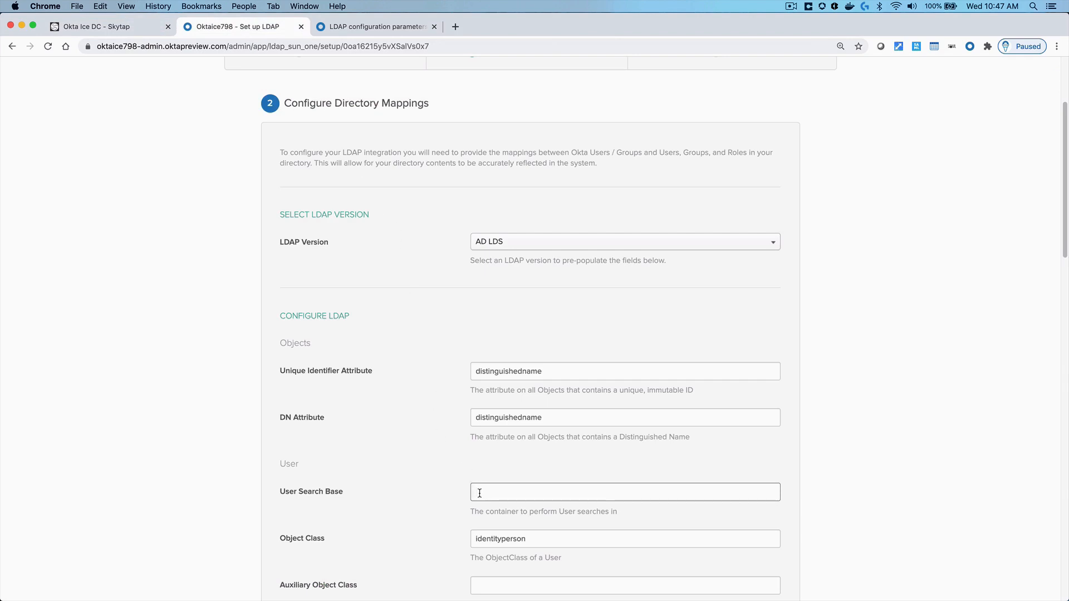
Enter OU=Employees,DC=Oktaice,DC=local as User Search Base and select the identityperson object class
type("OU=Employees")
type(",")
type("DC=Oktaice,DC=local")
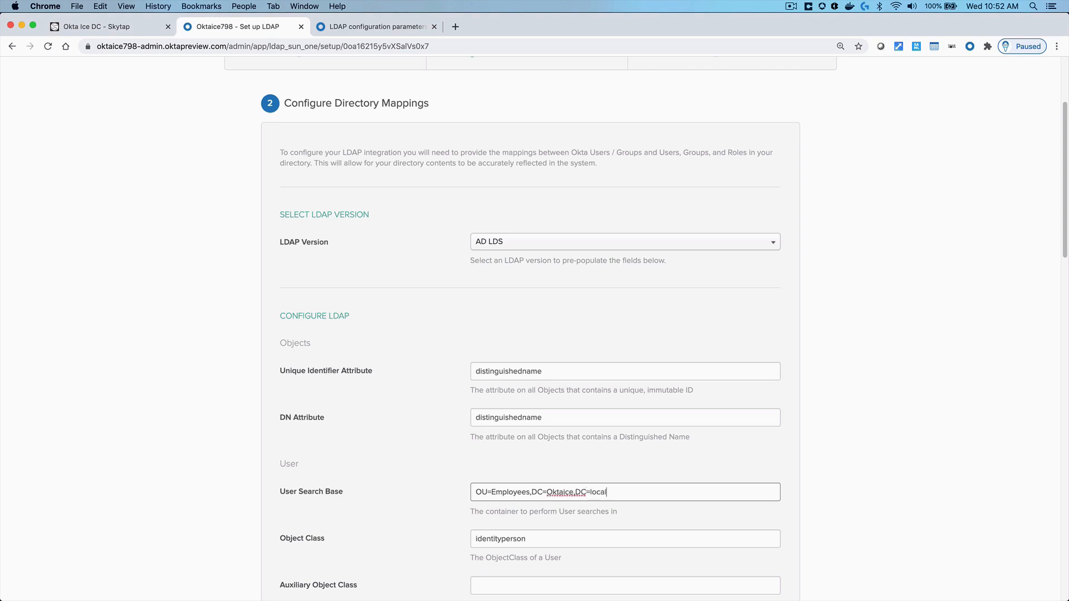
scroll(460, 497, "down", 3)
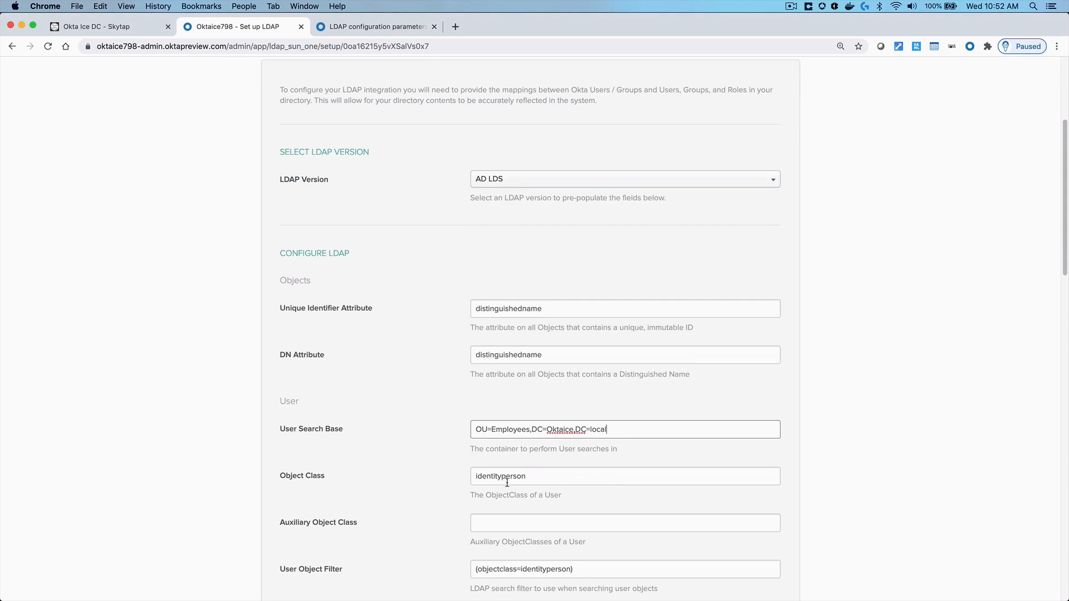
left_click_drag(532, 477, 465, 477)
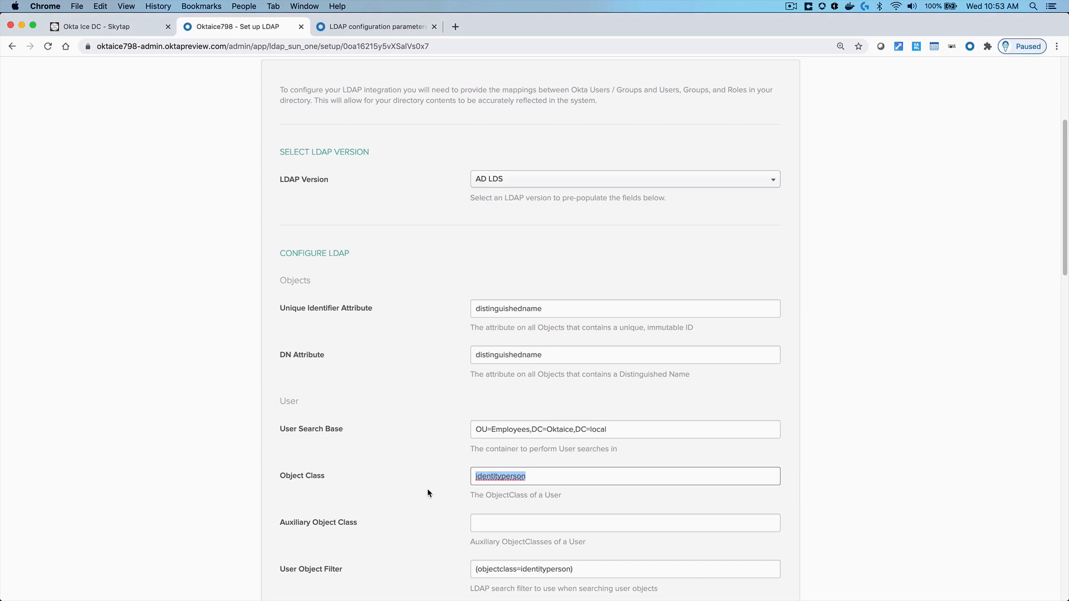
Open an employee's account properties in Active Directory Users and Computers
left_click(123, 28)
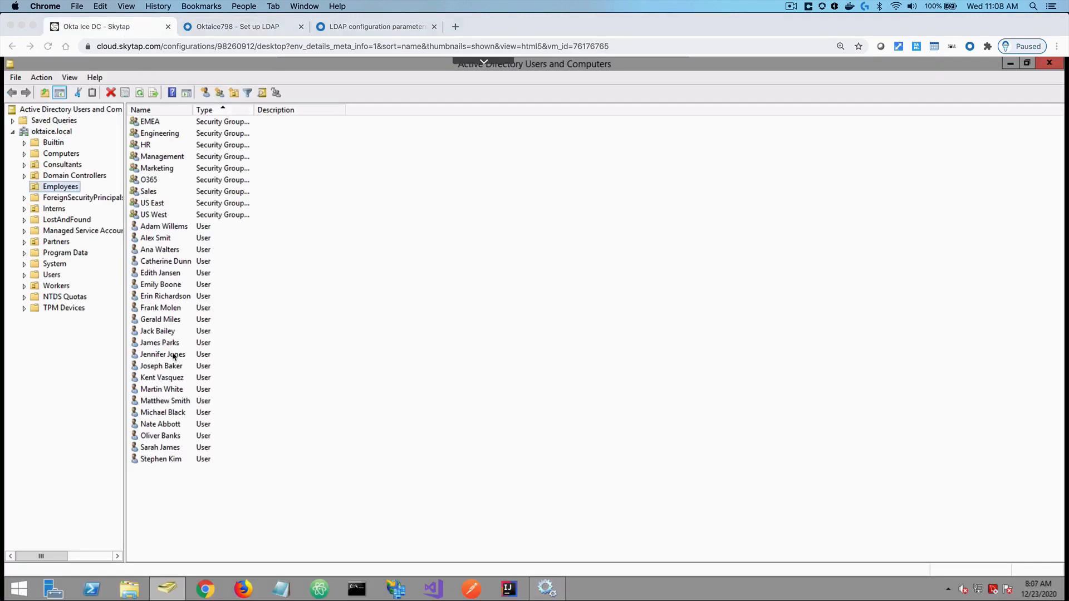
left_click(174, 356)
left_click(172, 354)
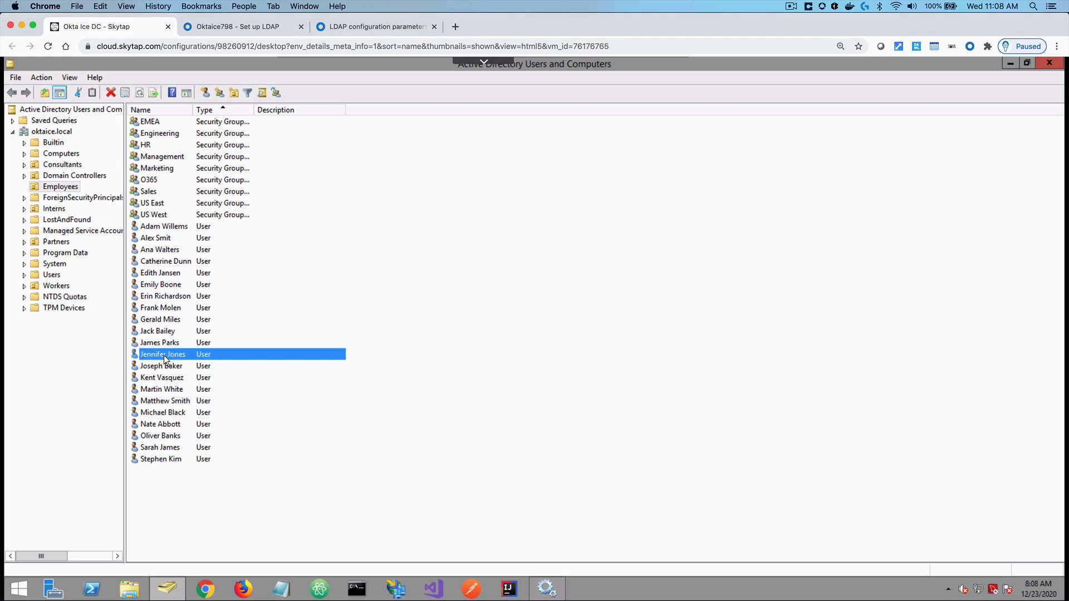
double_click(163, 355)
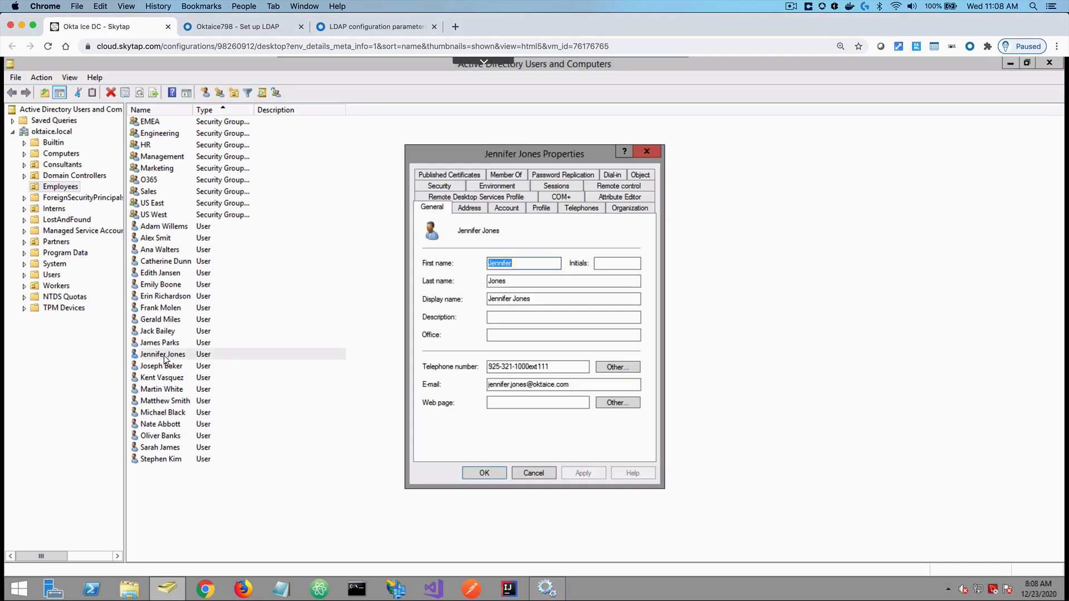
Read objectClass (top; person; organizationalPerson; user) in Attribute Editor, then close and return to Okta
left_click(614, 197)
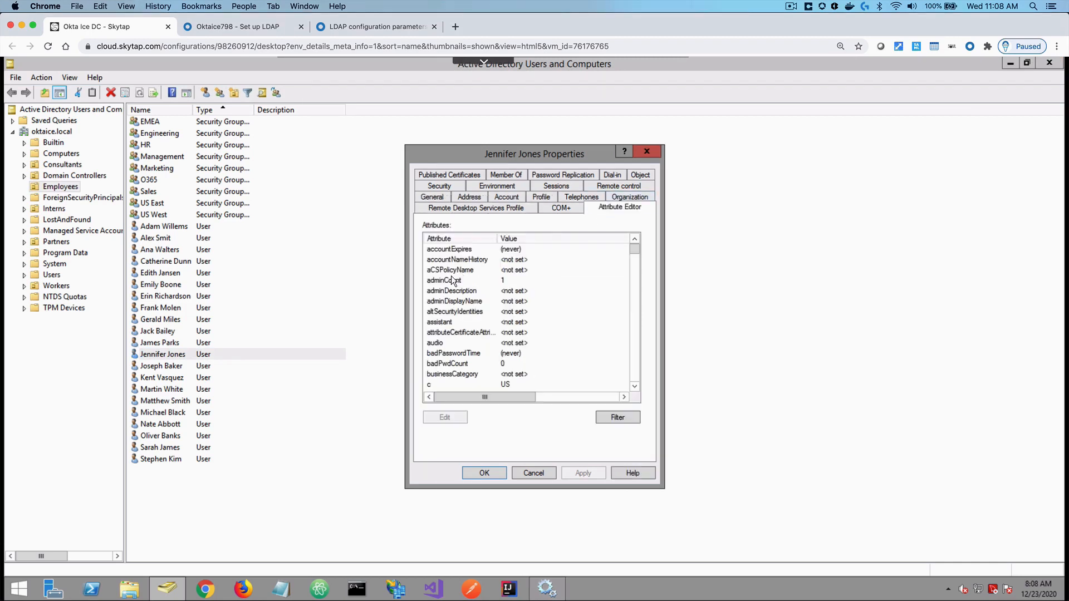
left_click(452, 280)
key("o")
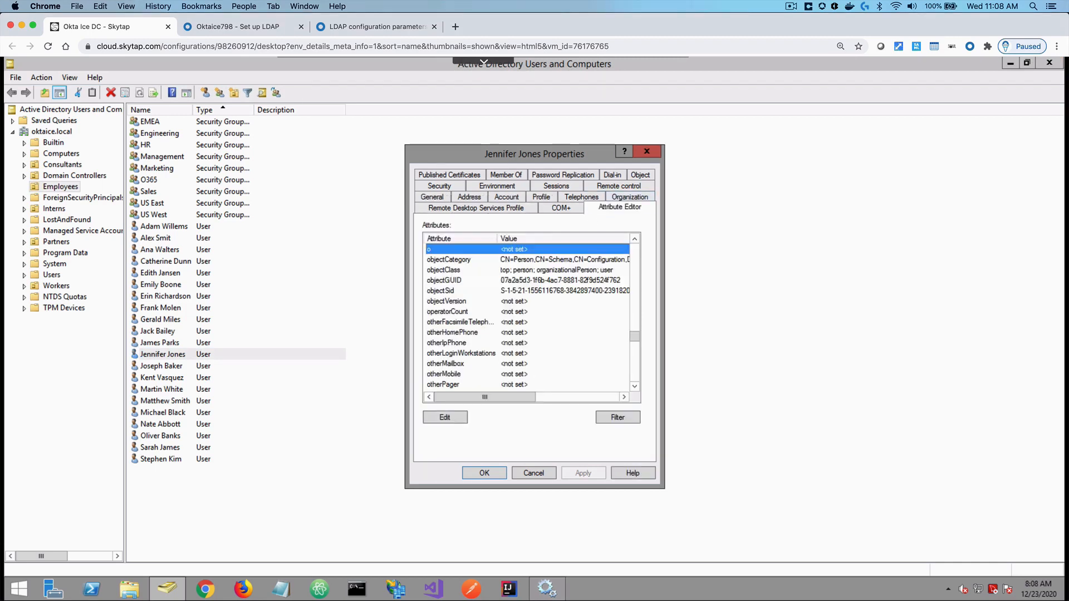
left_click(451, 270)
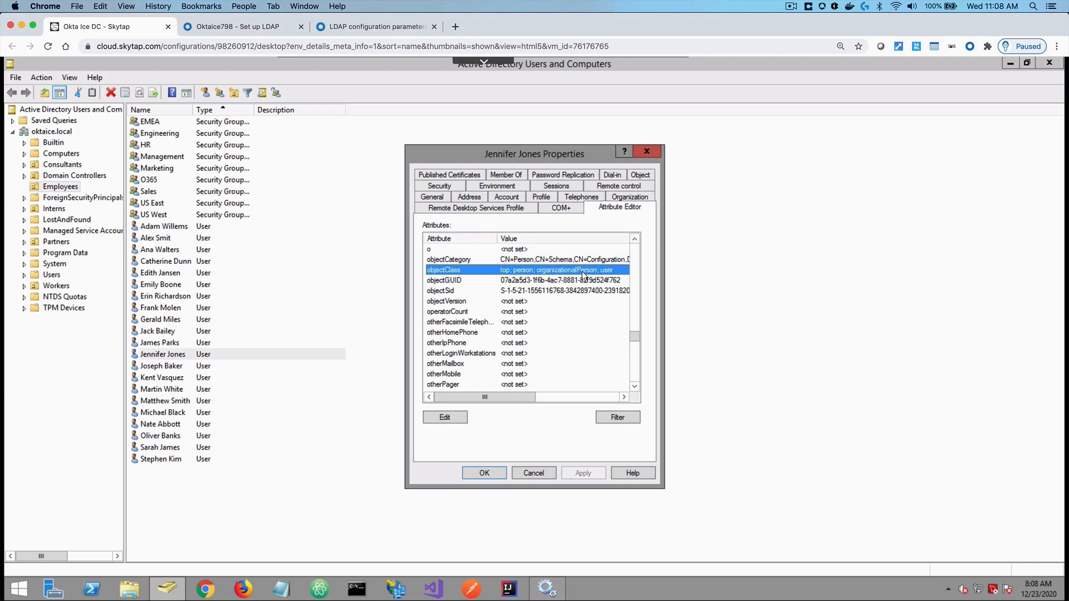
left_click(647, 152)
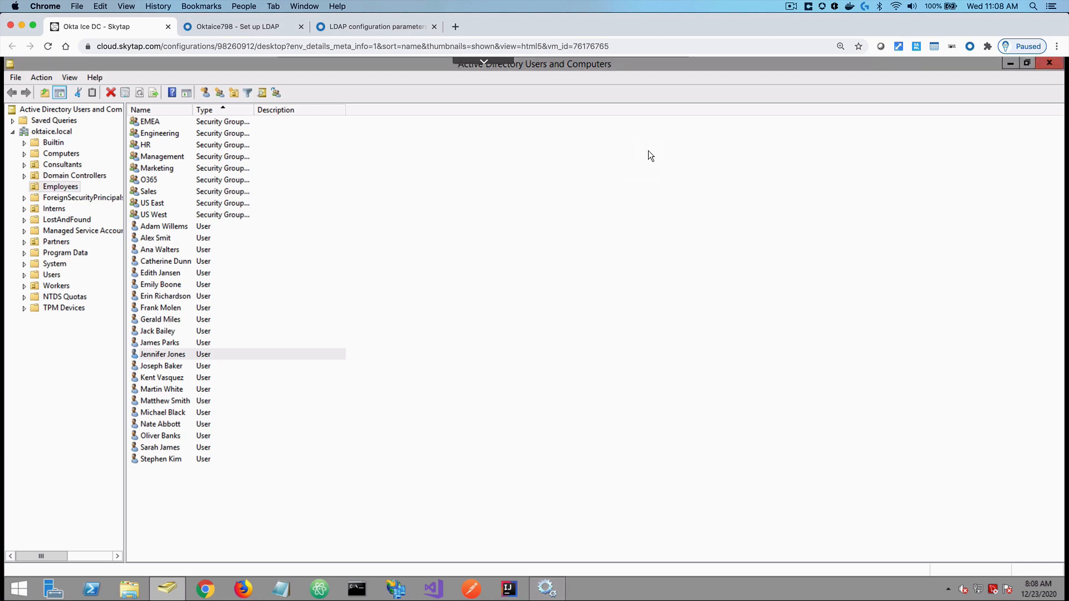
left_click(244, 28)
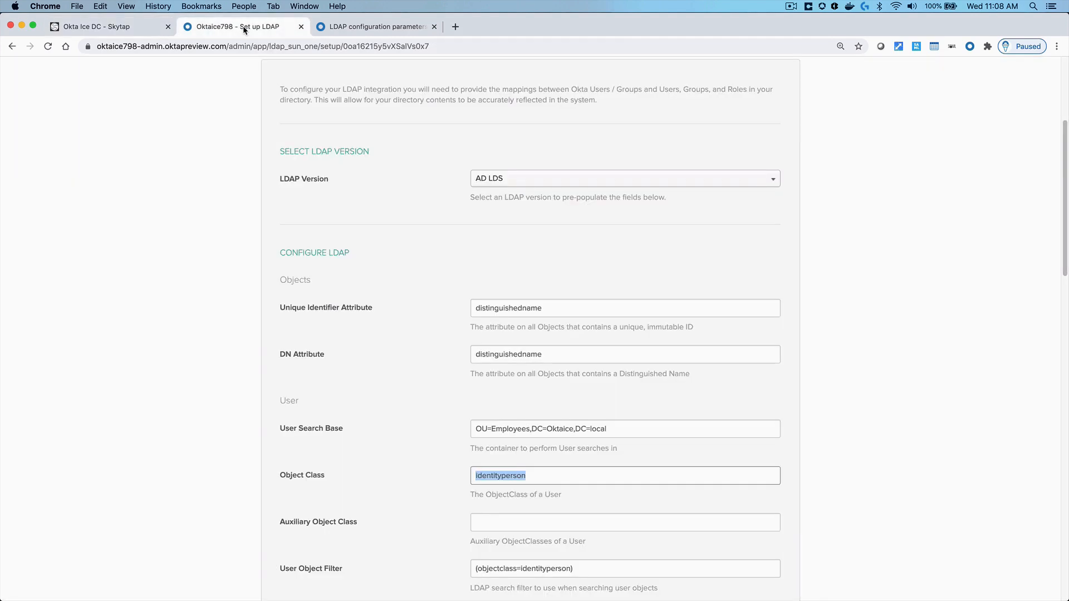
Replace the identityperson Object Class value with organizationalperson
left_click(542, 476)
key("super+a")
key("BackSpace")
type("organization")
type("alperson")
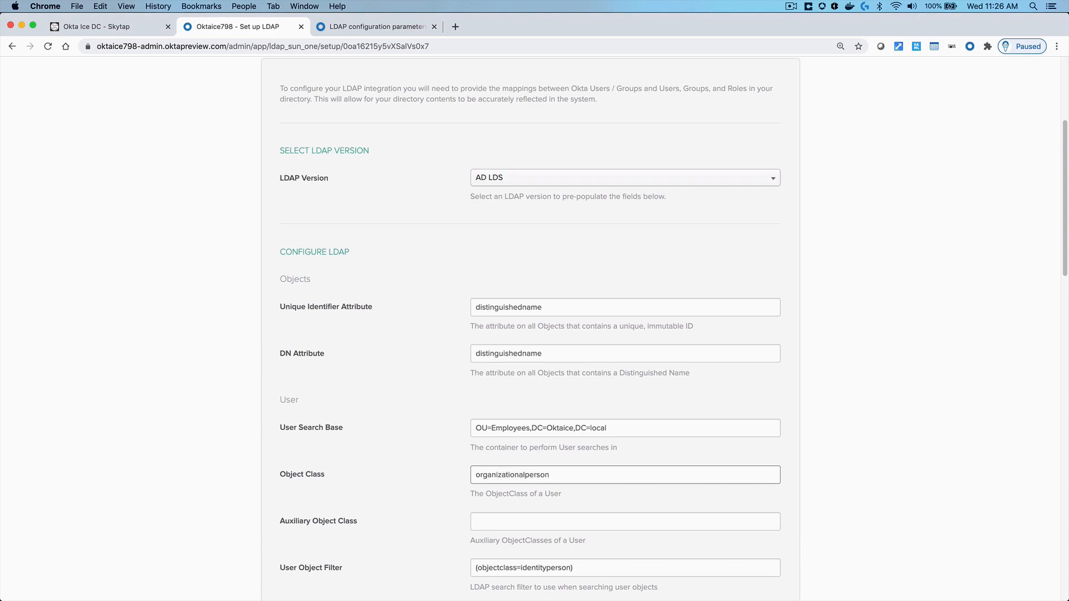
left_click(507, 521)
scroll(508, 523, "down", 1)
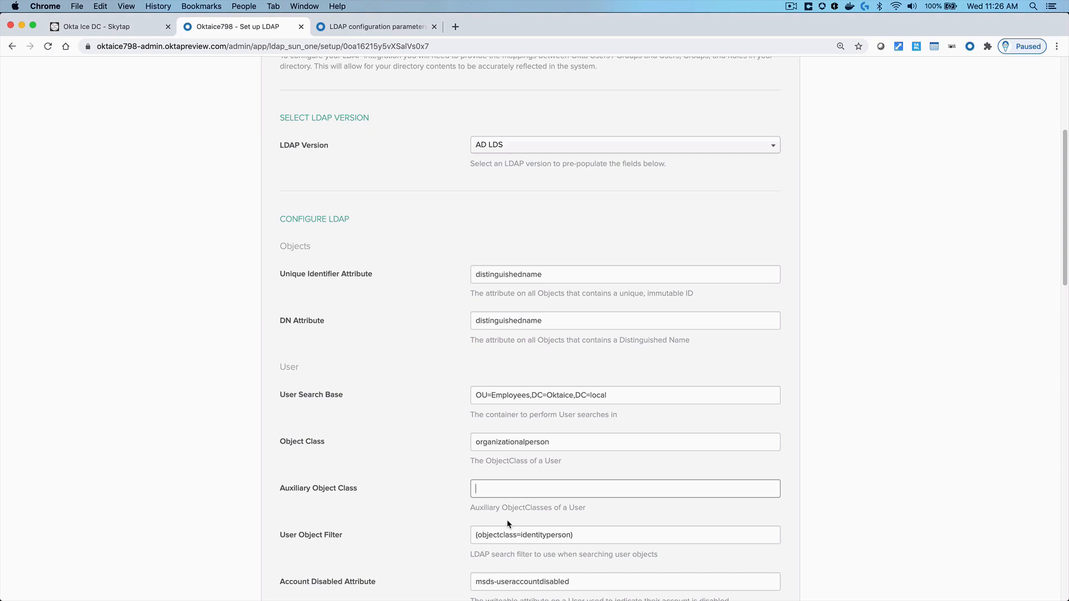
Compare the User Search Base and Object Class values against the User Object Filter field
scroll(507, 523, "down", 1)
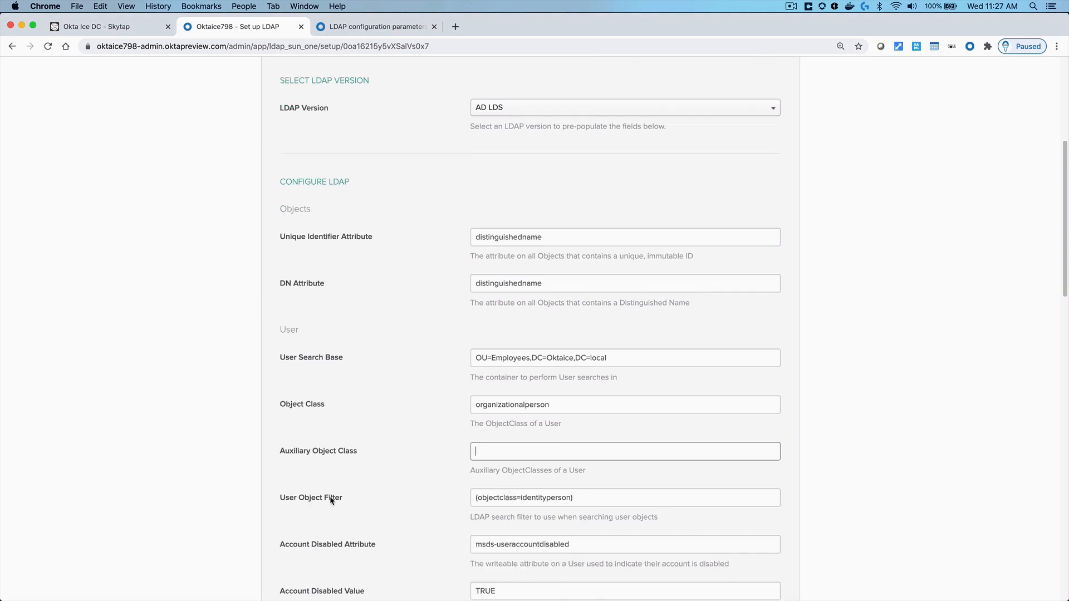
left_click_drag(611, 361, 463, 364)
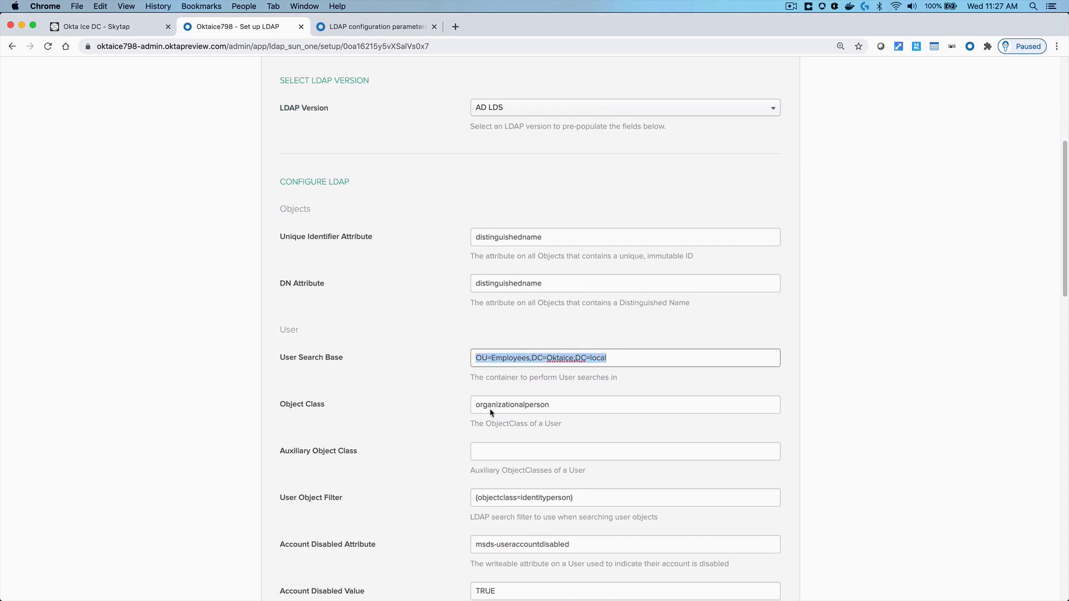
left_click_drag(550, 405, 463, 405)
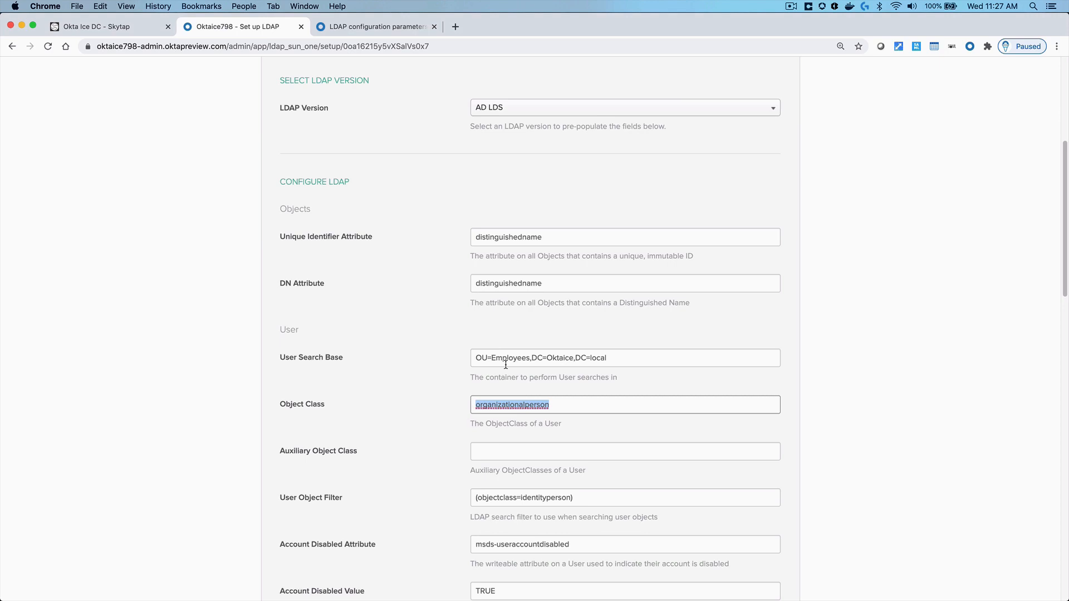
left_click(572, 497)
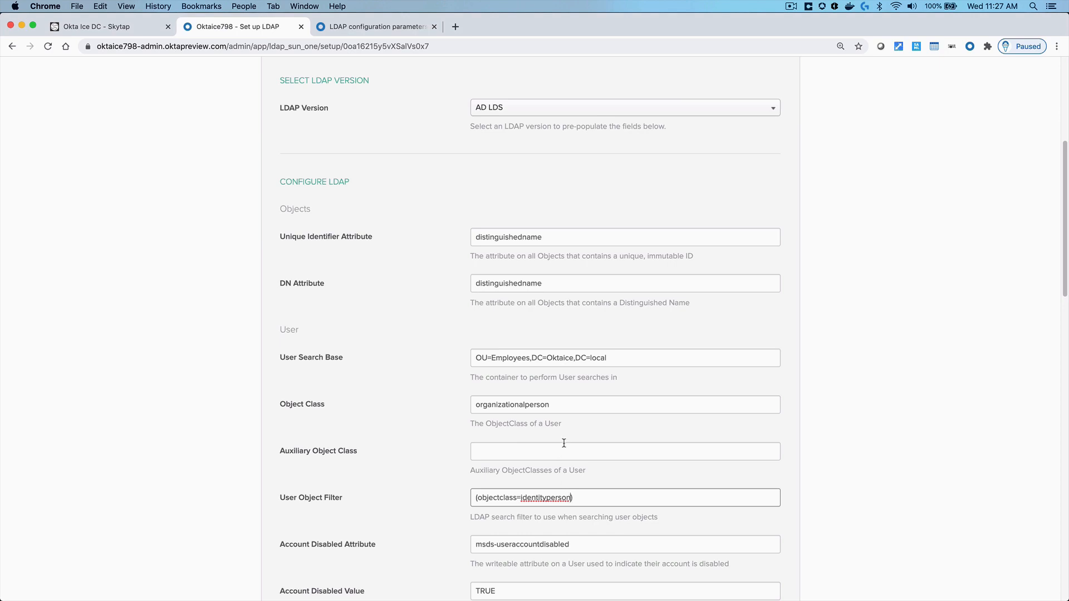
Replace identityperson with organizationalperson so the User Object Filter reads (objectclass=organizationalperson)
left_click_drag(556, 404, 474, 401)
key("super+c")
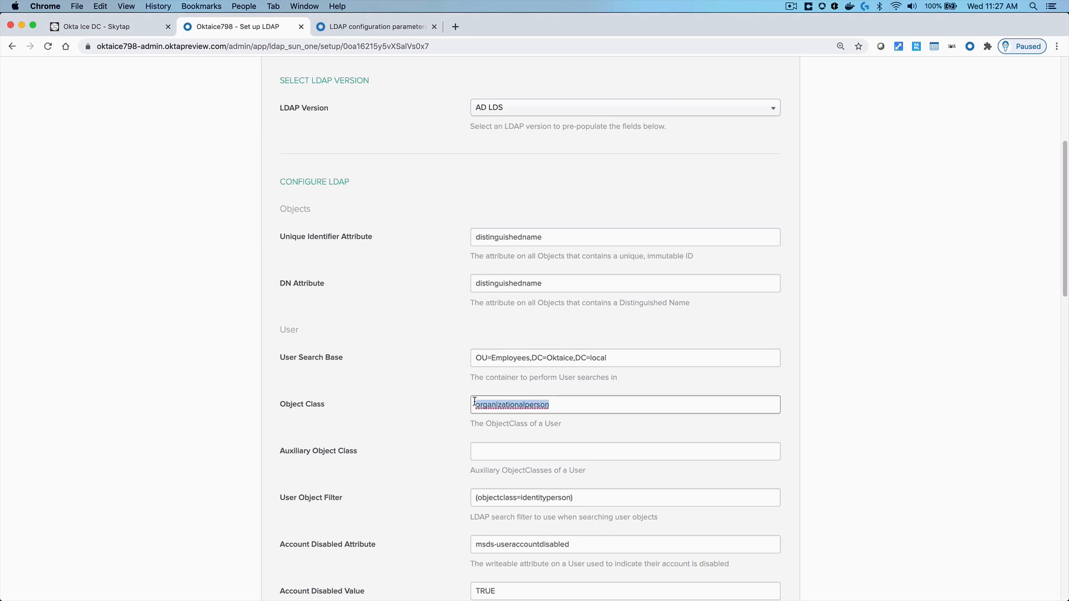
left_click_drag(571, 497, 523, 495)
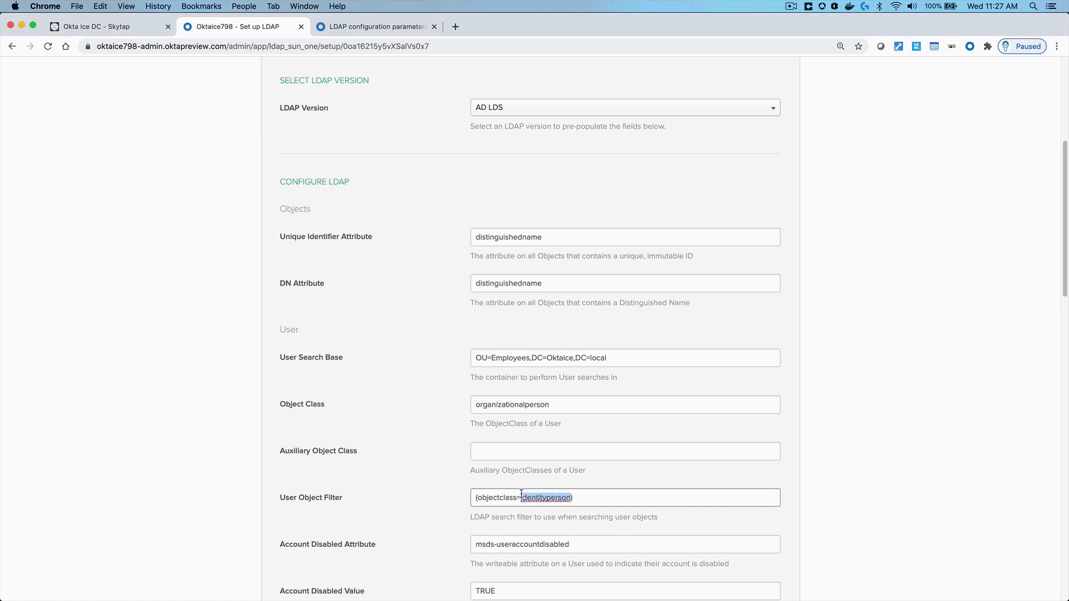
key("super+v")
left_click_drag(613, 359, 475, 359)
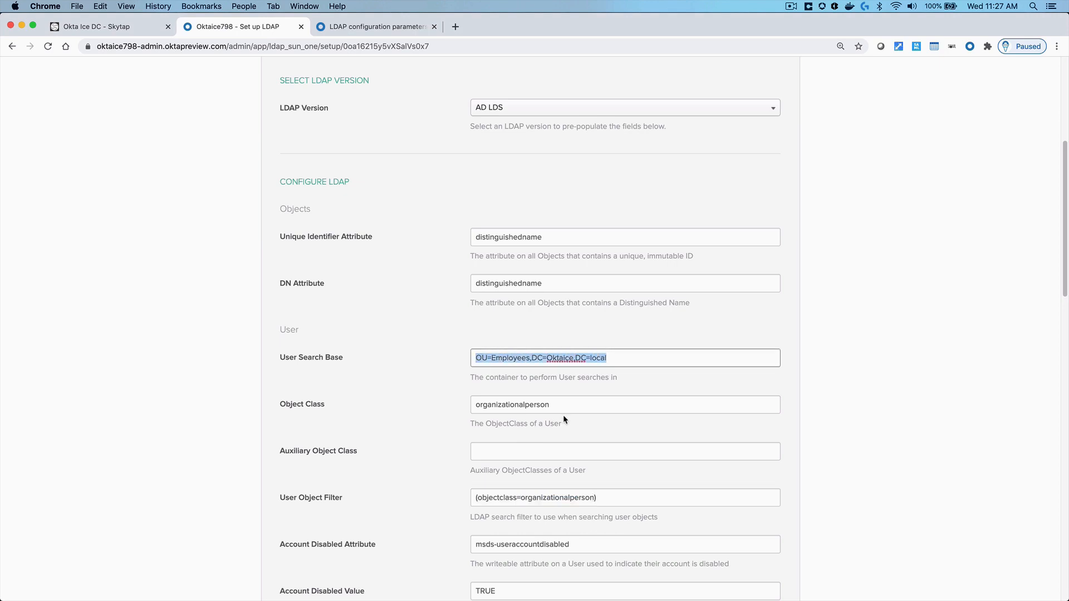
left_click_drag(561, 406, 473, 405)
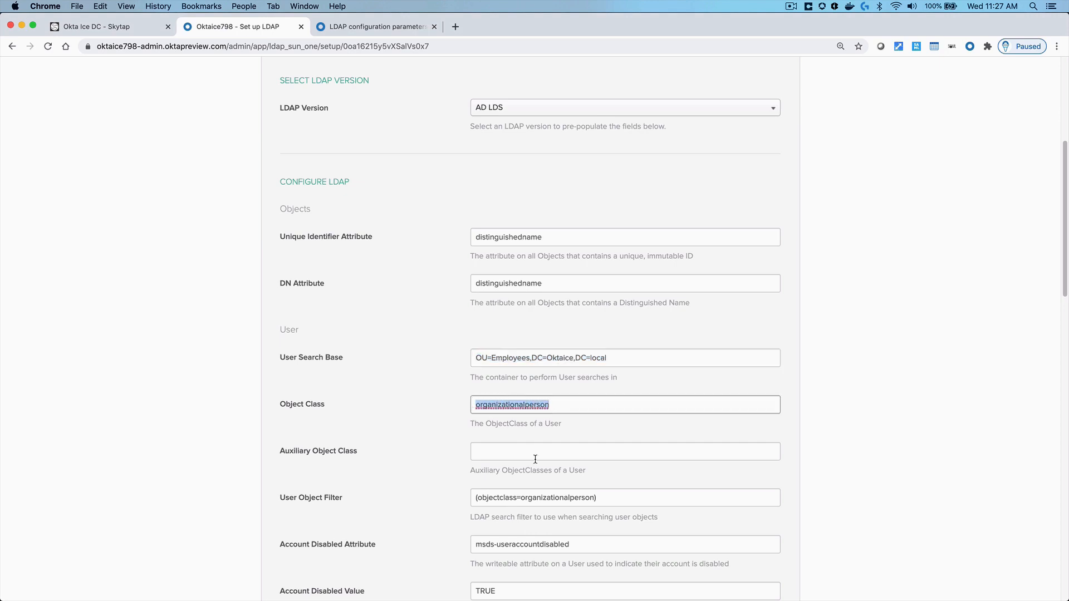
left_click_drag(603, 498, 467, 498)
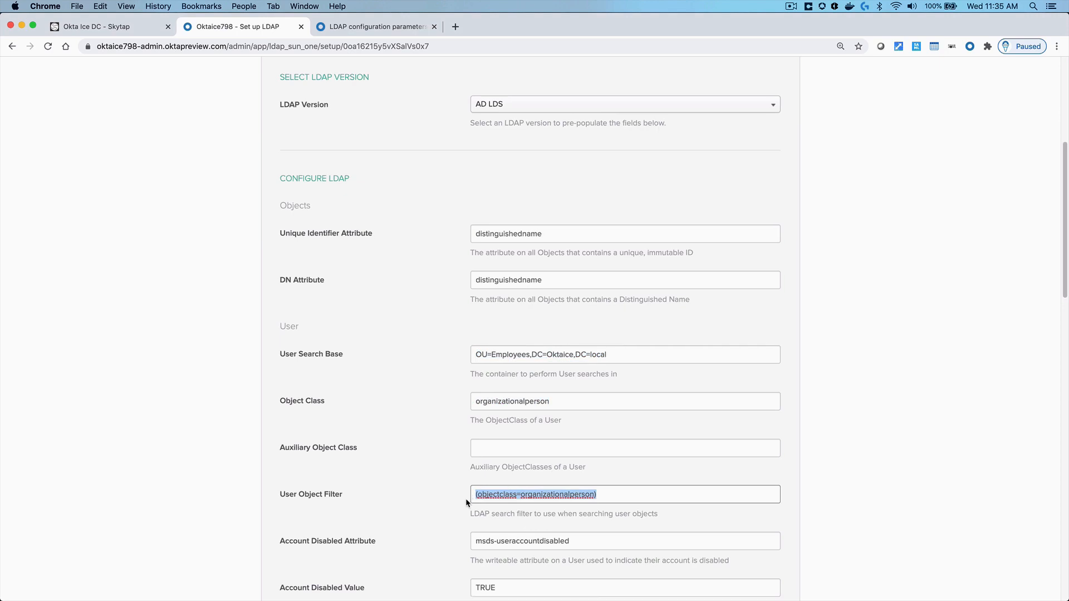
scroll(465, 499, "down", 3)
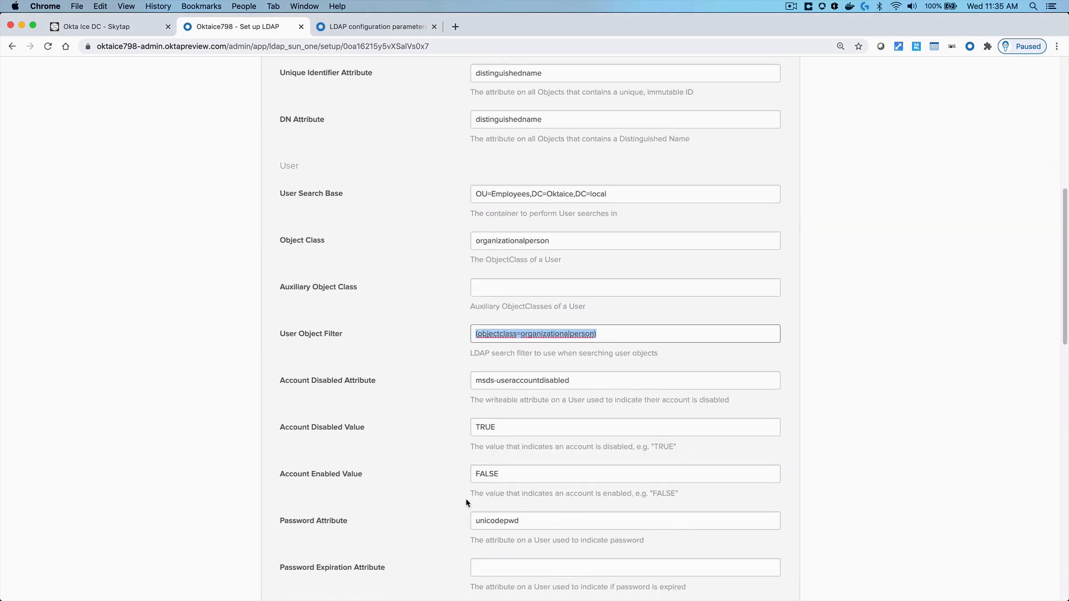
scroll(465, 499, "down", 1)
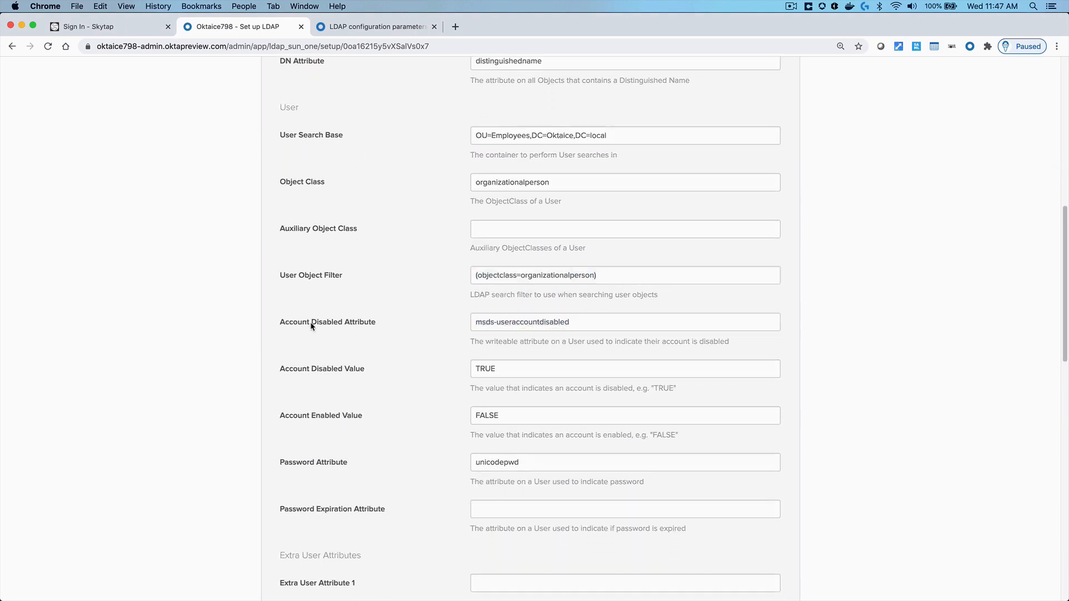
triple_click(309, 322)
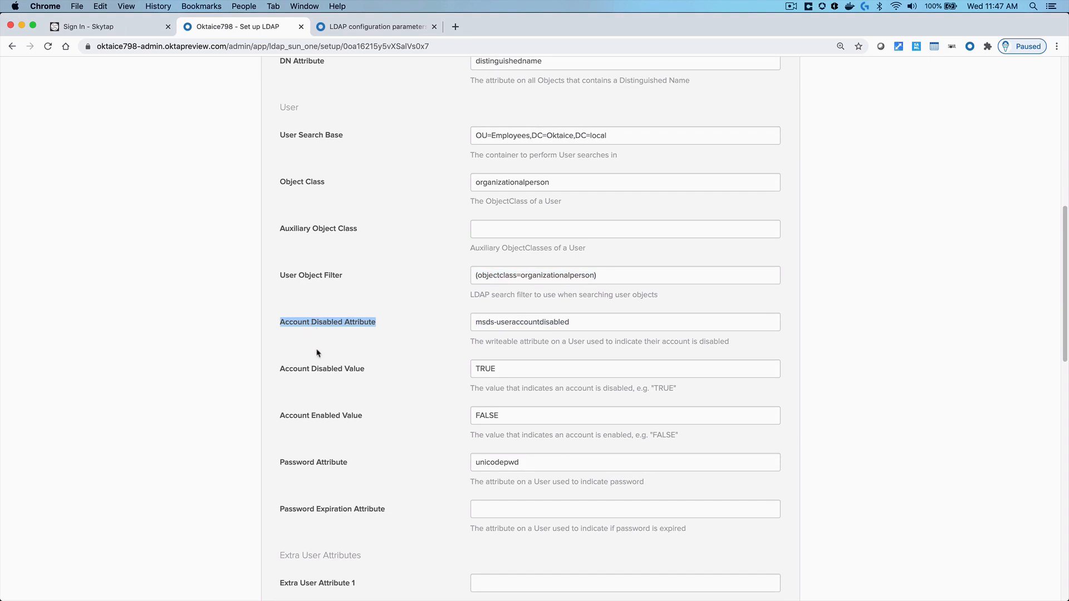
triple_click(321, 370)
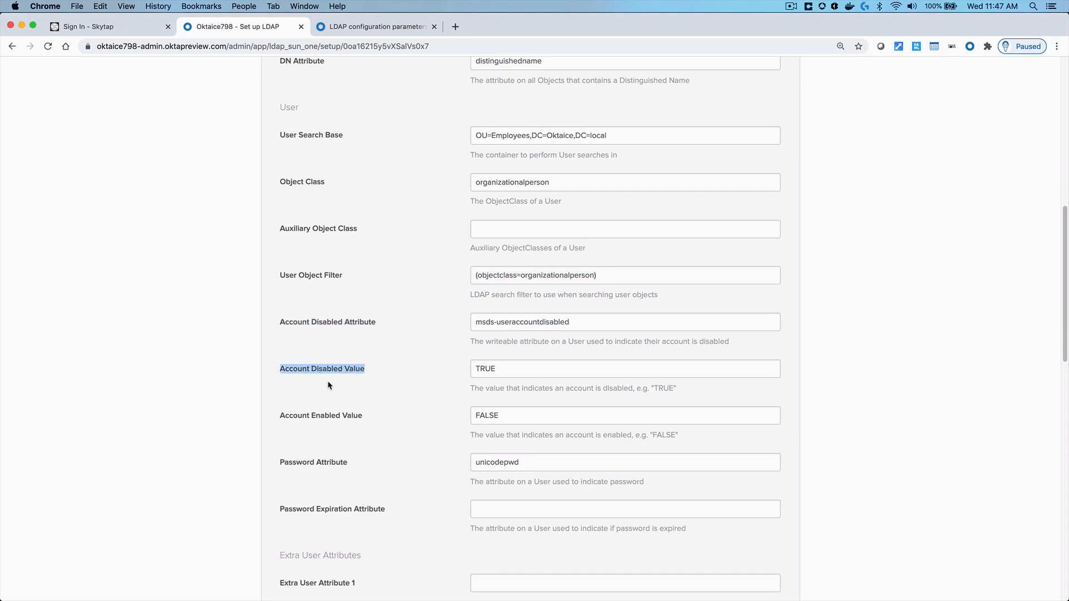
triple_click(331, 418)
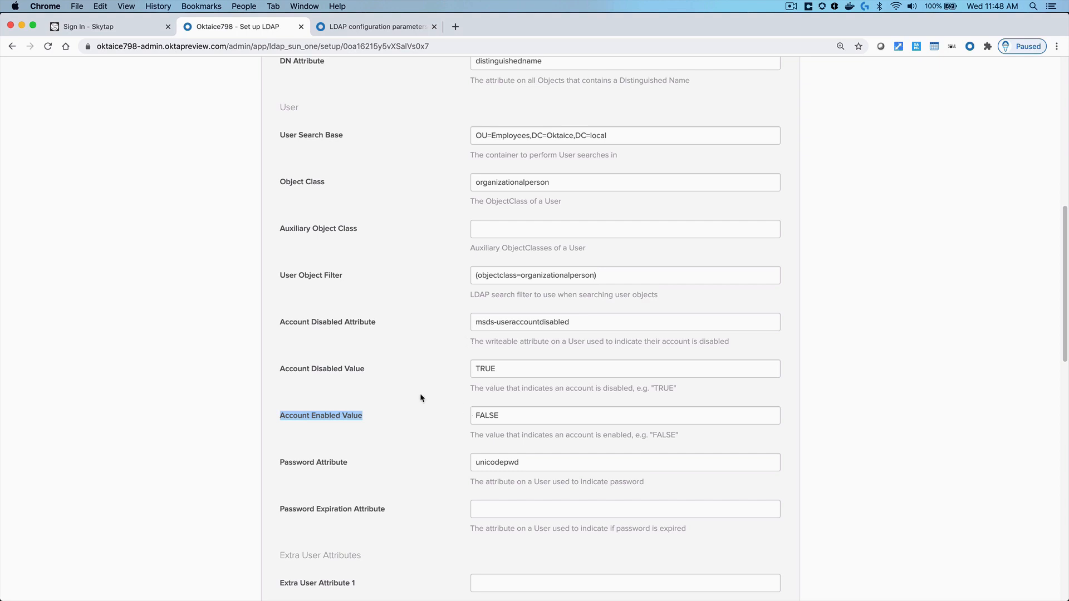
scroll(420, 397, "down", 5)
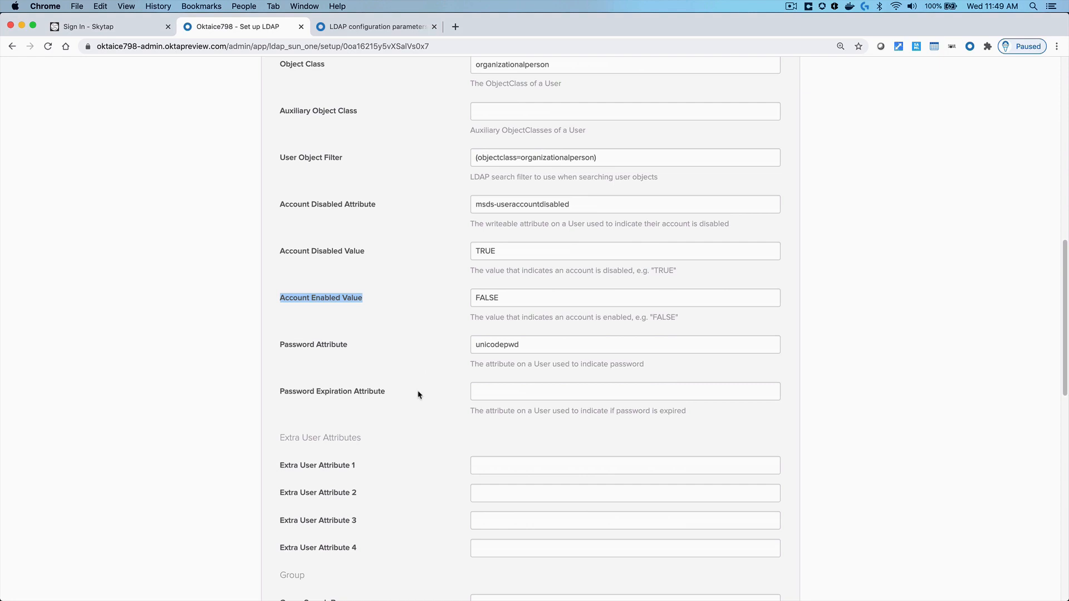
scroll(429, 394, "down", 5)
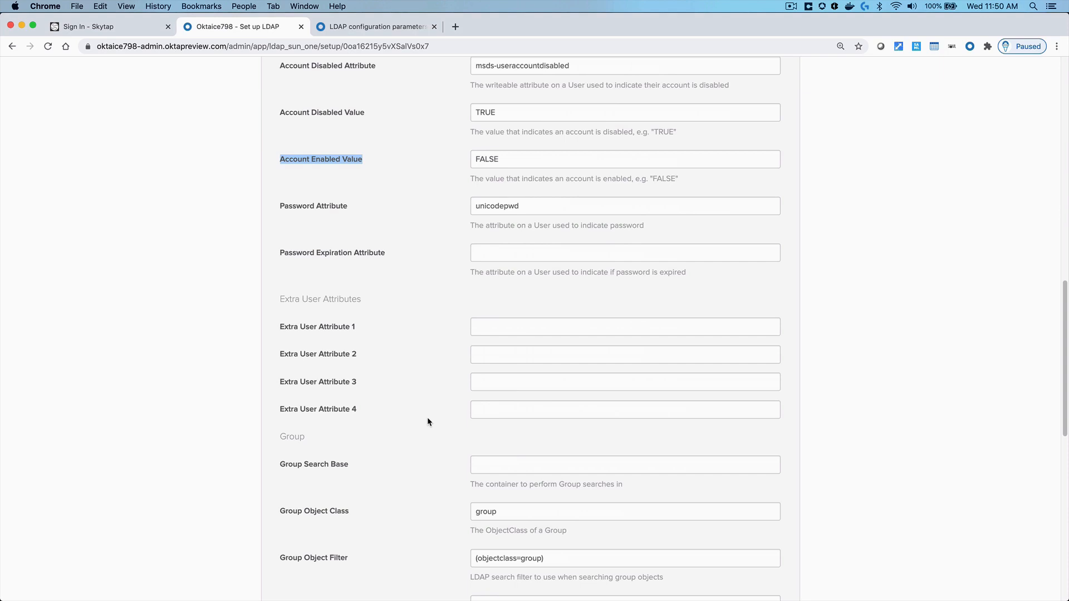
left_click(487, 328)
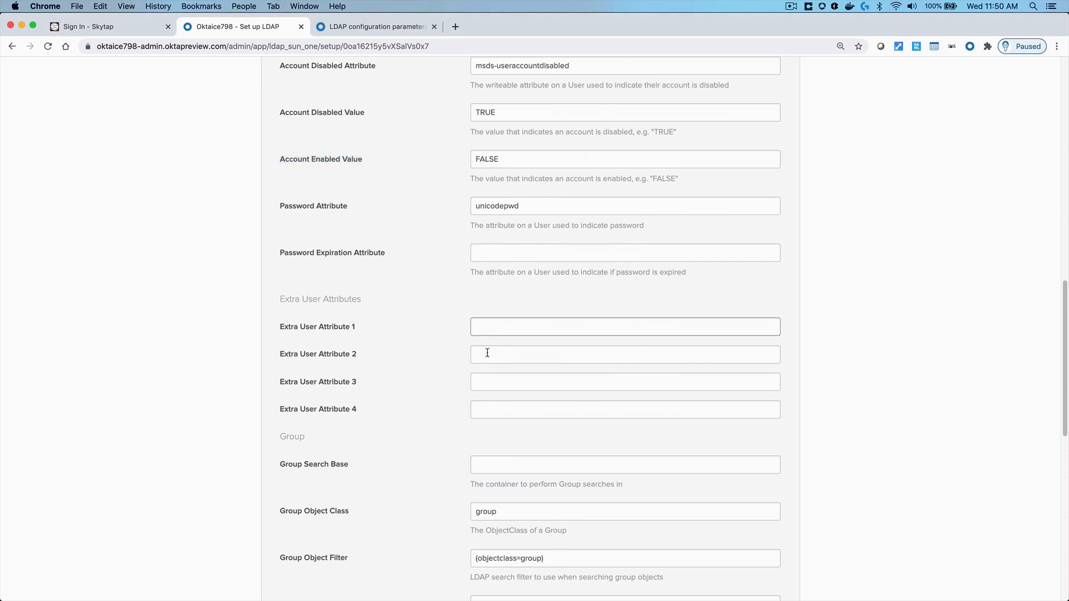
left_click(488, 353)
left_click(487, 383)
left_click(488, 409)
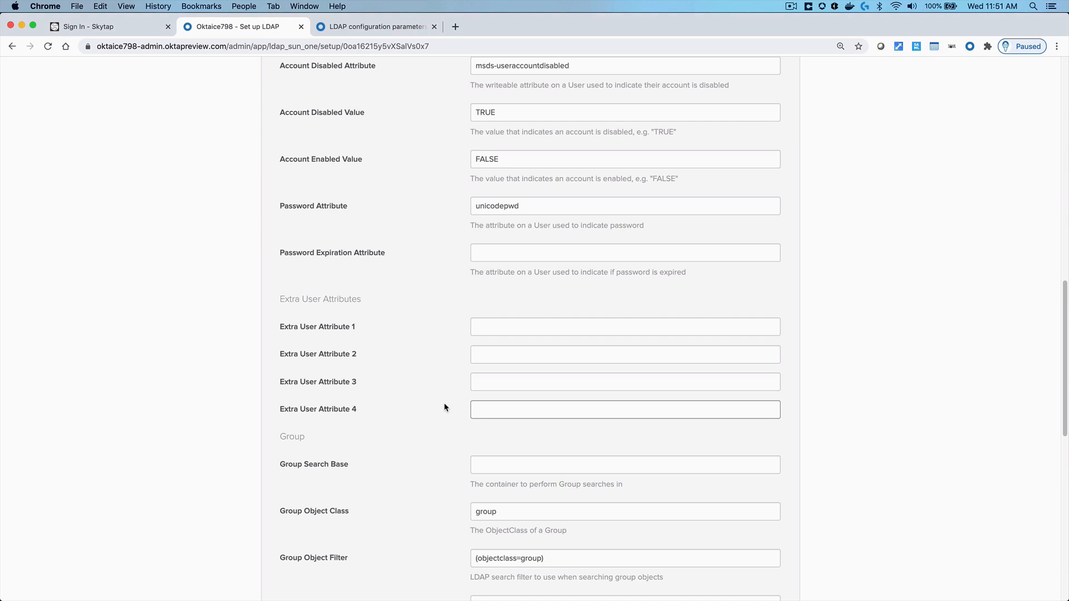
scroll(444, 407, "down", 5)
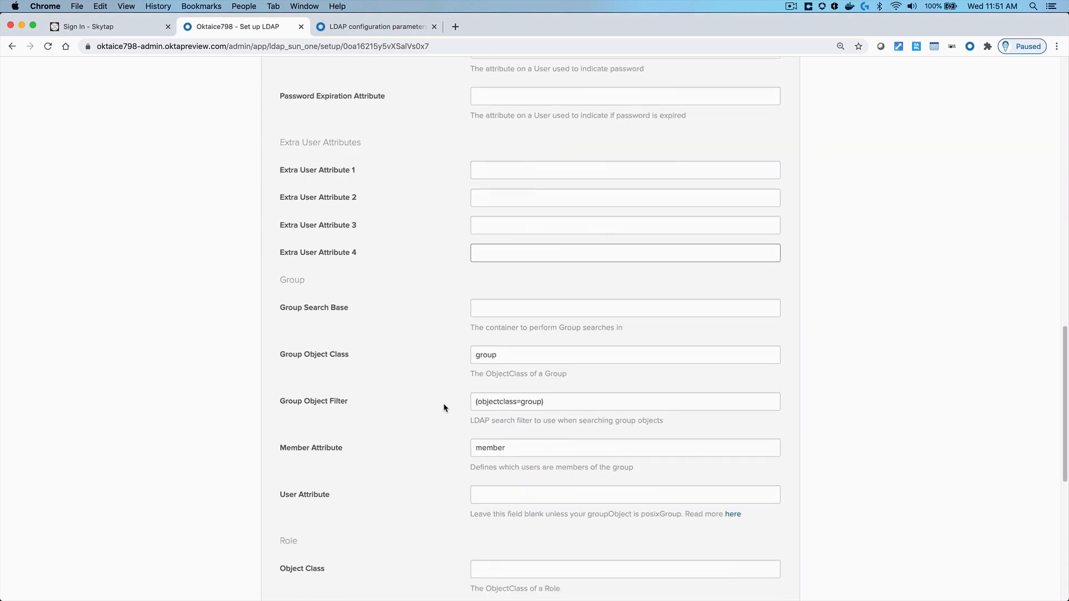
double_click(292, 278)
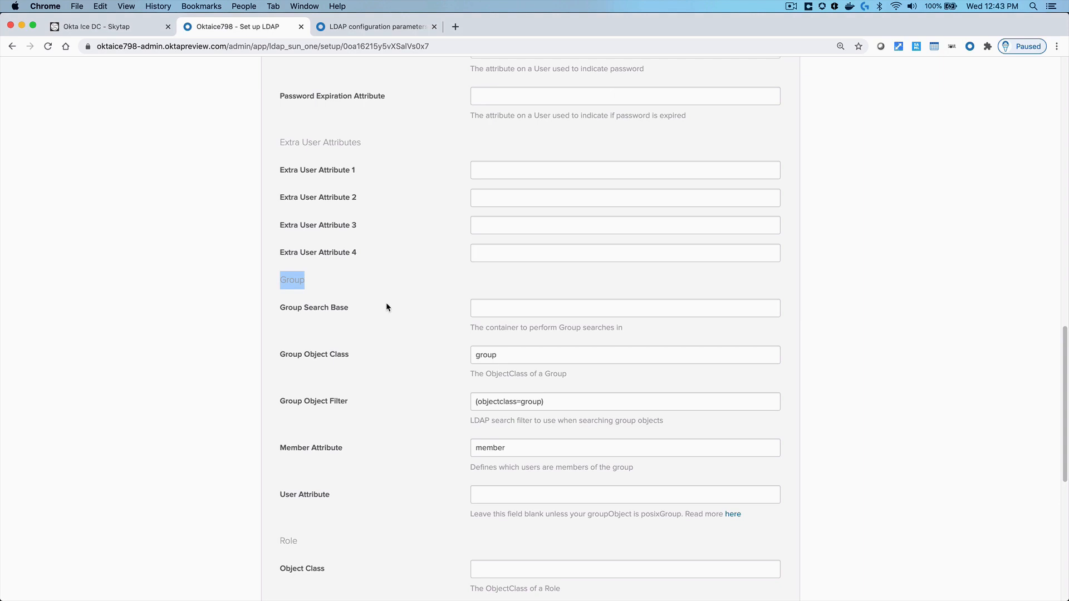
Check the Employees container in Active Directory before filling the empty Group Search Base
triple_click(338, 310)
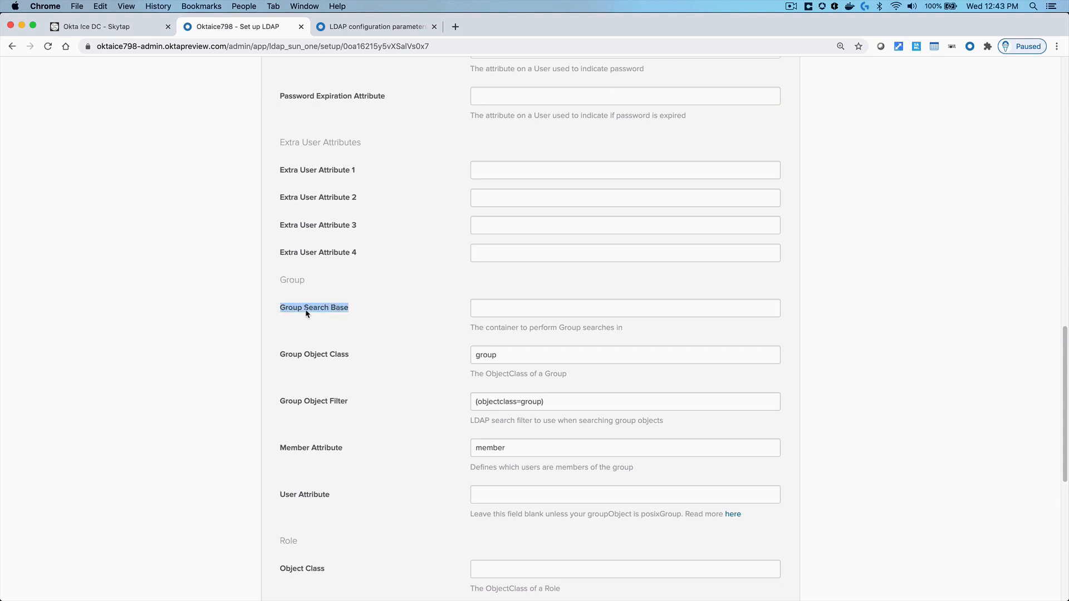
left_click(502, 313)
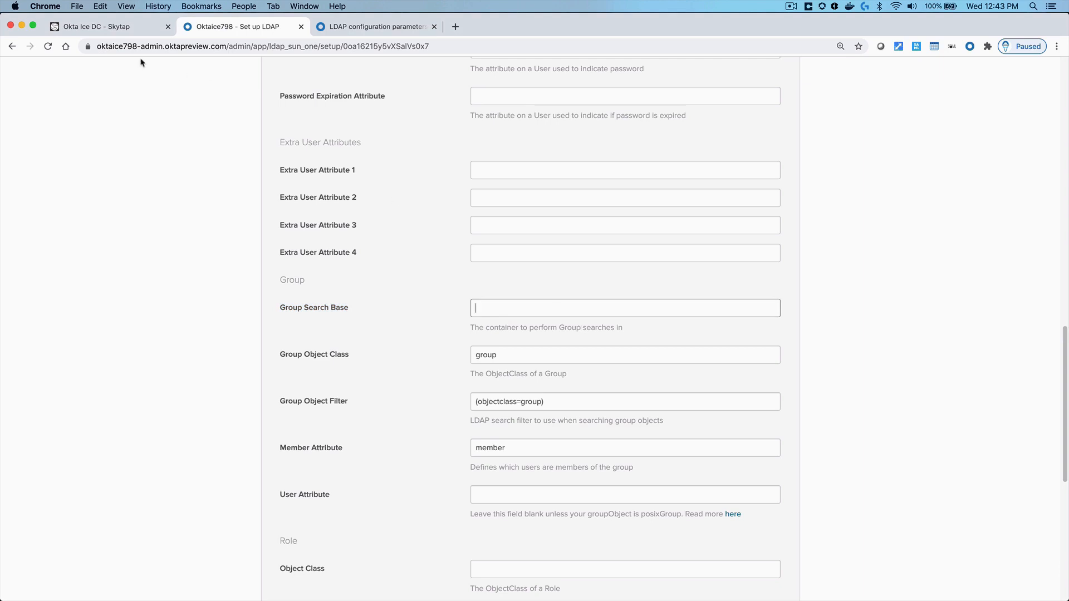
left_click(123, 28)
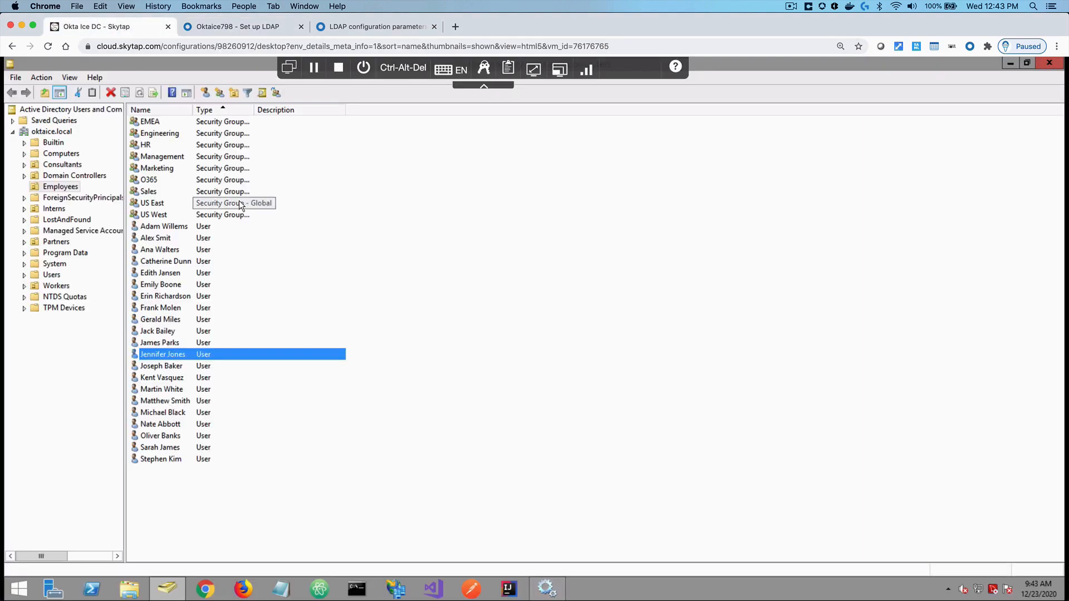
left_click(70, 189)
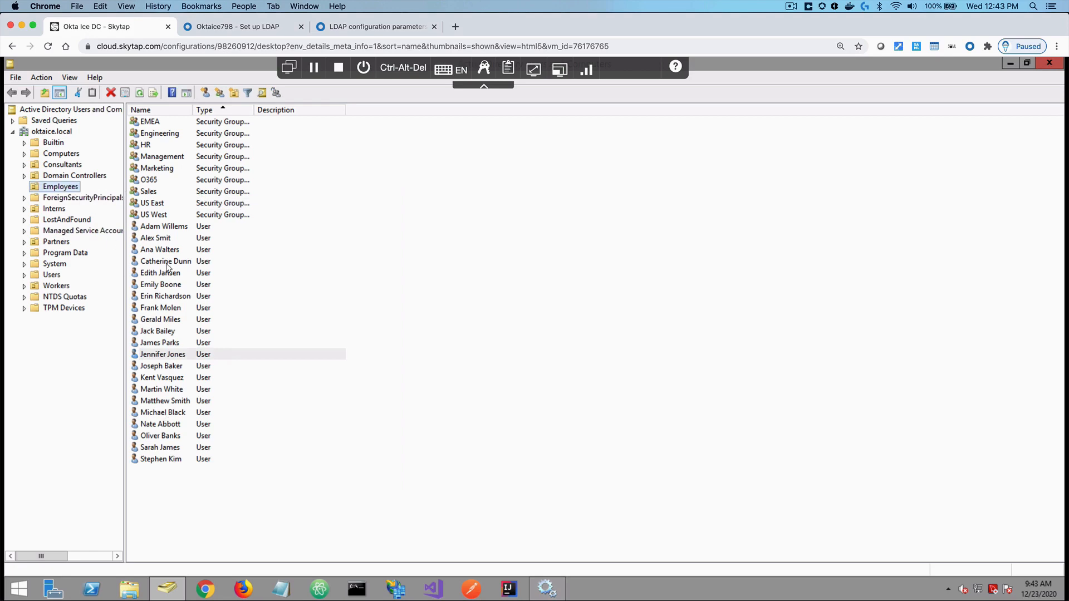
left_click(234, 27)
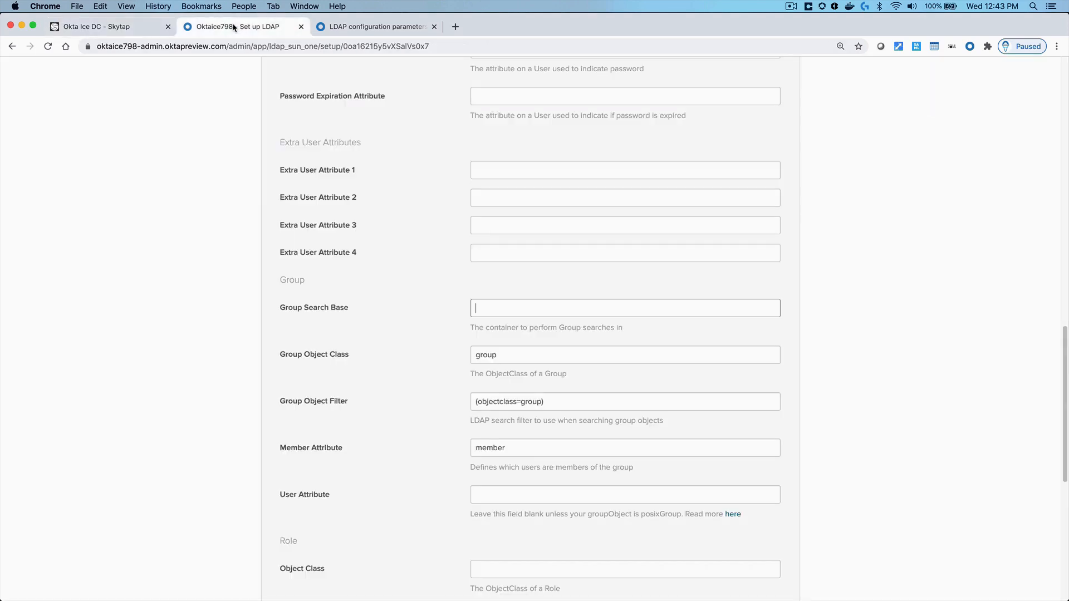
Copy the User Search Base value into Group Search Base as OU=Employees,DC=Oktaice,DC=local
scroll(416, 234, "up", 5)
scroll(417, 231, "up", 4)
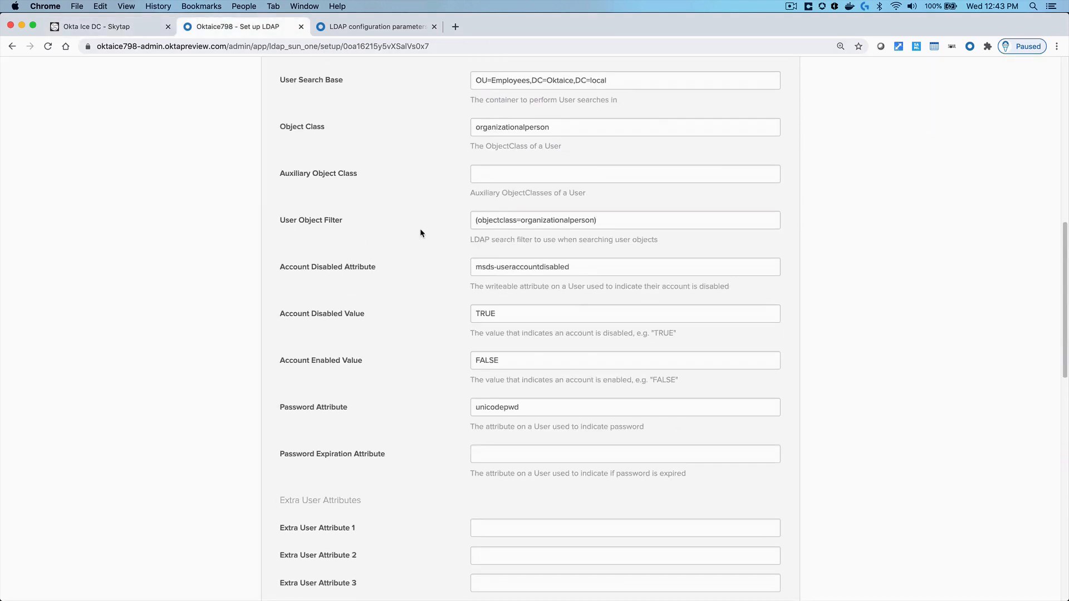
left_click(522, 142)
triple_click(522, 142)
key("super+c")
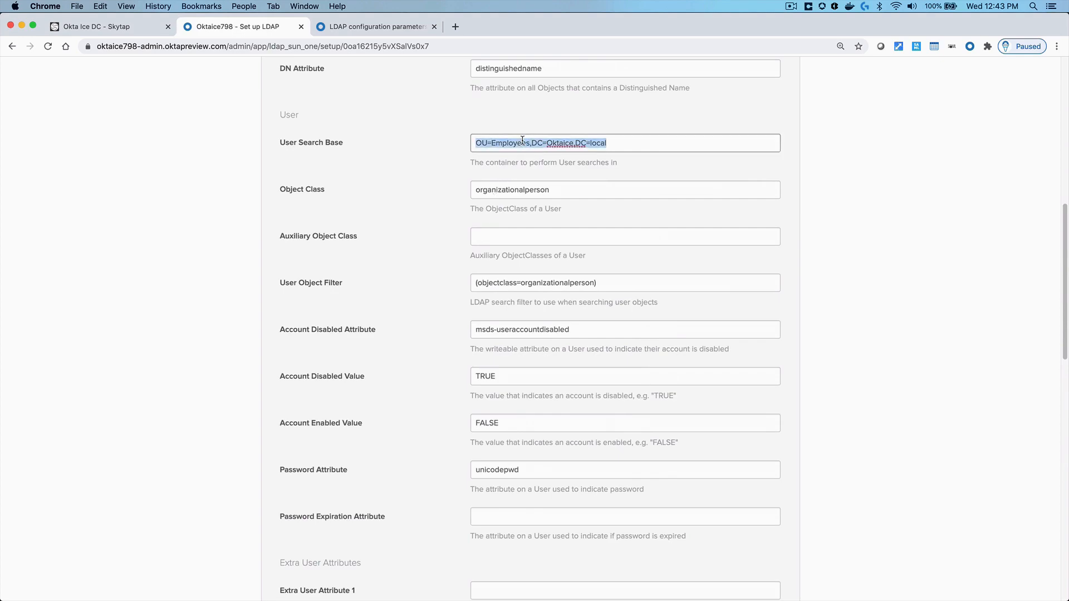
scroll(468, 289, "down", 10)
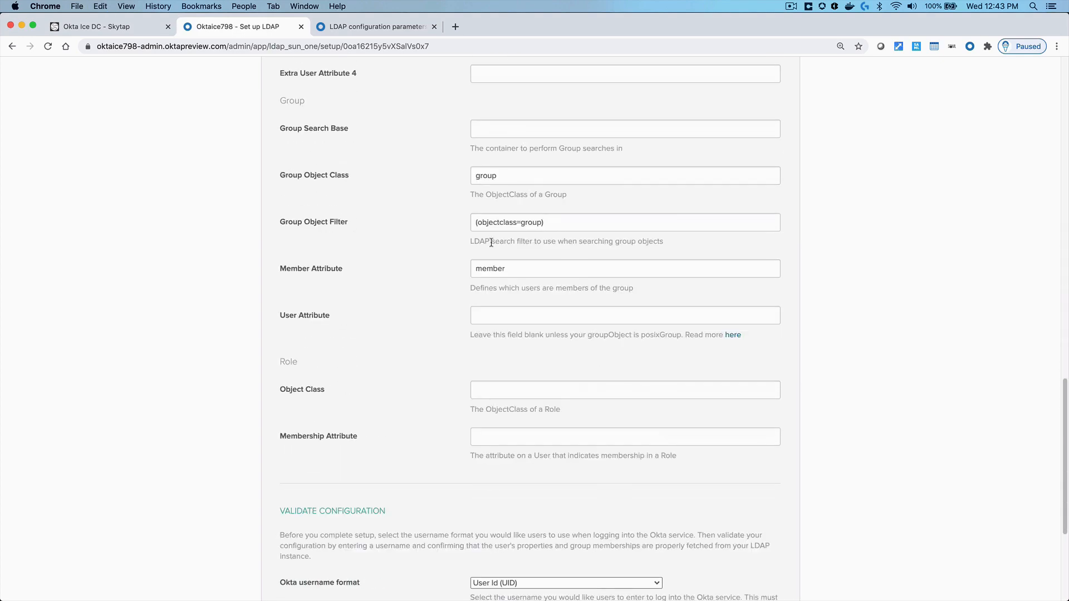
left_click(497, 129)
key("super+v")
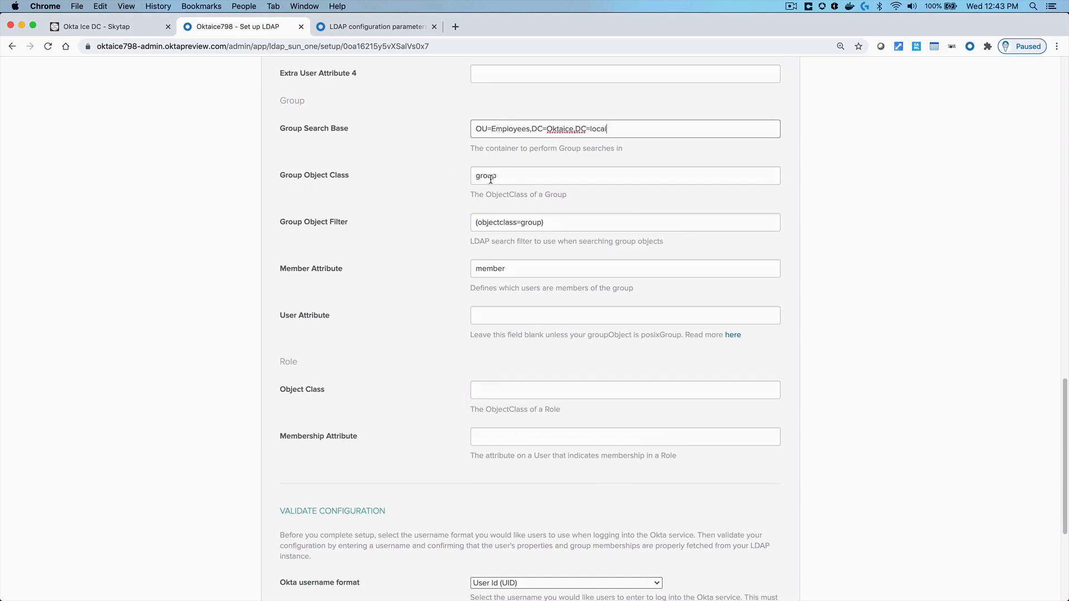
left_click(97, 27)
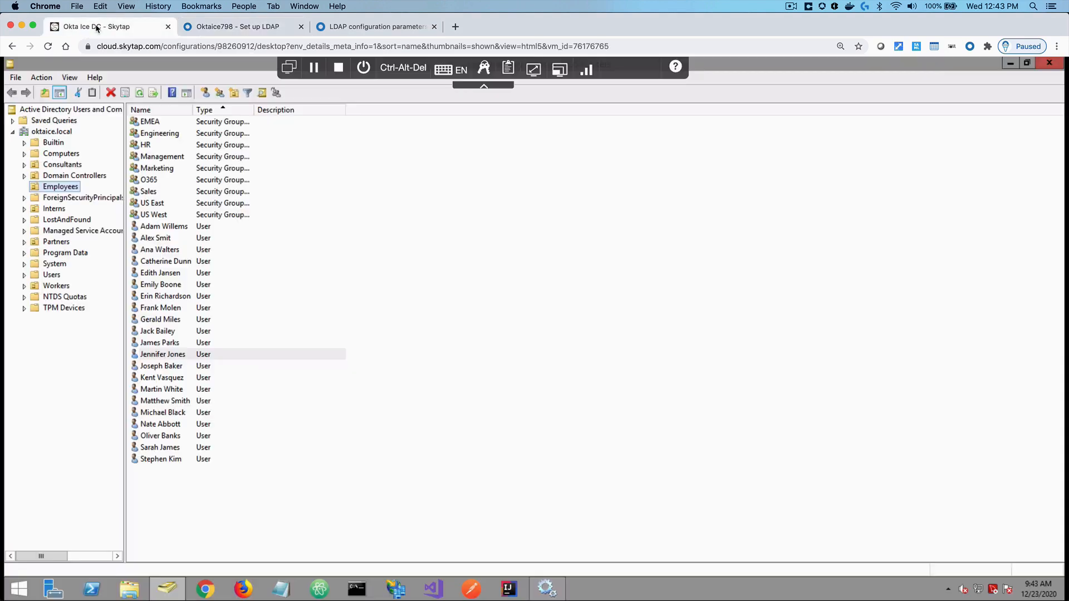
Confirm in the Attribute Editor that the Engineering group's objectClass is top; group
left_click(165, 137)
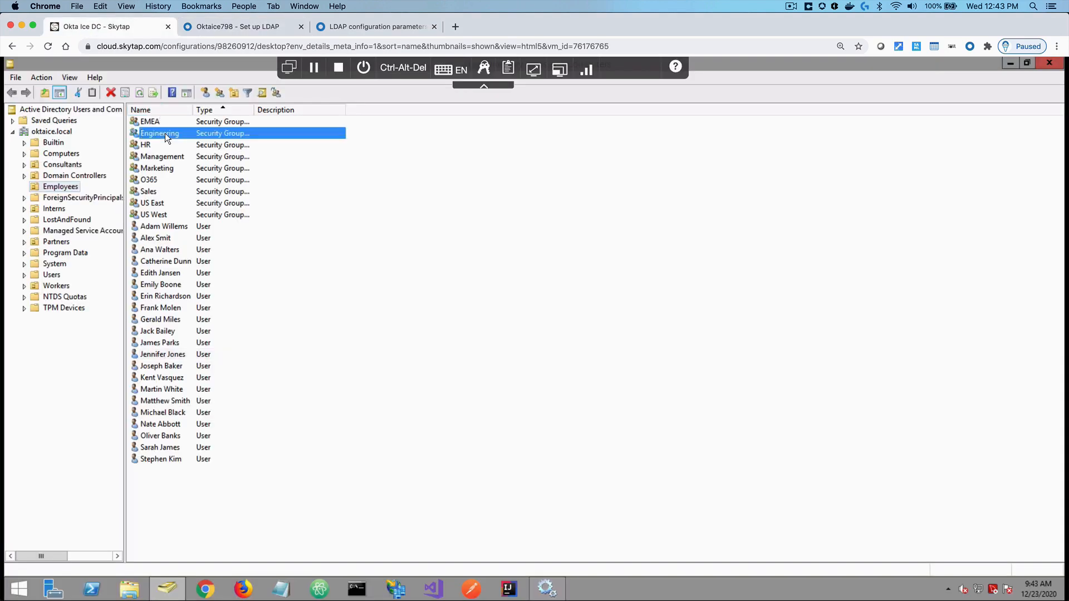
double_click(165, 133)
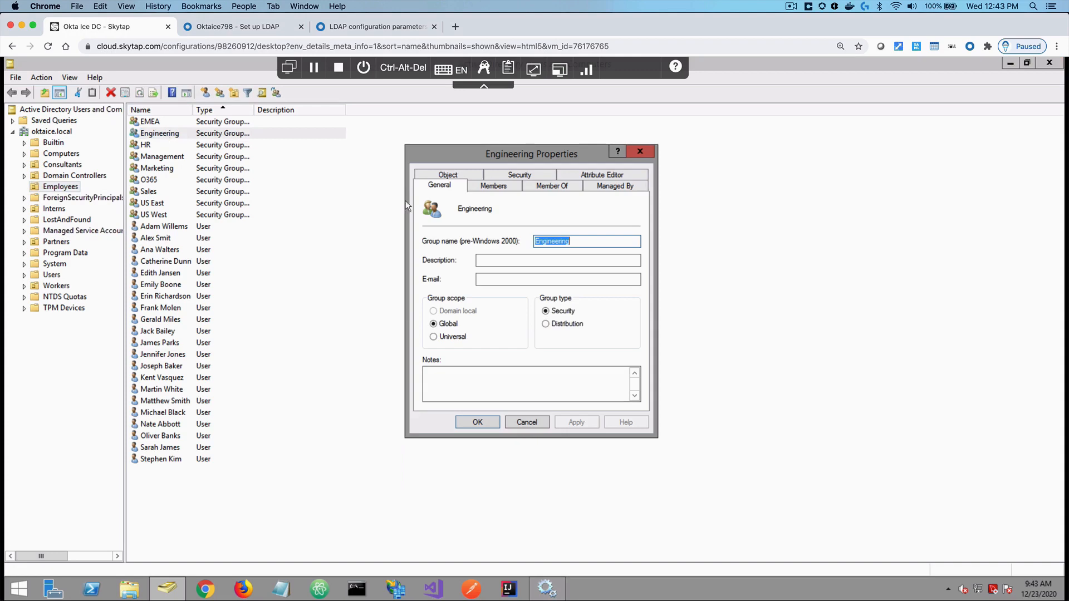
left_click(602, 177)
left_click(457, 248)
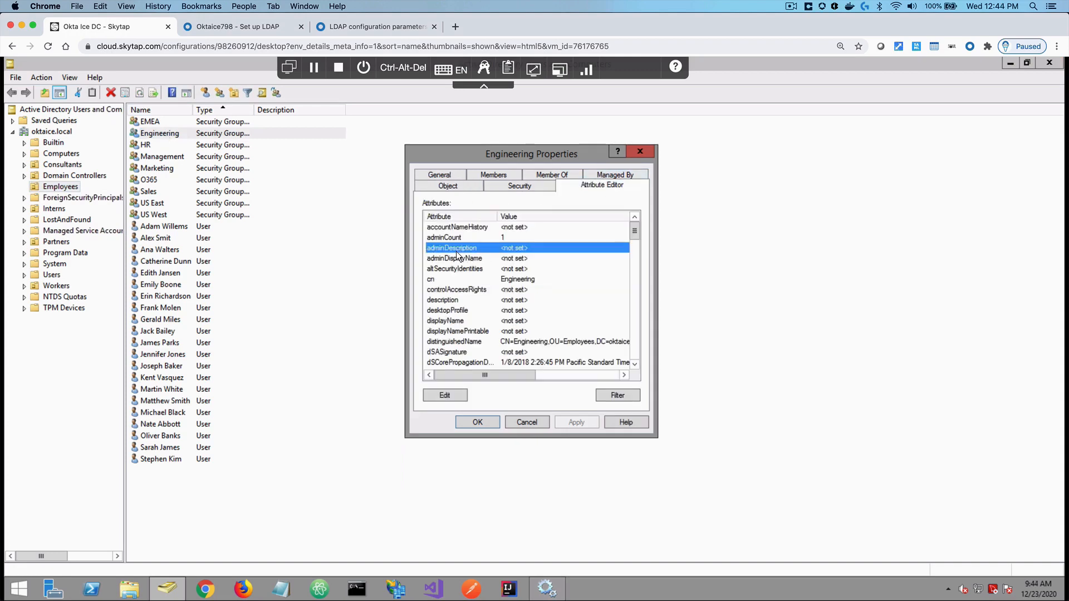
key("o")
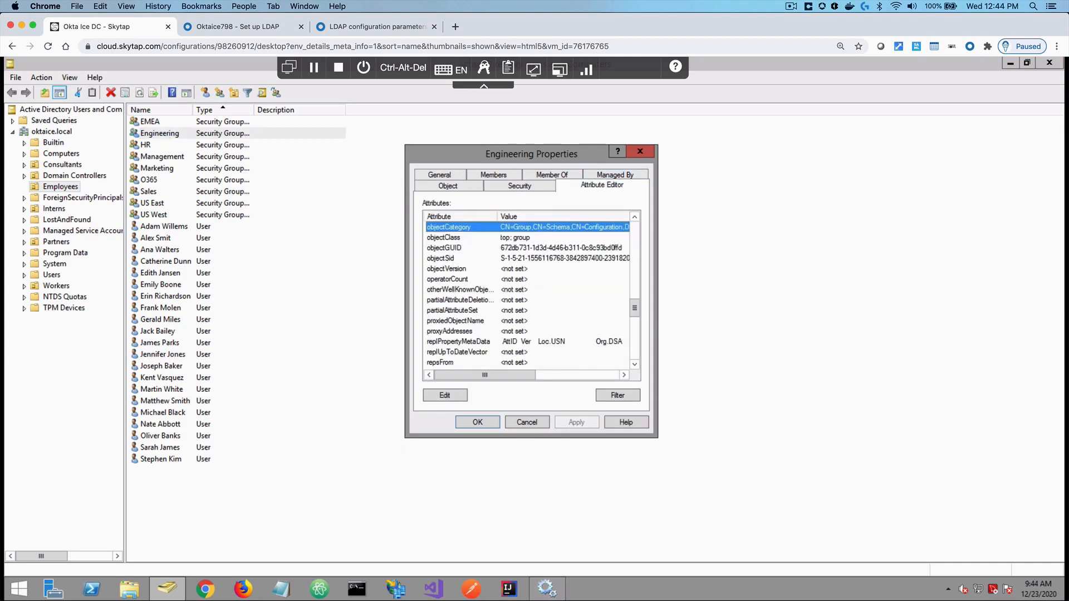
left_click(521, 239)
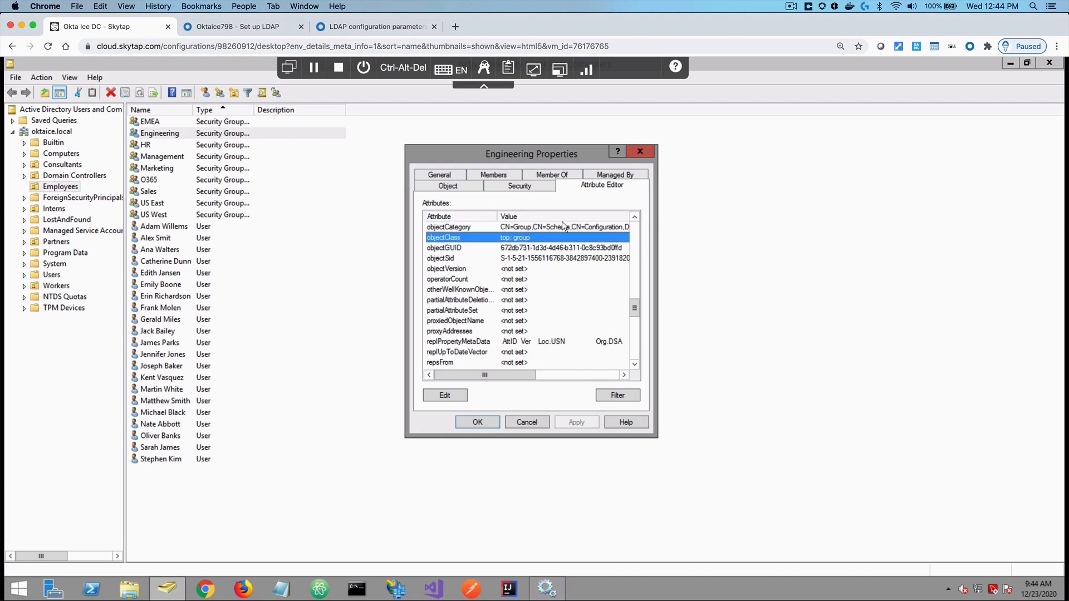
left_click(640, 150)
left_click(272, 31)
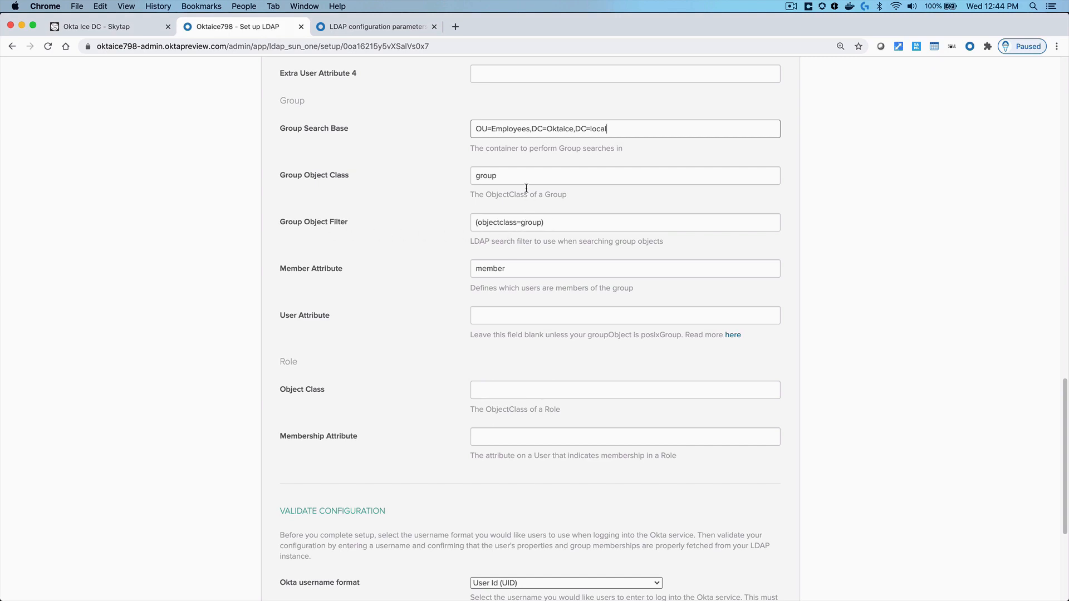
triple_click(510, 128)
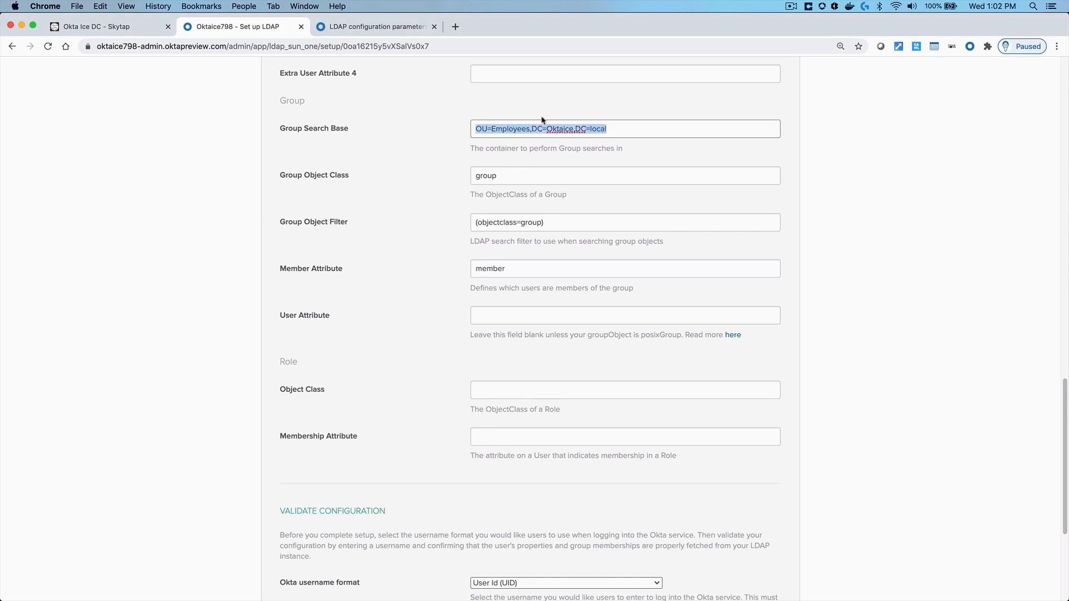
triple_click(526, 221)
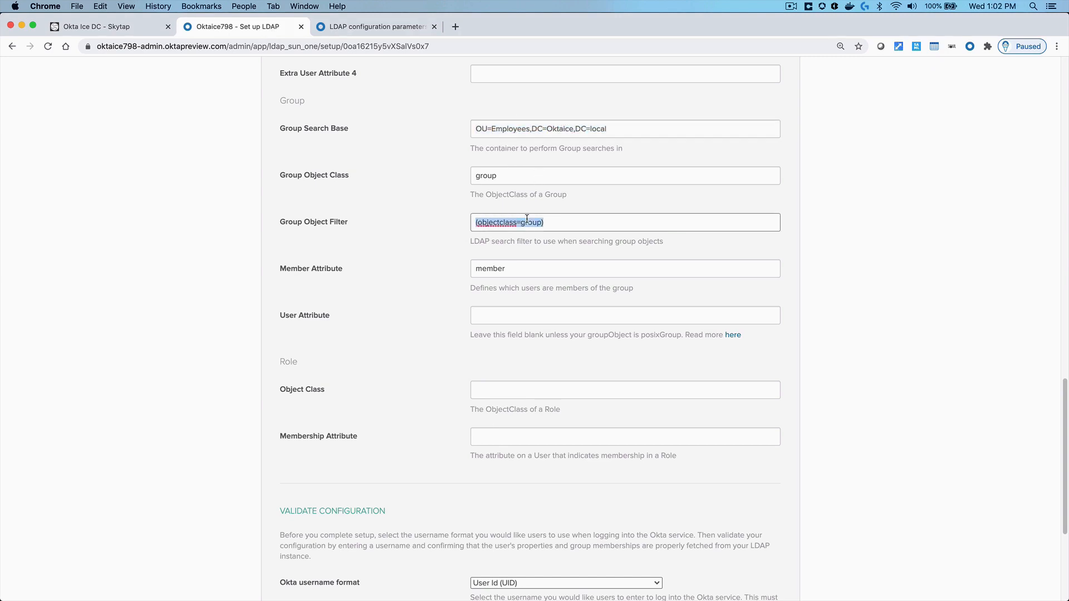
triple_click(308, 269)
triple_click(308, 318)
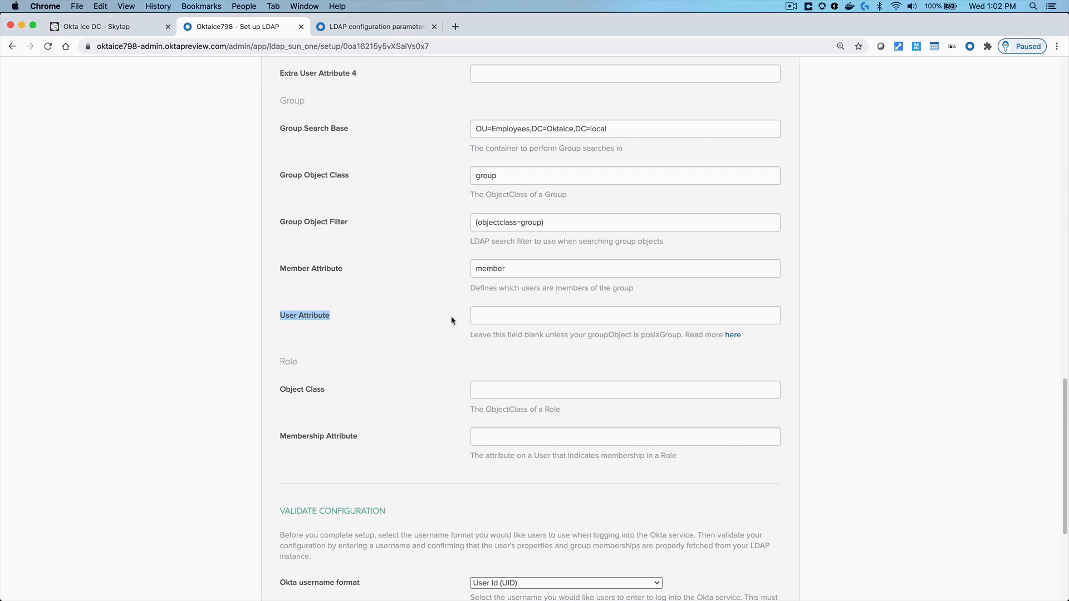
left_click(498, 315)
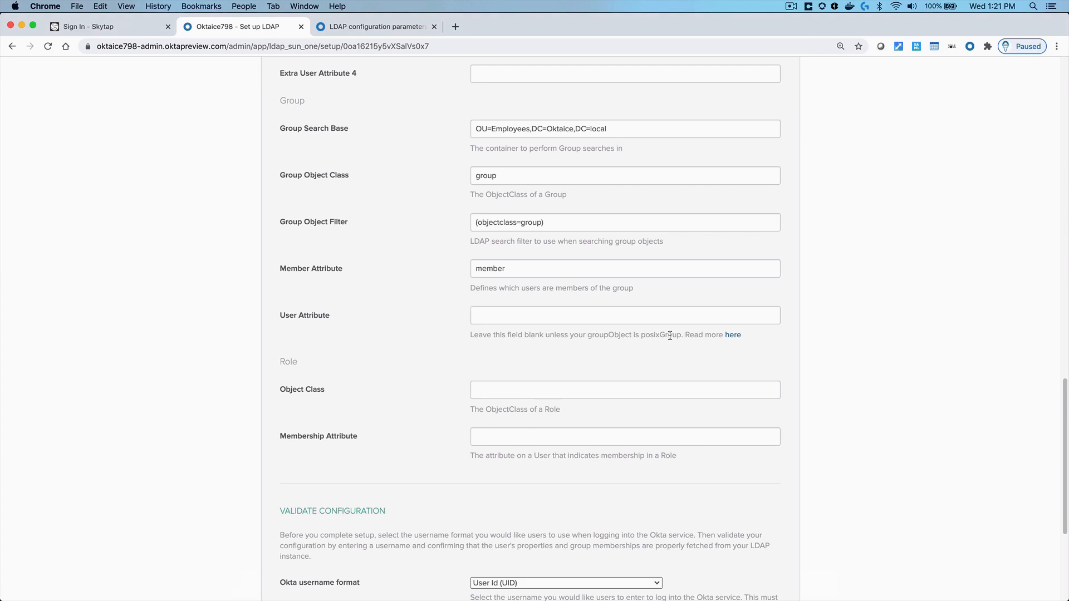
double_click(289, 362)
triple_click(305, 389)
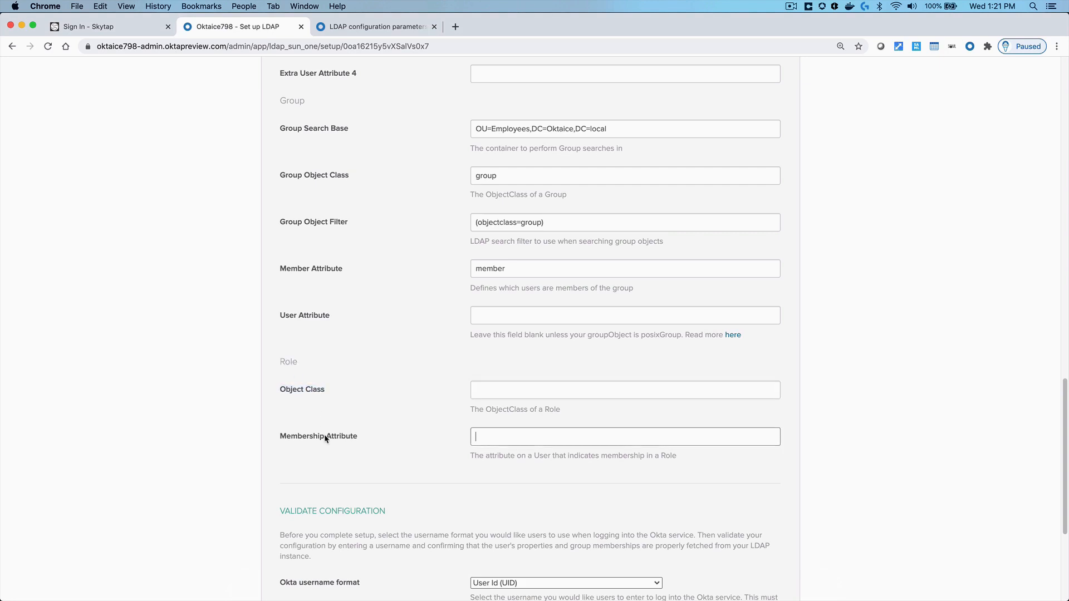
triple_click(322, 436)
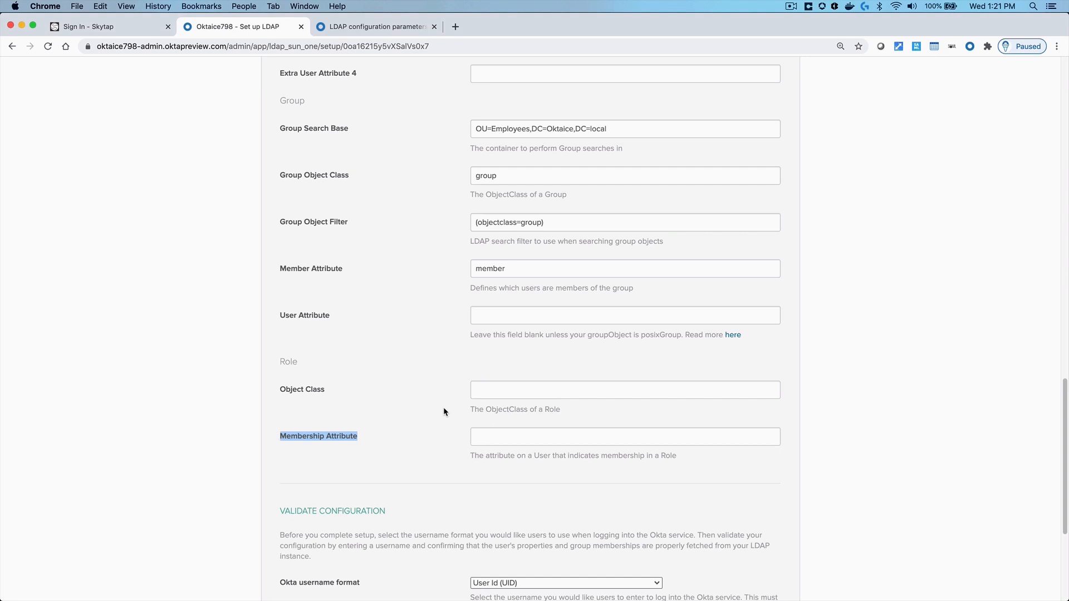
left_click(438, 455)
scroll(439, 454, "down", 3)
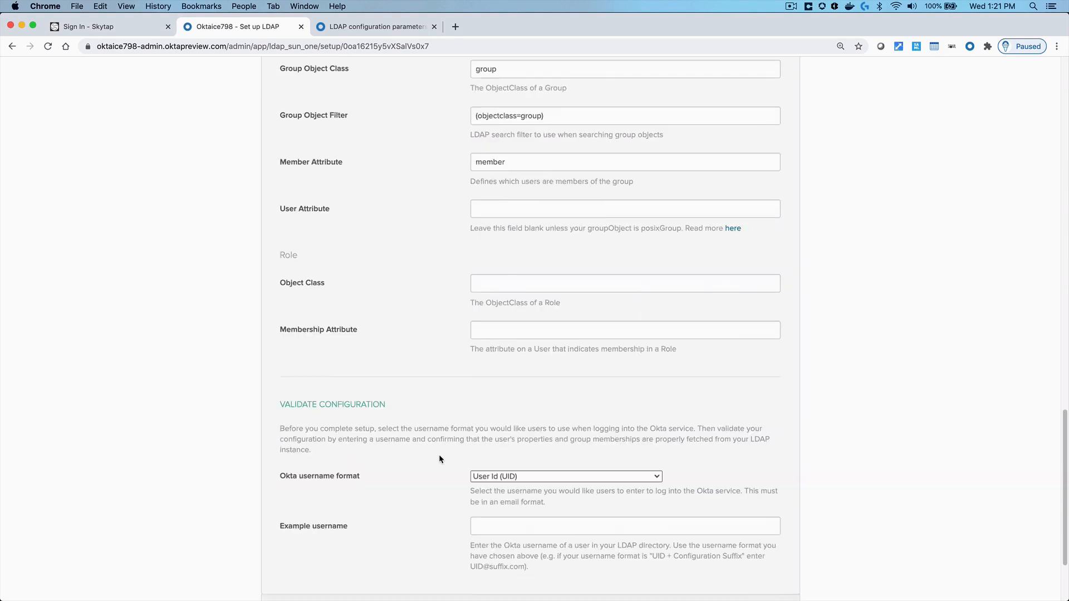
Show the Okta username format choices in Validate Configuration, currently User Id (UID)
scroll(440, 459, "down", 2)
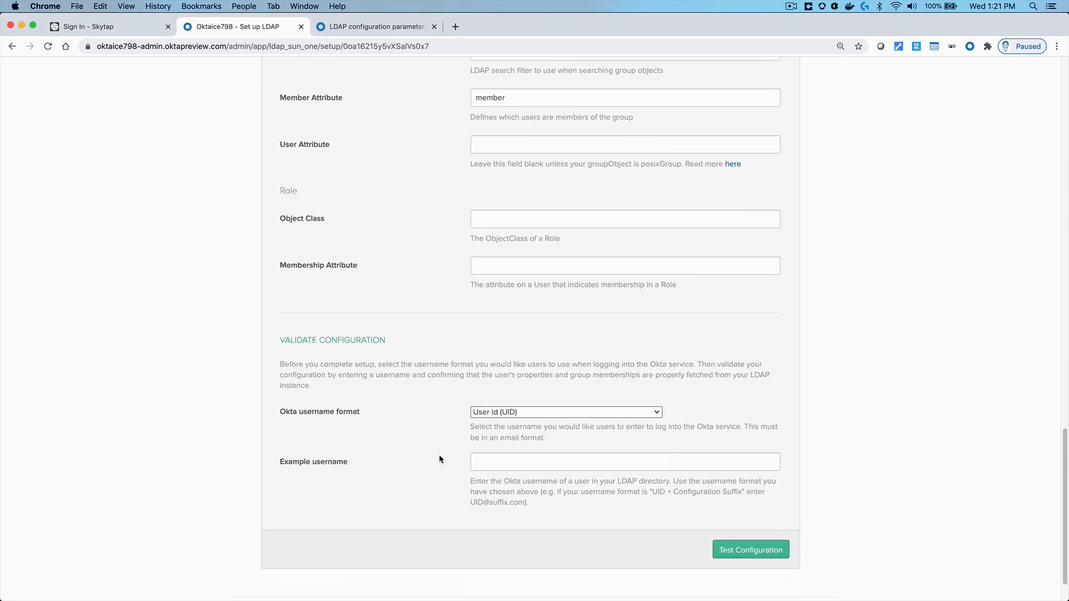
triple_click(310, 340)
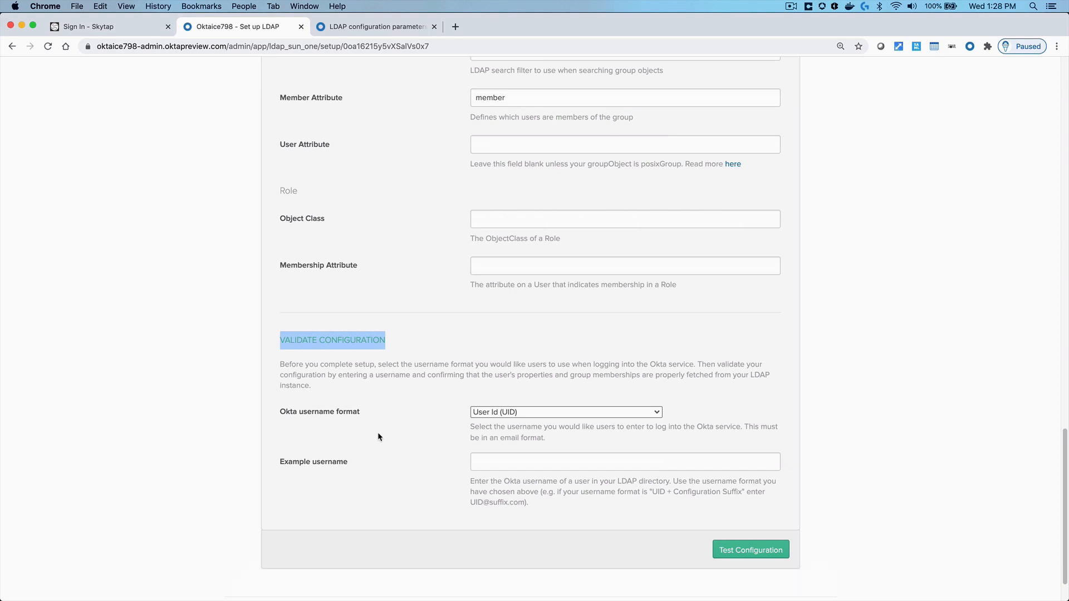
triple_click(328, 413)
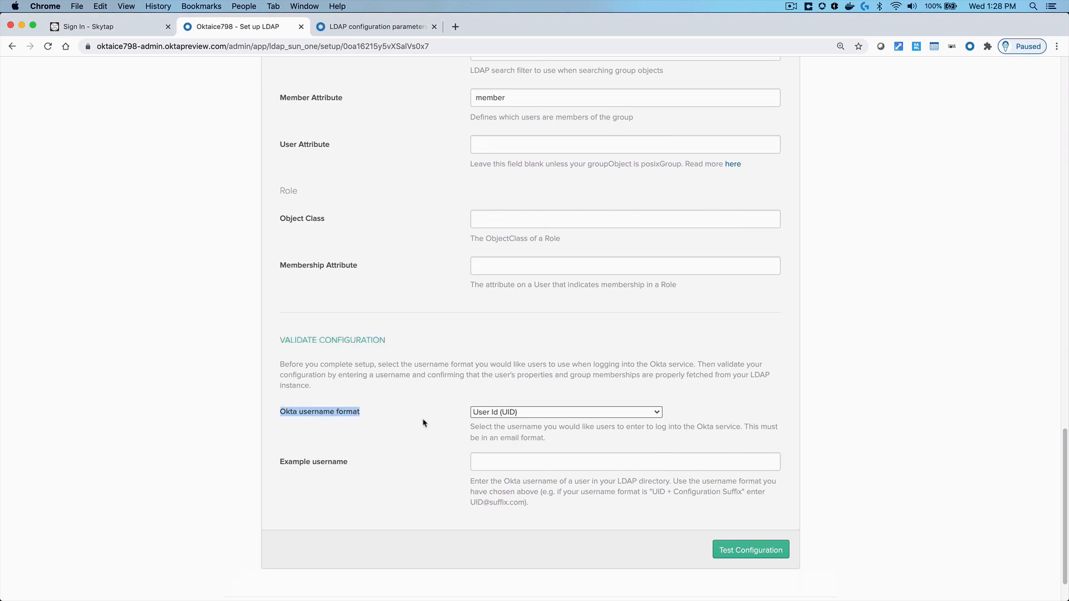
left_click(498, 417)
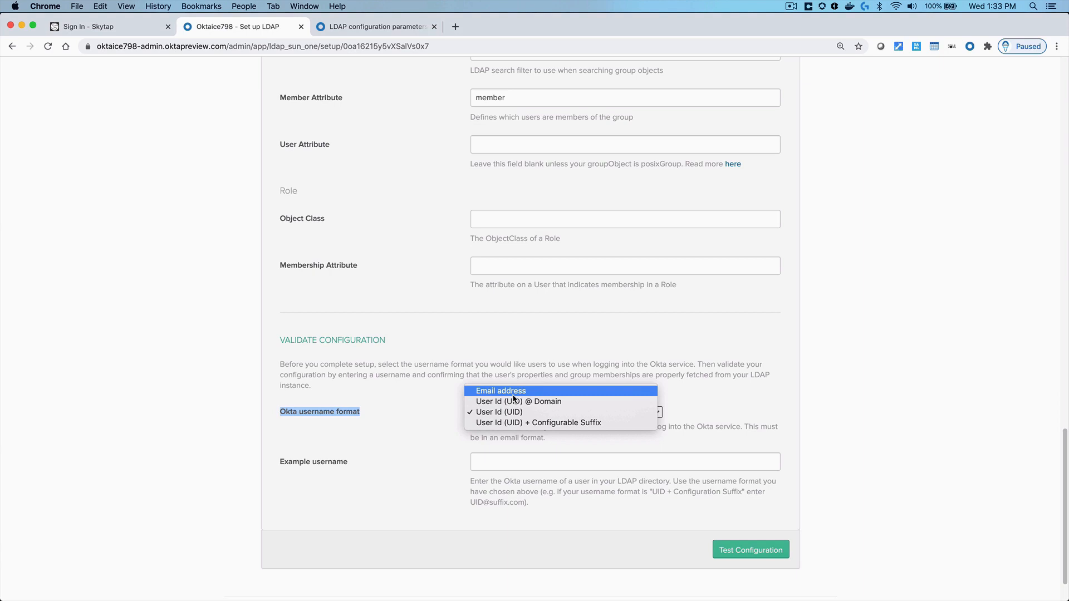
Switch the Okta username format to Email address and test with the sample user's email, which fails on uid
left_click(513, 392)
left_click(506, 459)
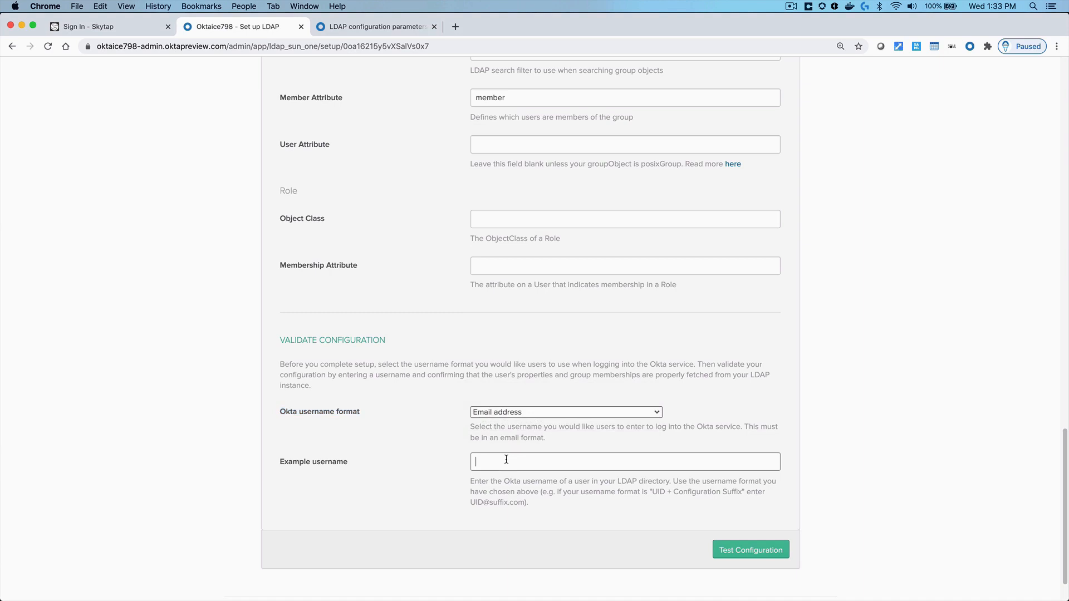
left_click(745, 551)
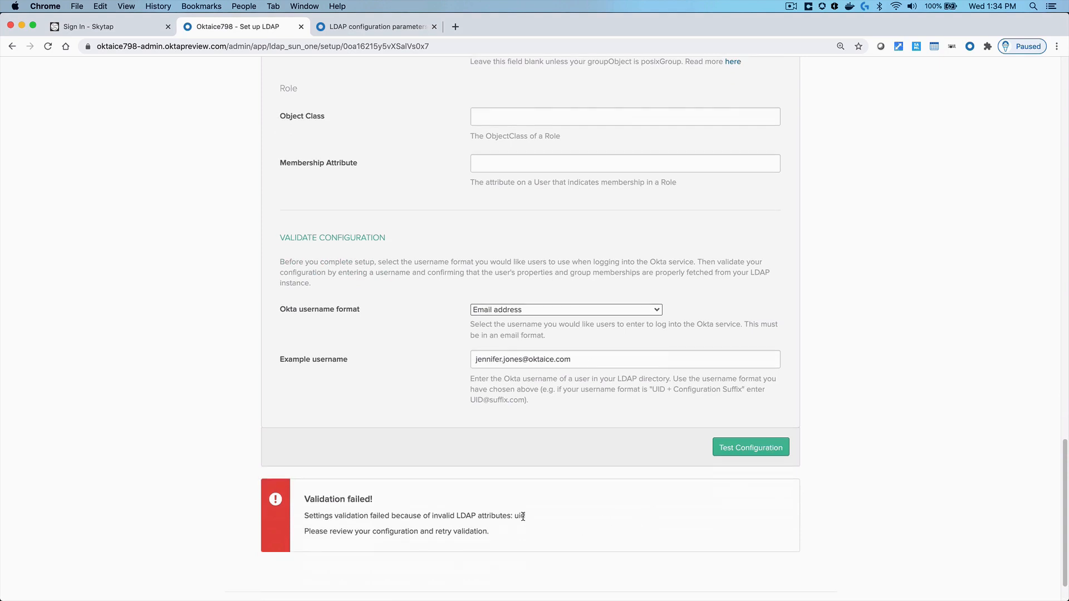
left_click_drag(526, 515, 516, 514)
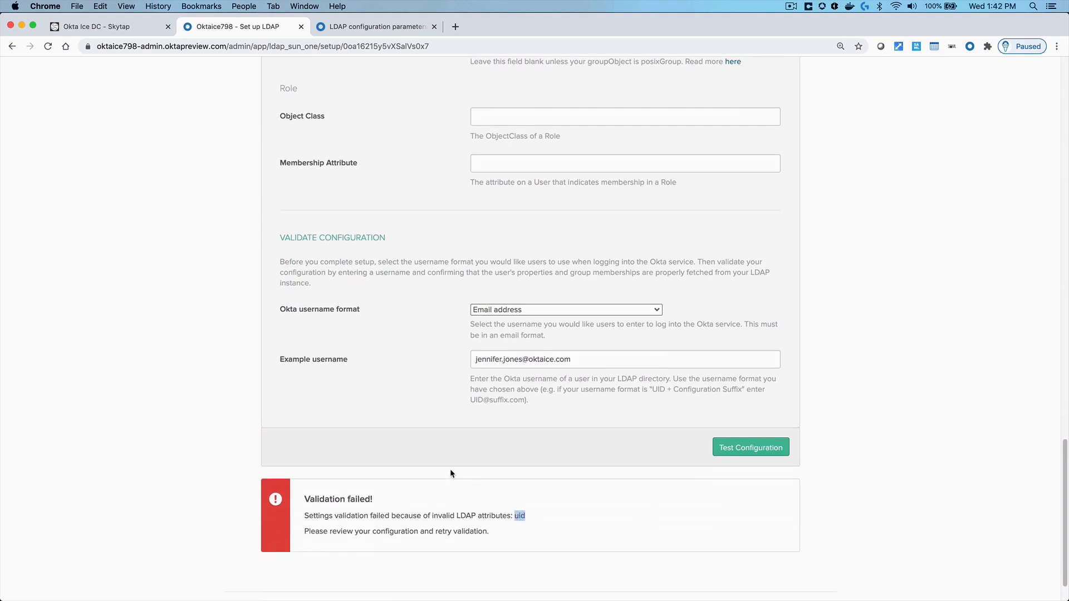
In Active Directory, add the sample user's email address as their uid attribute value, then return to Okta
left_click(109, 27)
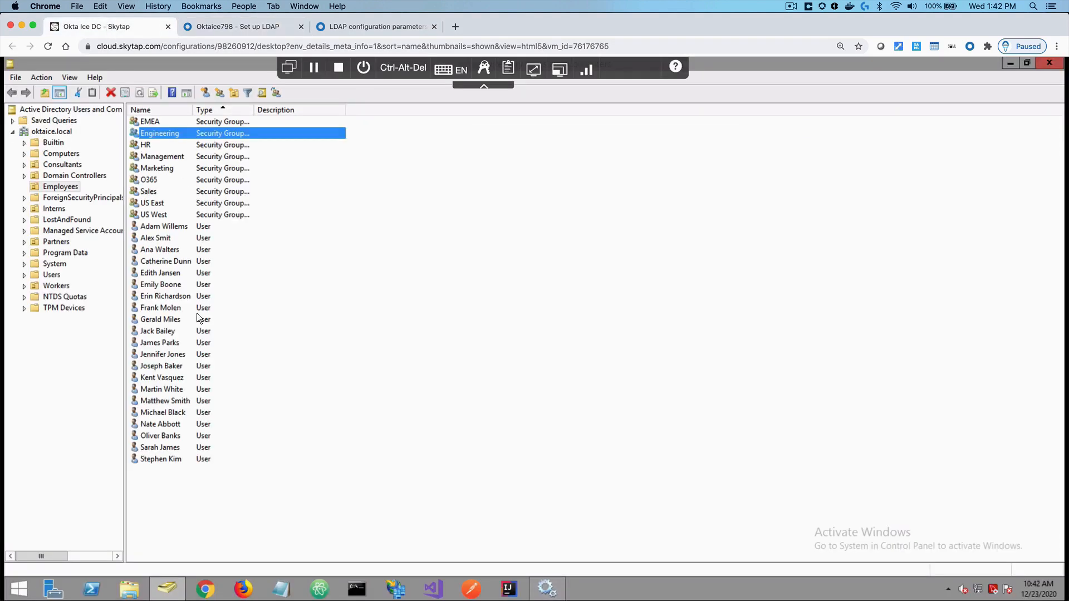
double_click(173, 354)
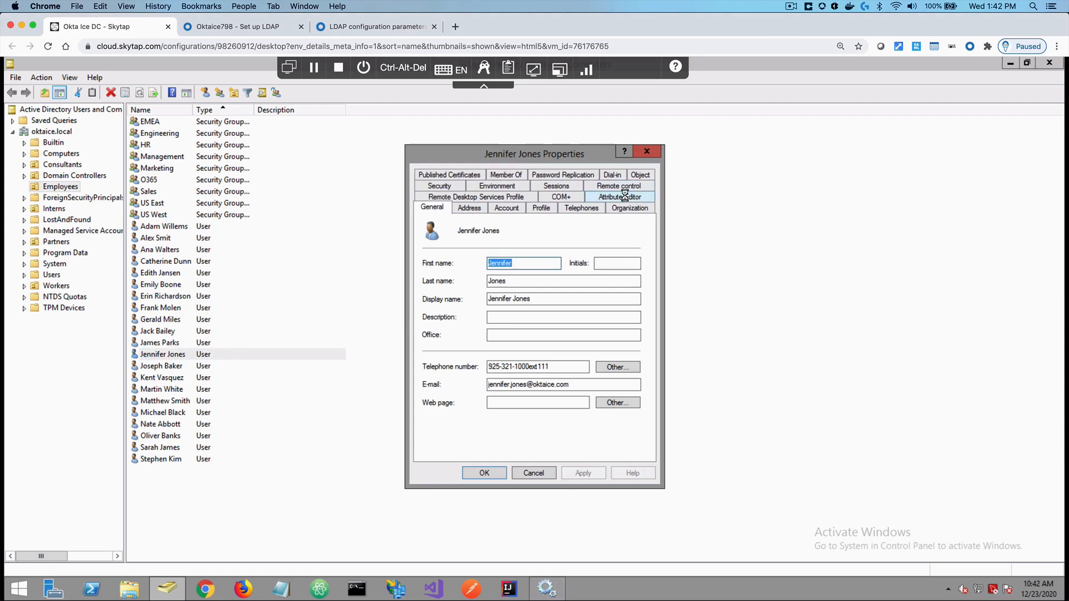
left_click(625, 198)
left_click(466, 272)
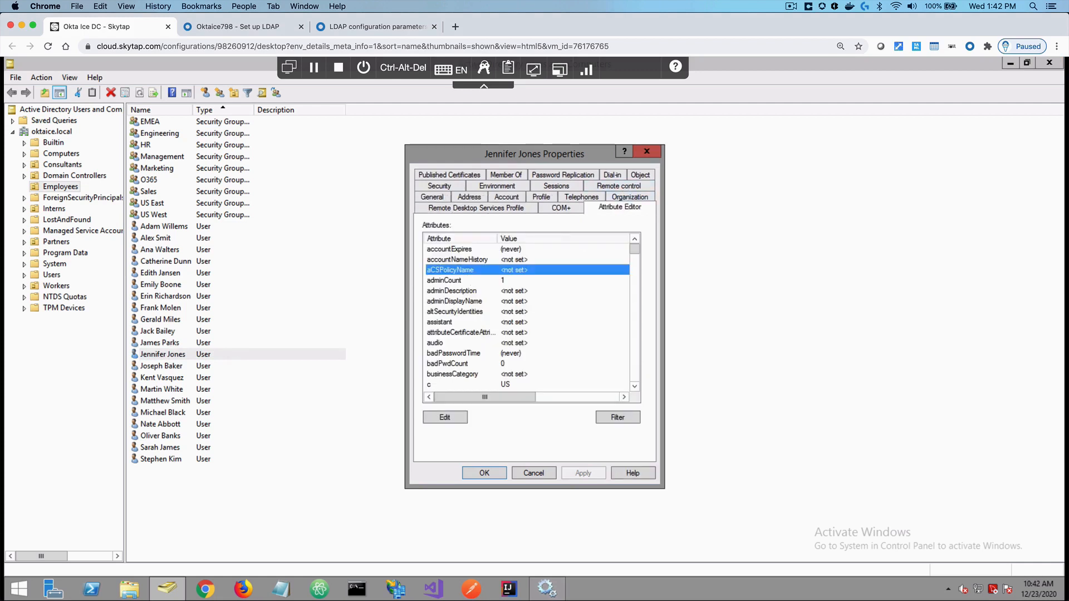
type("uid")
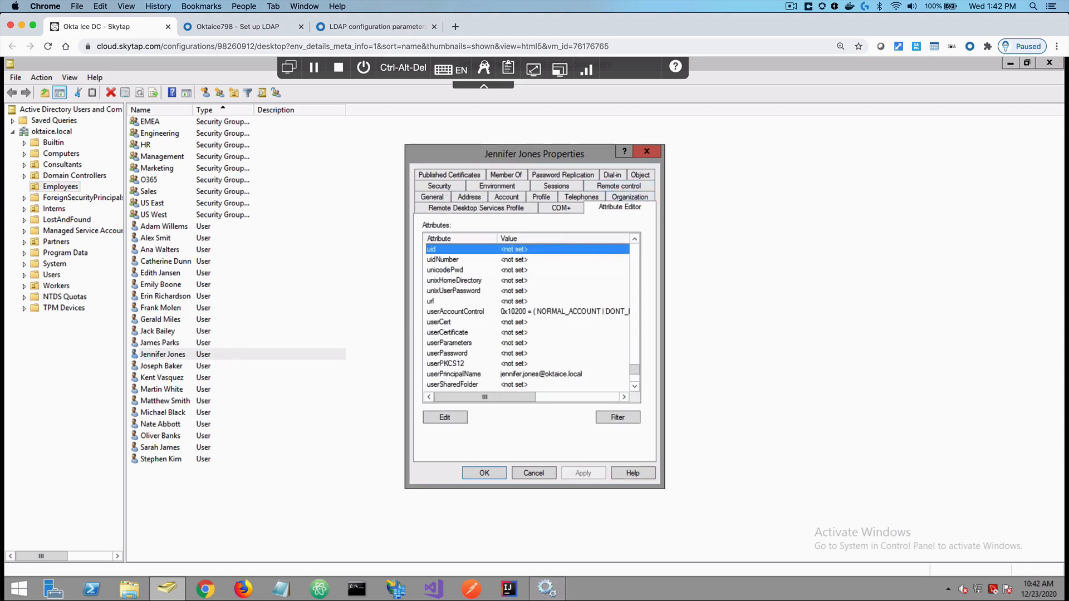
double_click(467, 249)
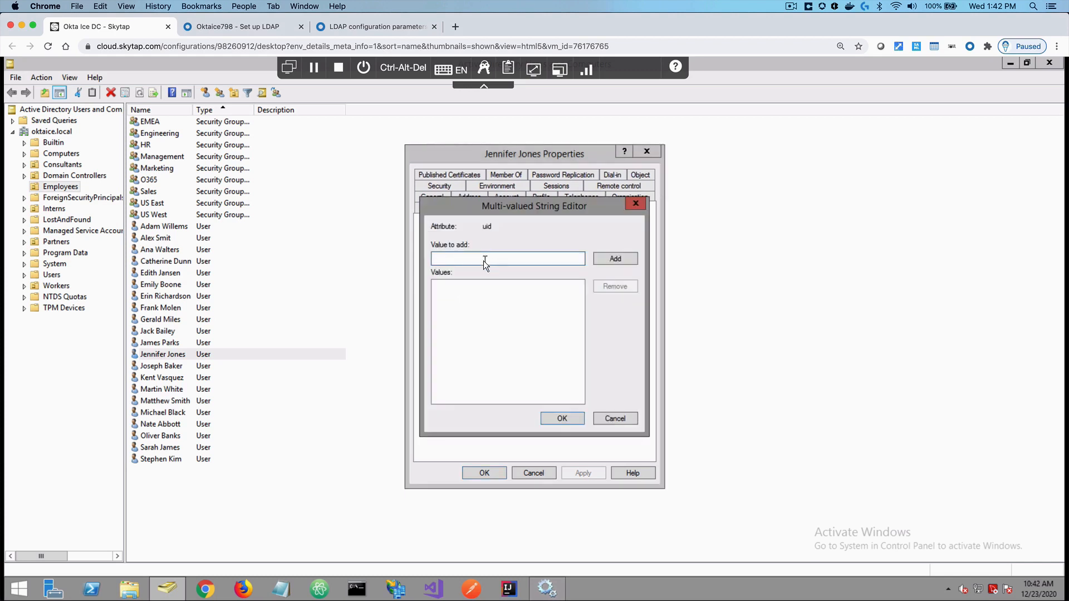
left_click(623, 259)
left_click(563, 419)
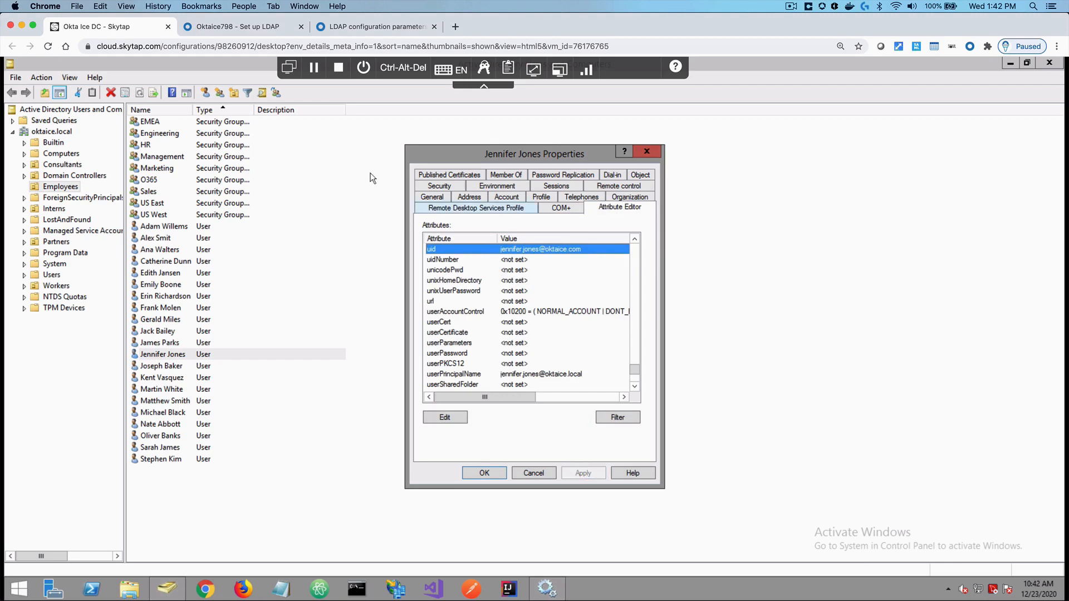
left_click(266, 31)
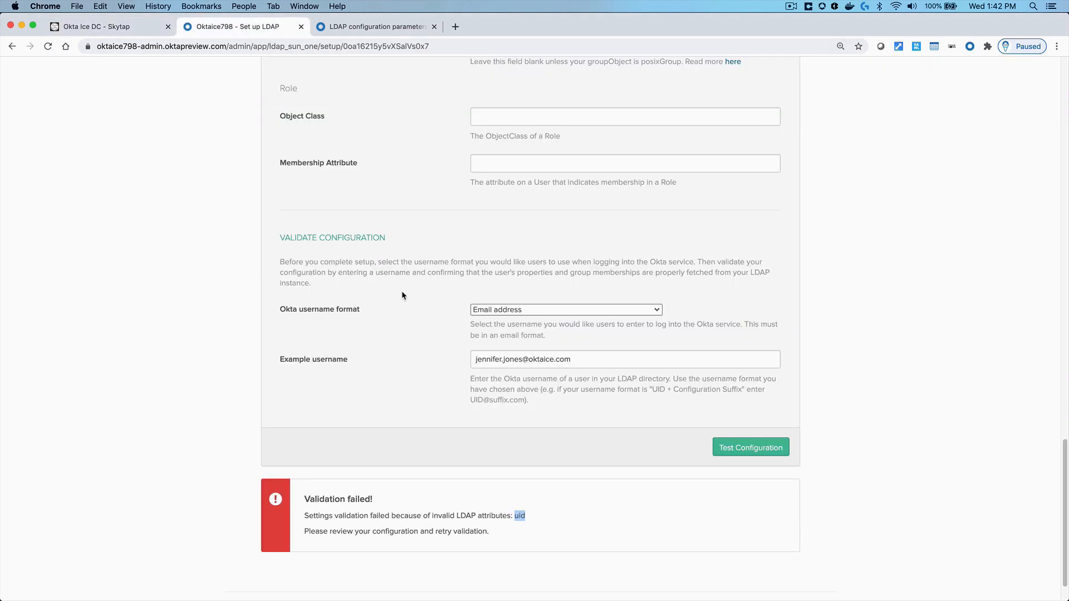
Rerun the configuration test and review the Validation Successful details, including the sample user's UID
left_click(749, 453)
scroll(650, 436, "down", 4)
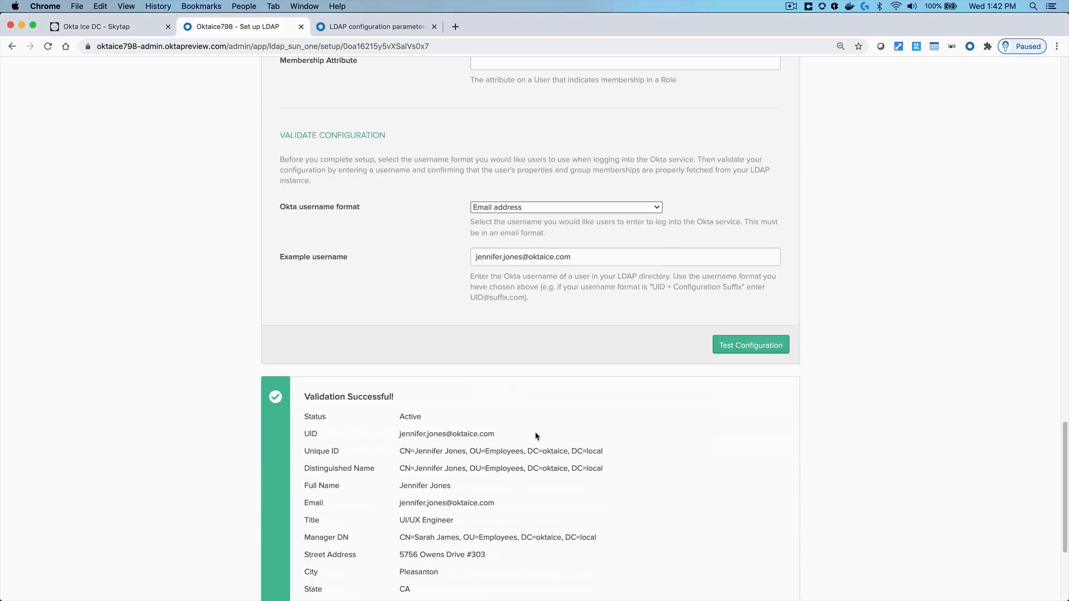
left_click_drag(495, 434, 400, 434)
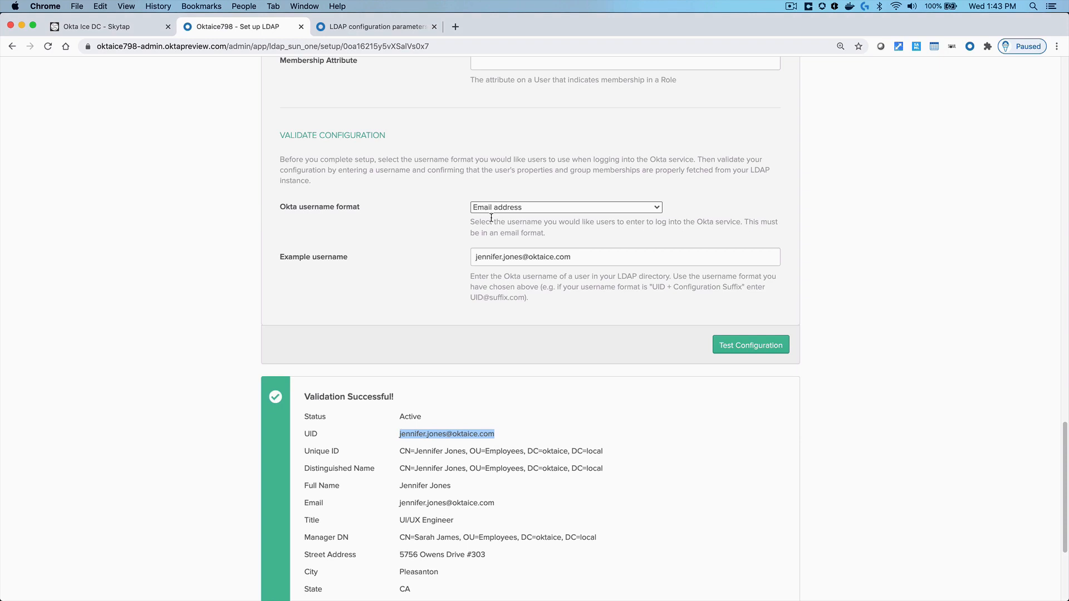
left_click(524, 211)
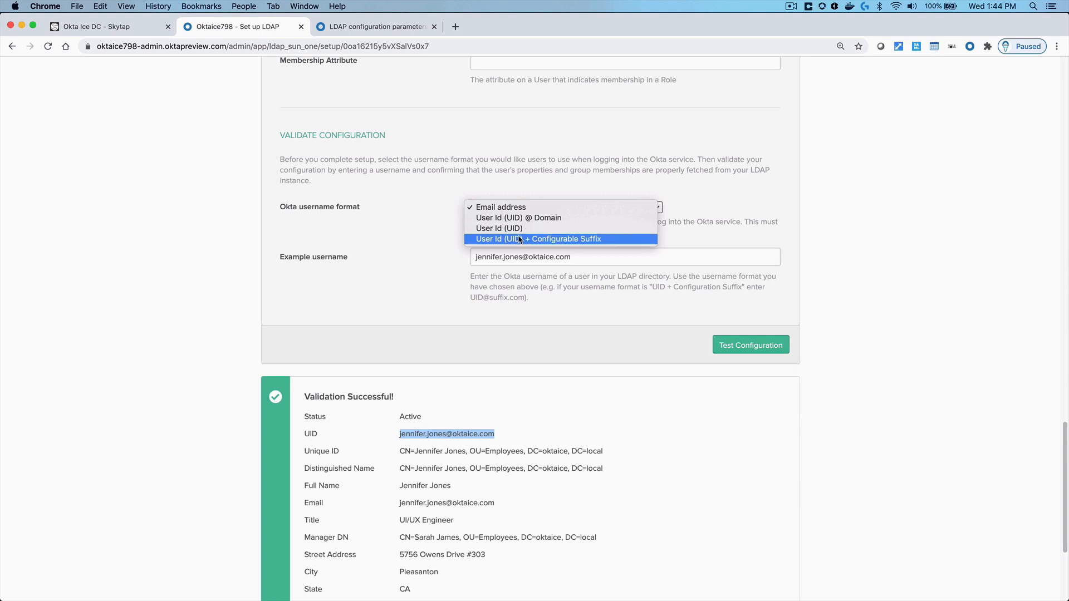
Try the UID + Configurable Suffix format, revert to Email address, and continue past validation
left_click(519, 239)
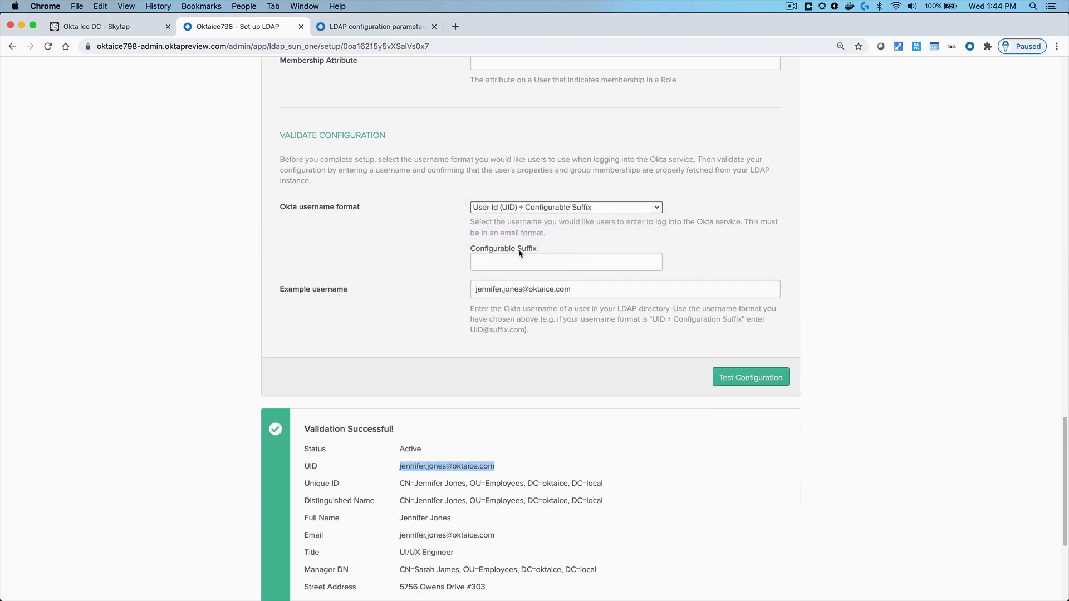
left_click(514, 262)
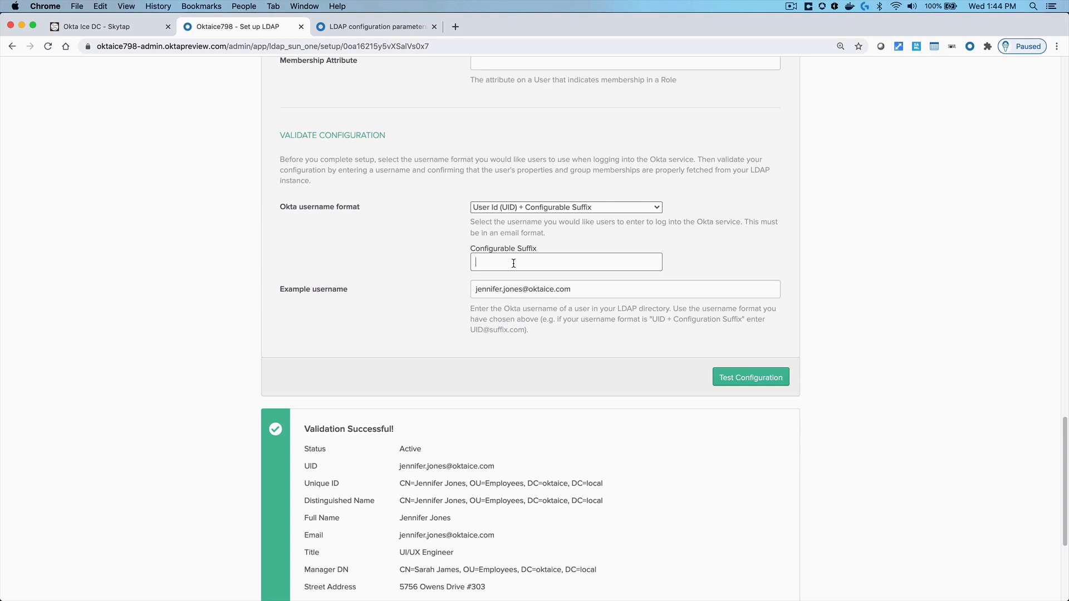
left_click(520, 207)
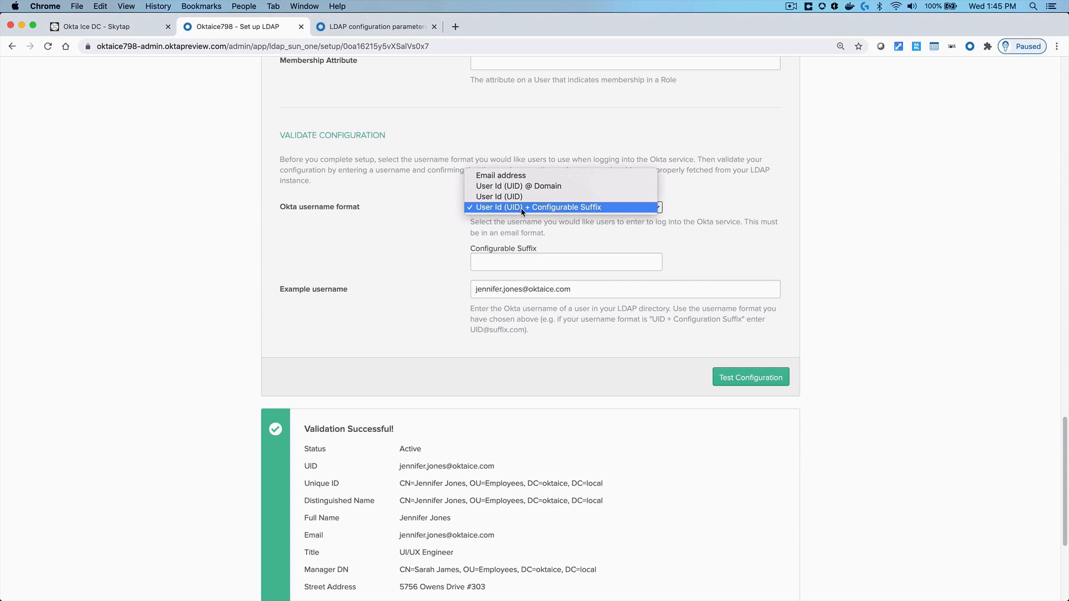
left_click(520, 176)
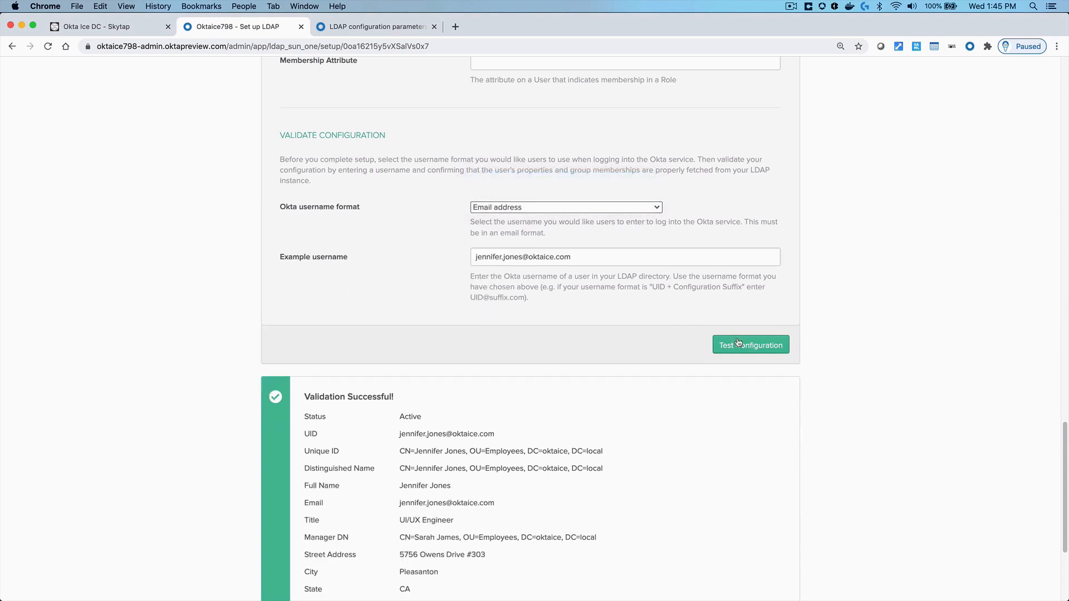
scroll(713, 423, "down", 5)
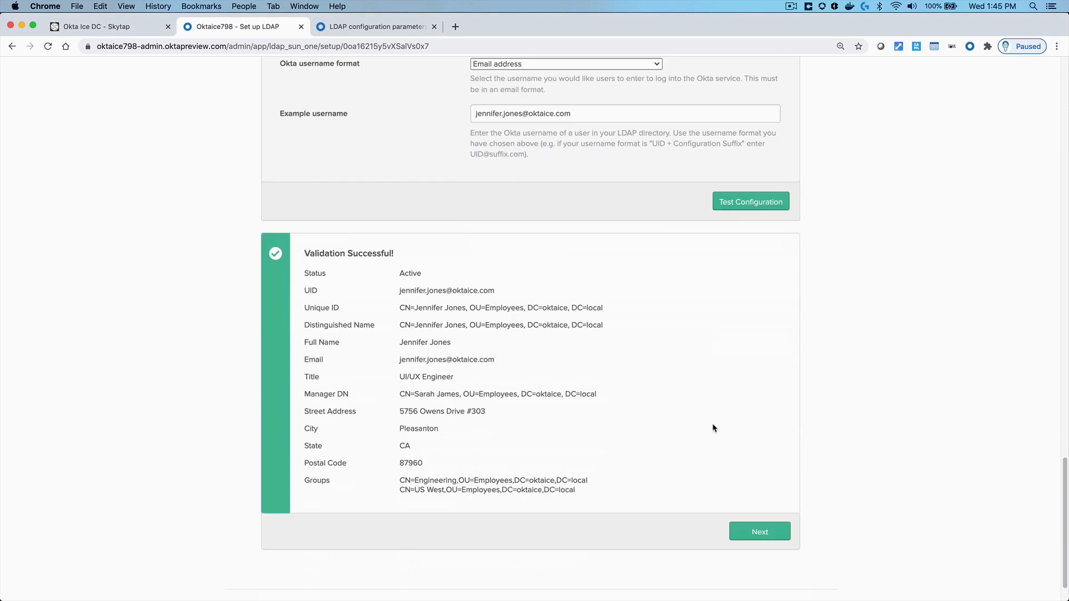
left_click(760, 532)
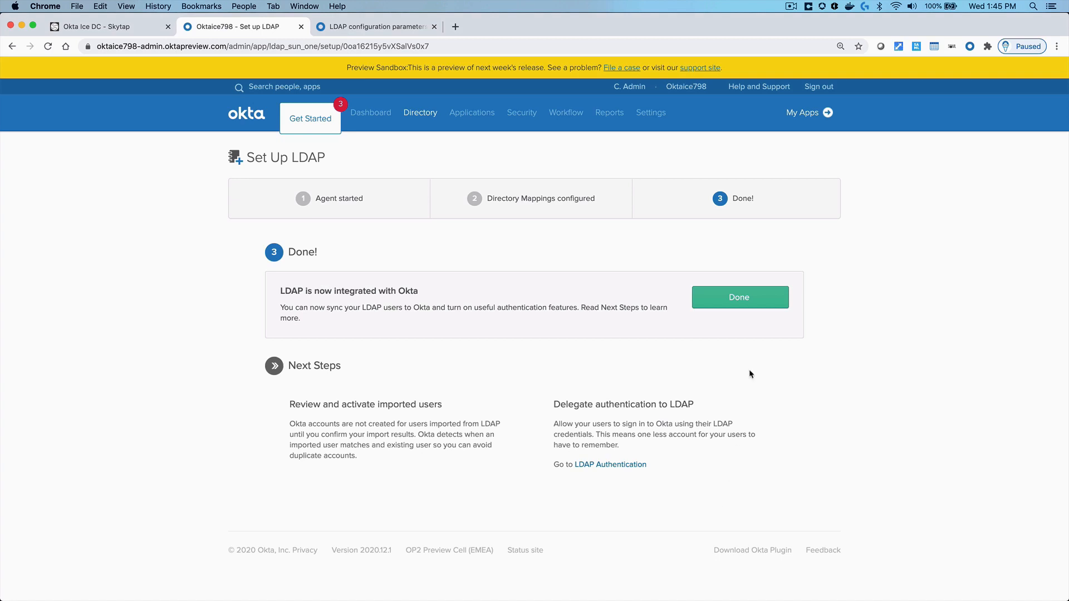
Finish setup and check the new LDAP integration's Agents tab and empty People tab
left_click(733, 299)
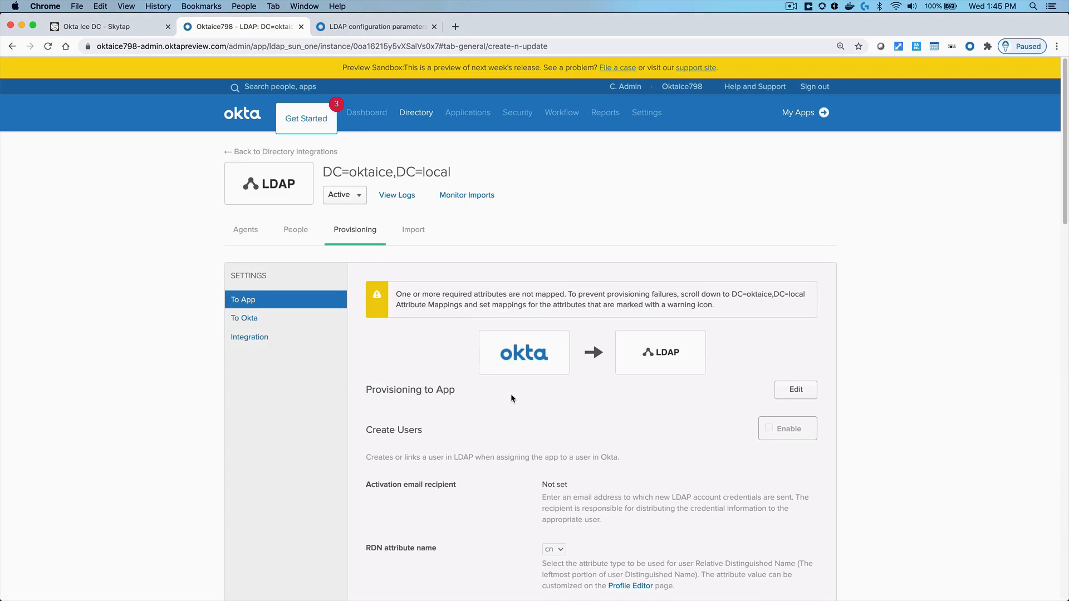
left_click(253, 230)
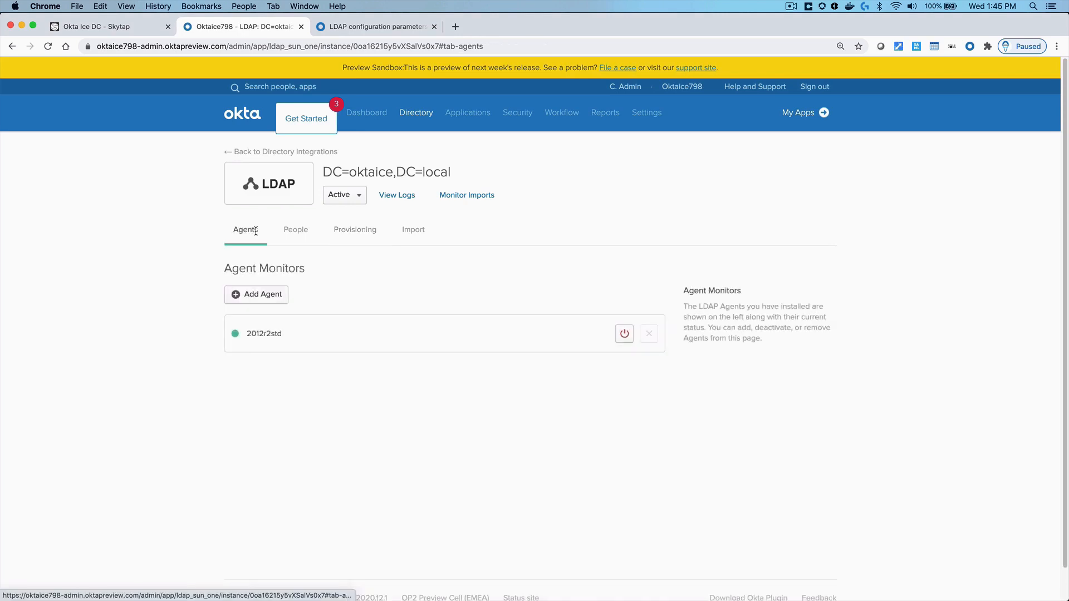
left_click(293, 229)
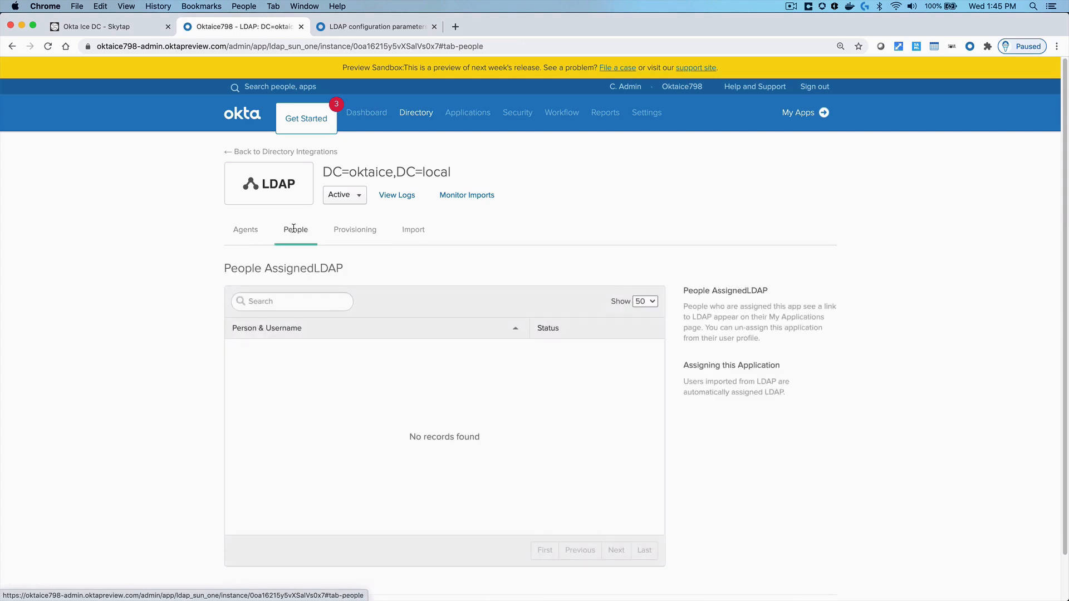
Bring up the To Okta provisioning settings: import never scheduled, Email address usernames, 15-minute clock skew
left_click(339, 228)
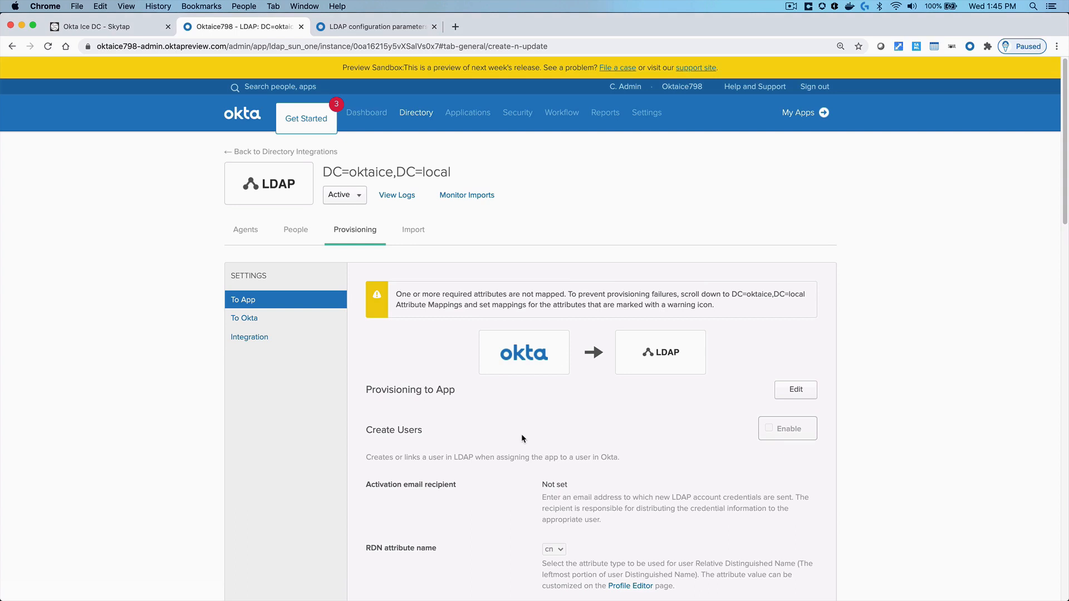
scroll(500, 437, "down", 5)
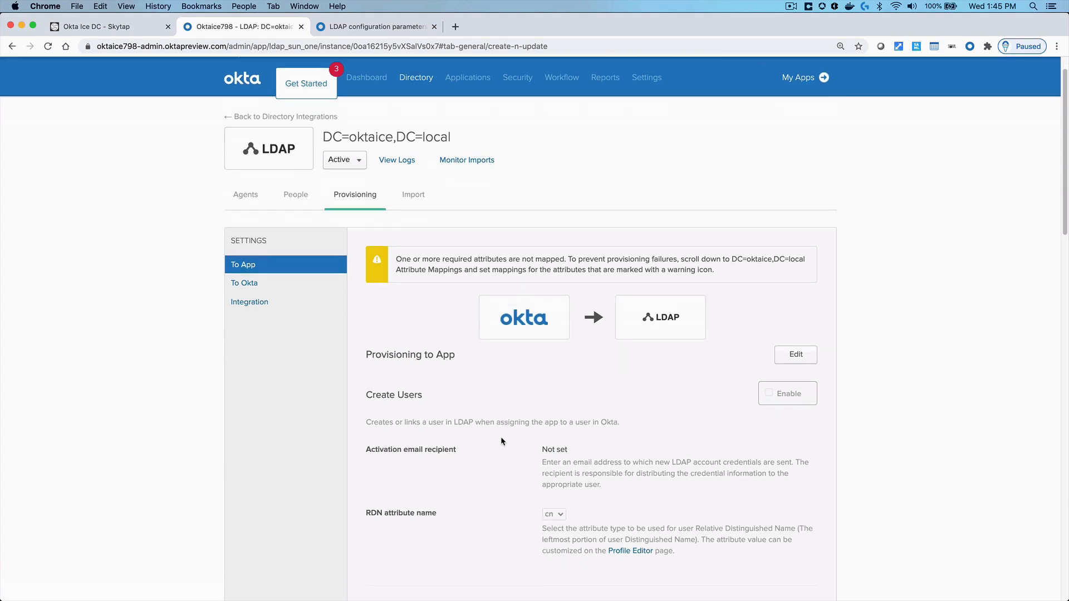
scroll(501, 441, "down", 2)
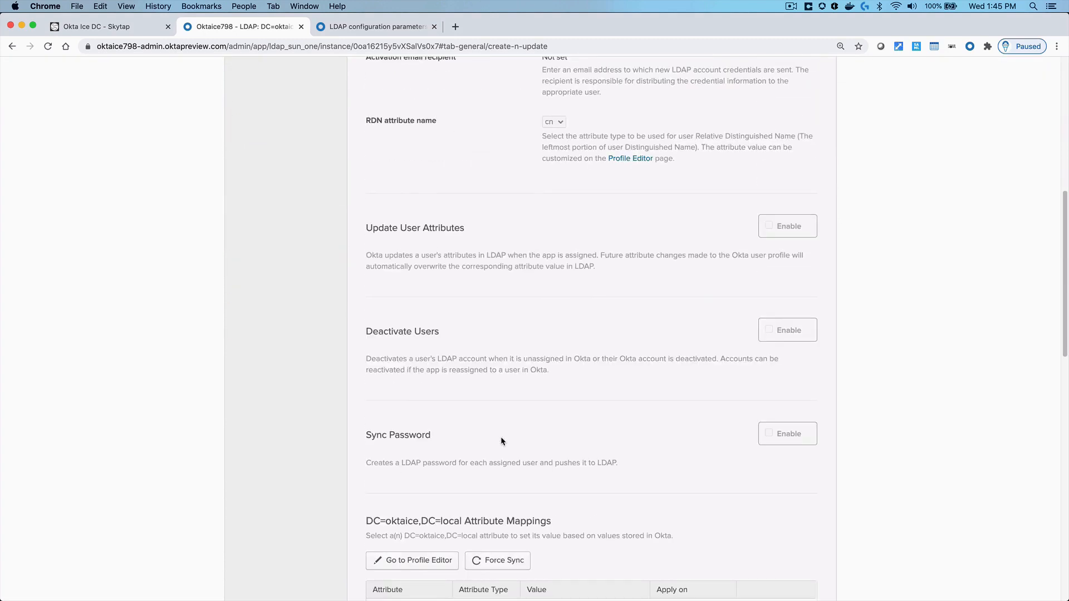
scroll(516, 461, "up", 7)
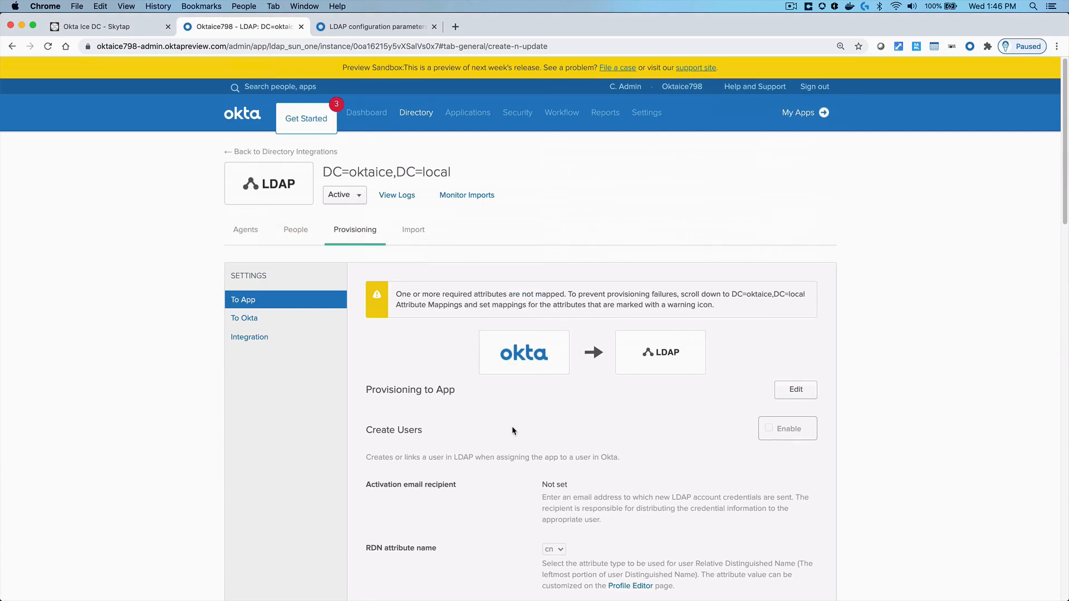
left_click(273, 319)
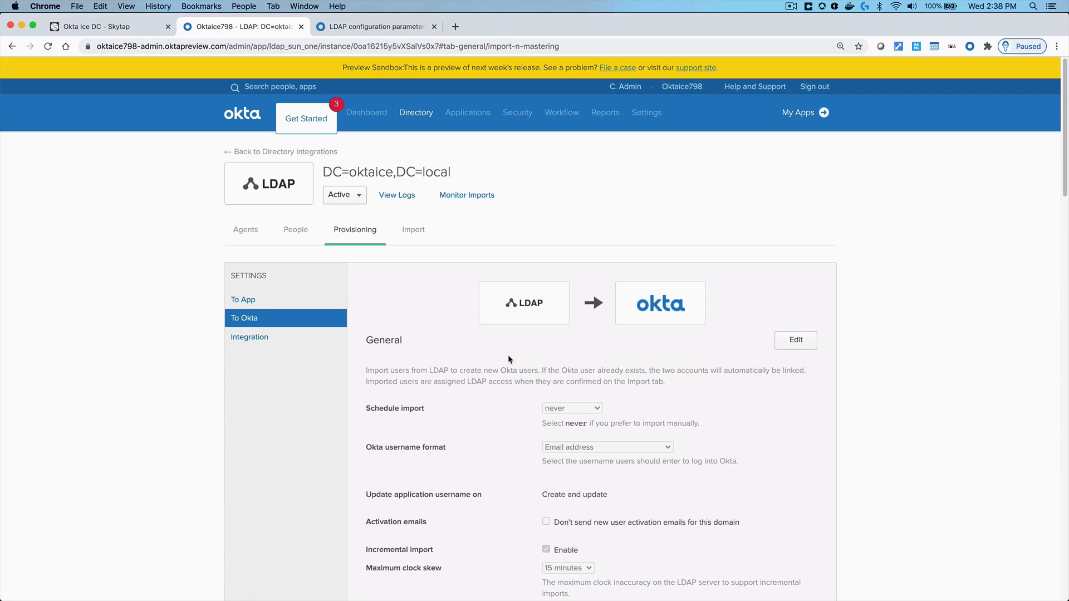
Edit the General import settings and inspect the schedule choices, leaving it at Never
left_click(790, 344)
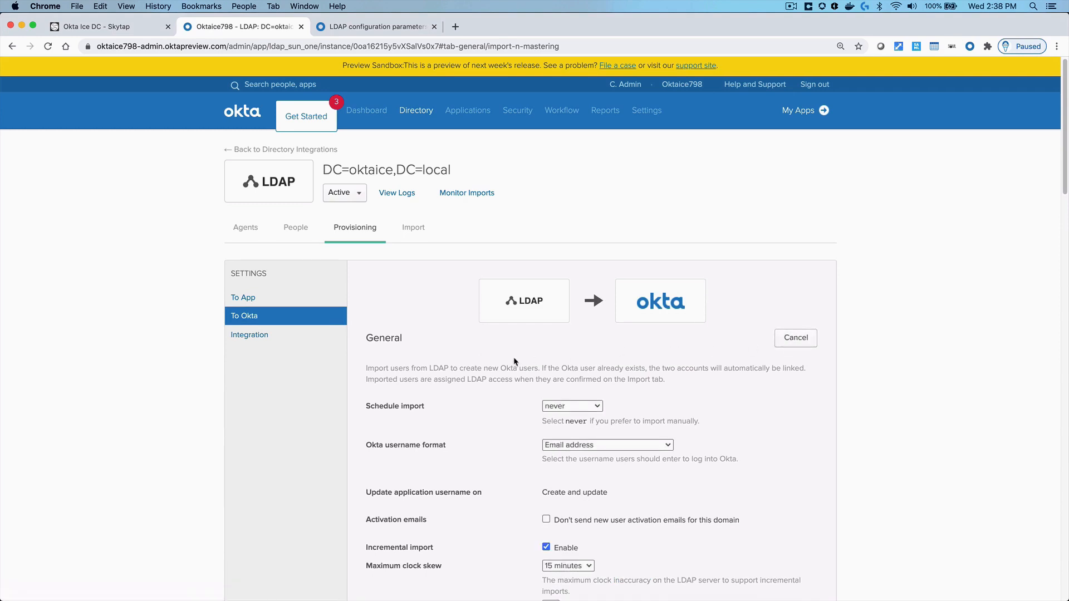
scroll(514, 361, "down", 2)
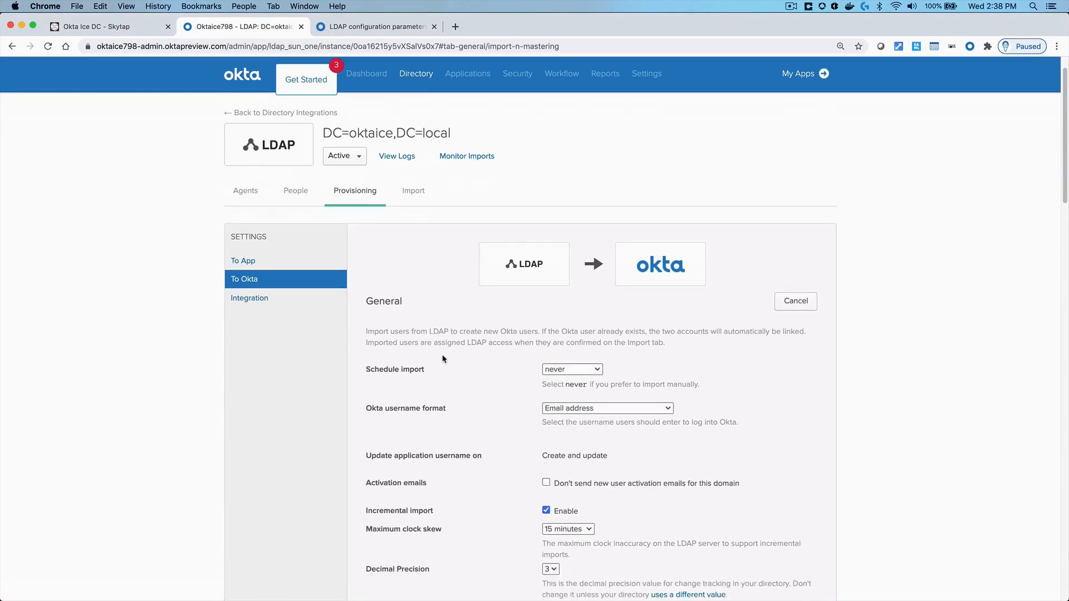
left_click_drag(366, 370, 425, 380)
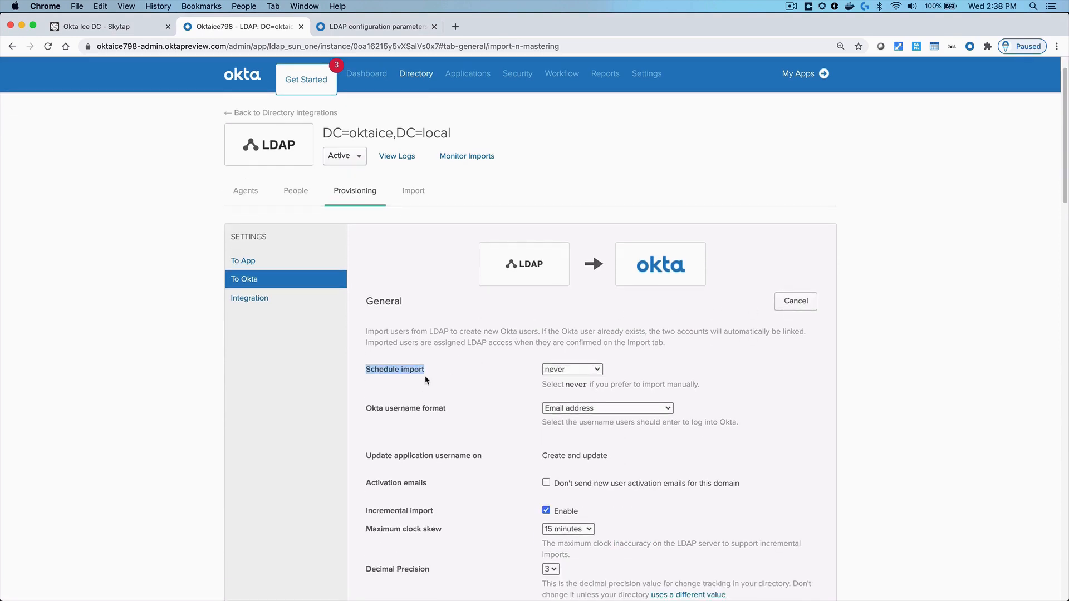
left_click(590, 370)
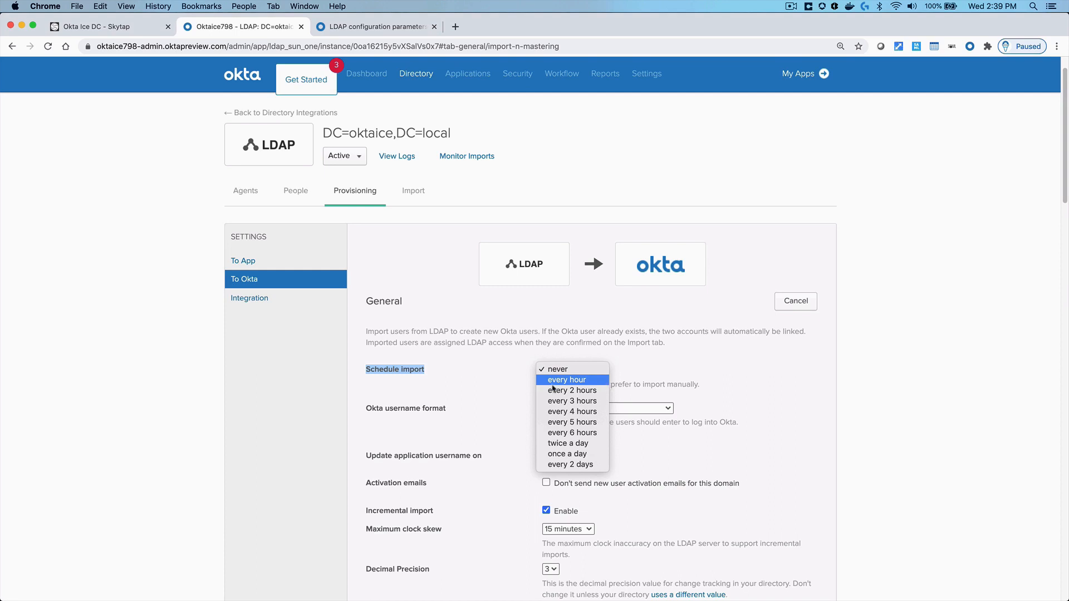
left_click(507, 383)
Keep decimal precision at 3 and clock skew at 15 minutes, then cancel without saving
scroll(517, 398, "down", 1)
scroll(517, 398, "down", 1)
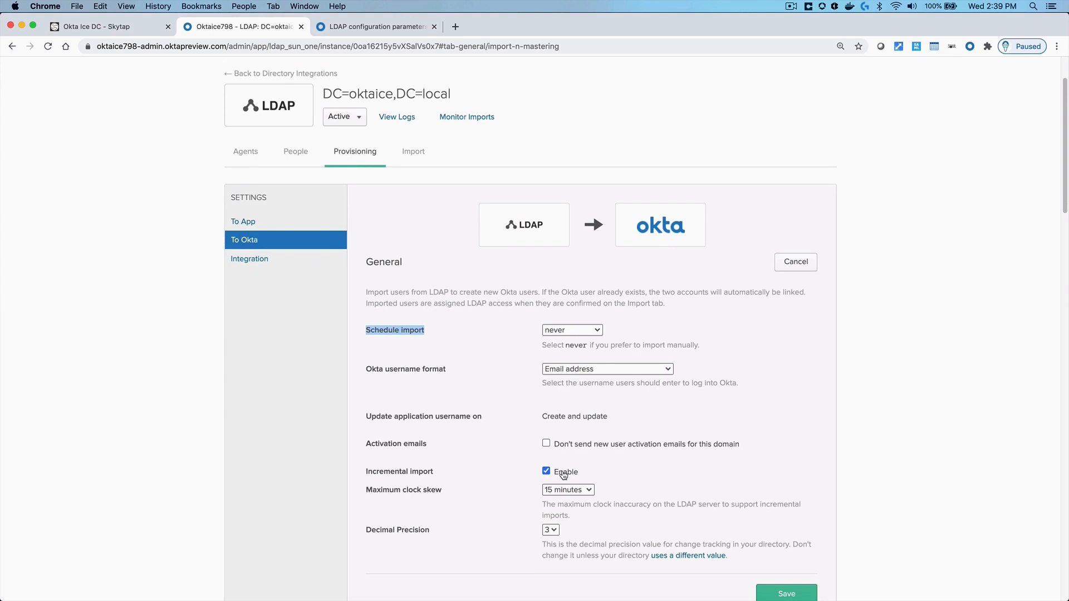
scroll(456, 503, "down", 4)
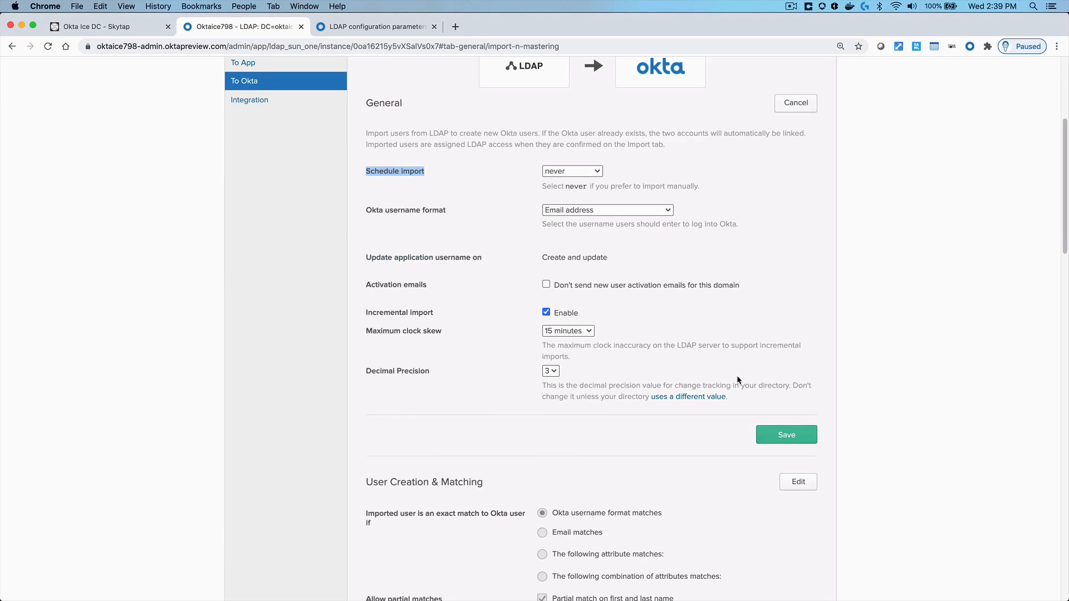
left_click(551, 372)
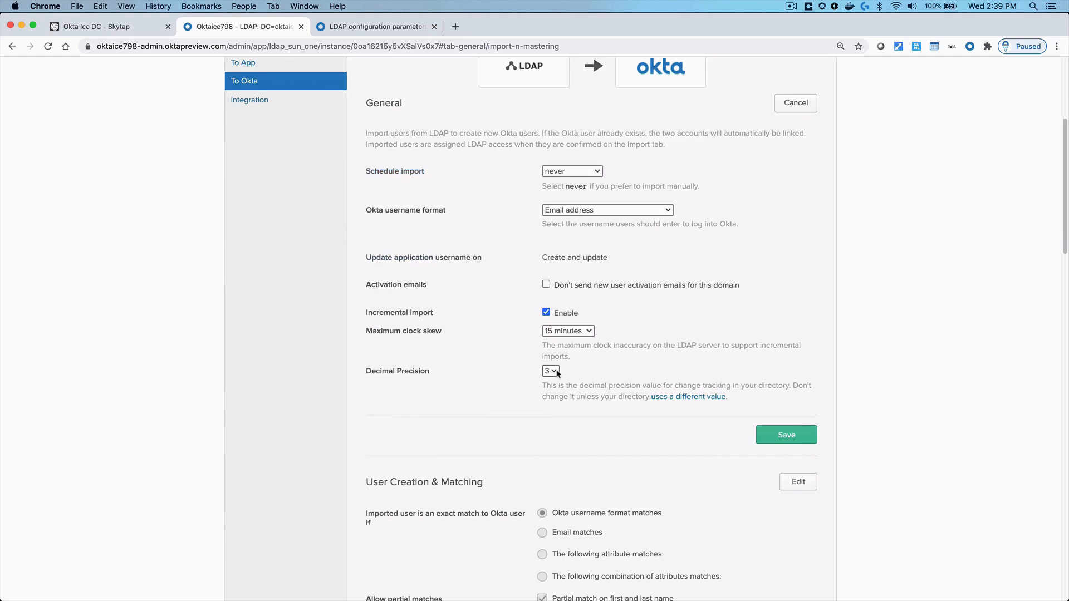
left_click(556, 372)
left_click(556, 371)
left_click(482, 373)
left_click(591, 331)
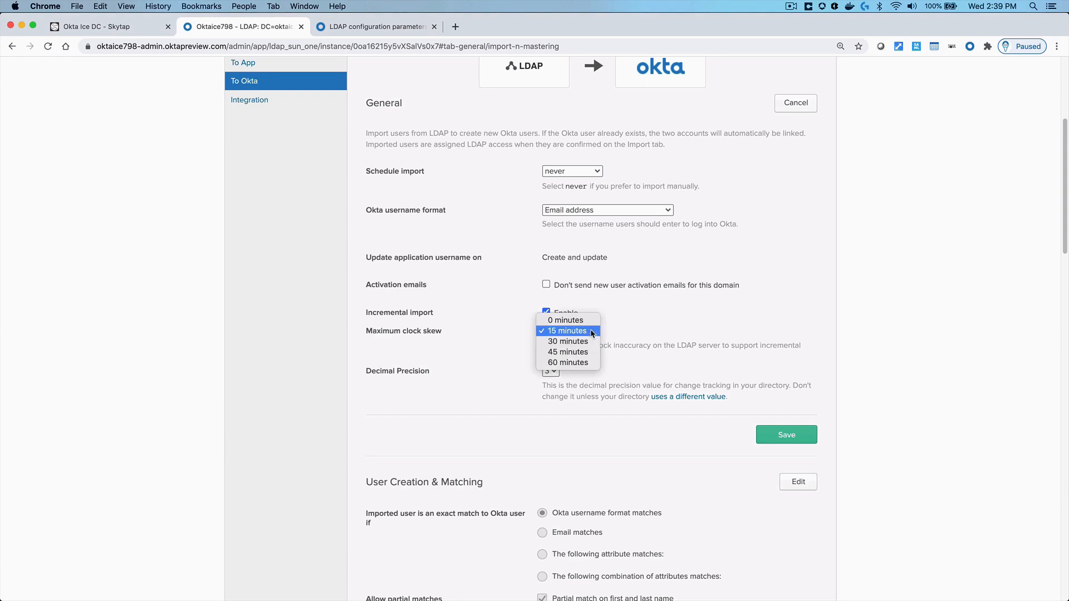
left_click(512, 345)
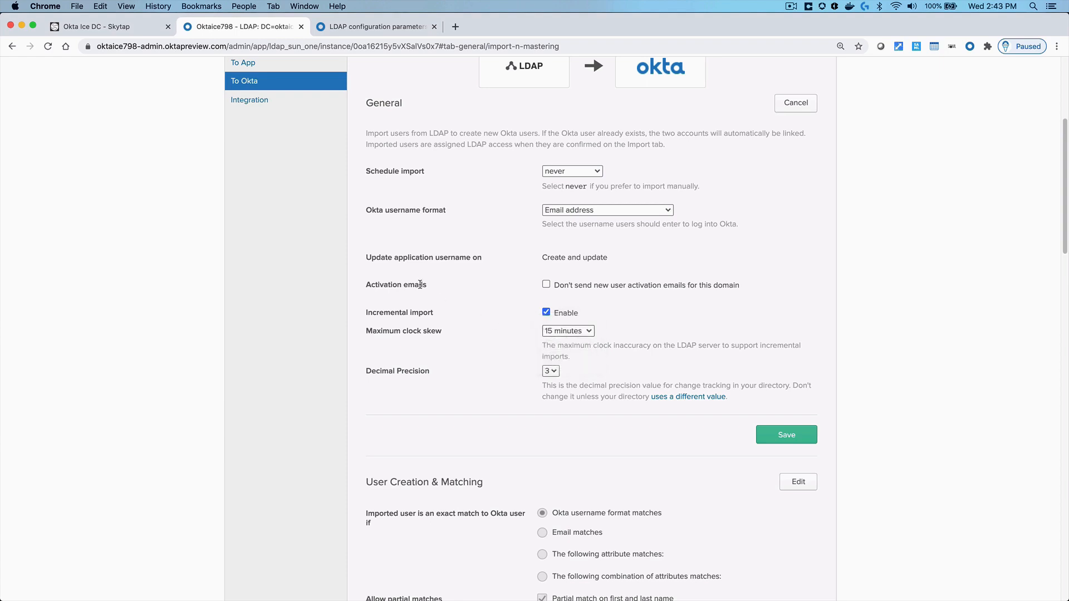
triple_click(421, 285)
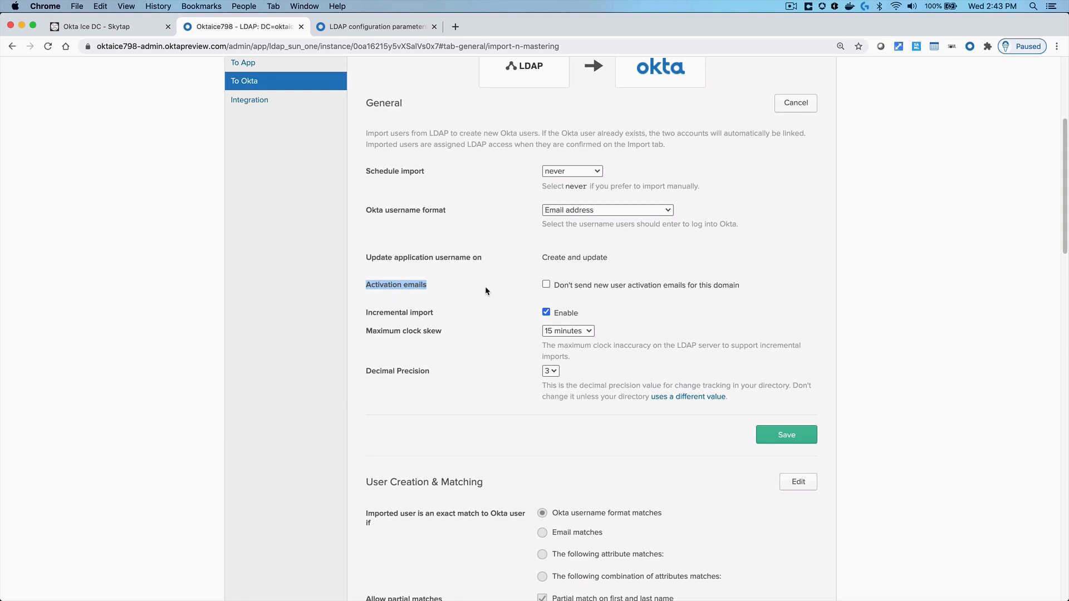
left_click(785, 105)
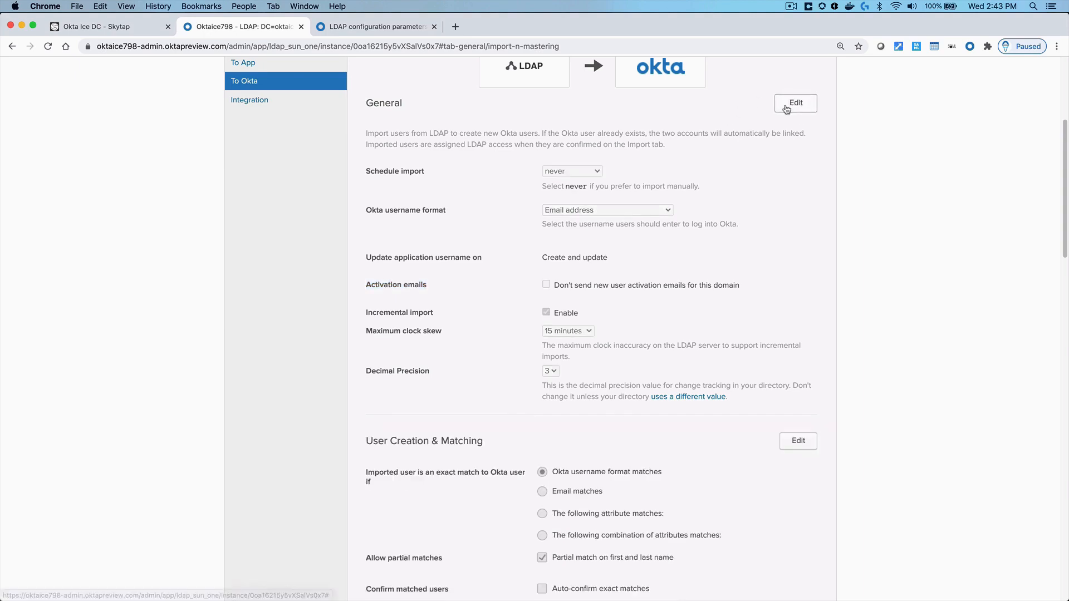
scroll(524, 301, "down", 5)
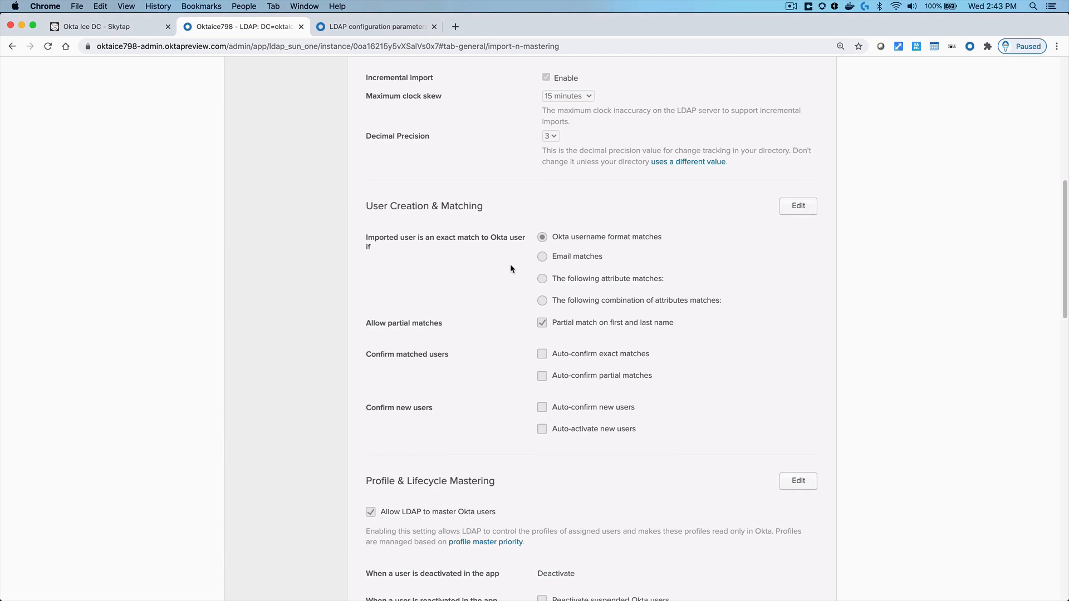
scroll(509, 301, "down", 1)
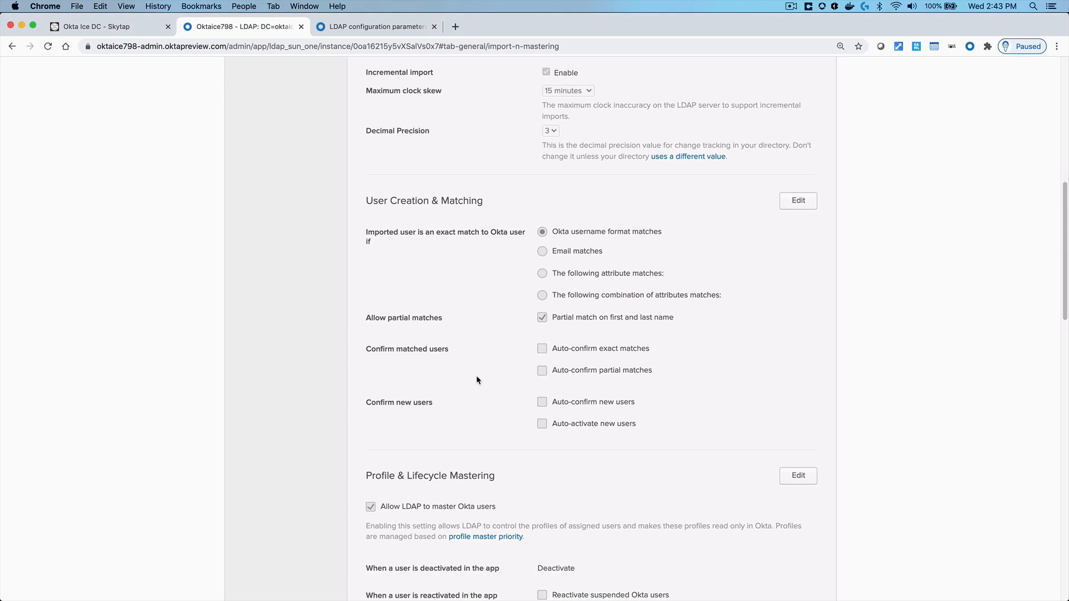
scroll(479, 362, "down", 1)
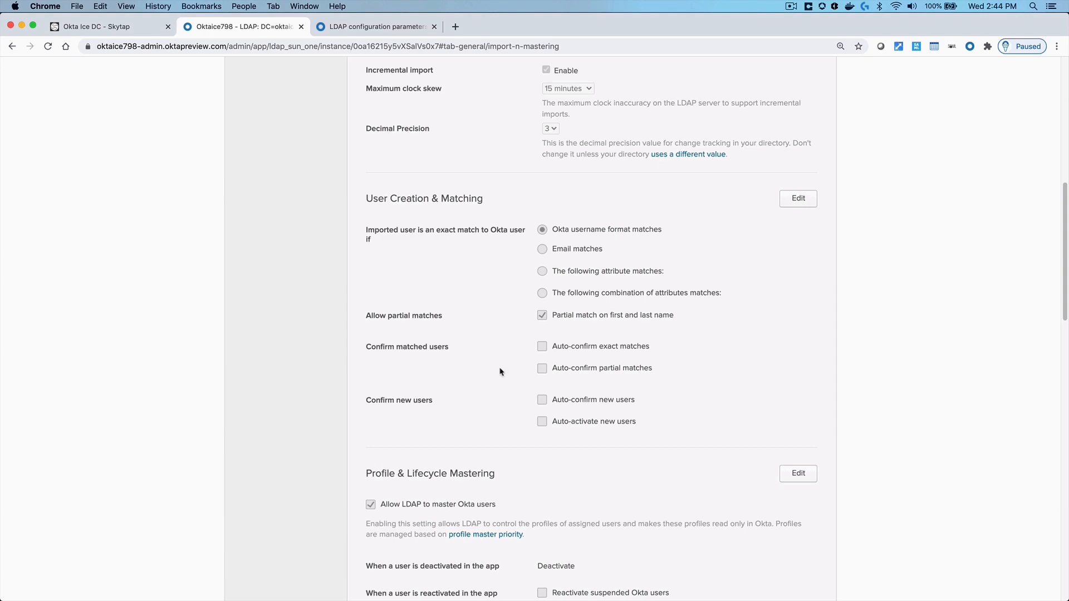
scroll(508, 399, "down", 3)
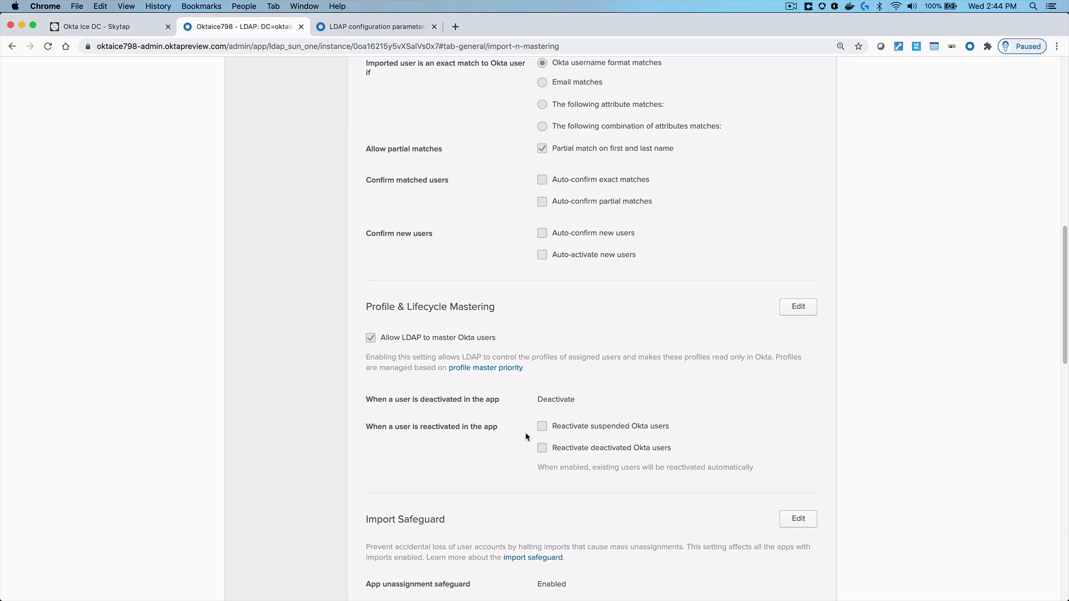
scroll(495, 479, "down", 5)
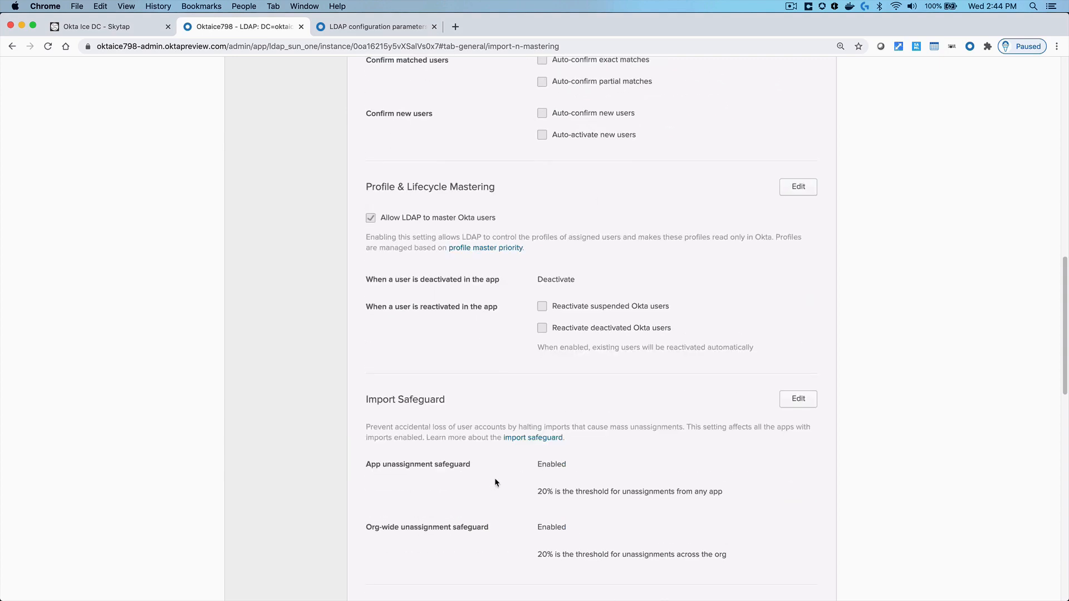
scroll(511, 483, "down", 1)
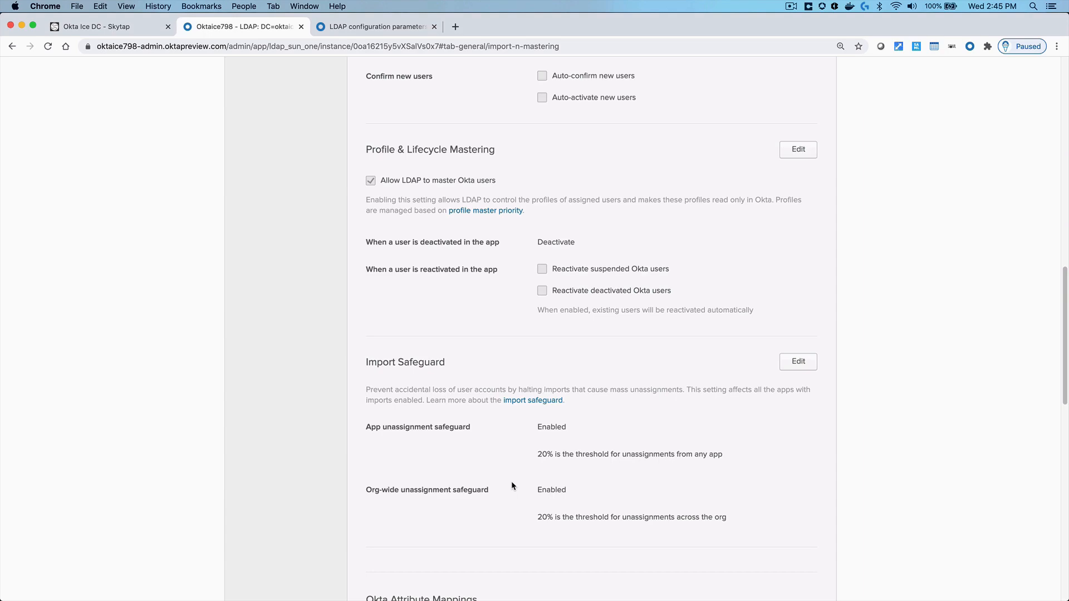
scroll(511, 481, "down", 10)
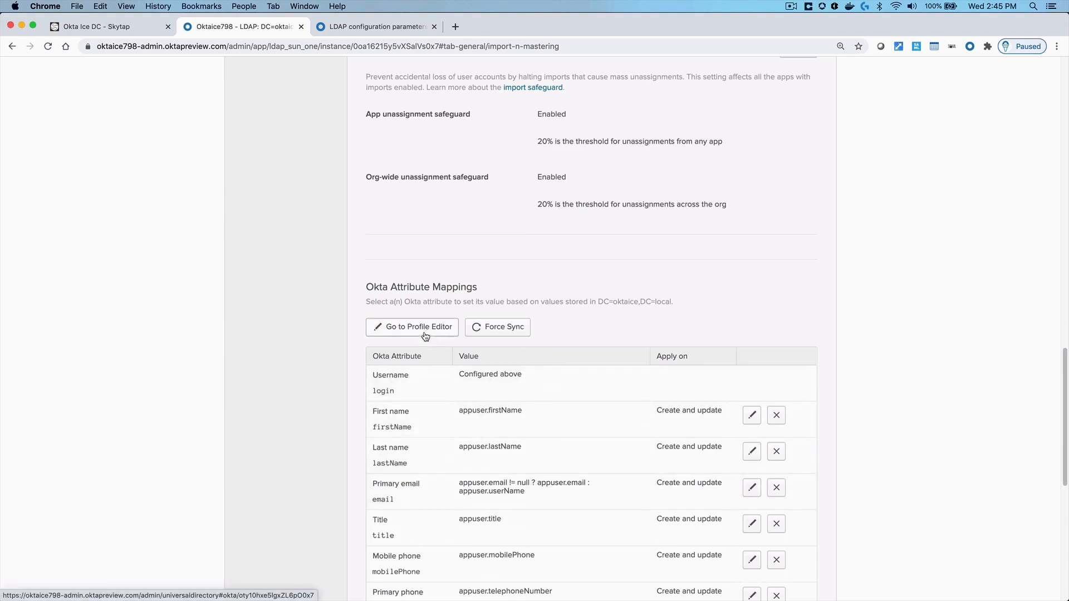
scroll(425, 336, "up", 15)
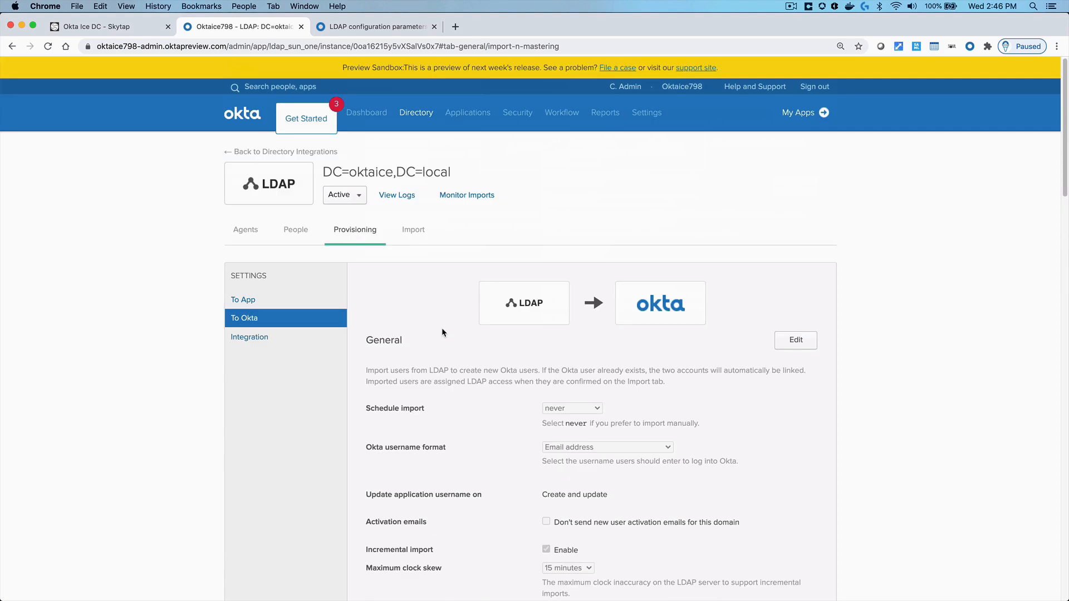
In Profile Editor, add favoriteIceCreamFlavor (found by searching 'fav') to the DC=oktaice,DC=local User profile
mouse_move(422, 133)
left_click(424, 192)
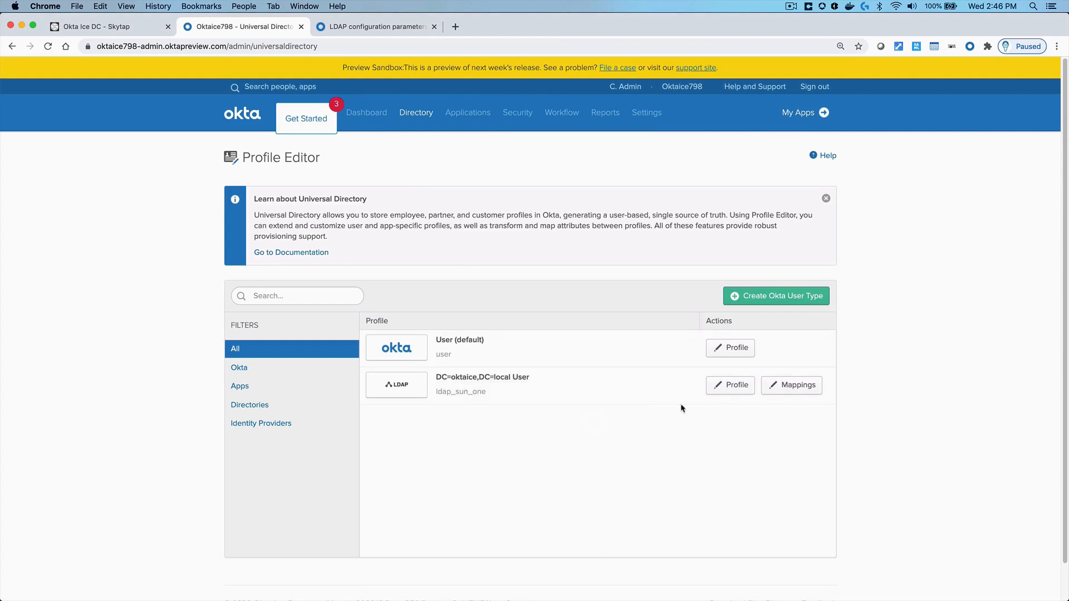
left_click(734, 390)
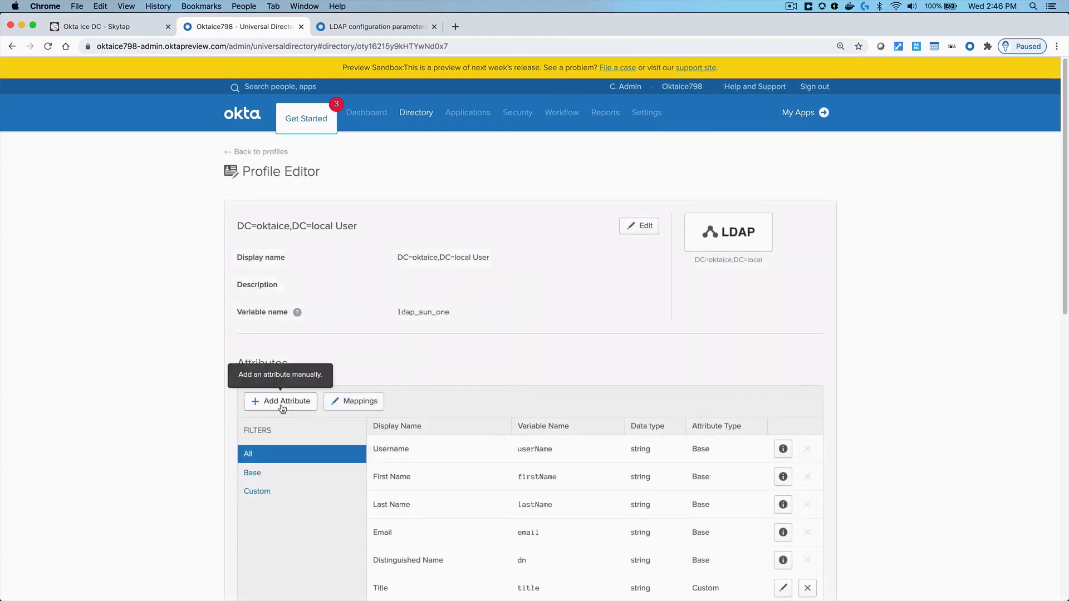
left_click(281, 407)
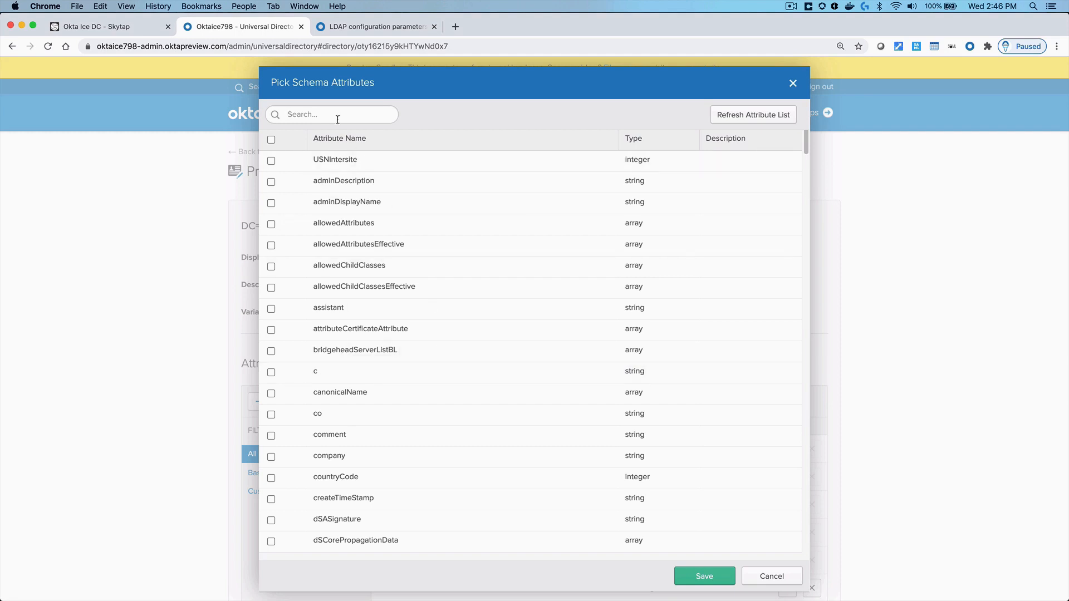
type("fav")
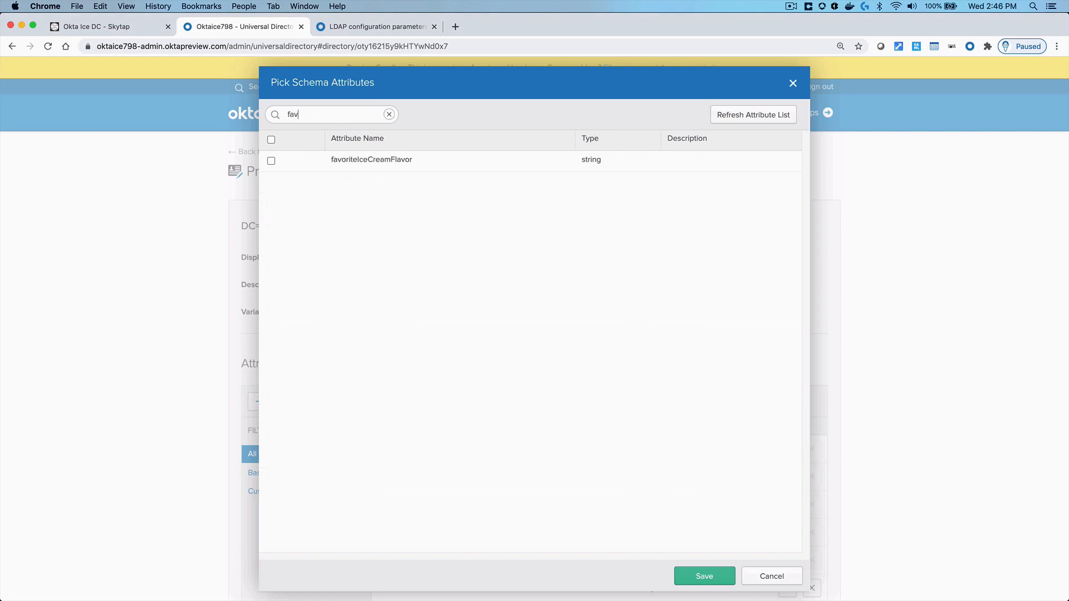
left_click(271, 161)
left_click(695, 578)
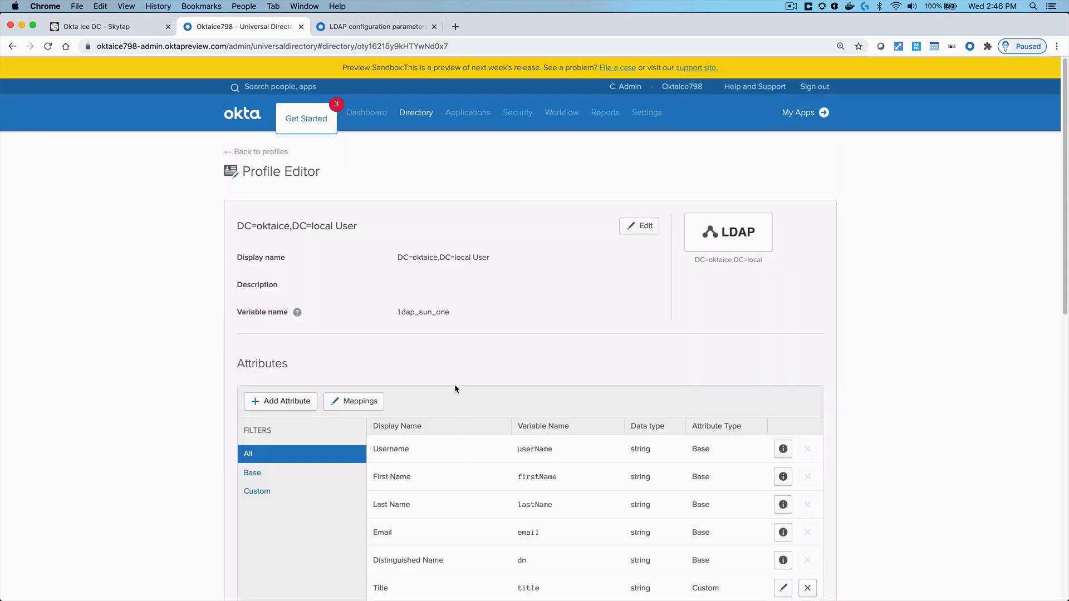
left_click(369, 401)
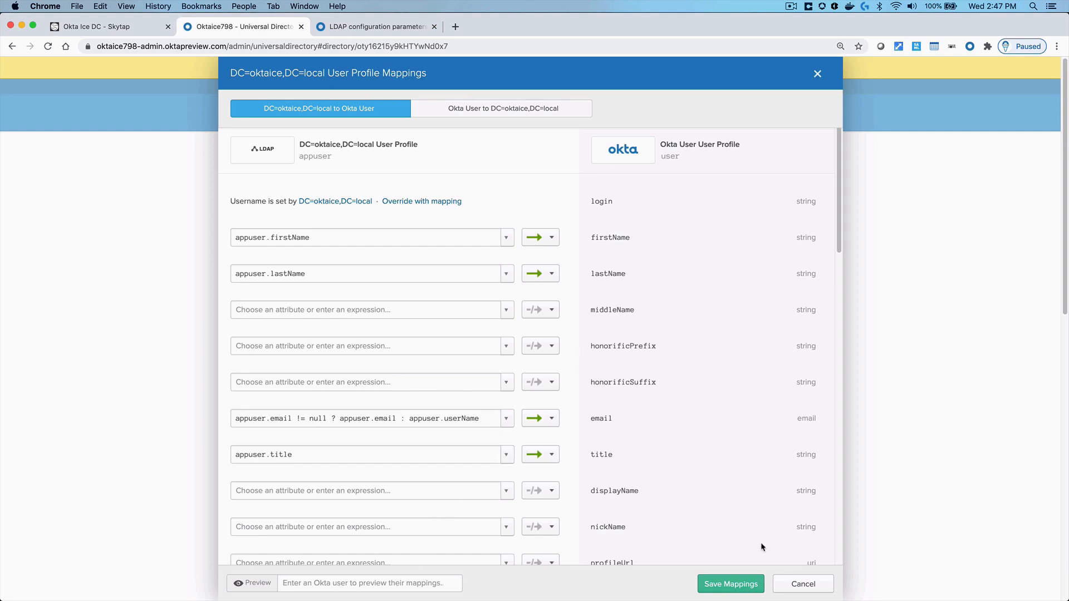
Close the profile mappings unchanged and go to Directory > Directory Integrations
left_click(794, 582)
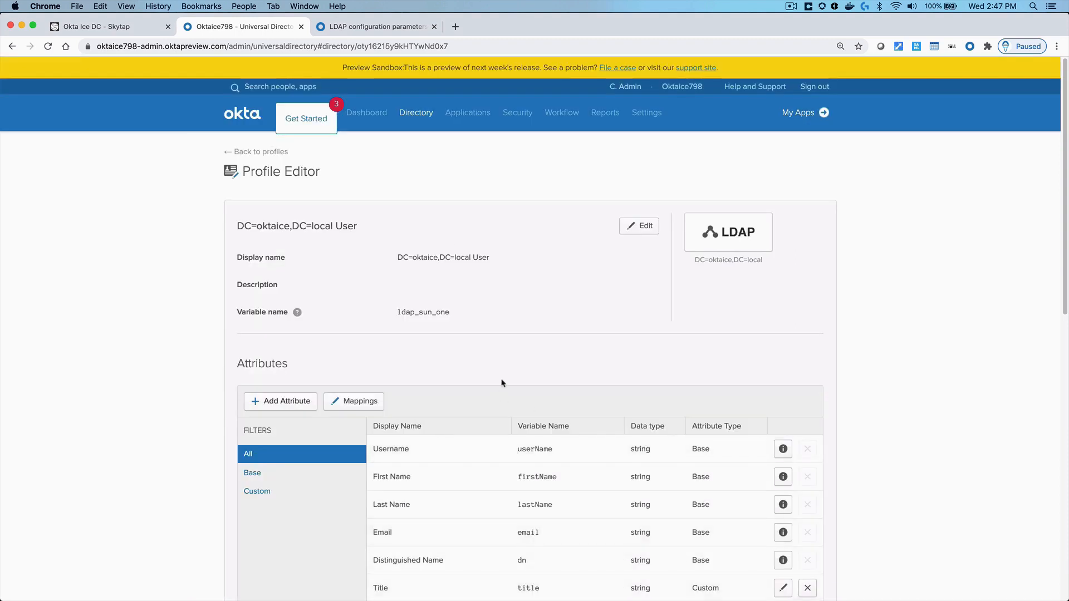
mouse_move(416, 114)
left_click(426, 210)
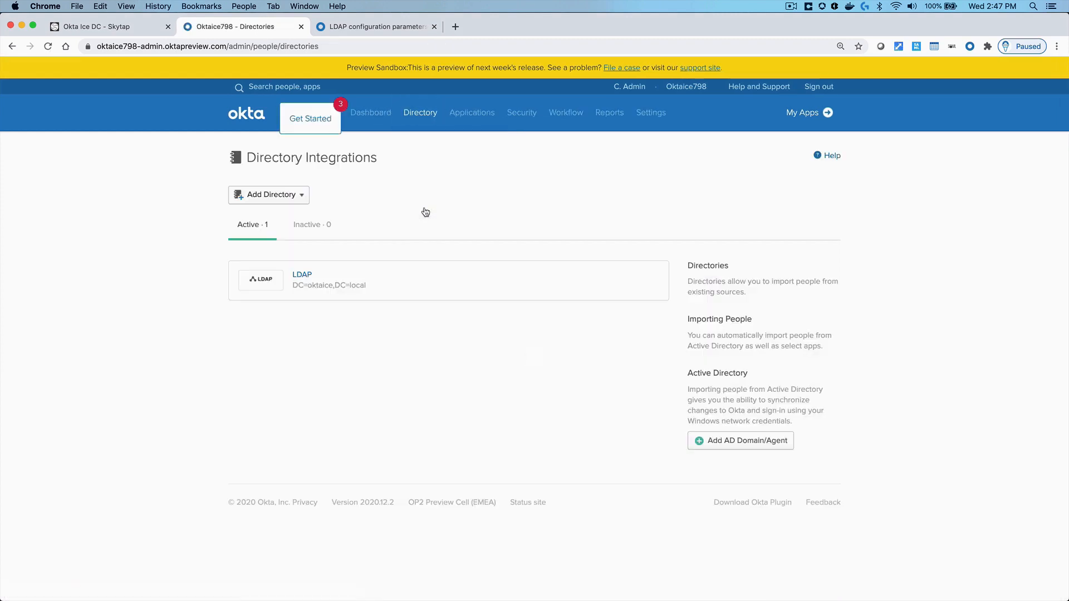
Open DC=oktaice,DC=local, review its Provisioning Integration settings, then view the still-empty Import tab
left_click(302, 276)
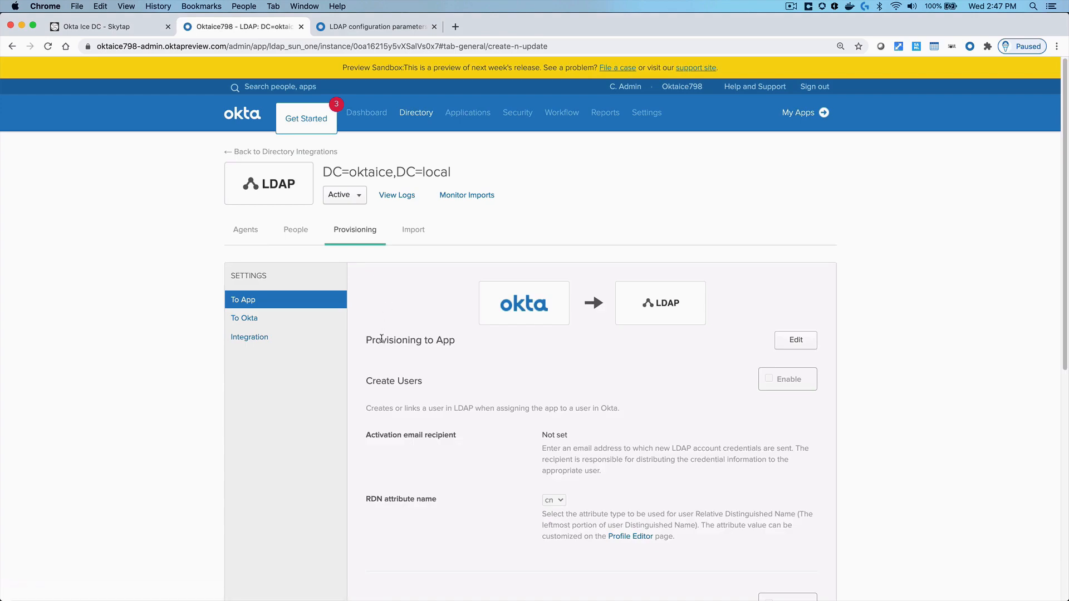
left_click(269, 337)
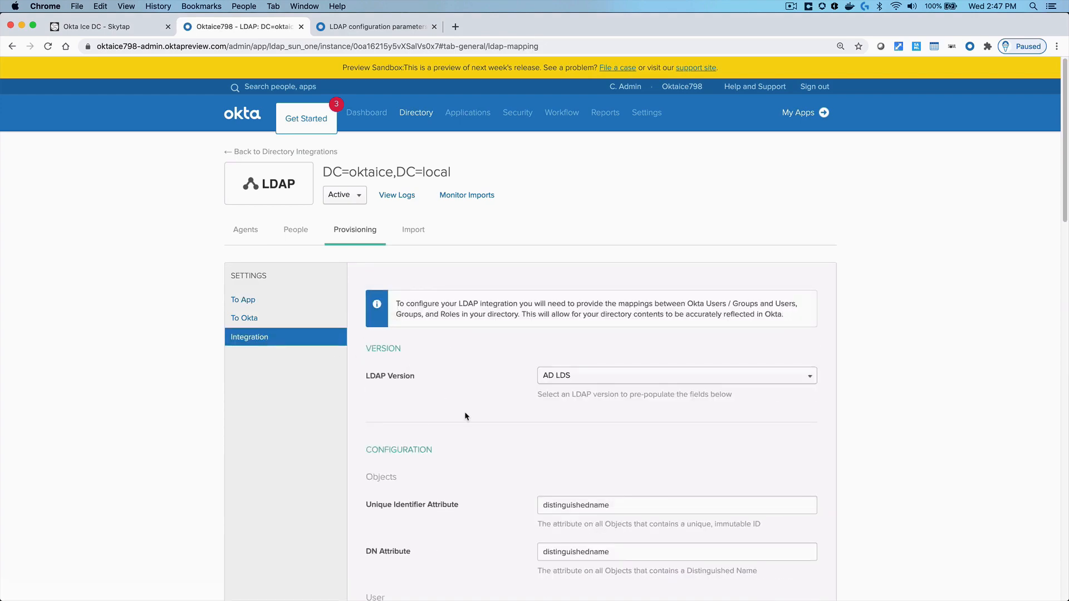
scroll(465, 416, "down", 5)
scroll(465, 415, "down", 13)
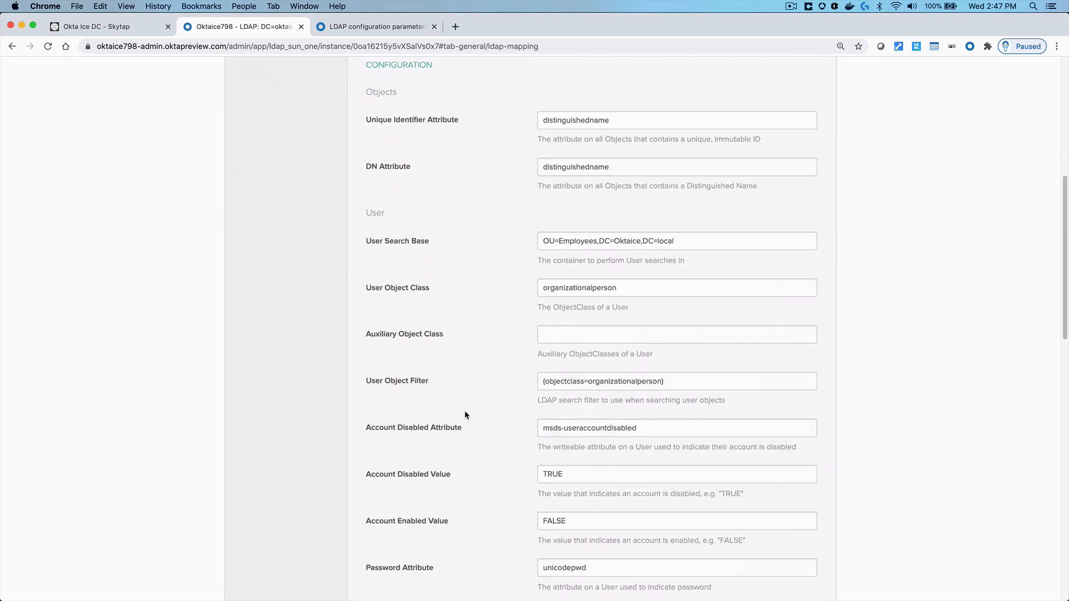
scroll(465, 415, "down", 7)
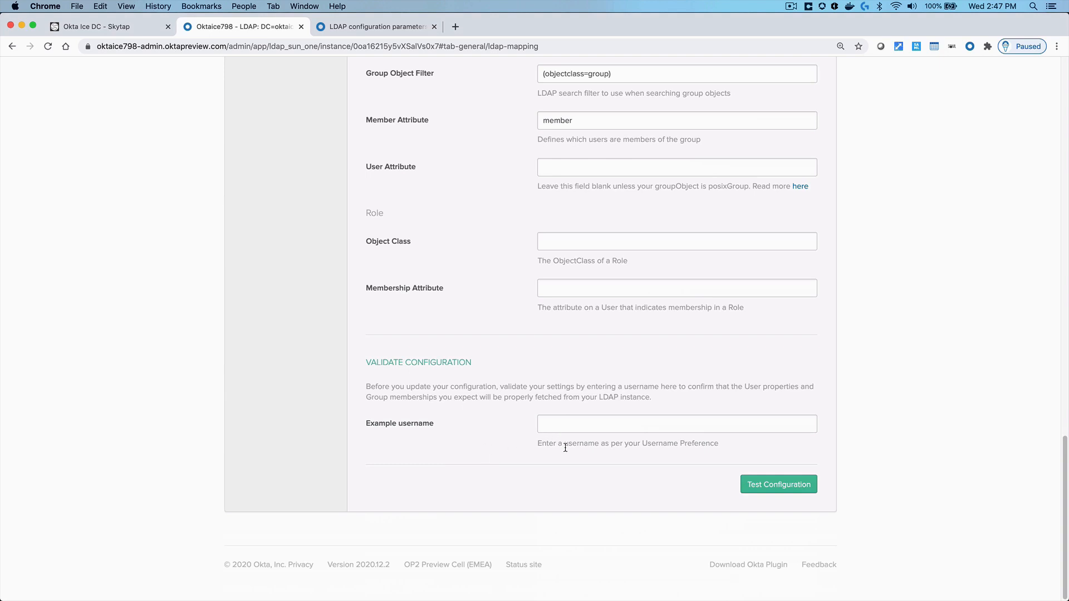
scroll(518, 436, "up", 20)
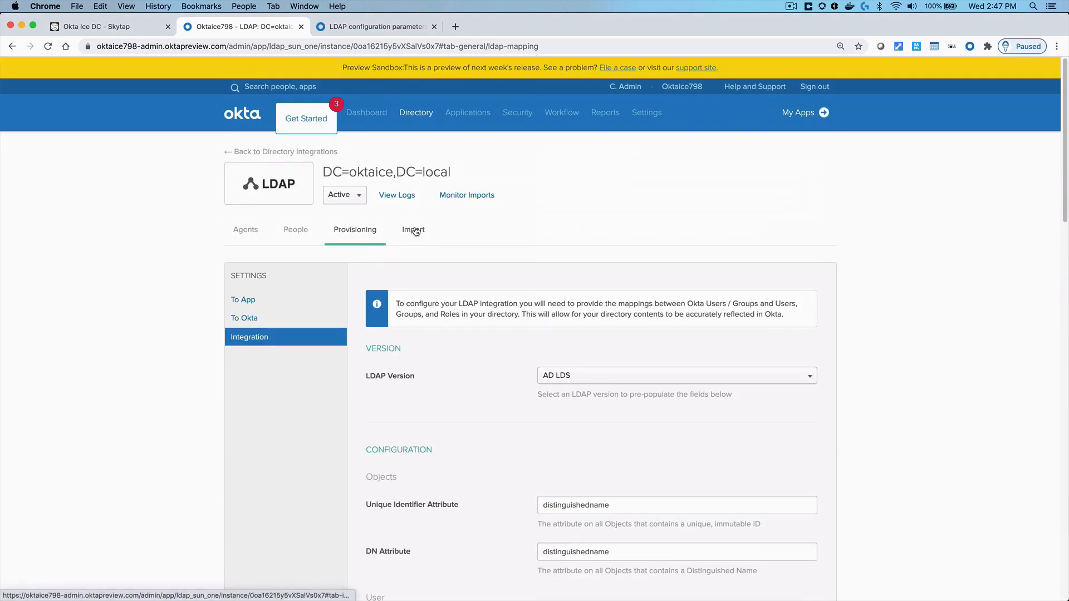
left_click(416, 230)
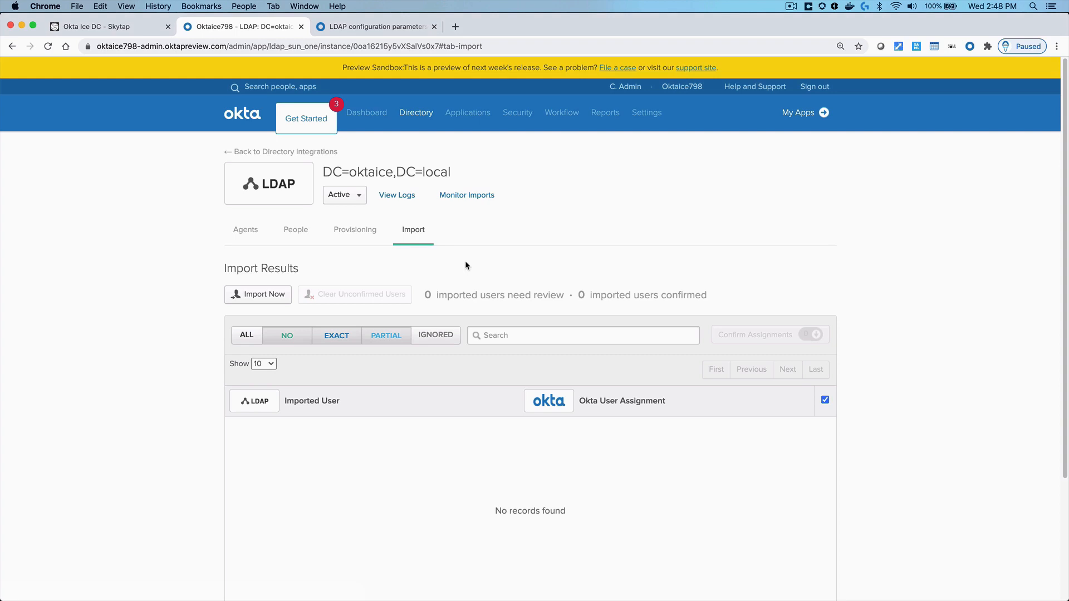
Check that the LDAP People tab has no one assigned, then sign out of Okta
left_click(295, 231)
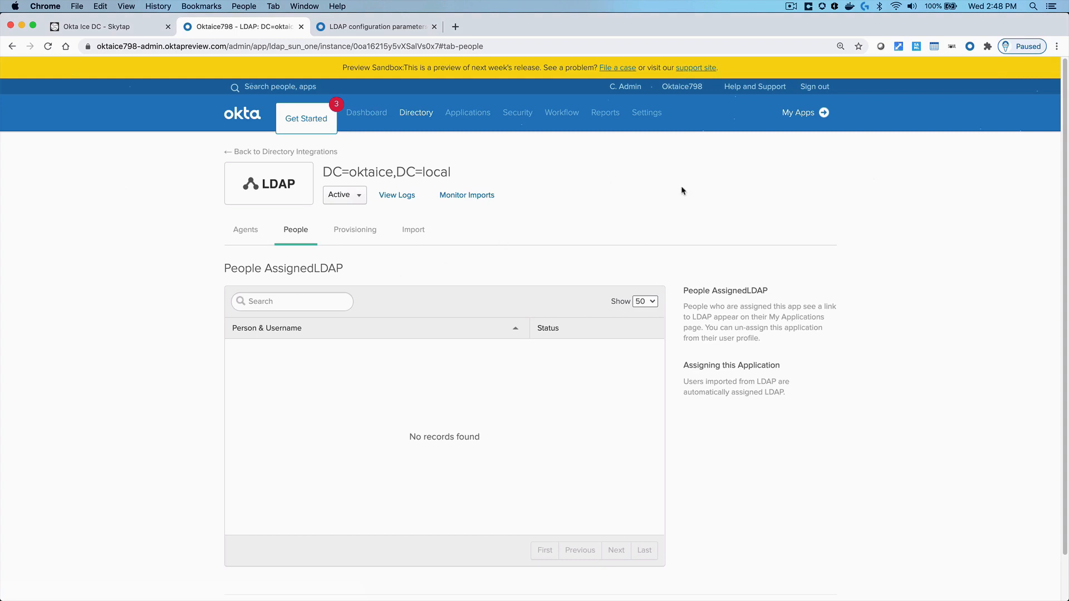
left_click(815, 87)
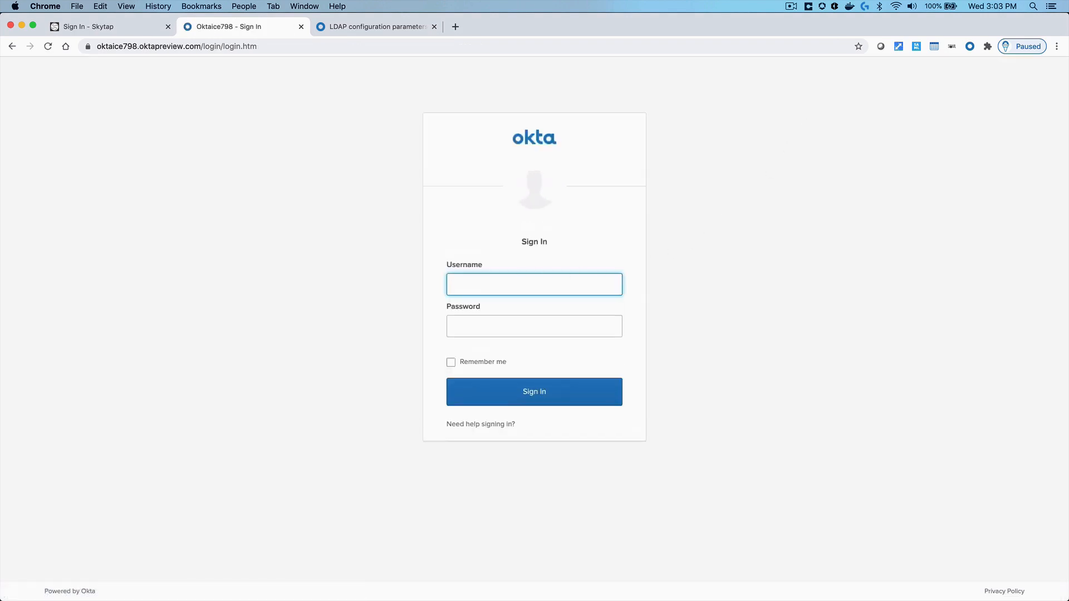
Sign in to the End-User Dashboard with the imported LDAP user's email and password
key("Tab")
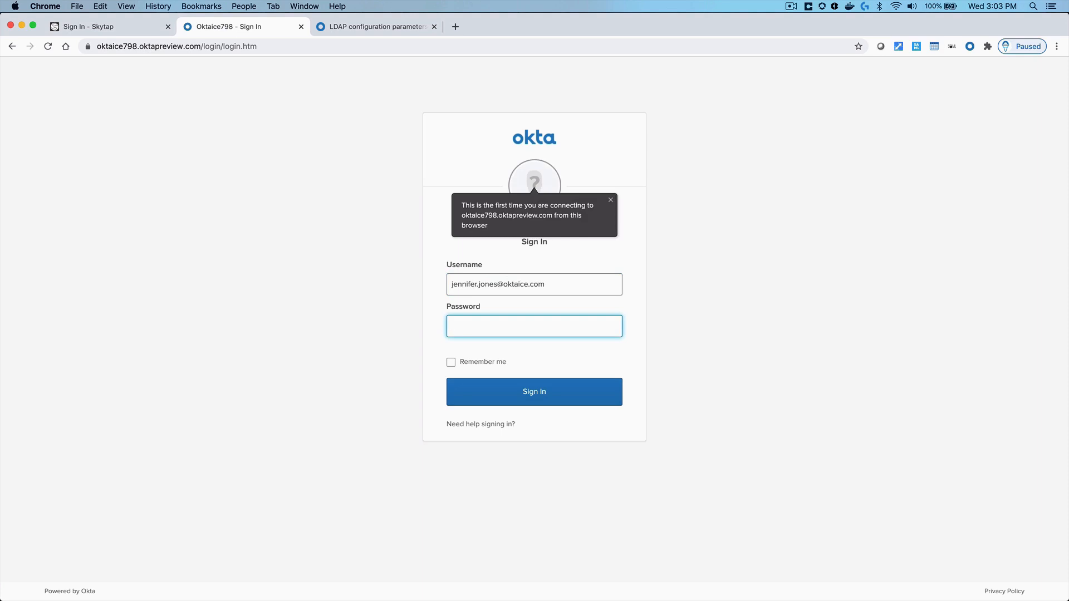
type("•••••••••••")
left_click(536, 393)
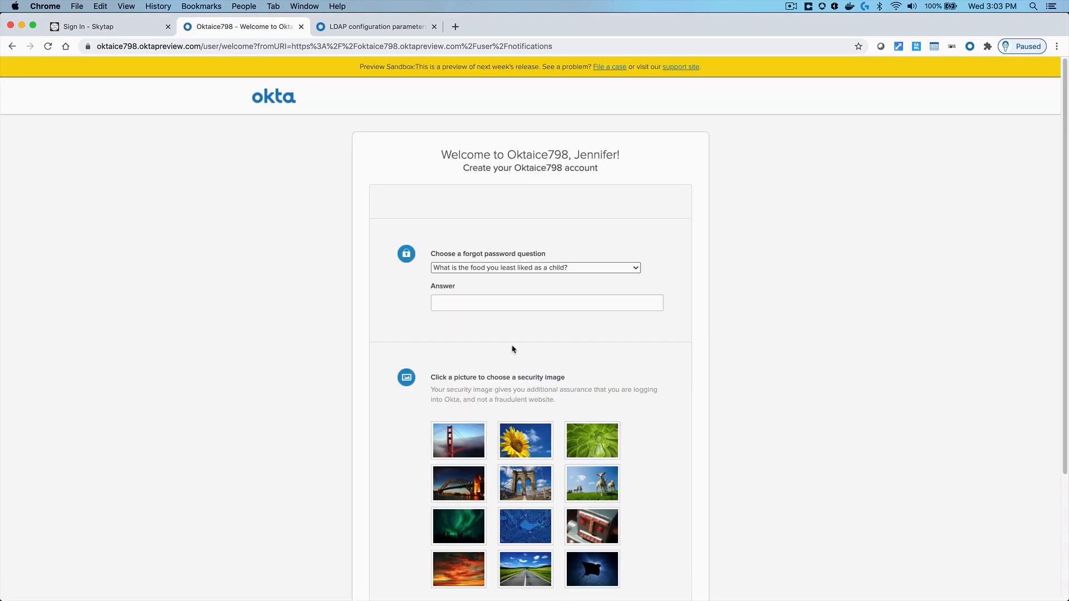
Enter the user's forgot-password answer and choose the road security image to create the account
left_click(486, 304)
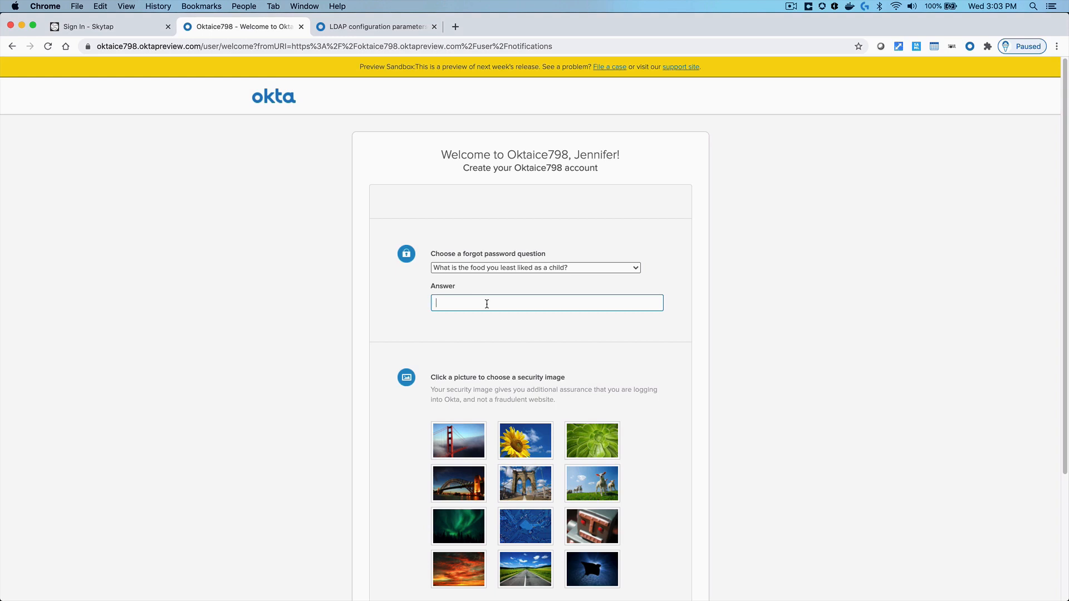
scroll(625, 376, "down", 2)
scroll(626, 376, "down", 2)
left_click(545, 462)
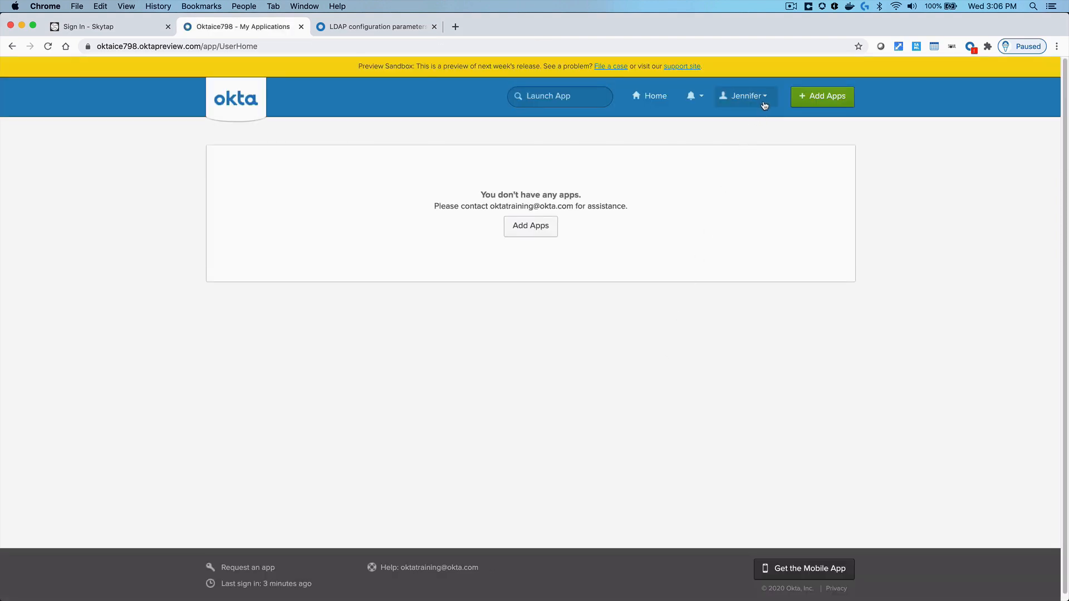
left_click(764, 105)
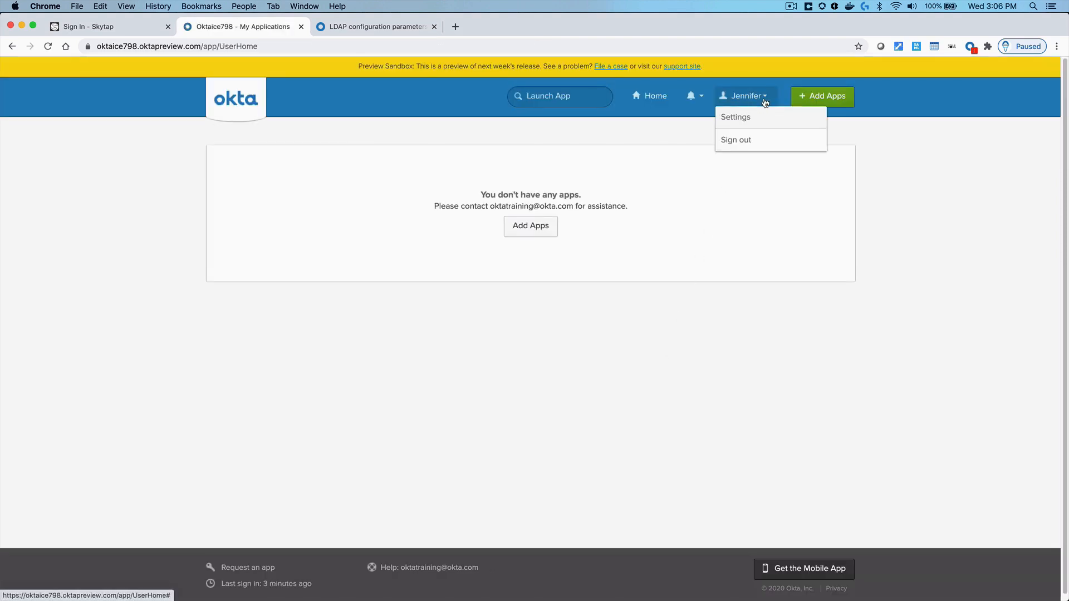
Inspect the user's Settings and editable Personal Information, then sign out of the dashboard
left_click(743, 118)
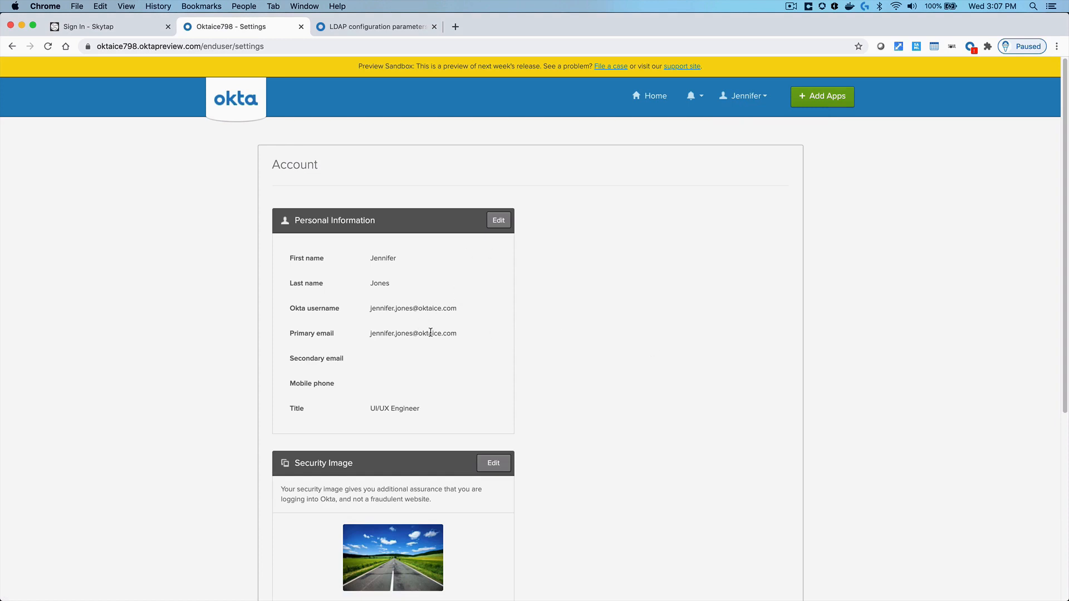
left_click(498, 220)
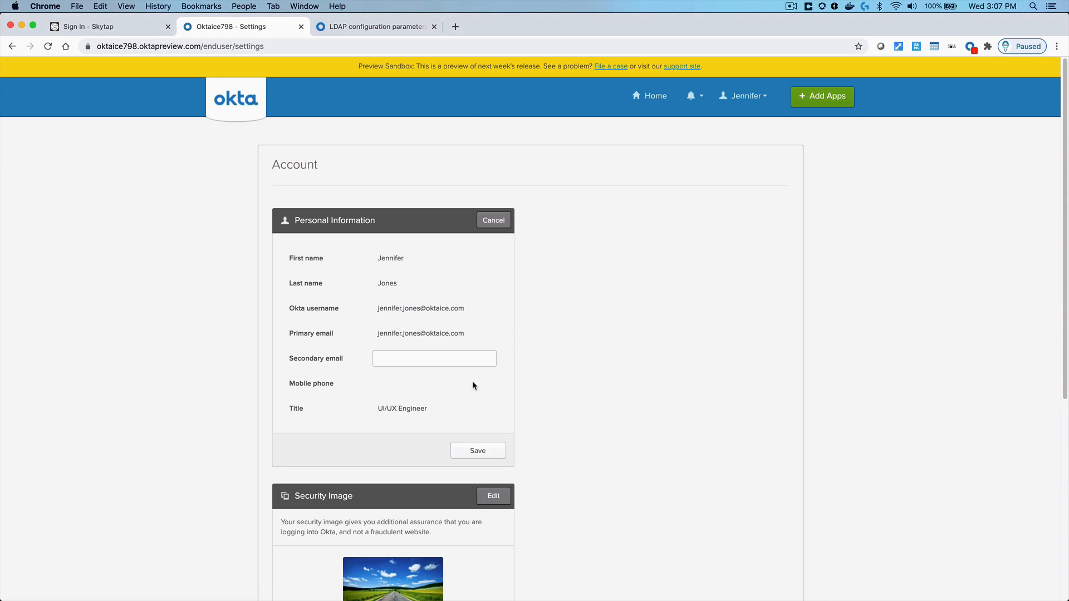
scroll(473, 385, "down", 5)
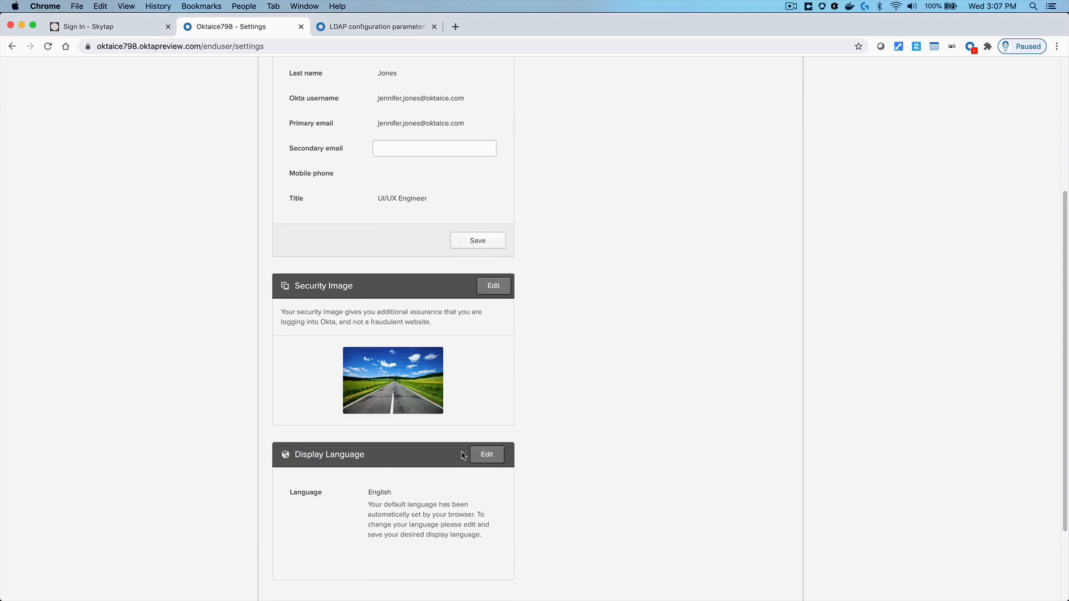
scroll(463, 483, "down", 2)
scroll(463, 486, "up", 7)
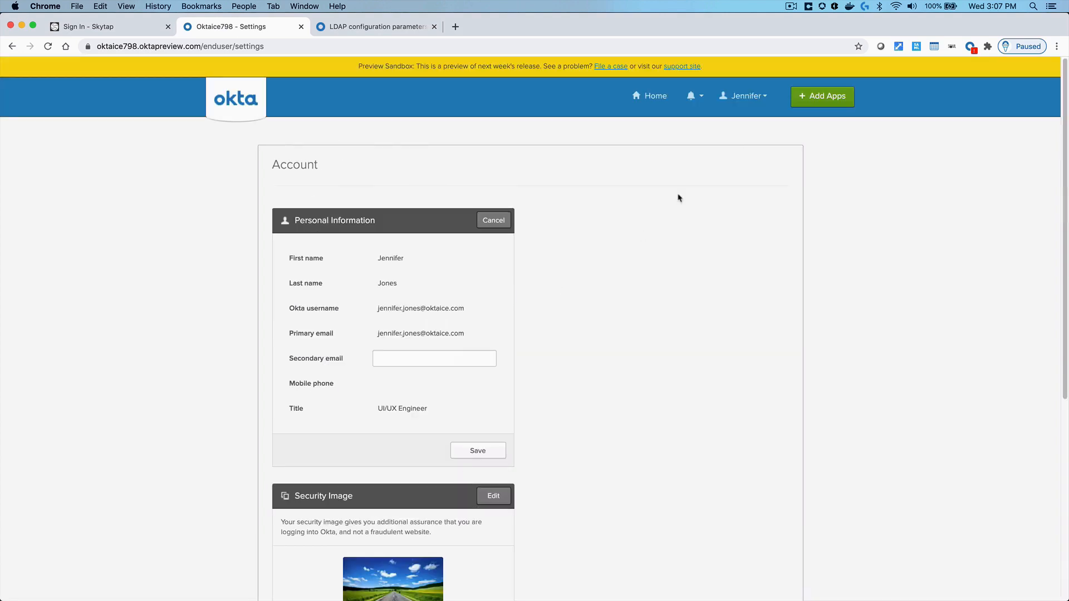
left_click(744, 96)
left_click(738, 144)
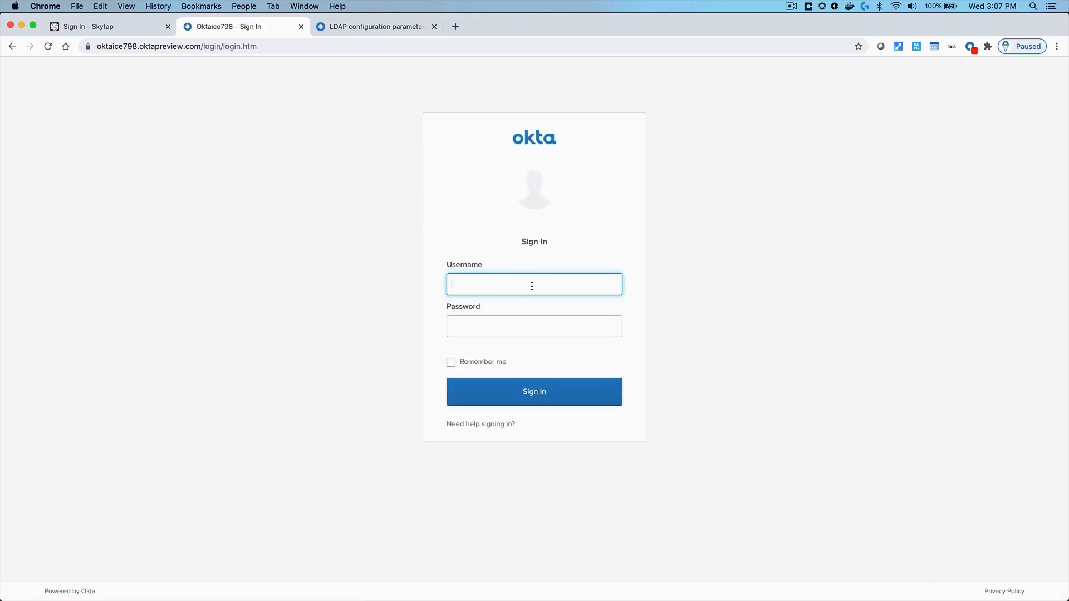
Sign in to the Admin Console with the administrator username and password
type("oktatraining")
key("Tab")
type("•••••••")
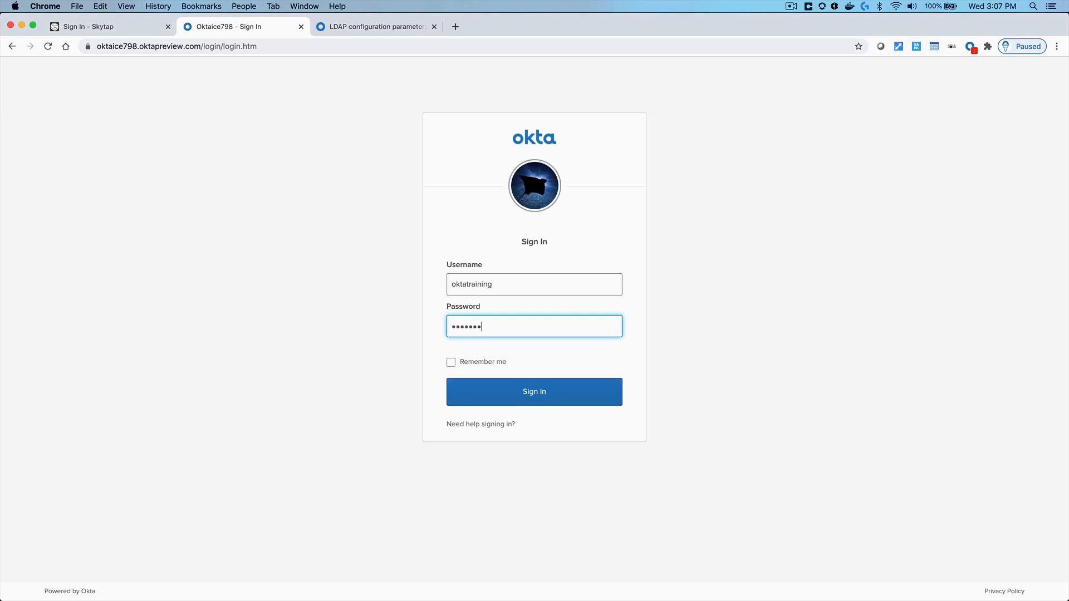
type("••••")
key("Return")
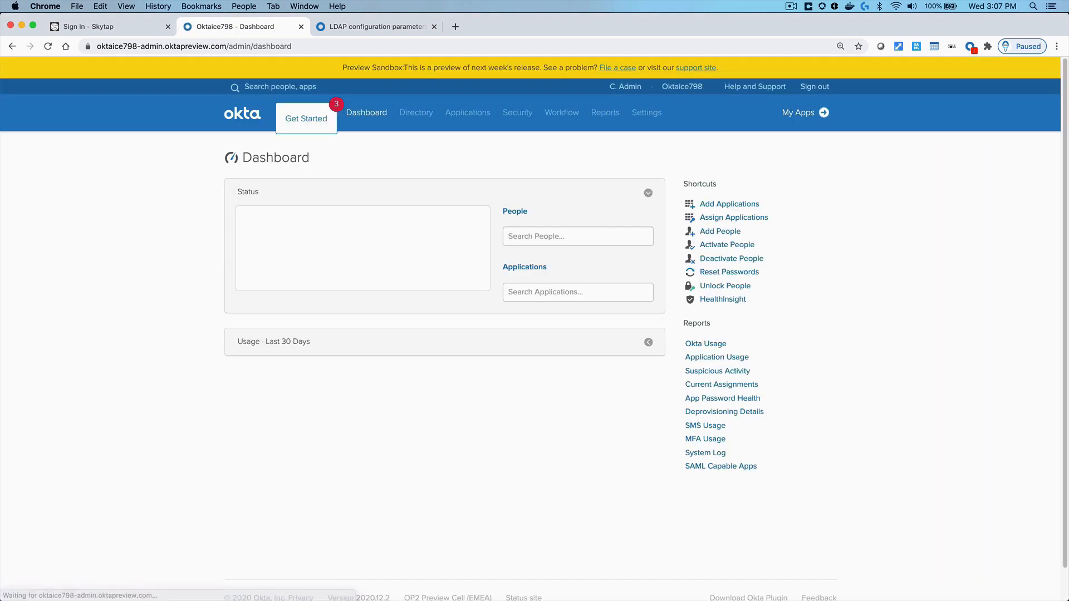
Search People for the imported user, open their profile and view their groups
left_click(538, 236)
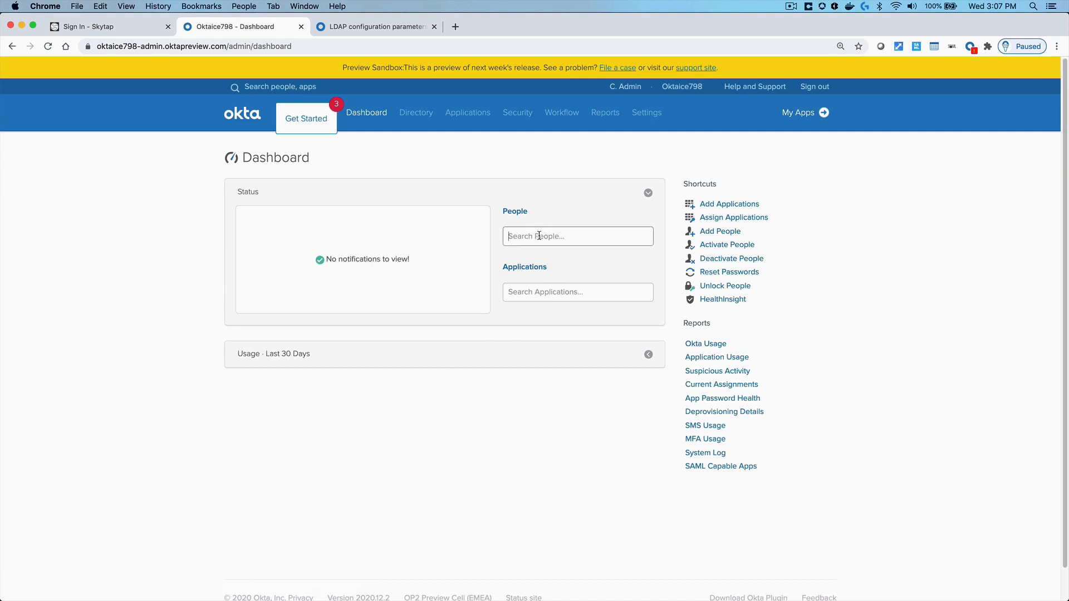
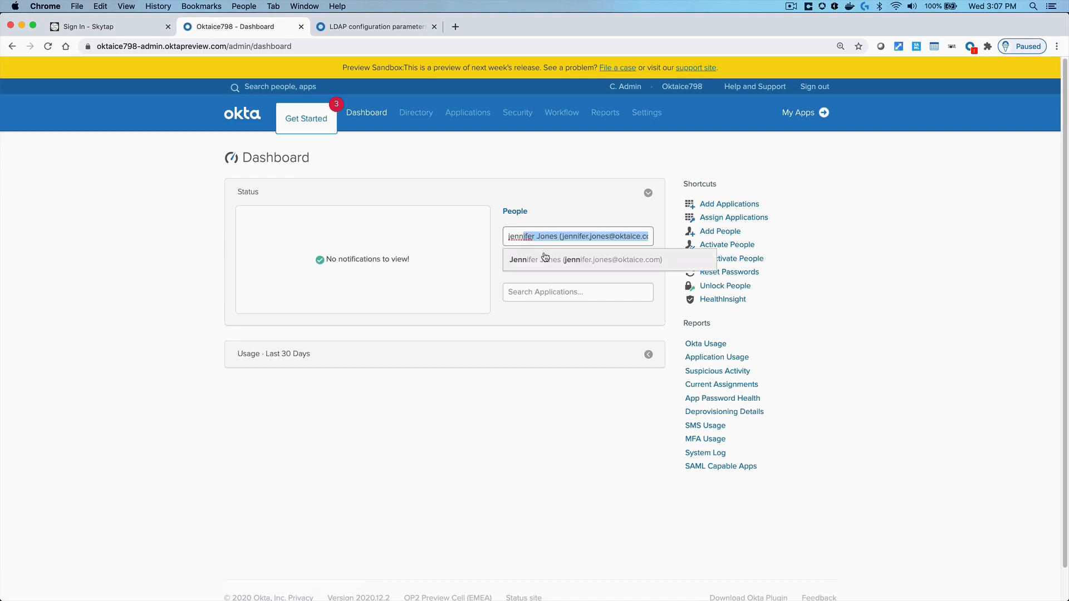
left_click(544, 257)
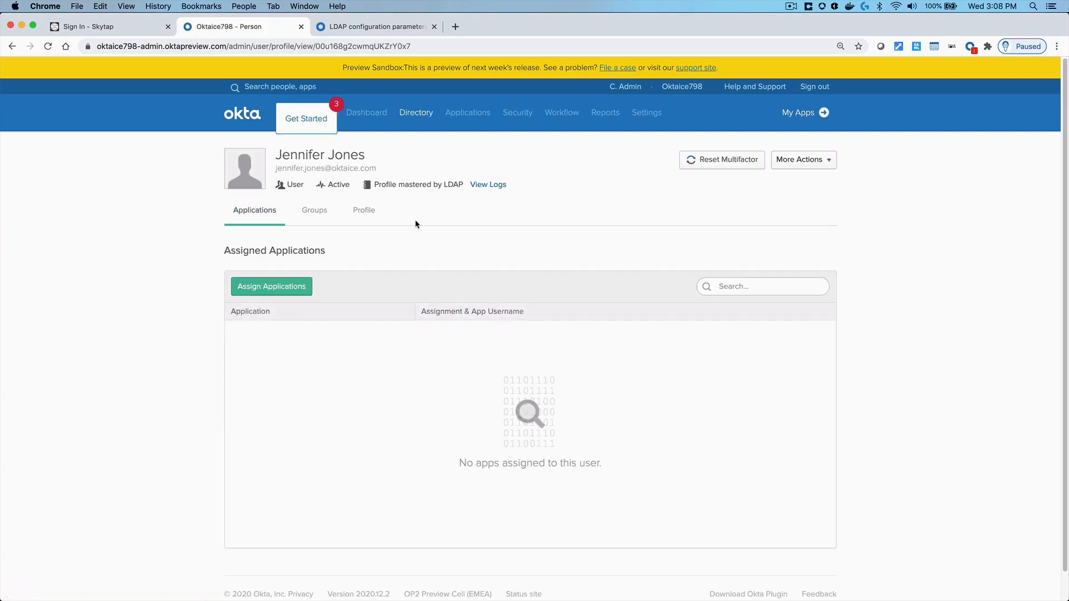
left_click(319, 211)
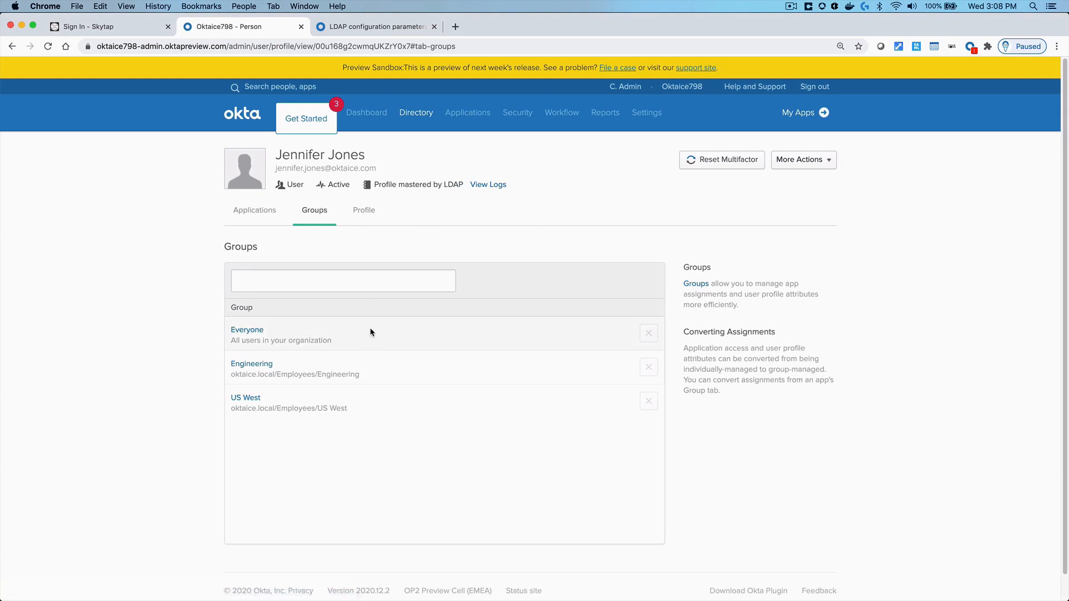
Scroll through the user's LDAP profile attributes, noting favoriteIceCreamFlavor is Cherry
left_click(371, 214)
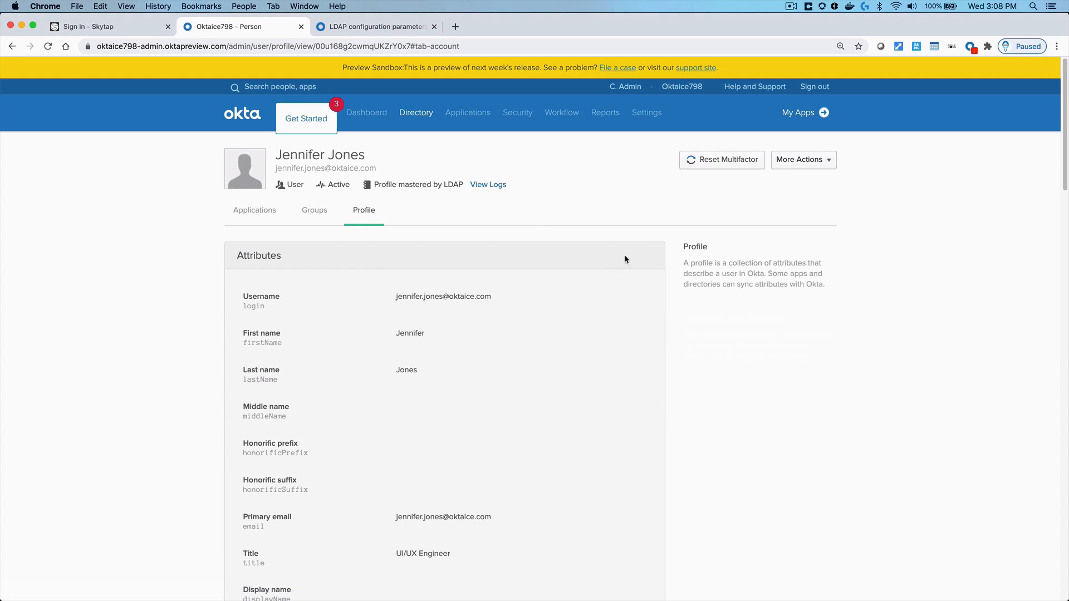
scroll(566, 362, "down", 7)
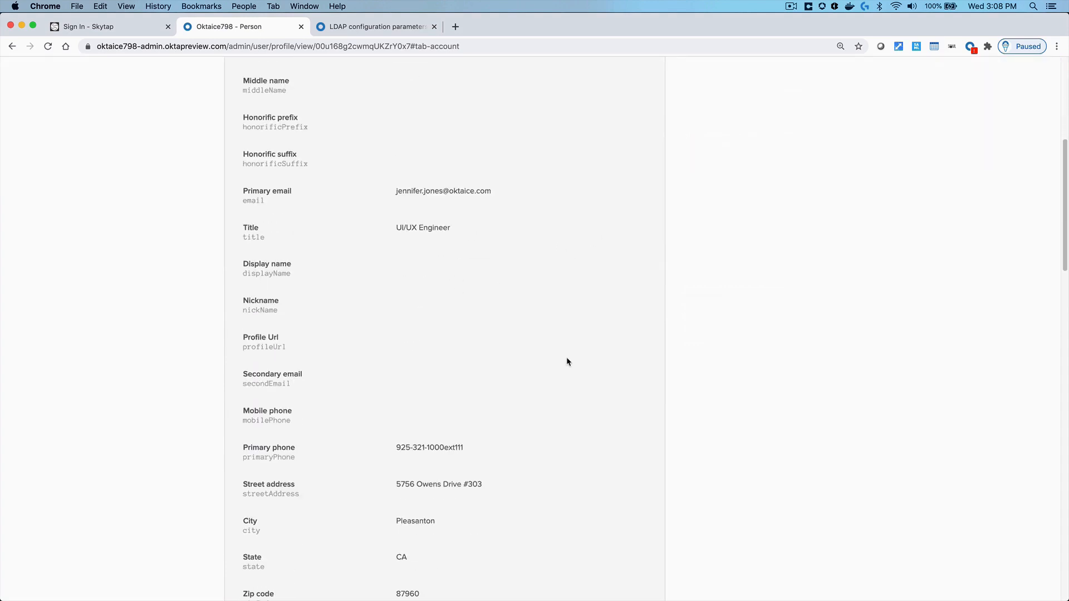
scroll(567, 361, "down", 15)
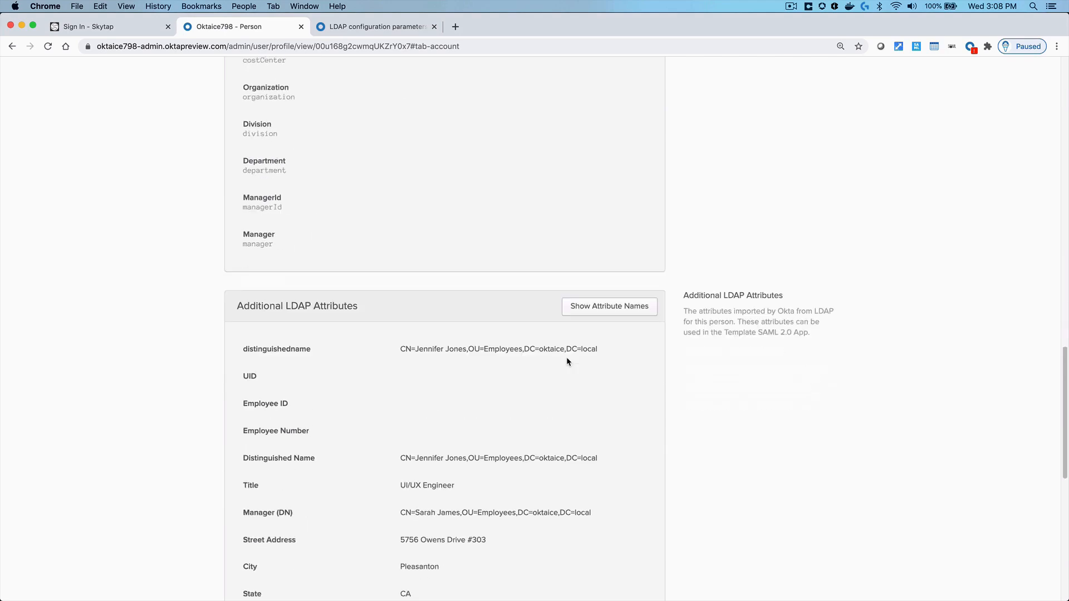
scroll(566, 362, "down", 6)
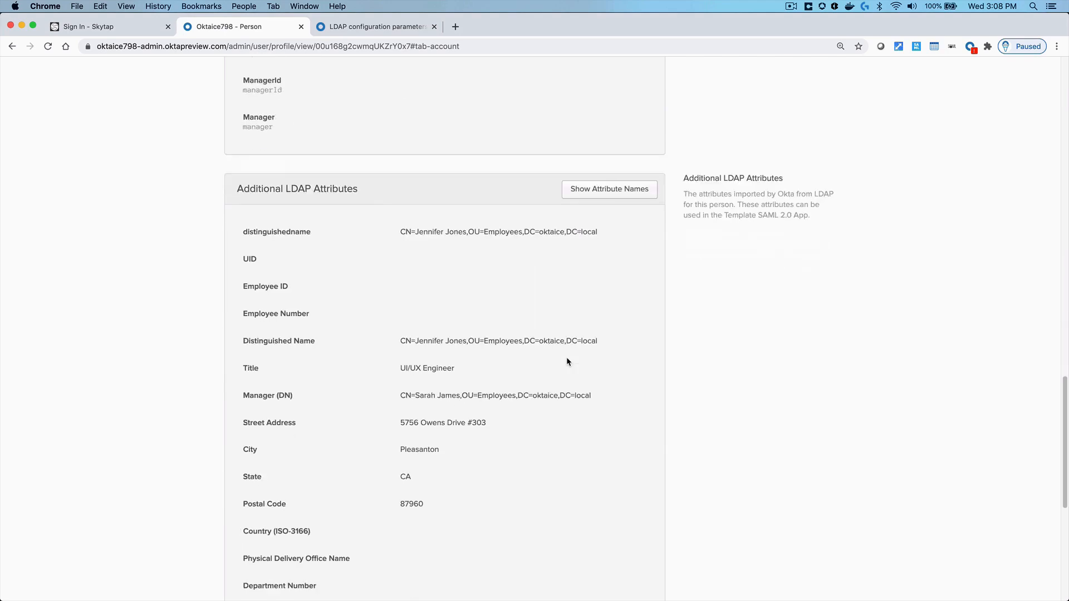
scroll(567, 362, "down", 2)
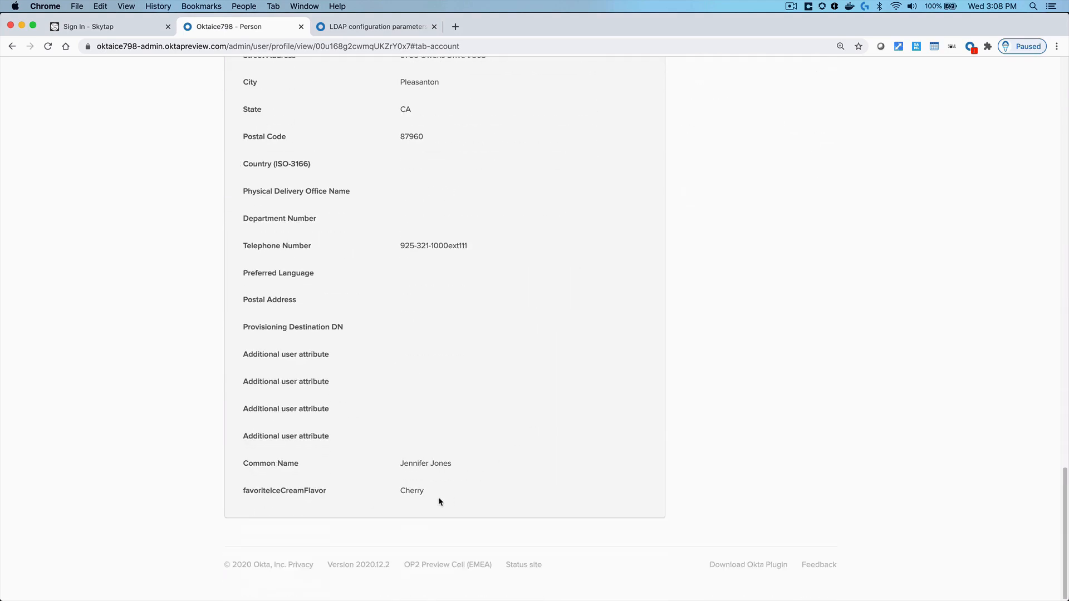
double_click(410, 492)
scroll(486, 449, "up", 15)
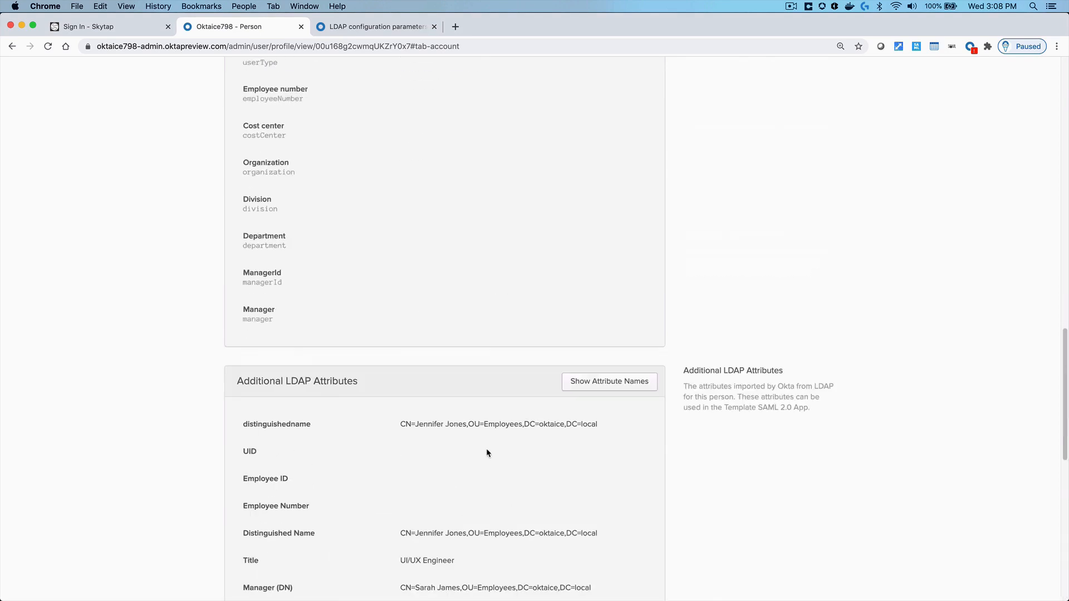
scroll(487, 449, "up", 10)
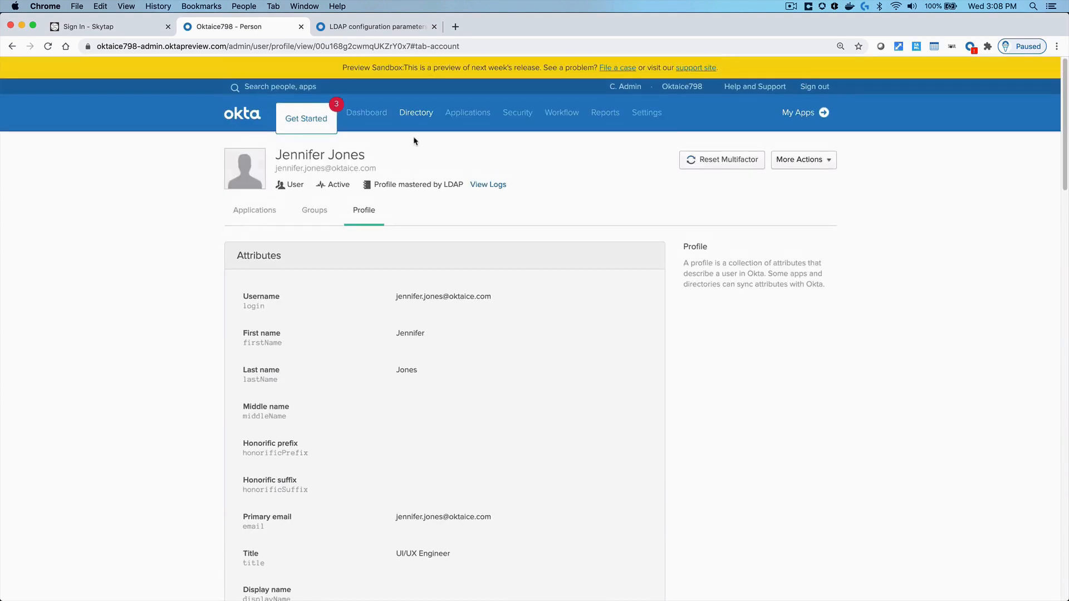
Check the Engineering group's members, then list the DC=oktaice,DC=local directory integration
mouse_move(414, 142)
left_click(411, 167)
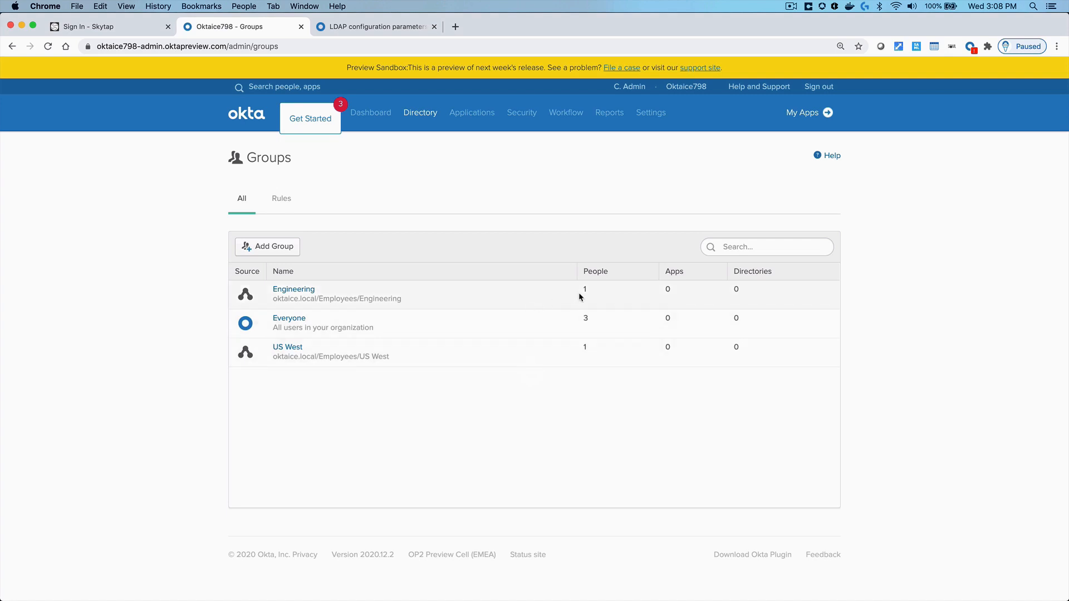
left_click(299, 292)
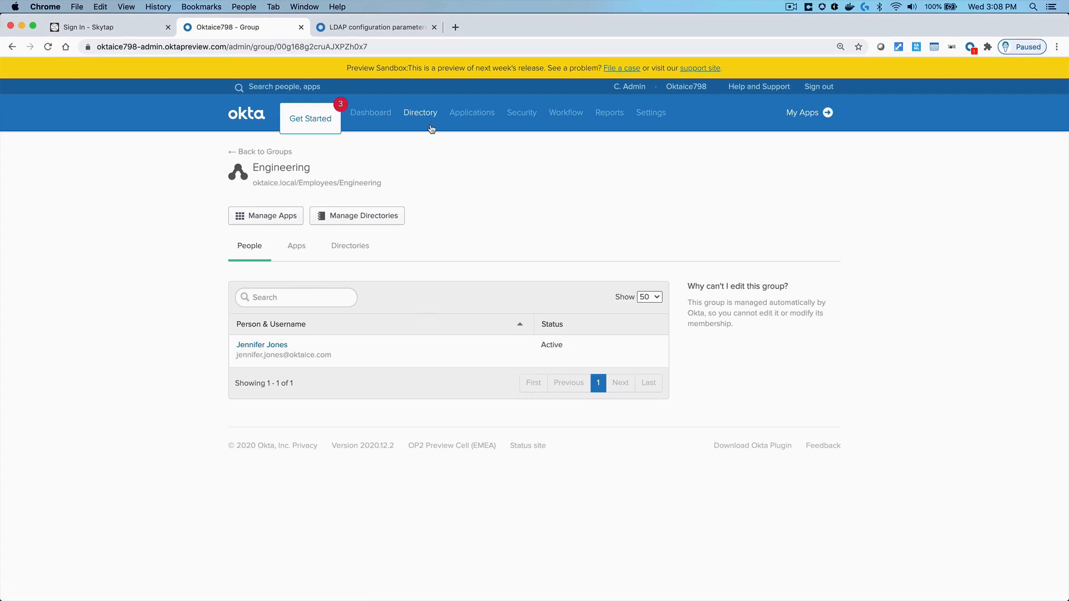
mouse_move(421, 114)
left_click(429, 209)
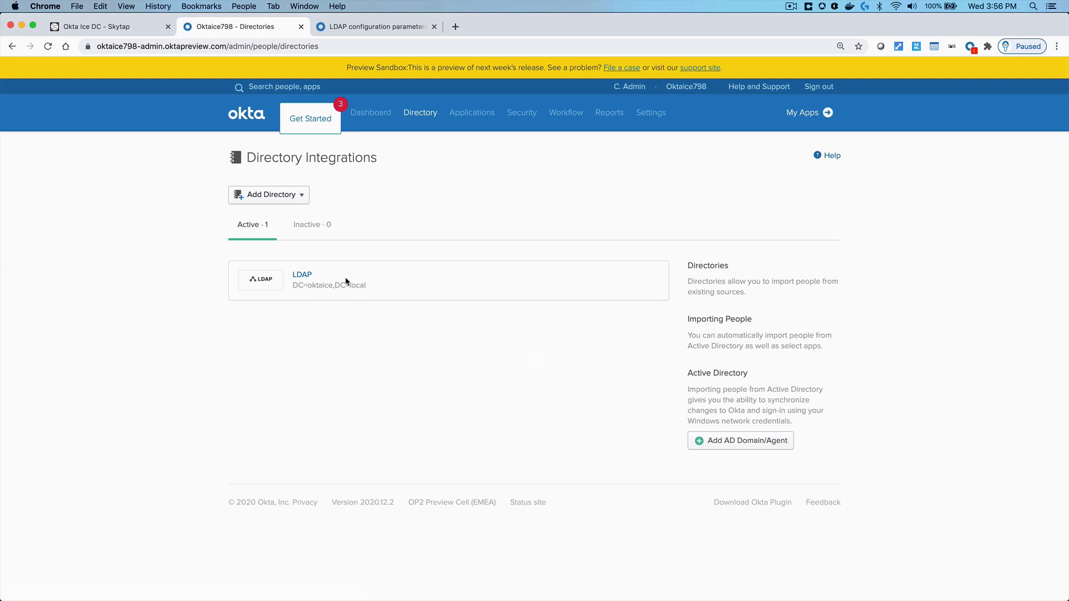
Run a Full import from the DC=oktaice,DC=local directory's Import tab
left_click(299, 275)
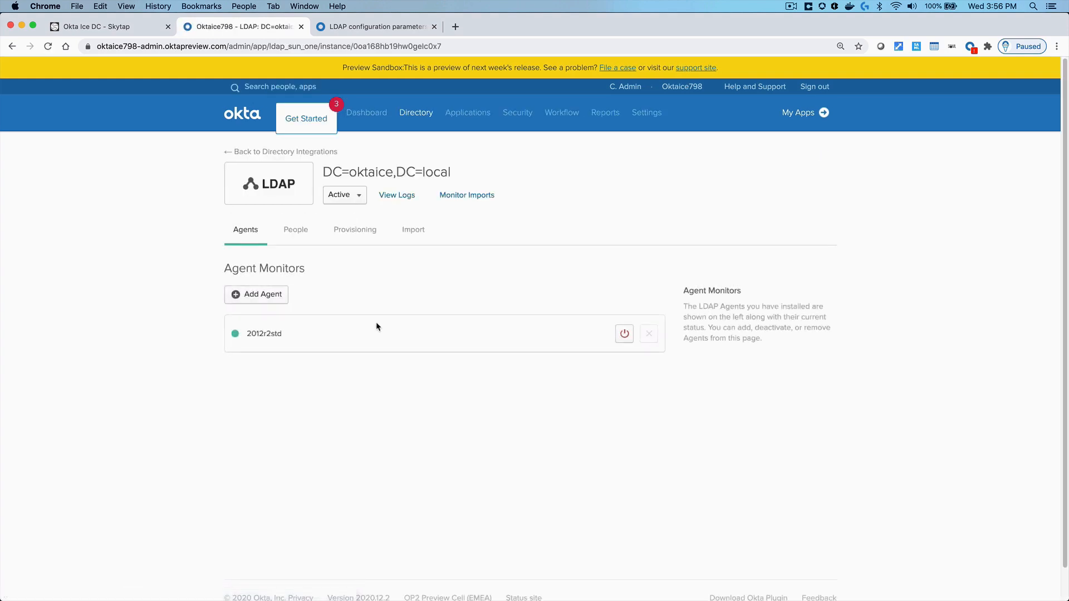
left_click(412, 231)
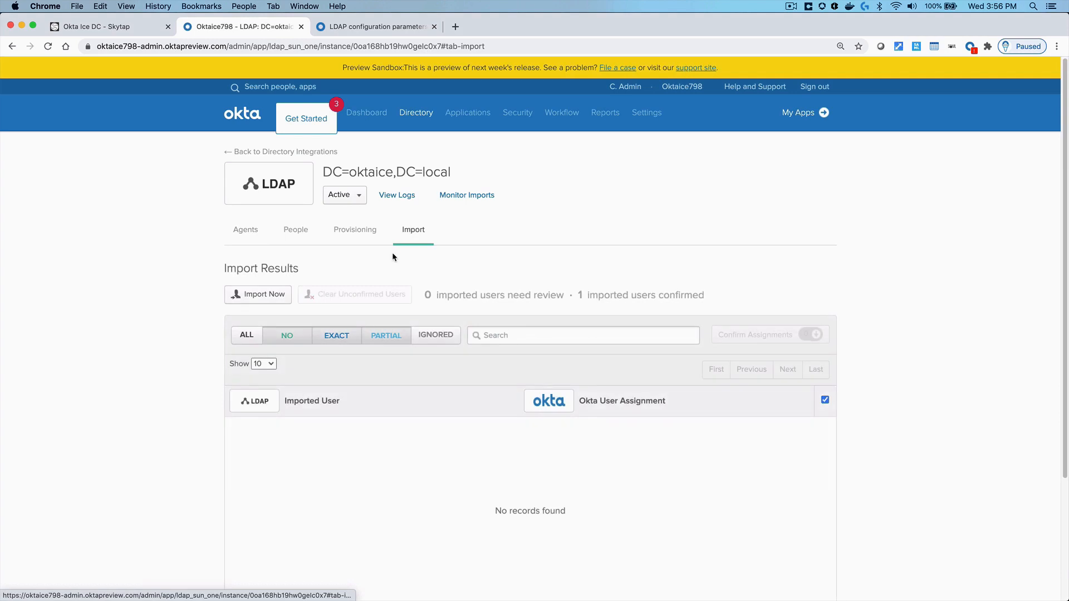
left_click(274, 296)
left_click(378, 393)
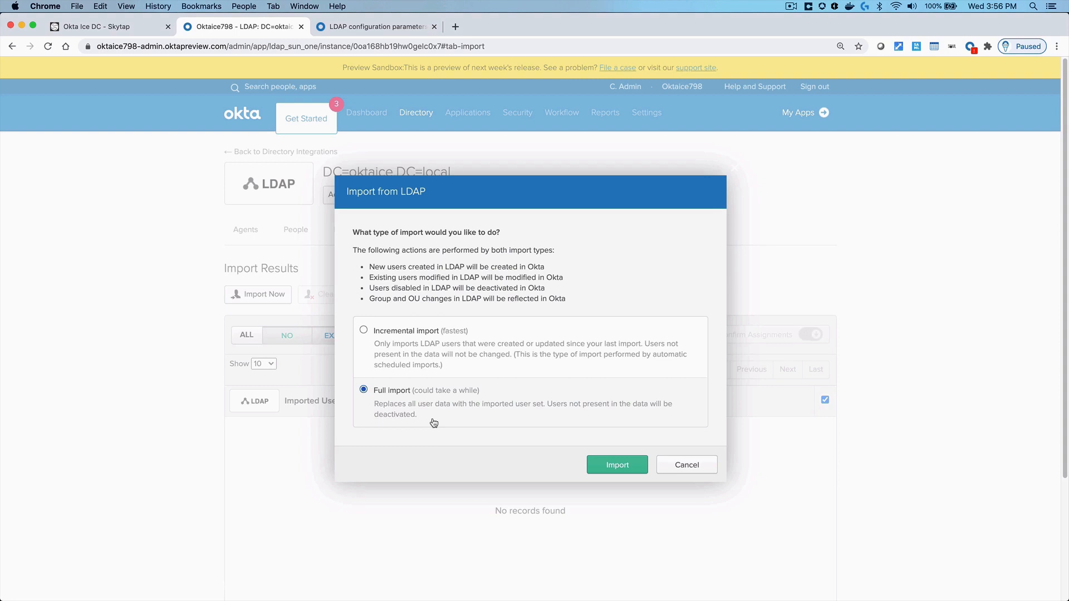
left_click(609, 467)
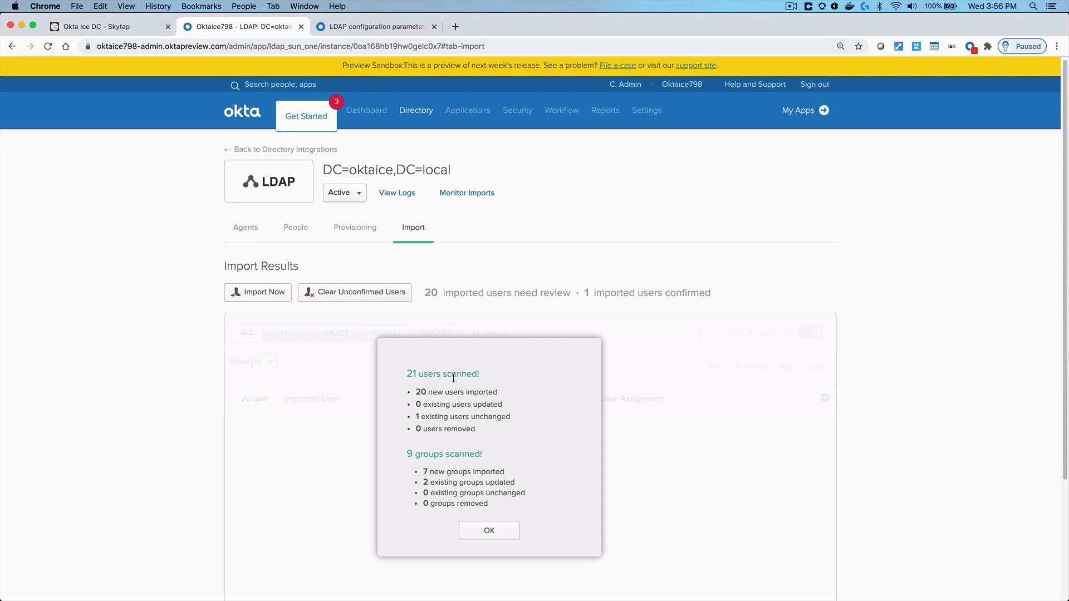
Review the summary counts, including 20 new users and new and updated groups, then close it with OK
triple_click(472, 414)
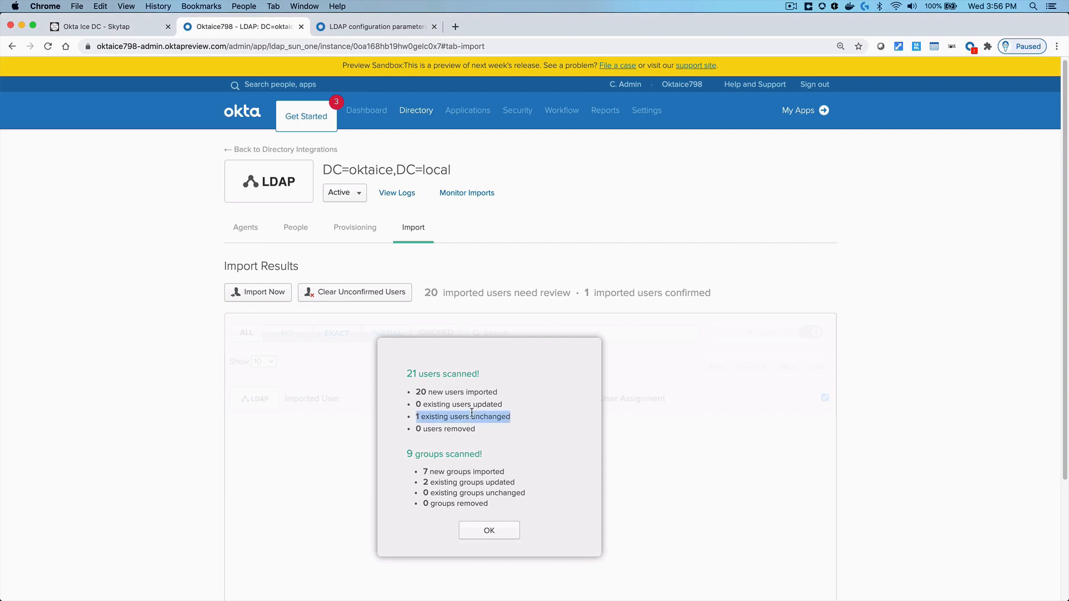
triple_click(466, 392)
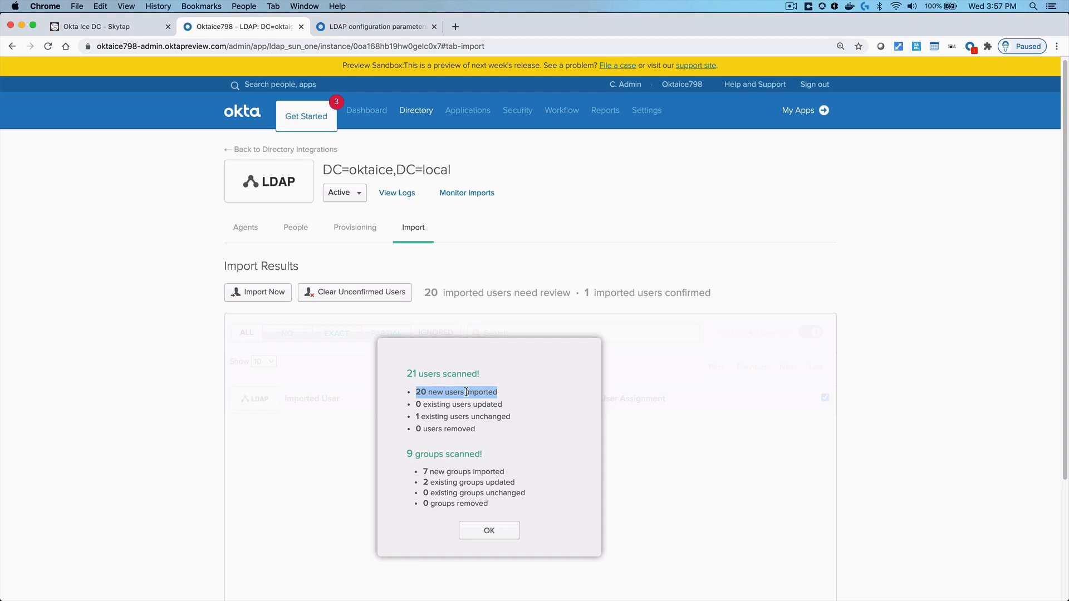
triple_click(468, 470)
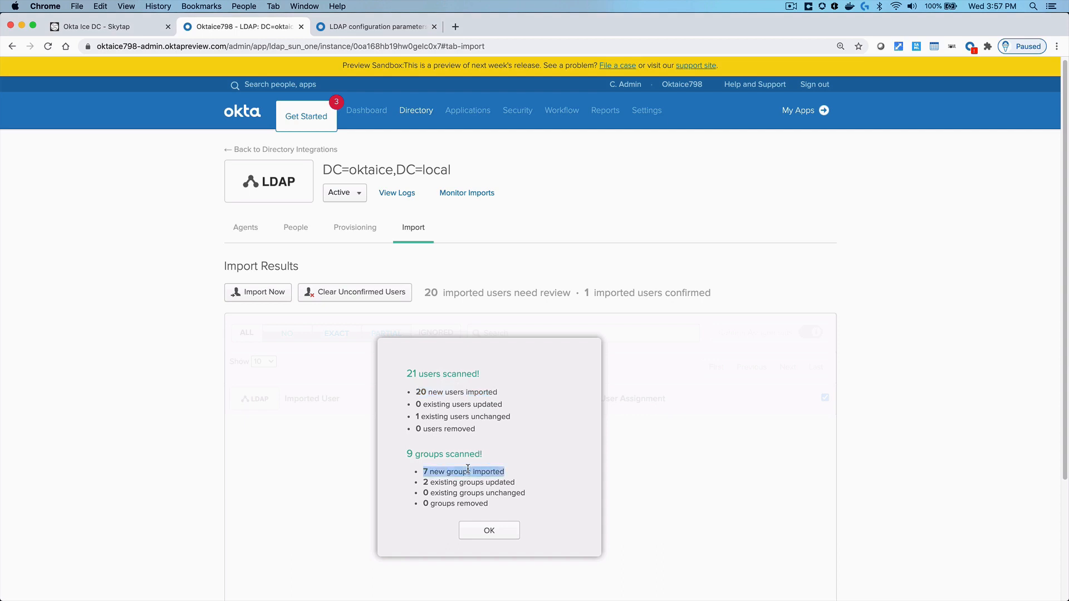
triple_click(468, 482)
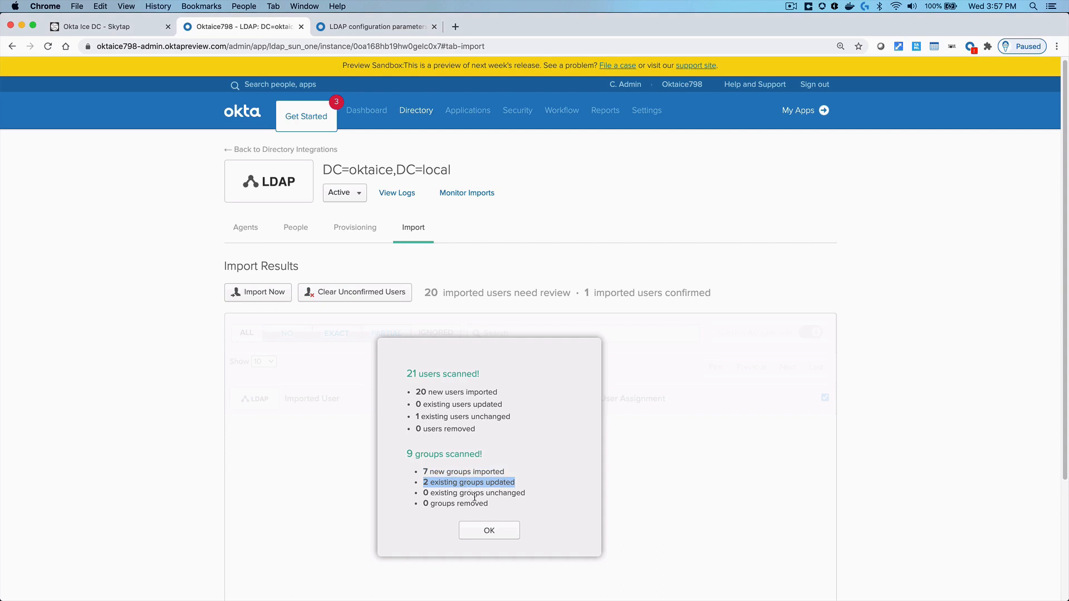
left_click(490, 528)
scroll(486, 453, "down", 1)
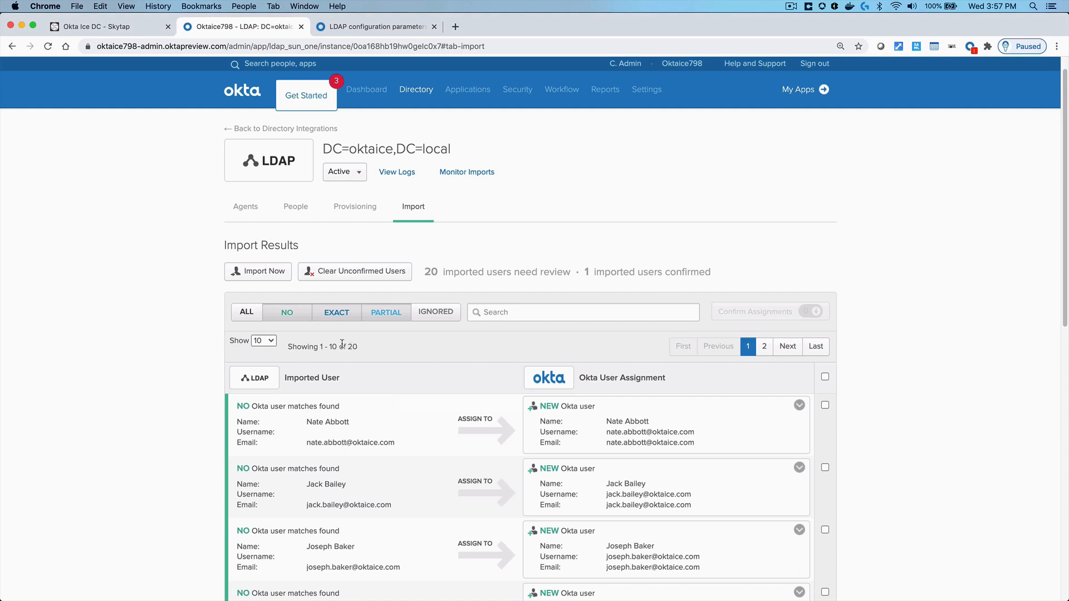
Show 25 rows, select all 20 imported users, and confirm them with Auto-activate on
left_click(271, 342)
left_click(270, 350)
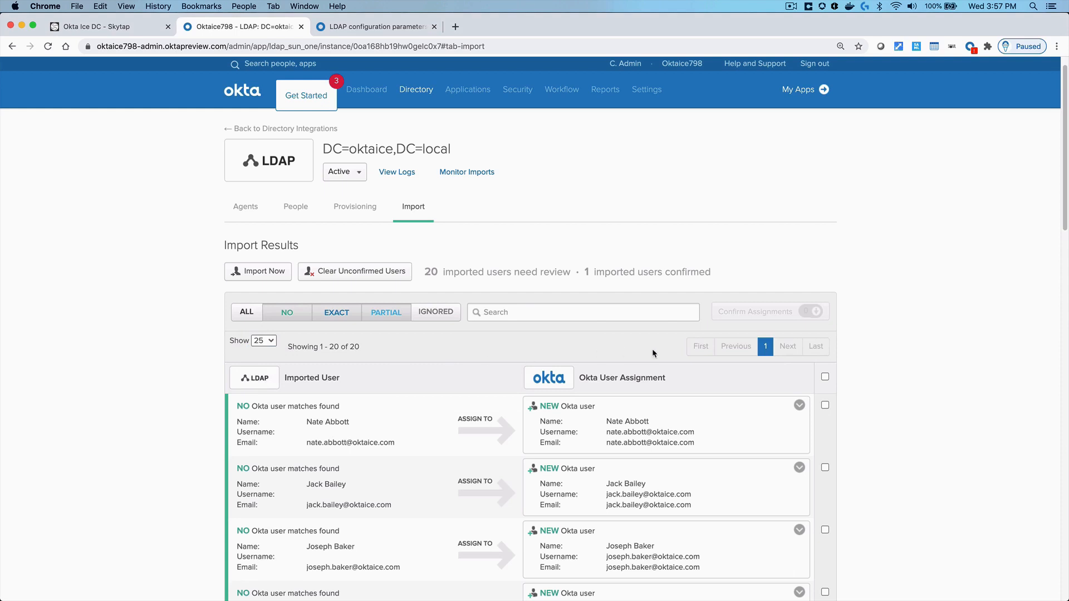
left_click(824, 377)
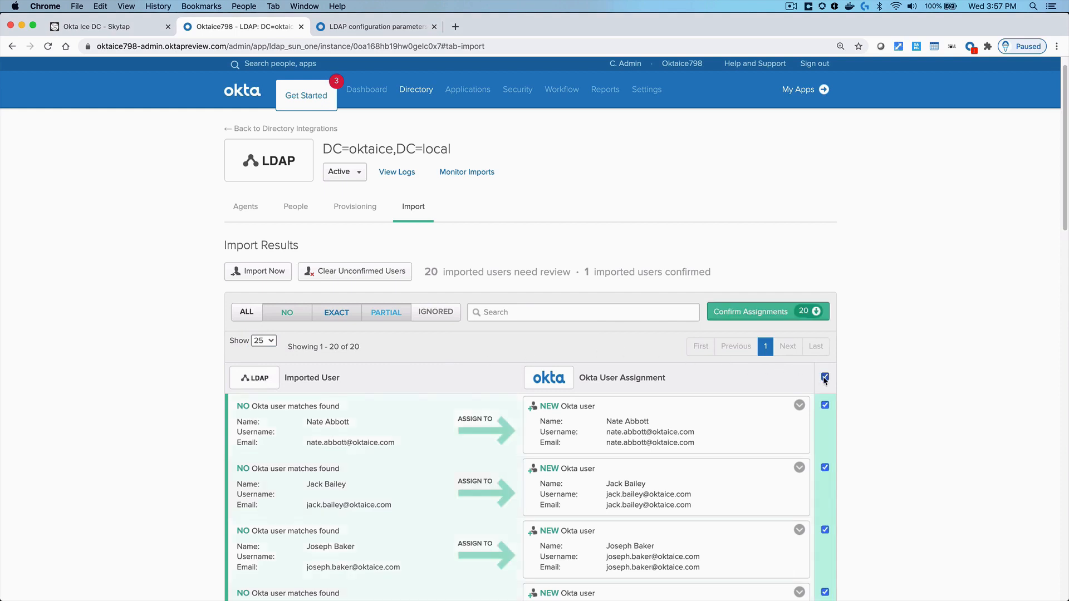
left_click(753, 312)
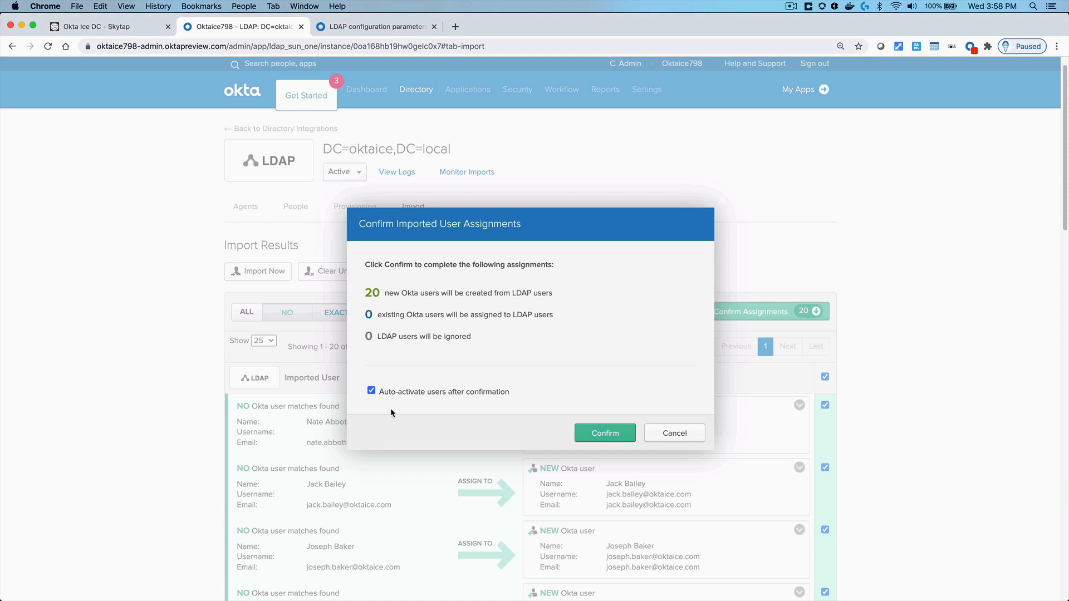
left_click(608, 434)
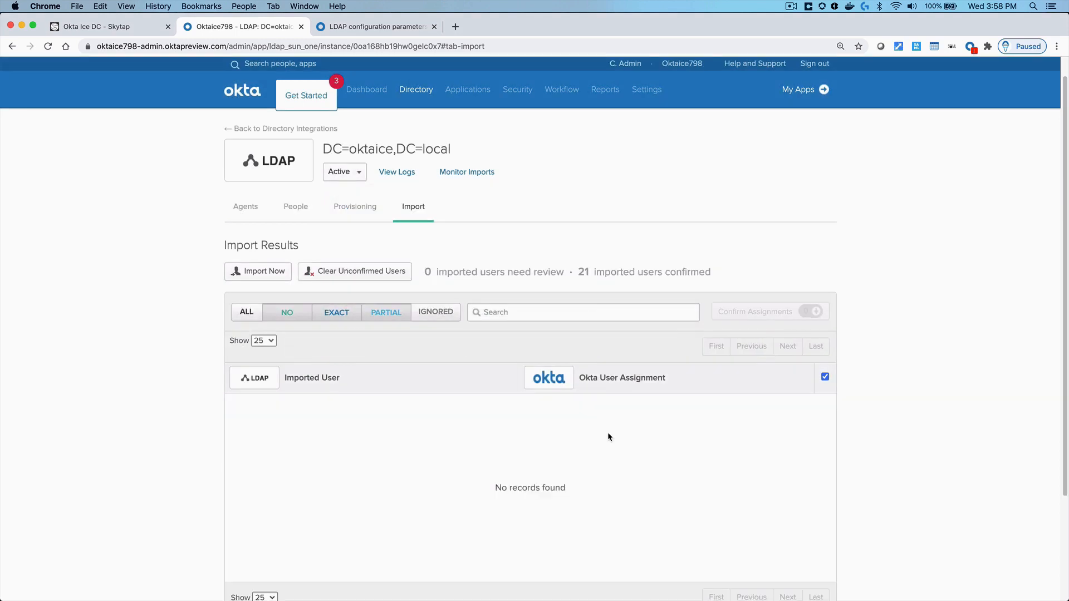
Browse the People list, open an imported user's profile, then check Profile Sources
mouse_move(412, 99)
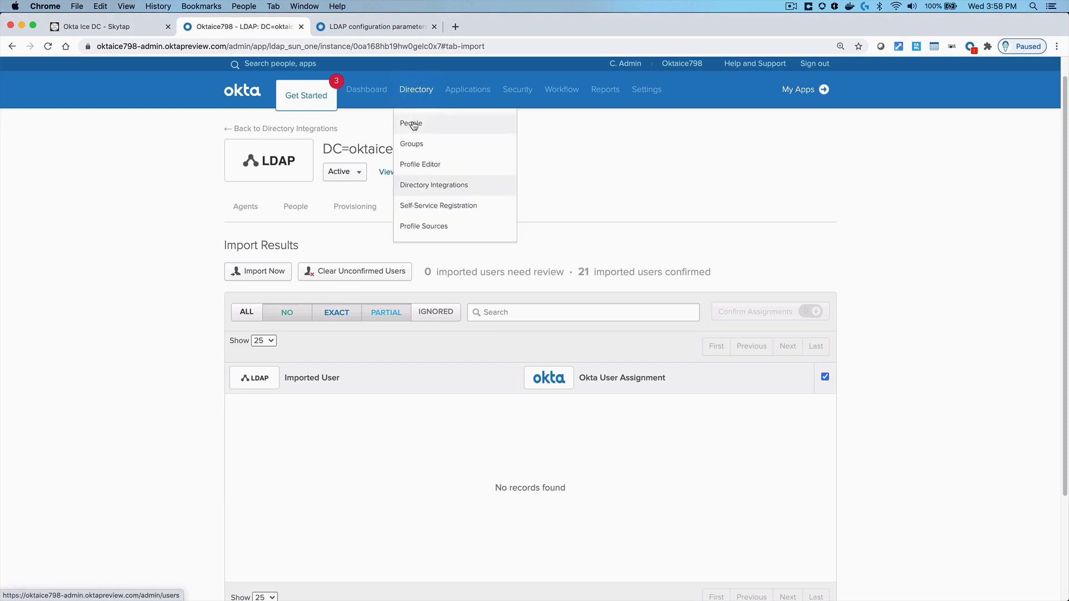
left_click(413, 124)
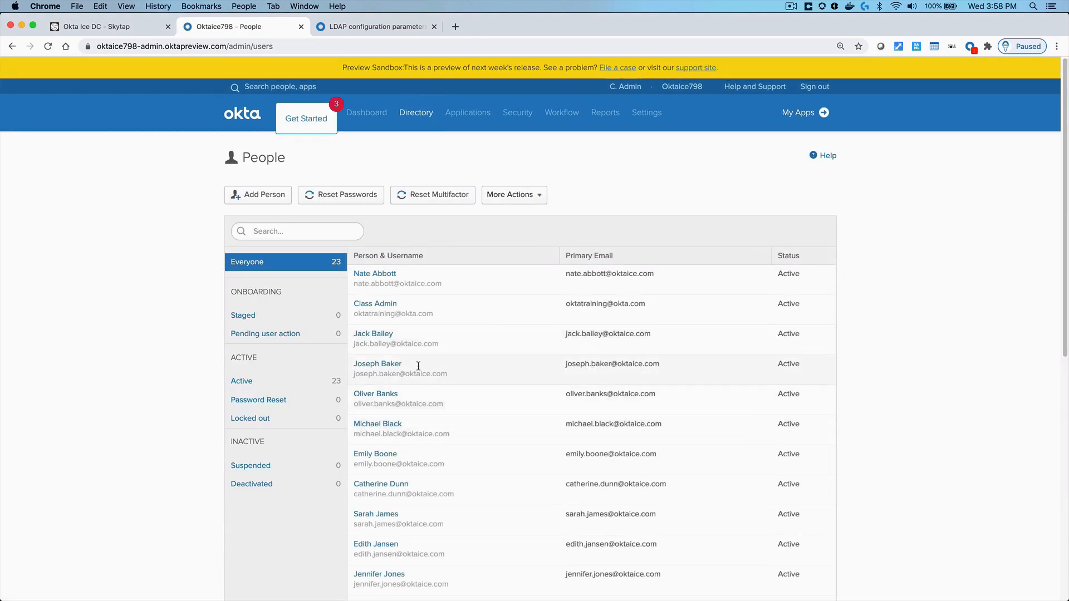
left_click(387, 366)
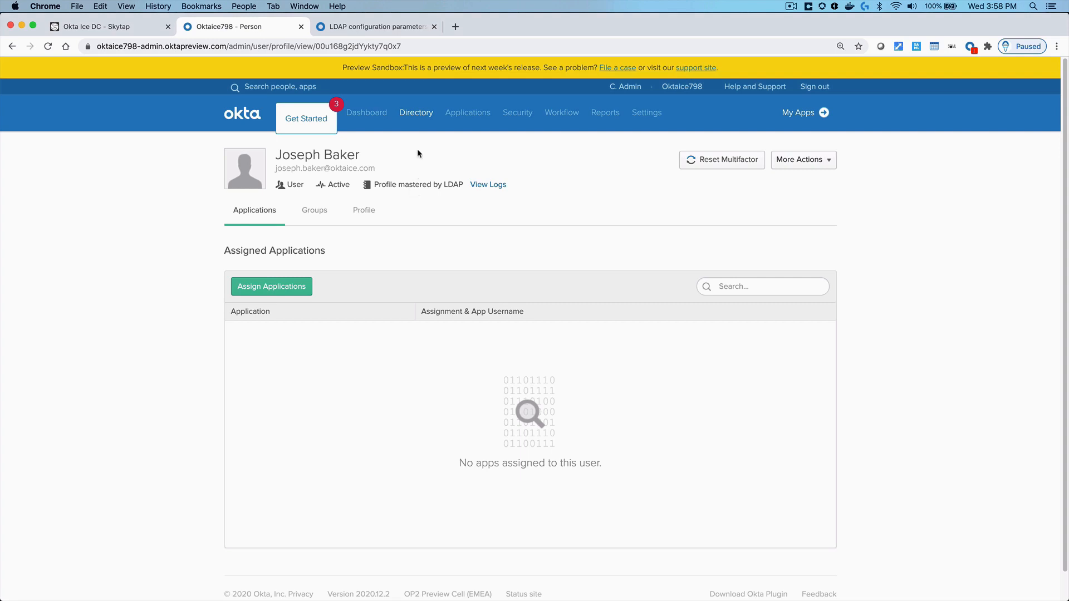
mouse_move(416, 113)
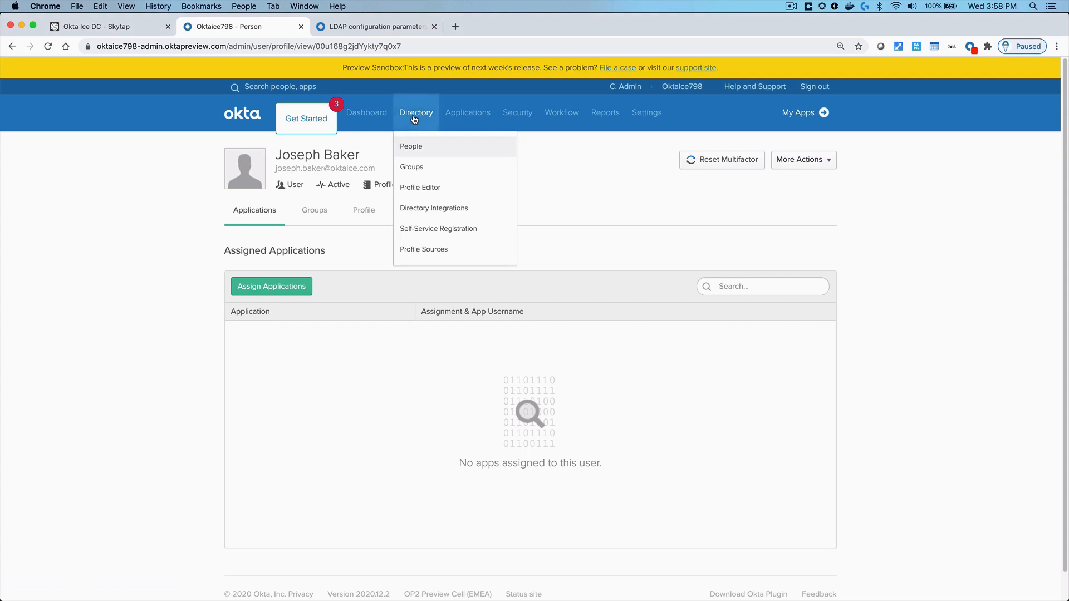
left_click(423, 254)
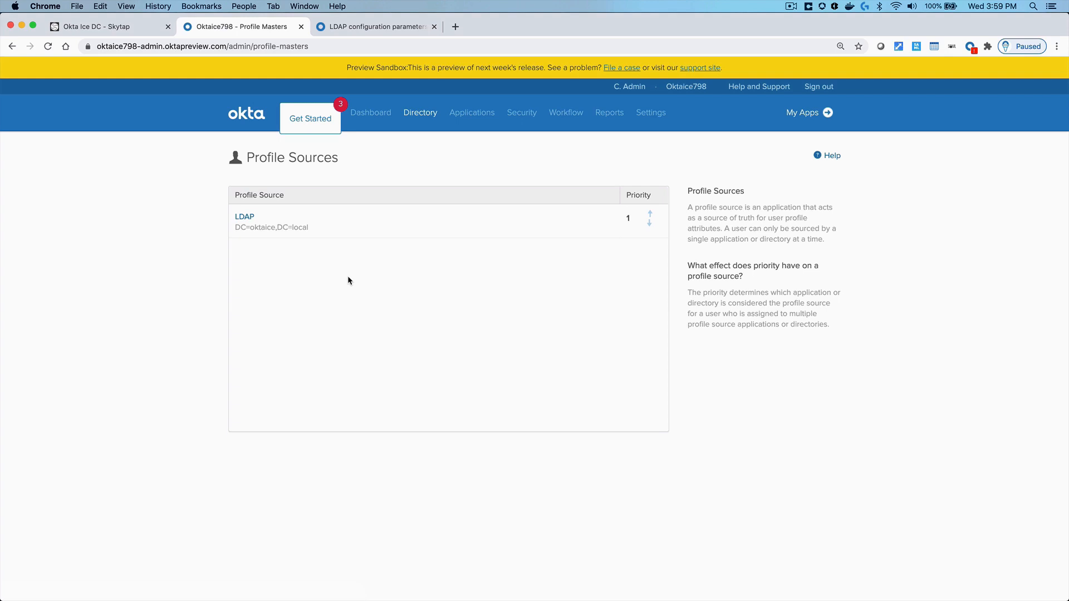
Reopen the same imported user and review the extra actions available for them
mouse_move(421, 119)
left_click(418, 147)
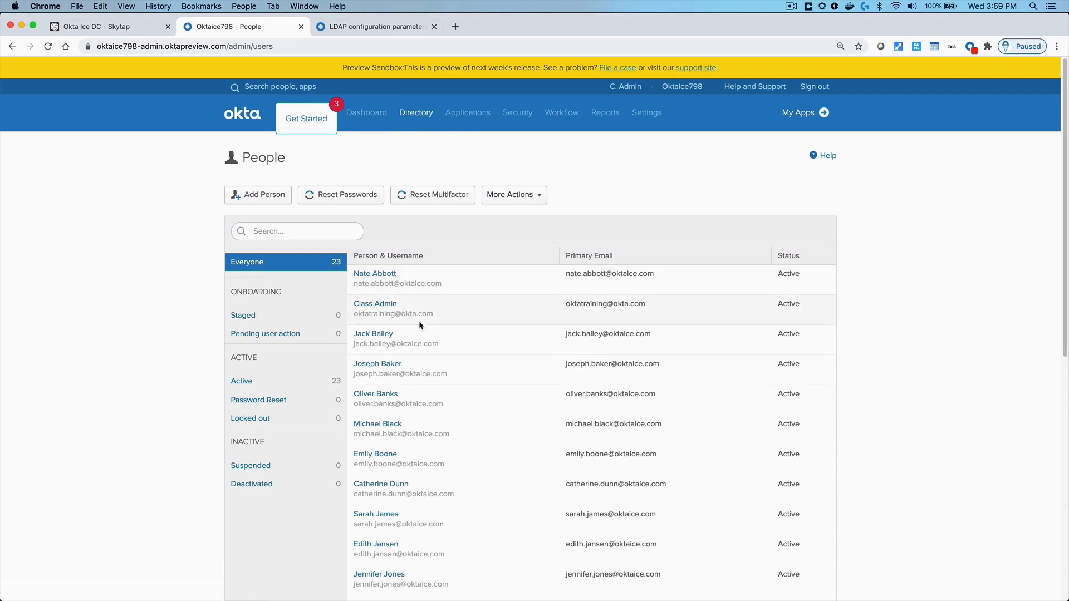
left_click(385, 364)
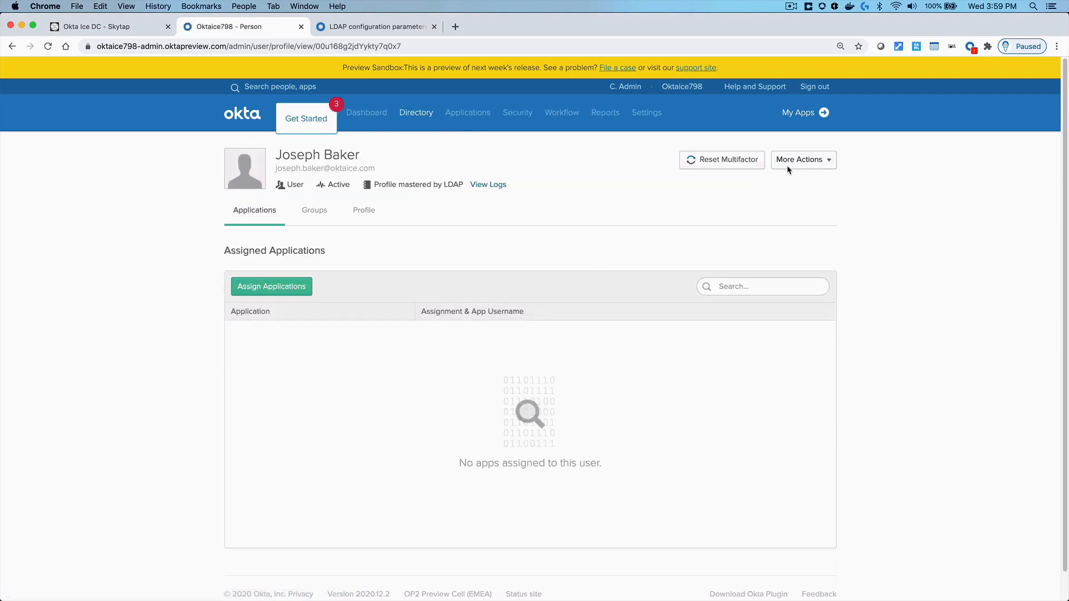
left_click(789, 166)
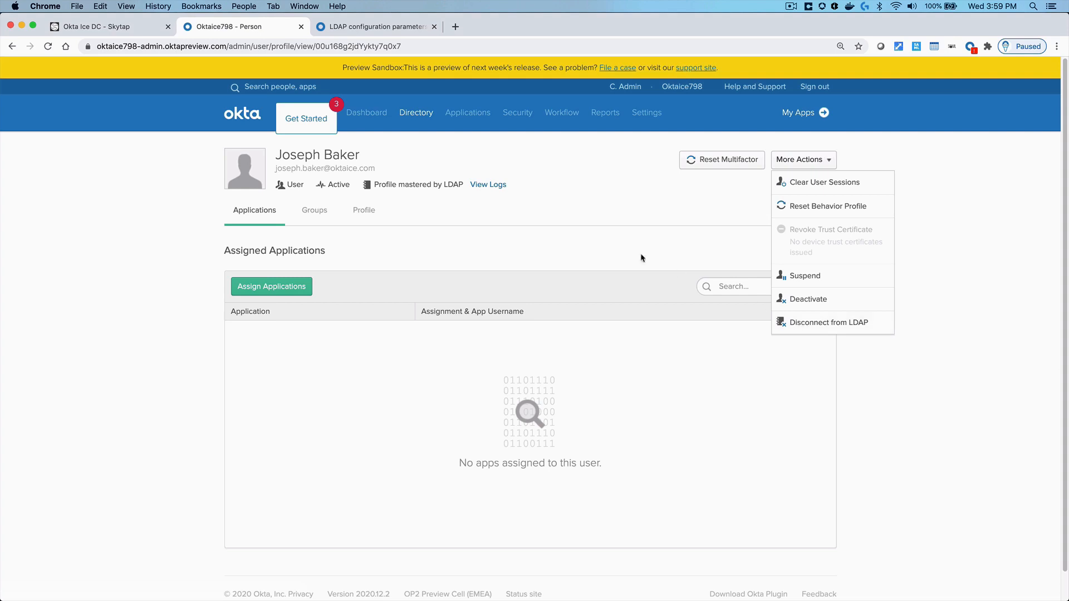
left_click(584, 245)
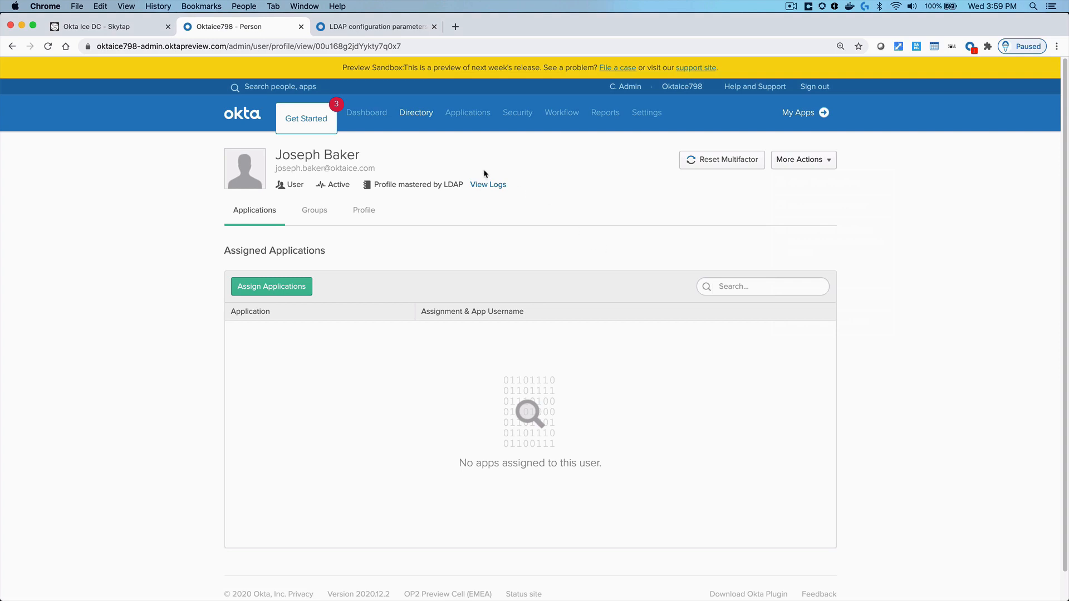
Check the Engineering group's members, then go to Security > Authentication password policies
mouse_move(413, 118)
left_click(413, 168)
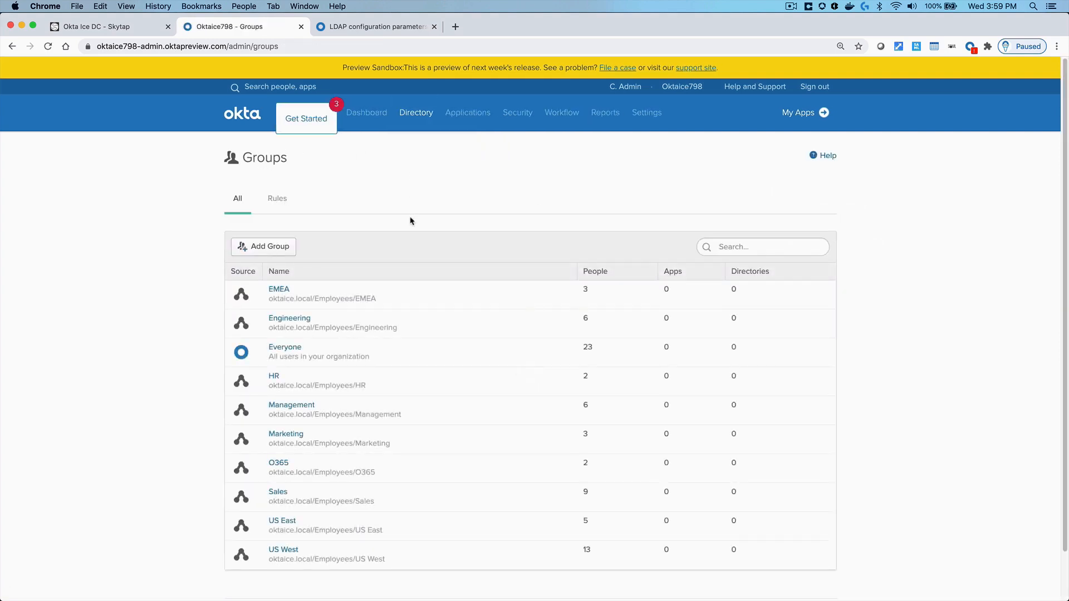
left_click(305, 320)
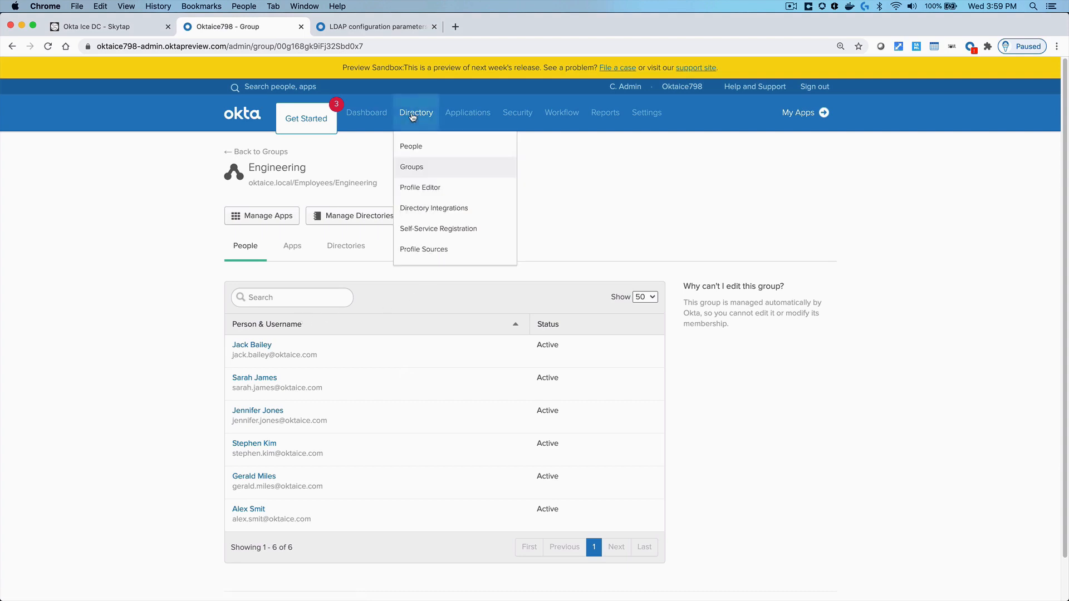
mouse_move(515, 121)
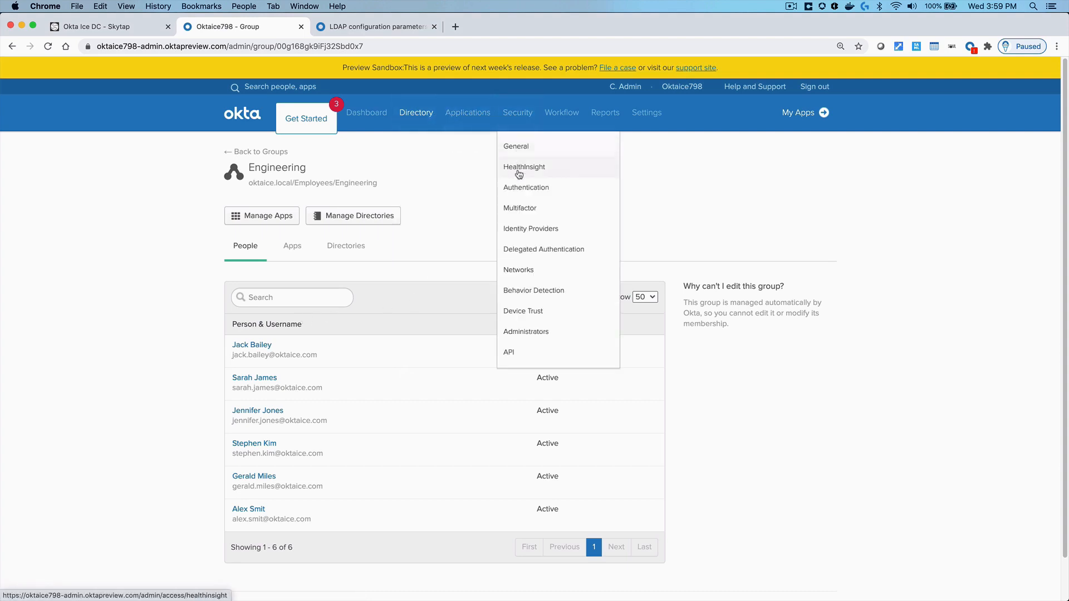
left_click(518, 191)
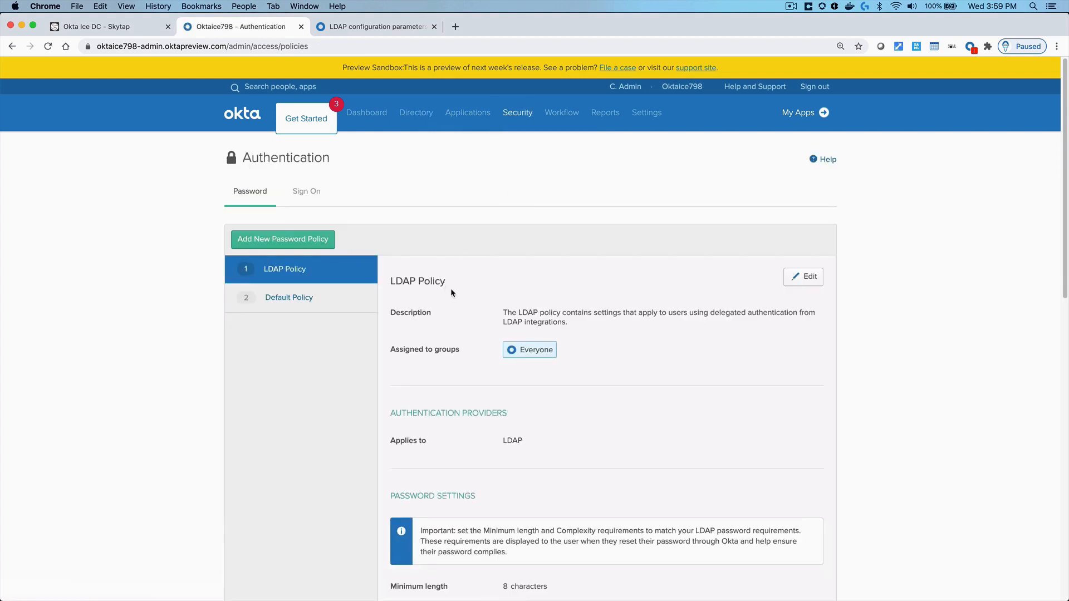
Scroll through the LDAP Policy's password and recovery settings and expand the Default Rule's details
scroll(480, 335, "down", 5)
scroll(481, 340, "down", 3)
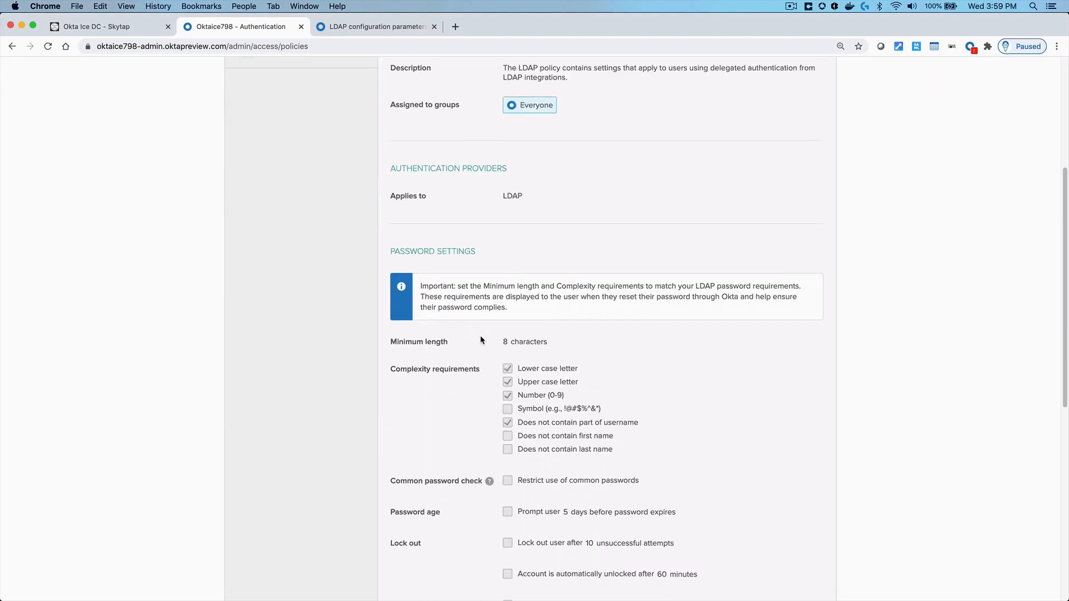
scroll(499, 395, "down", 12)
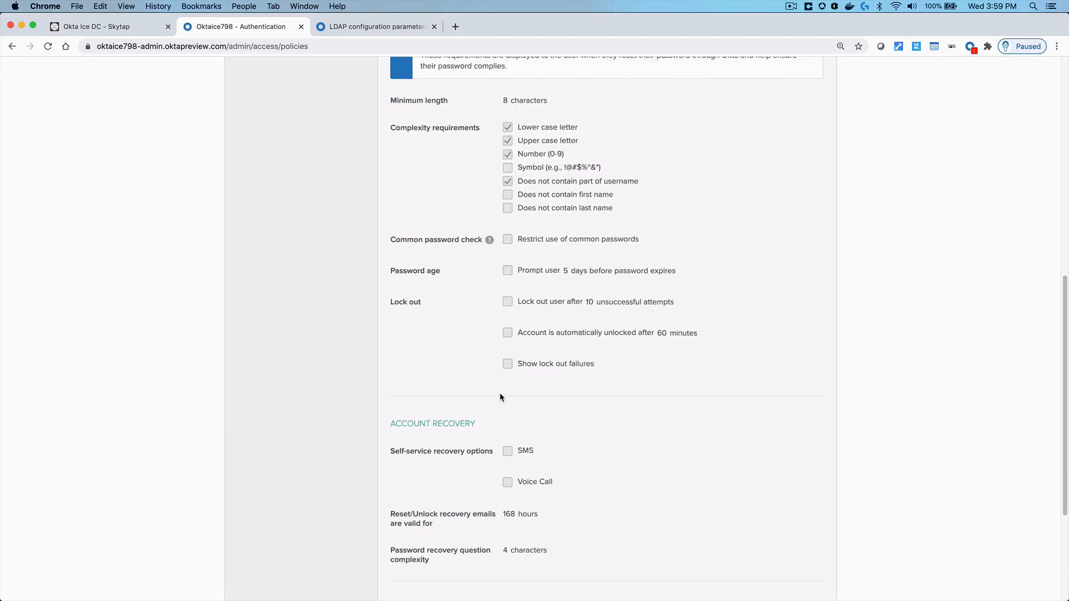
left_click(754, 486)
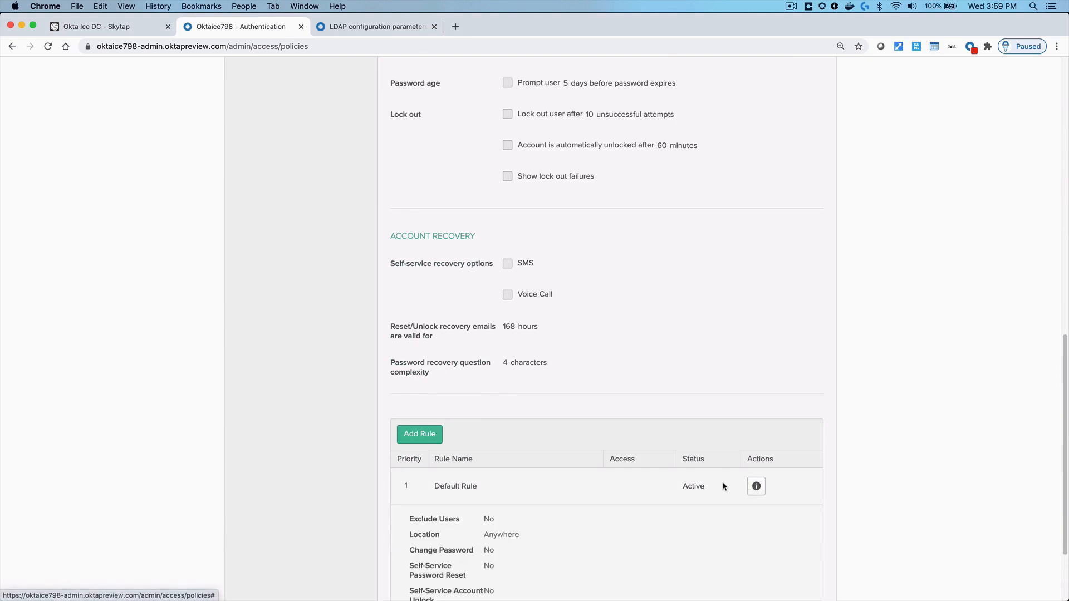
scroll(712, 483, "down", 4)
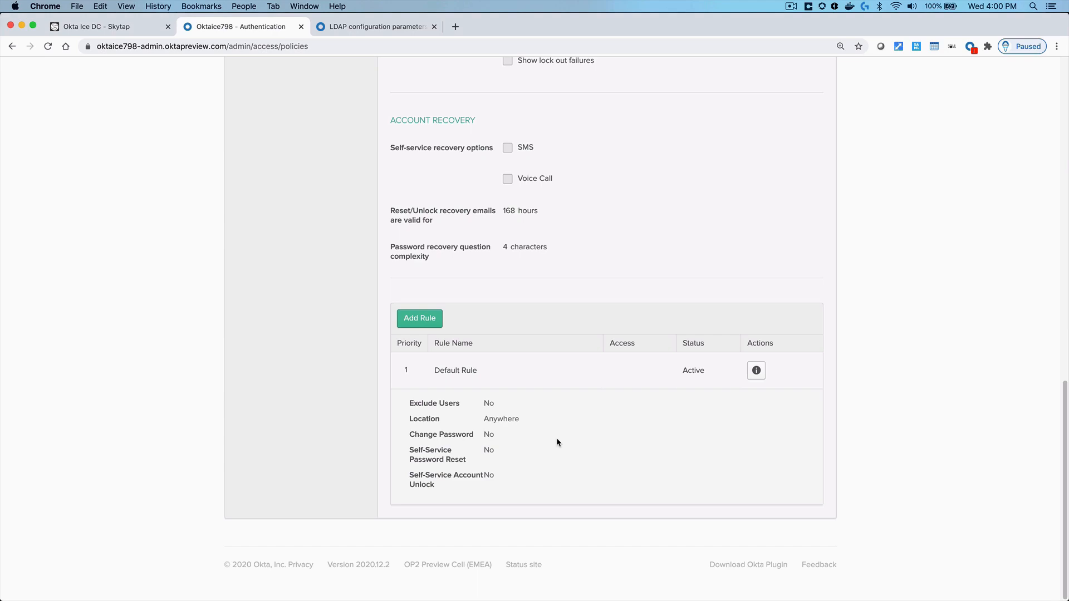
scroll(573, 434, "up", 10)
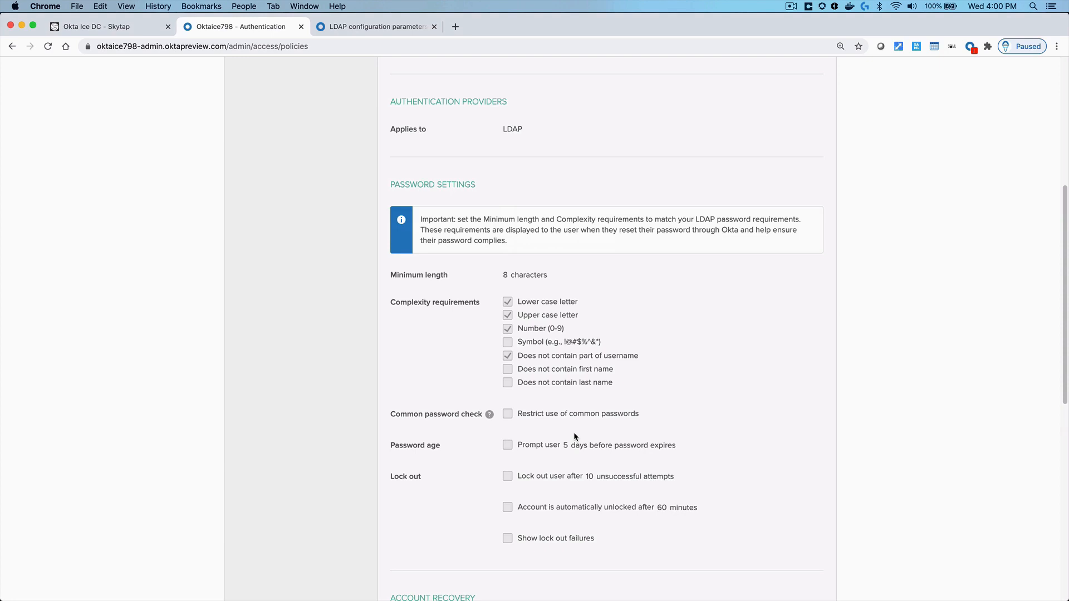
scroll(573, 432, "up", 5)
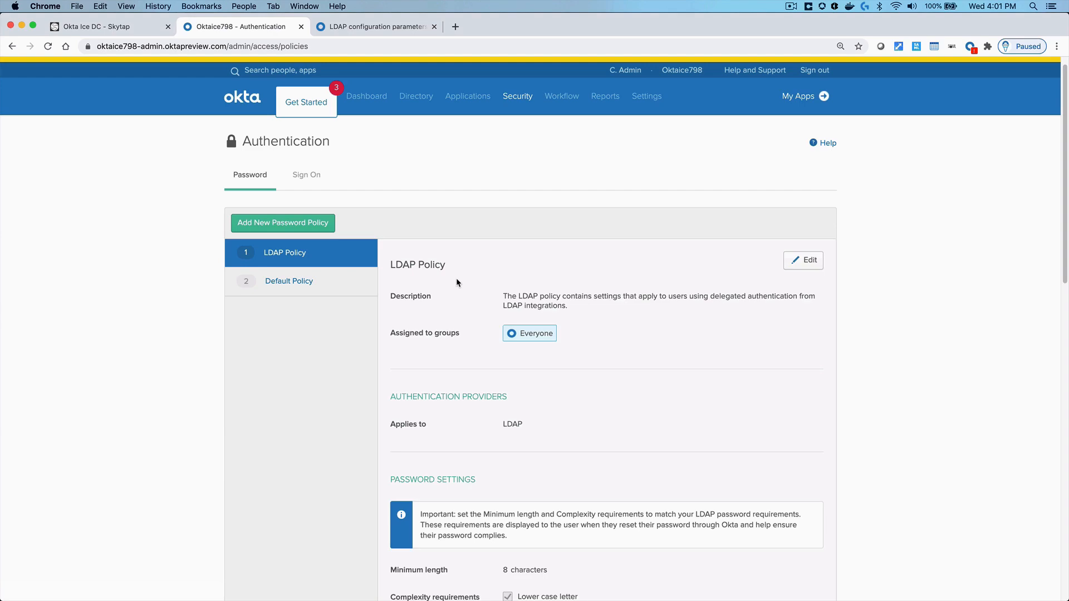
Switch to the LDAP configuration parameters help page and open Manage your LDAP integration
left_click(375, 28)
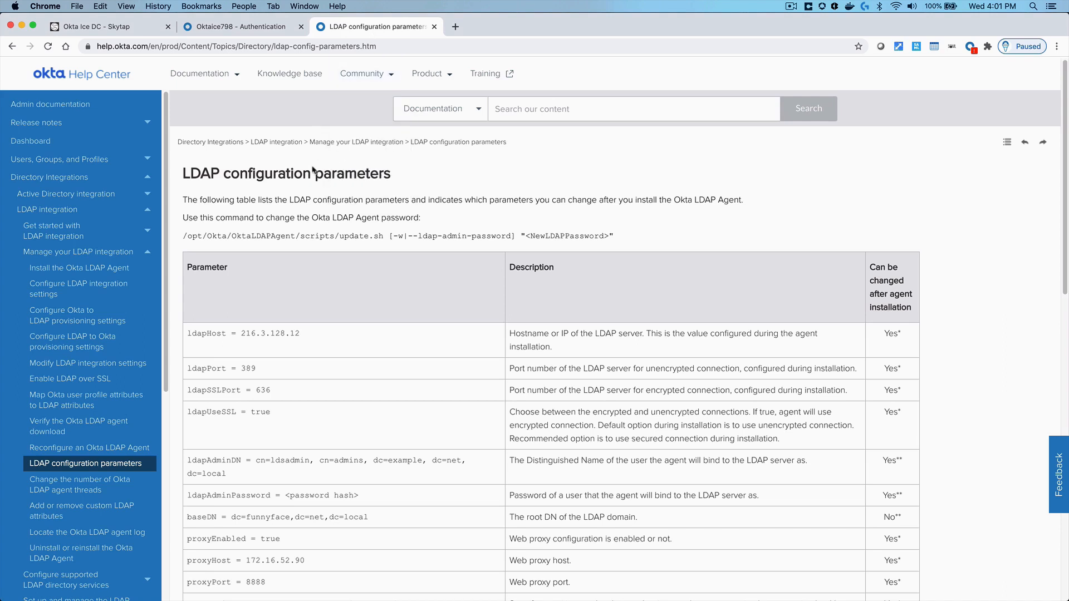
left_click(87, 257)
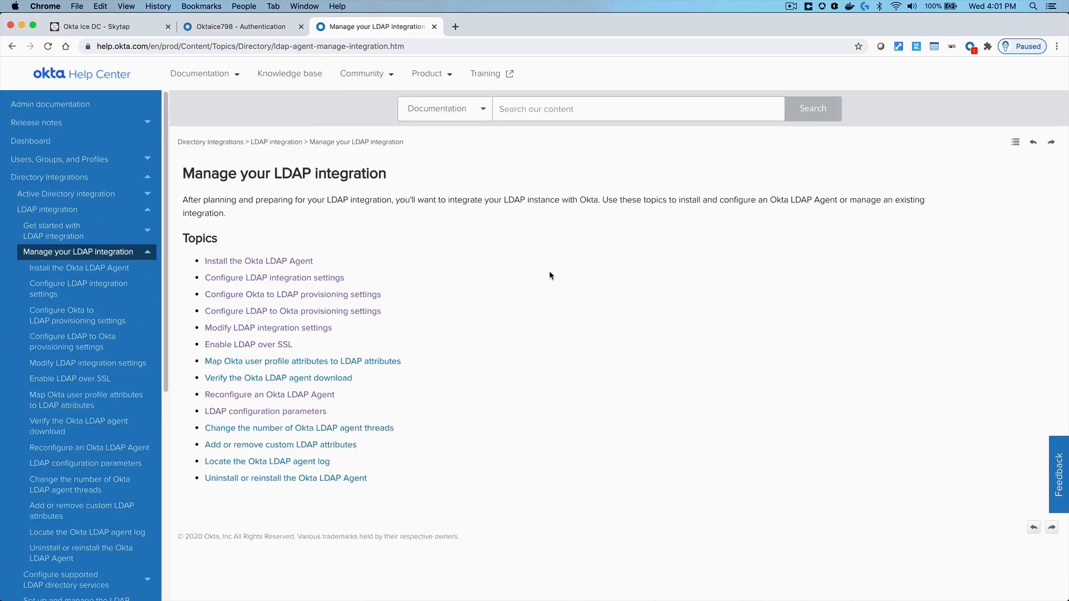